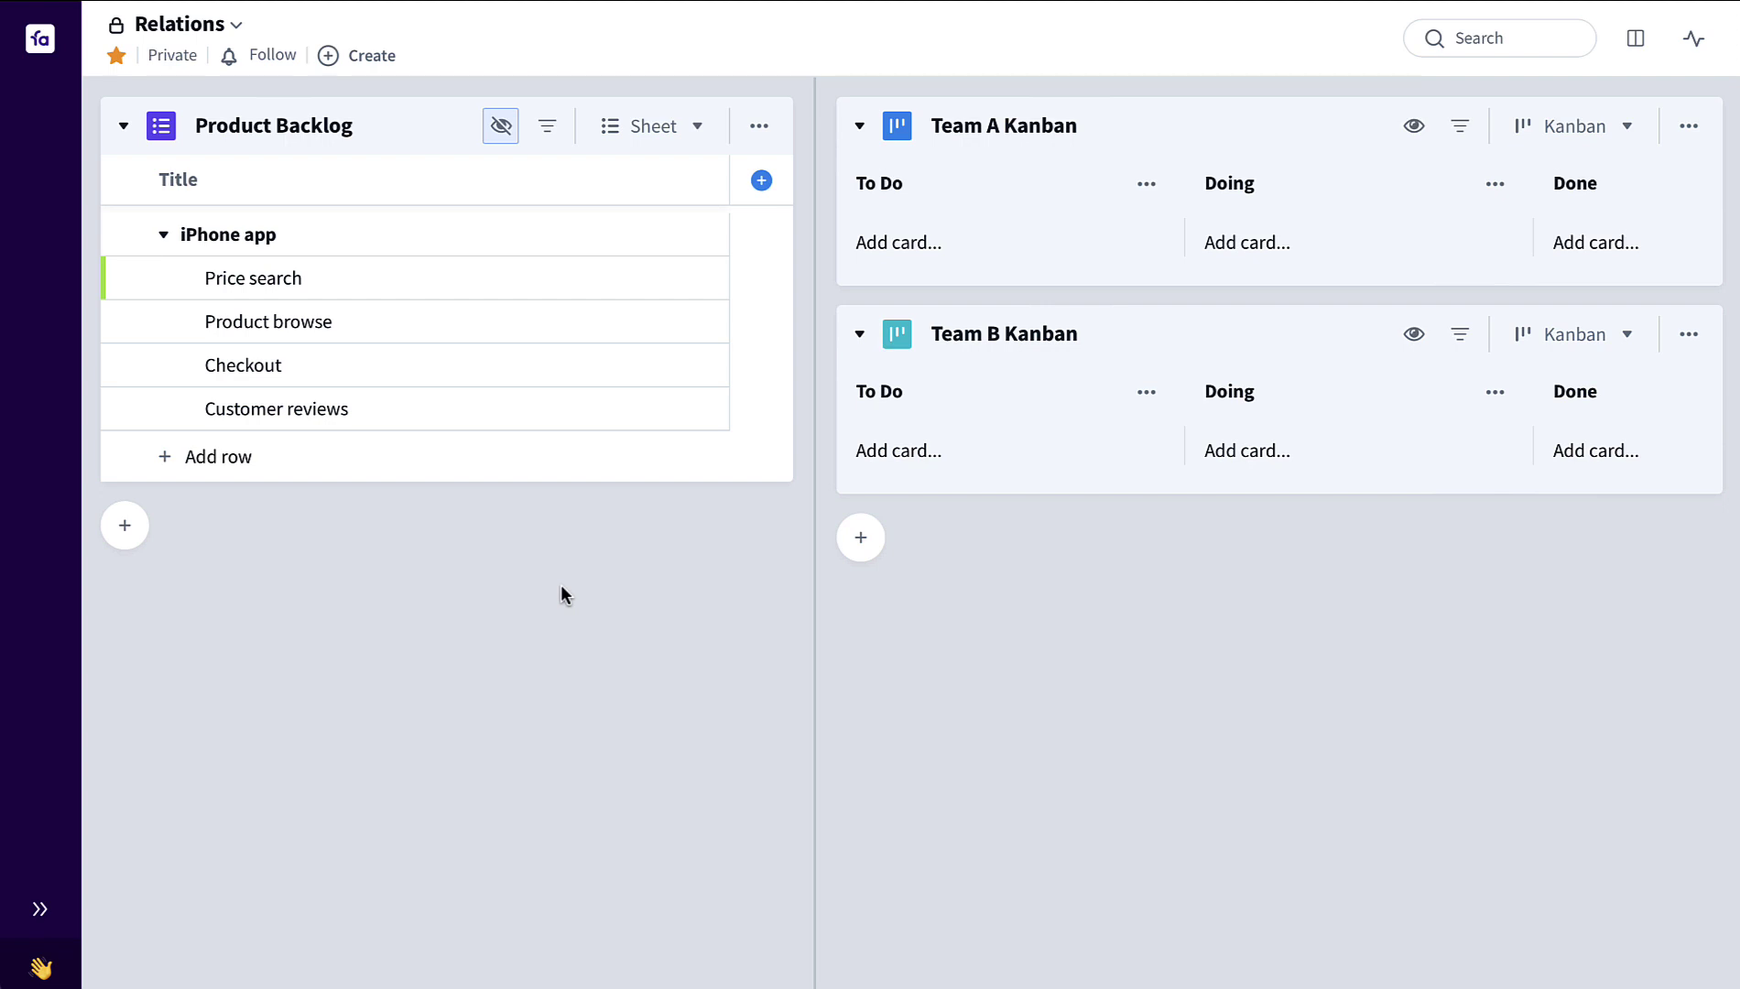
- Add a Relations column named "Relations" to the Product Backlog, covering all boards
left_click(761, 181)
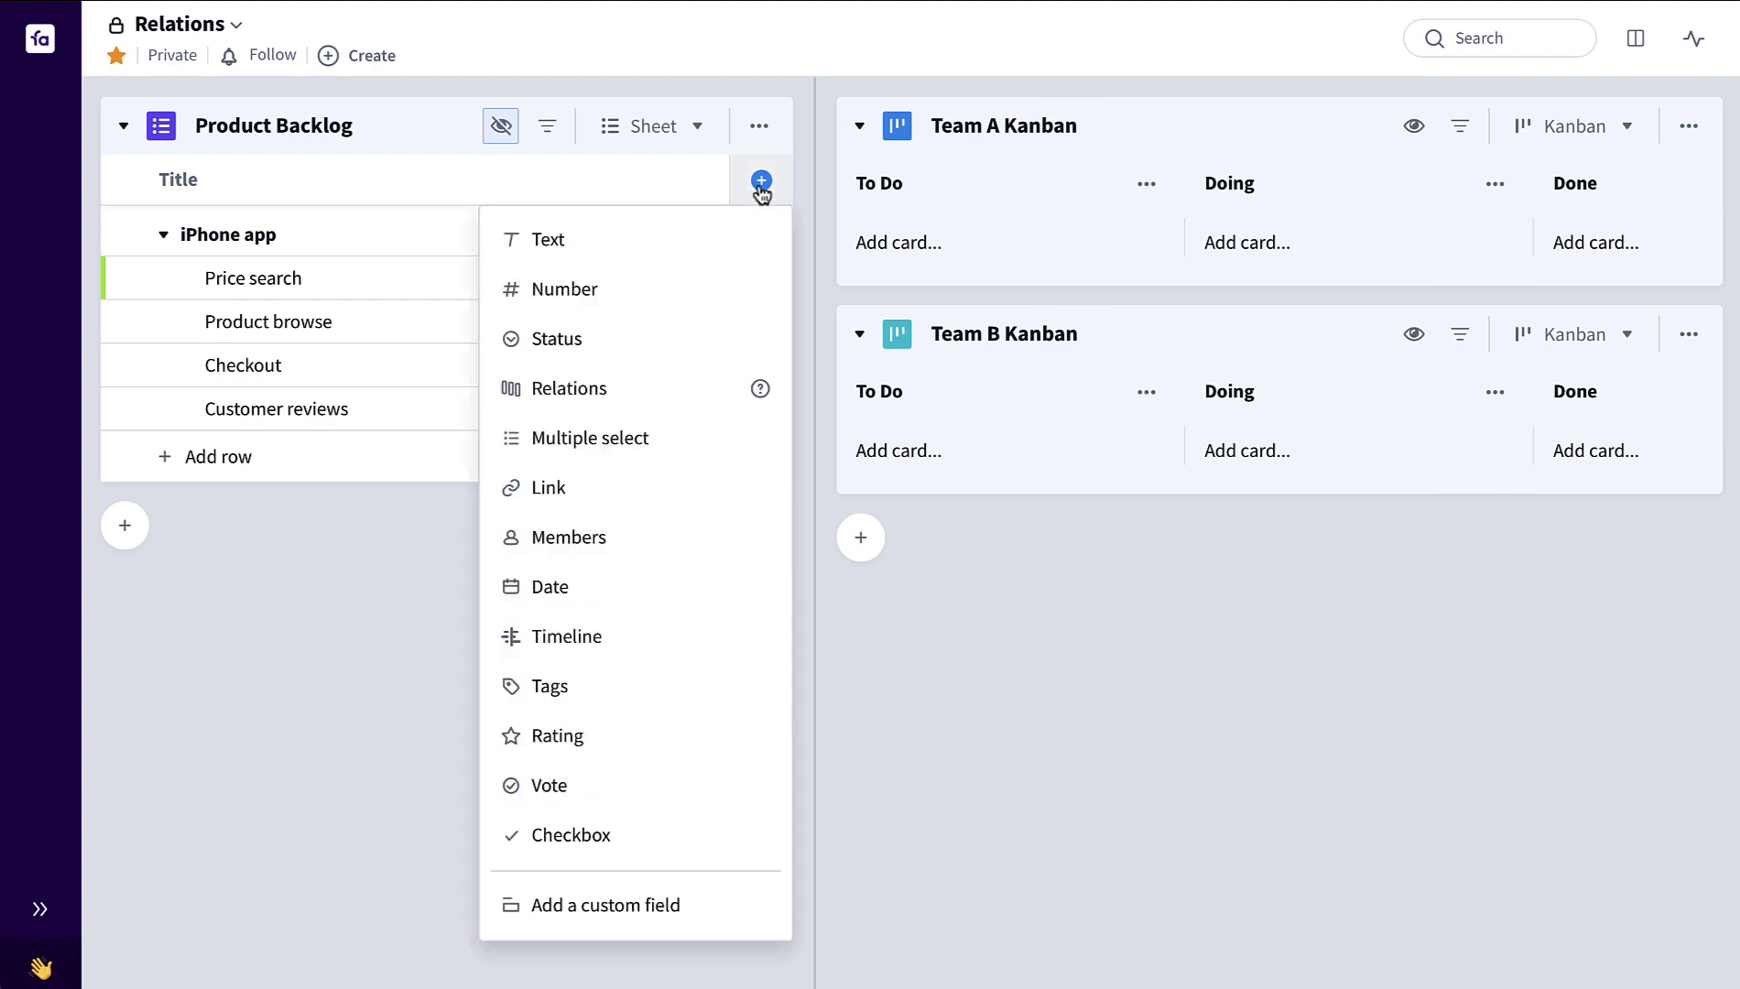
left_click(679, 396)
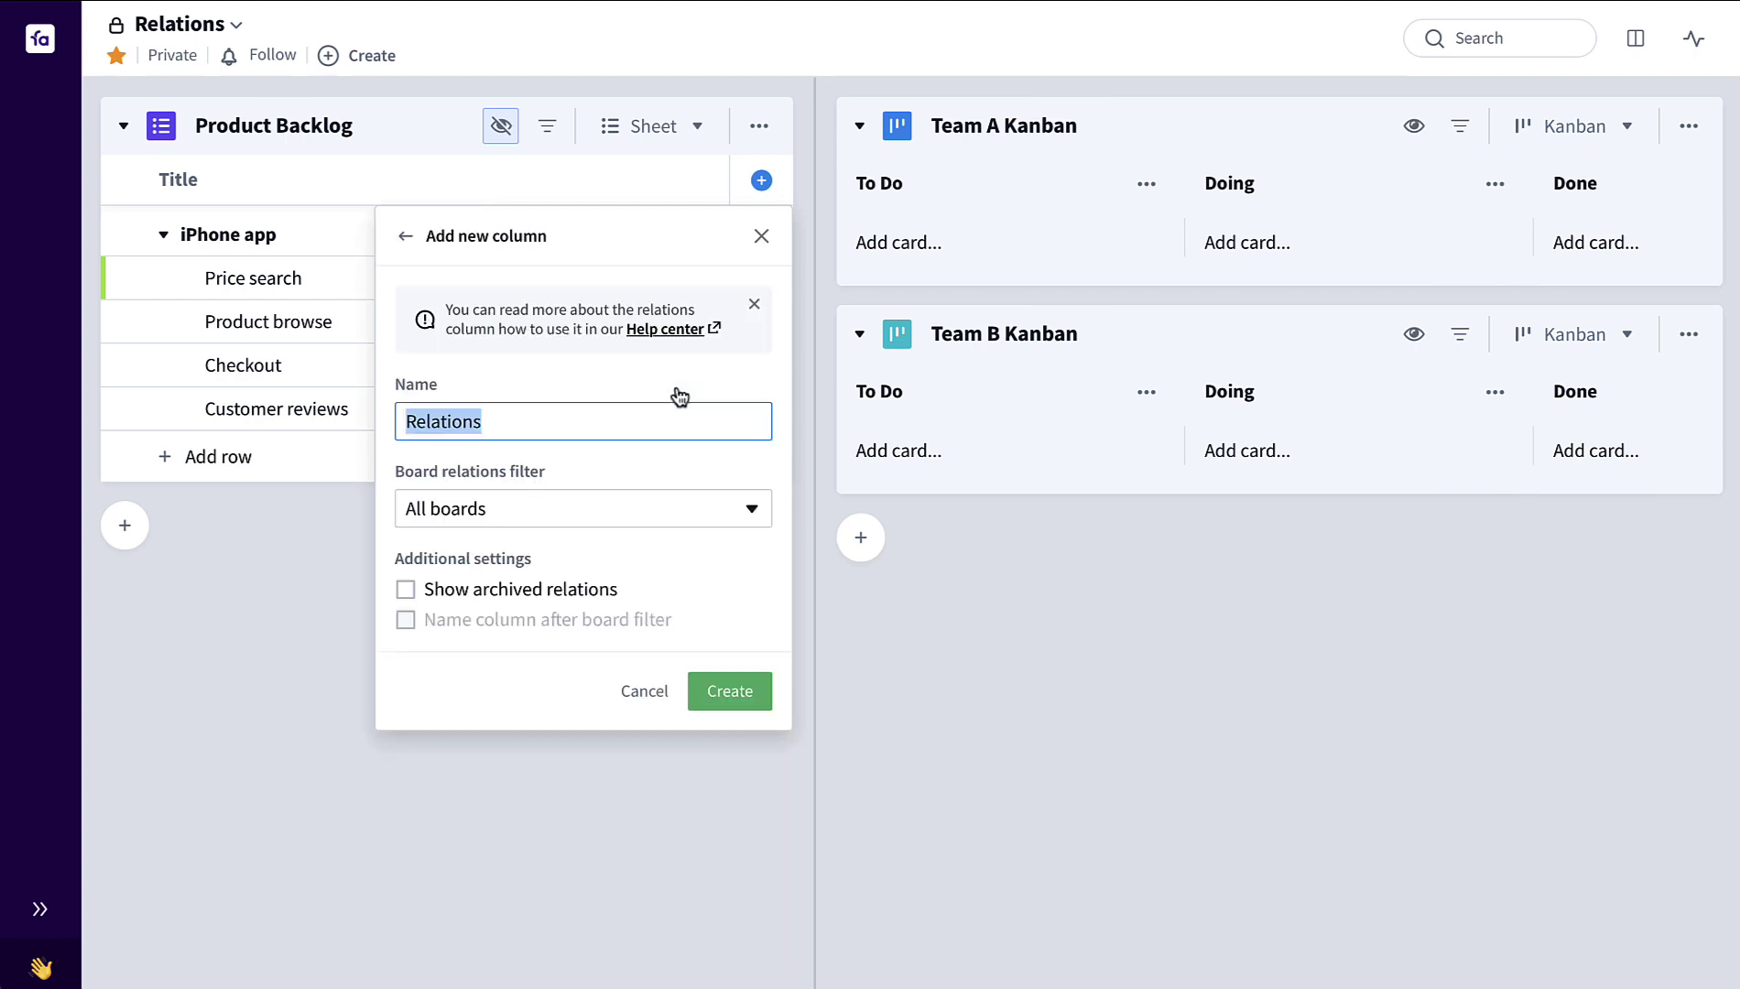
left_click(730, 701)
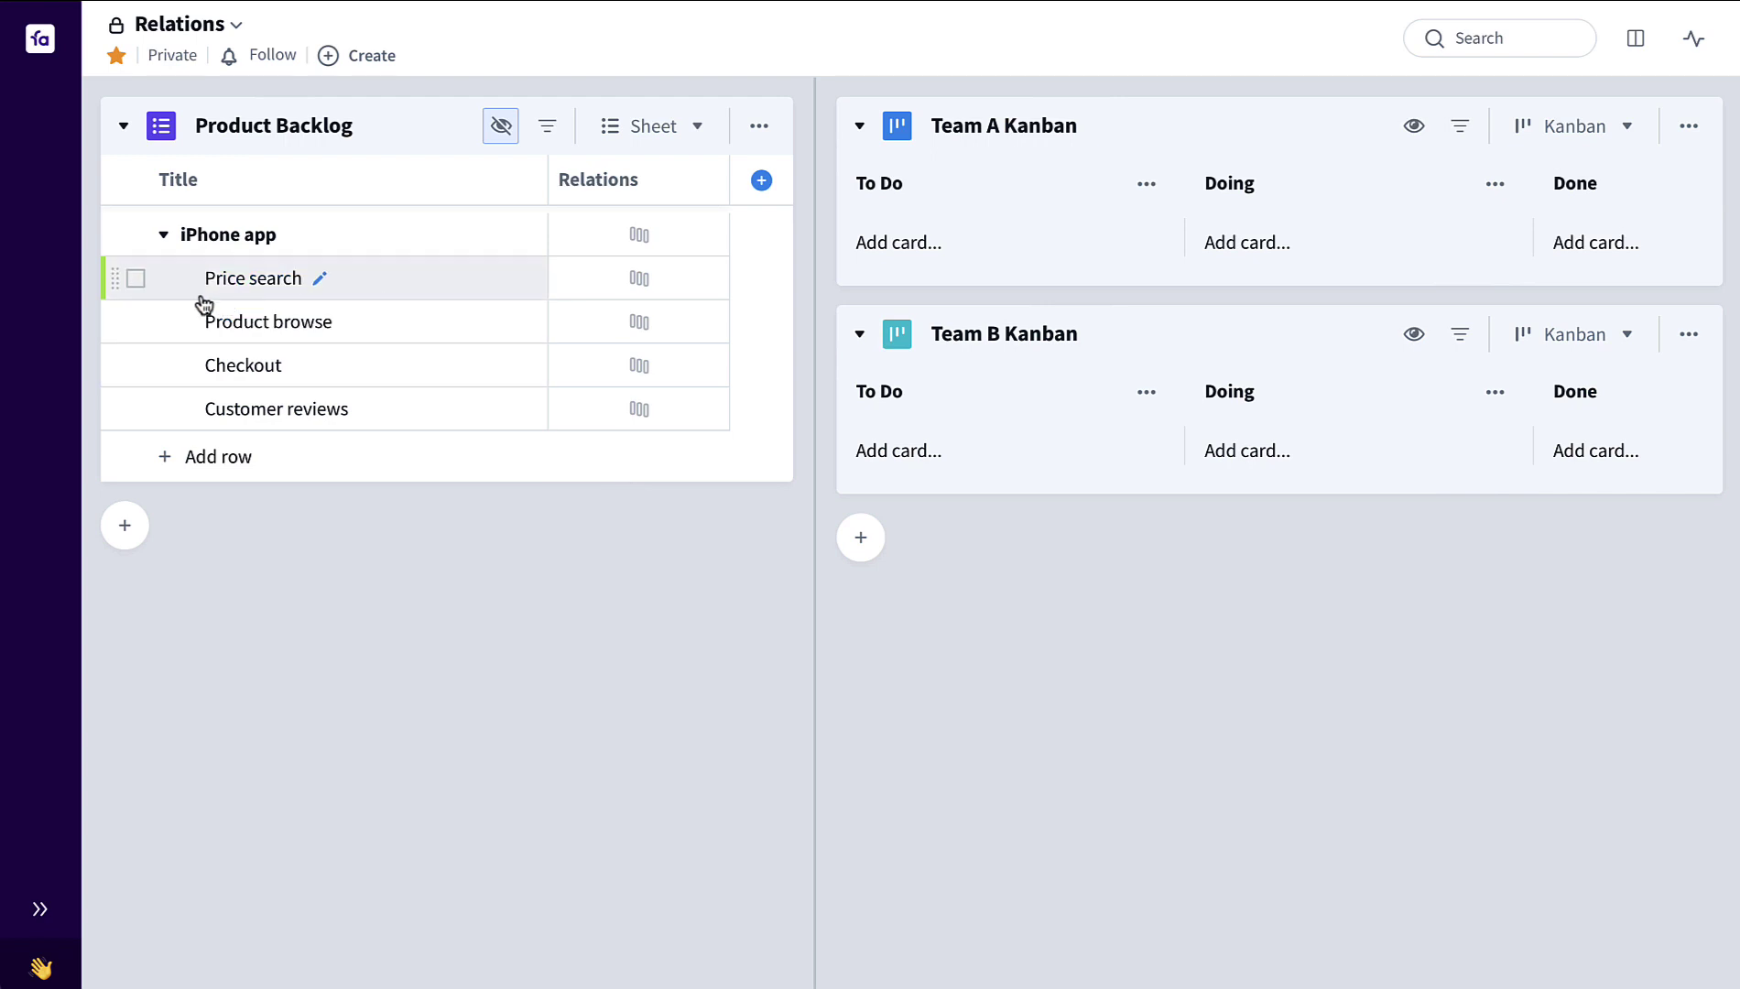
- Place the Price search card in To Do on both Team A Kanban and Team B Kanban, widening the backlog's Relations column
mouse_move(114, 281)
left_click_drag(114, 281, 923, 258)
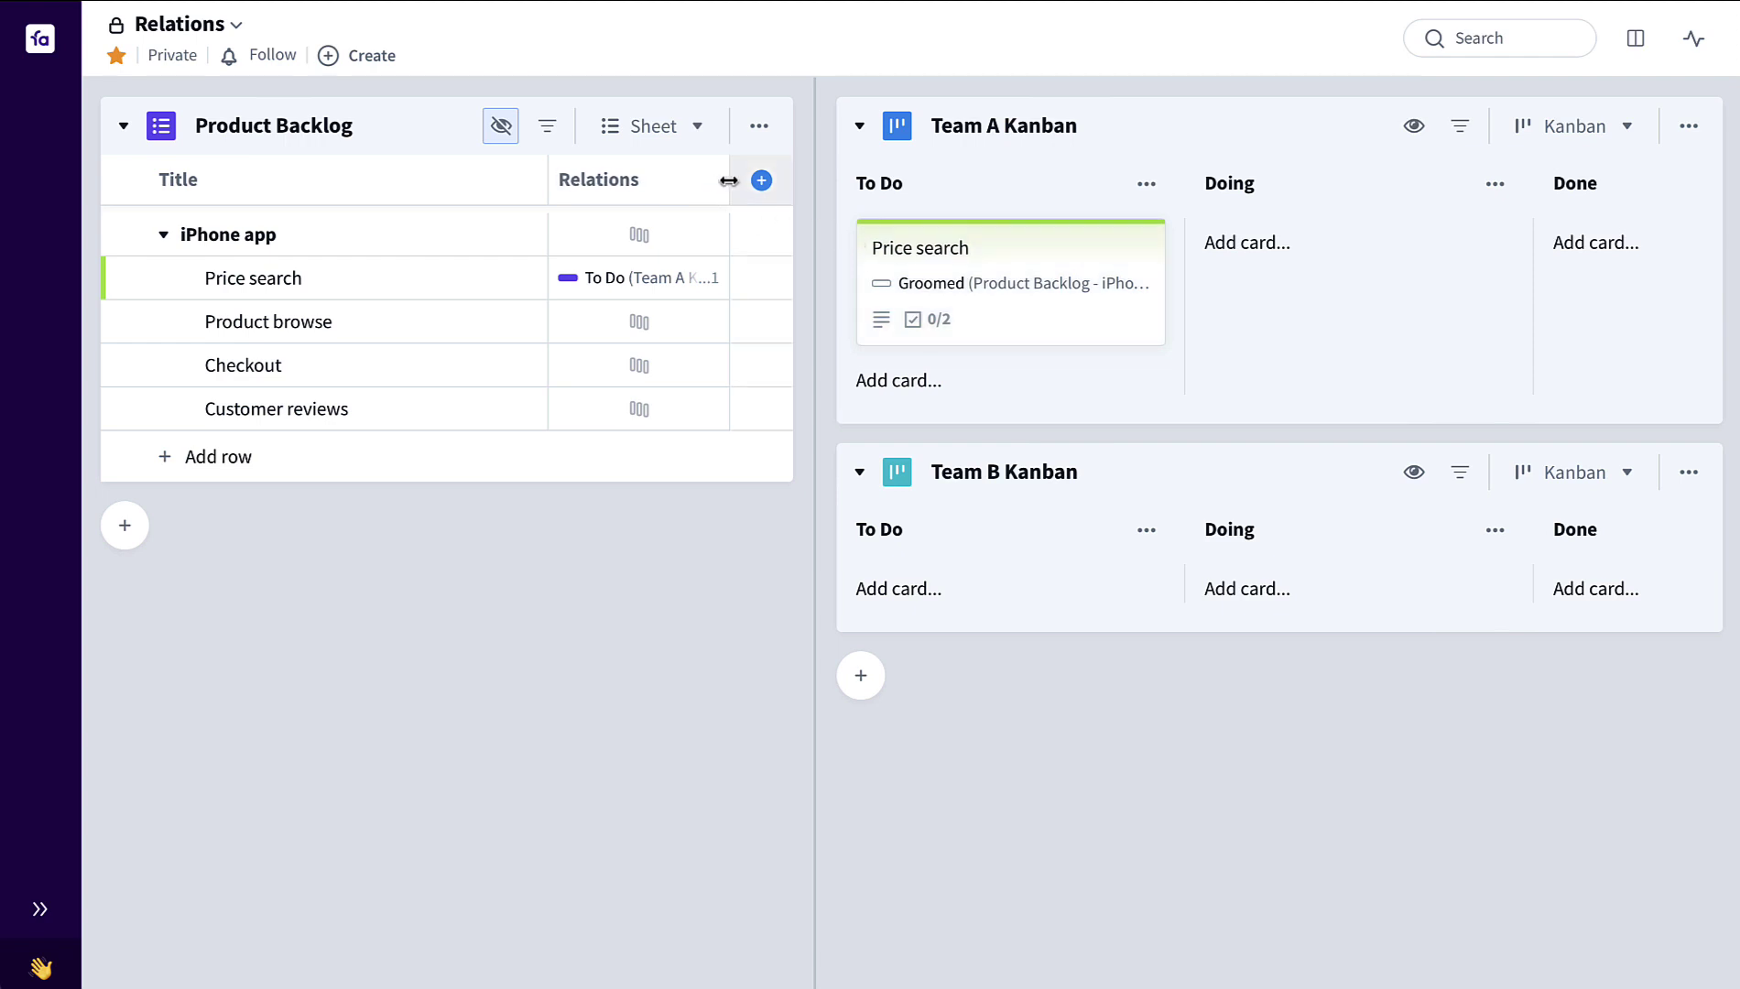
left_click_drag(725, 181, 762, 178)
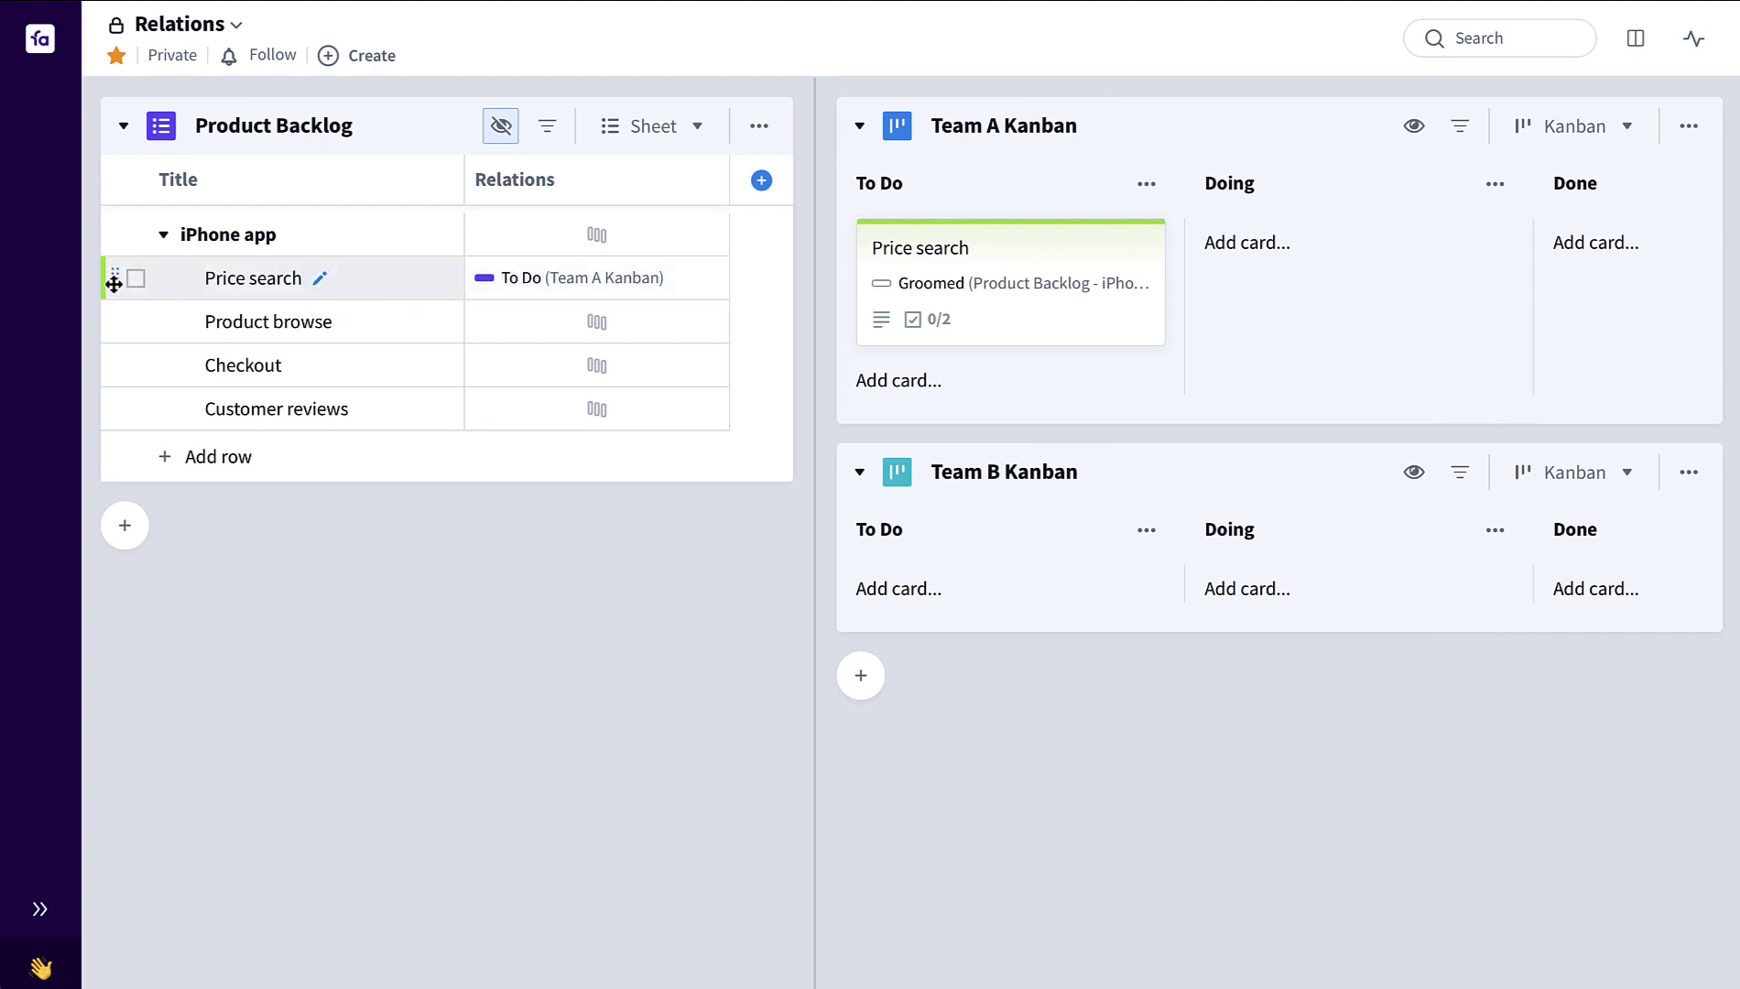
left_click_drag(114, 278, 934, 605)
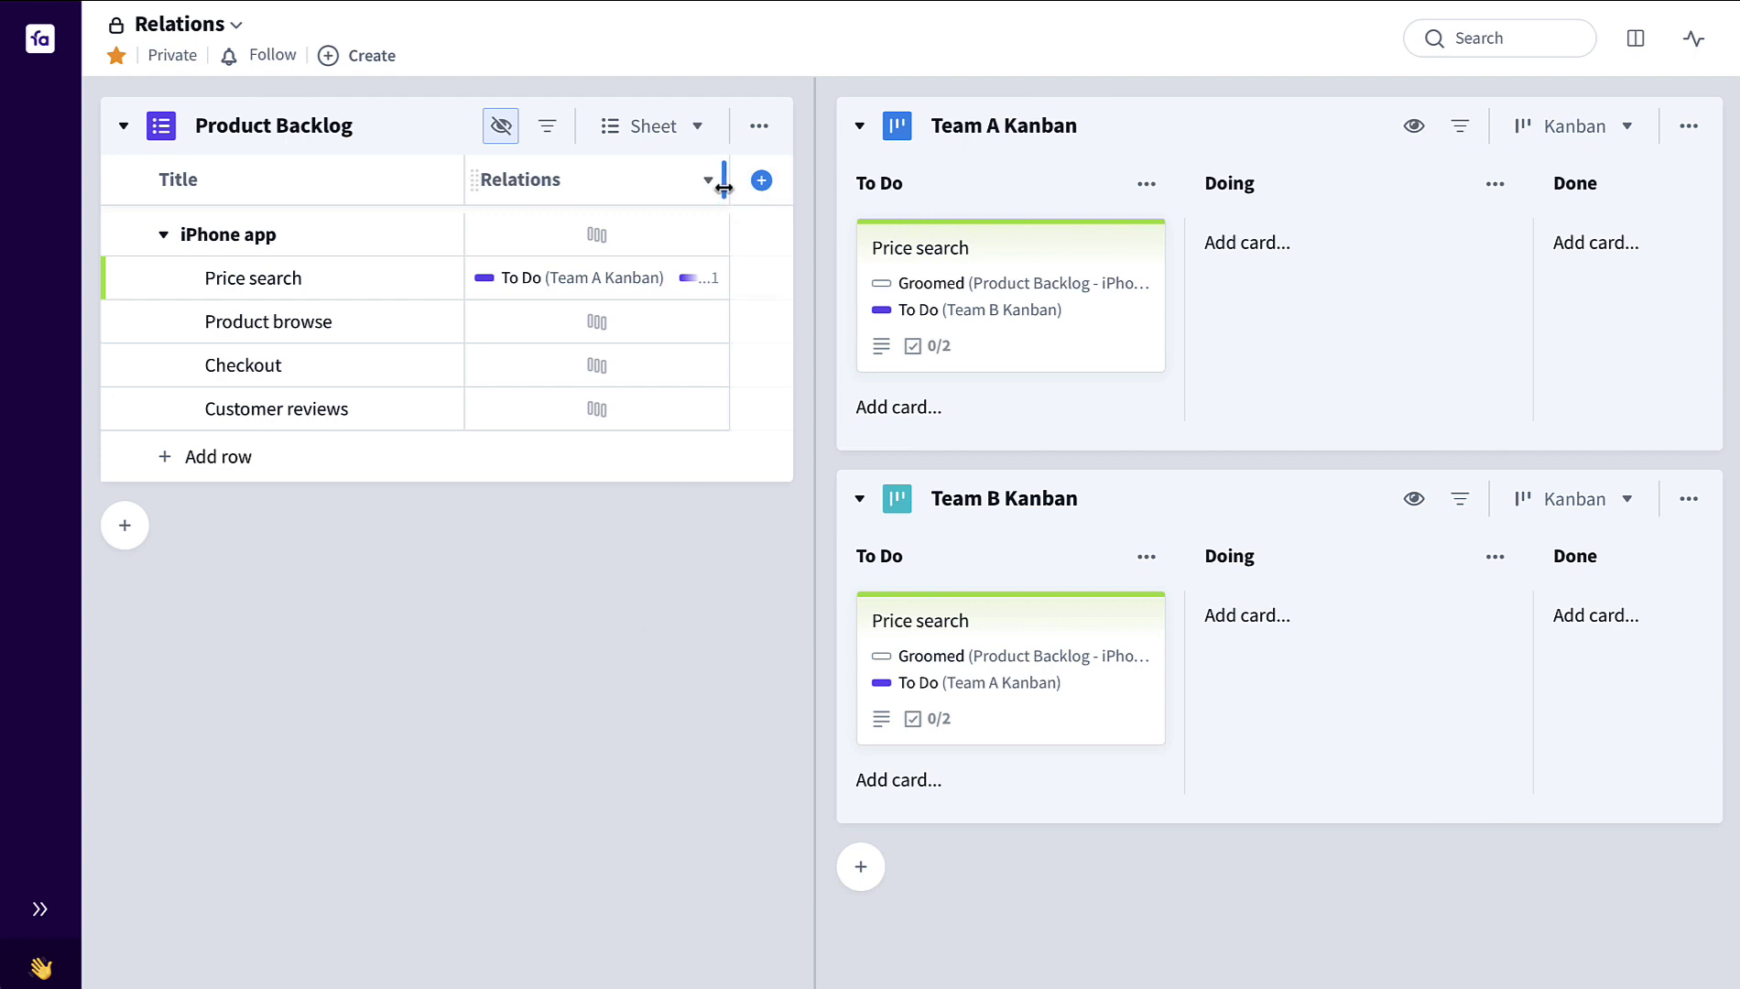
left_click_drag(723, 188, 889, 183)
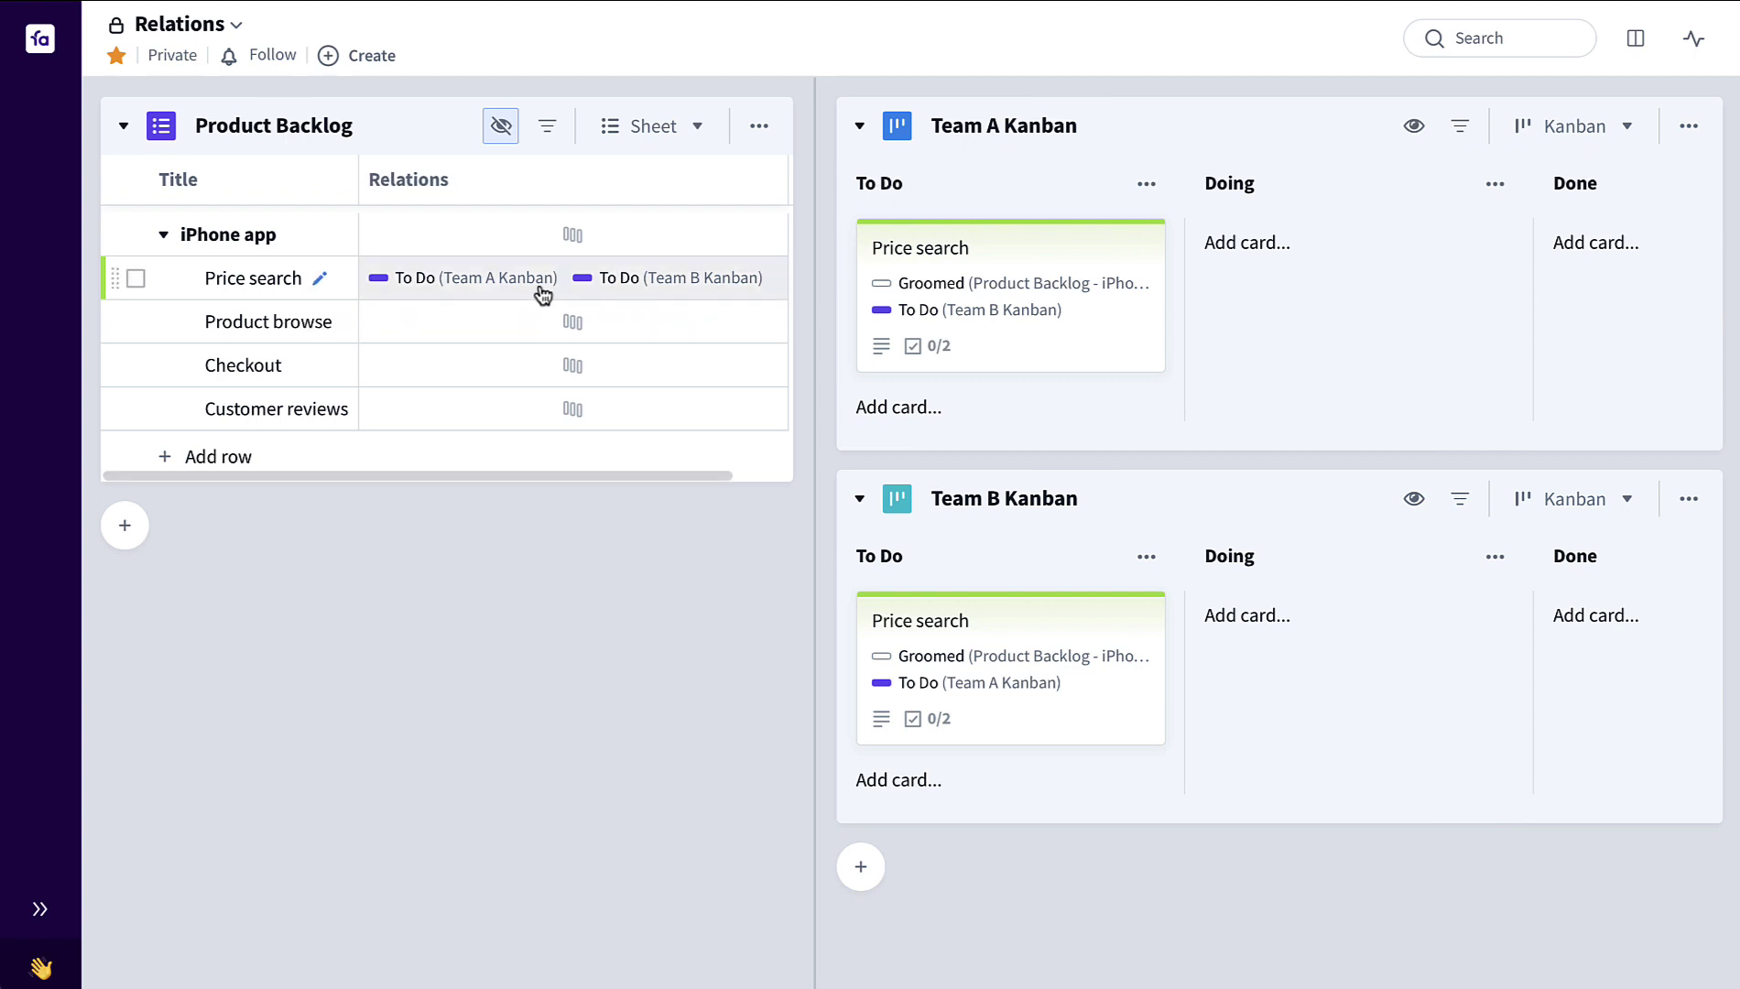
- Move Price search through Doing to Done on Team A Kanban, and to Doing on Team B Kanban
left_click_drag(967, 314, 1264, 316)
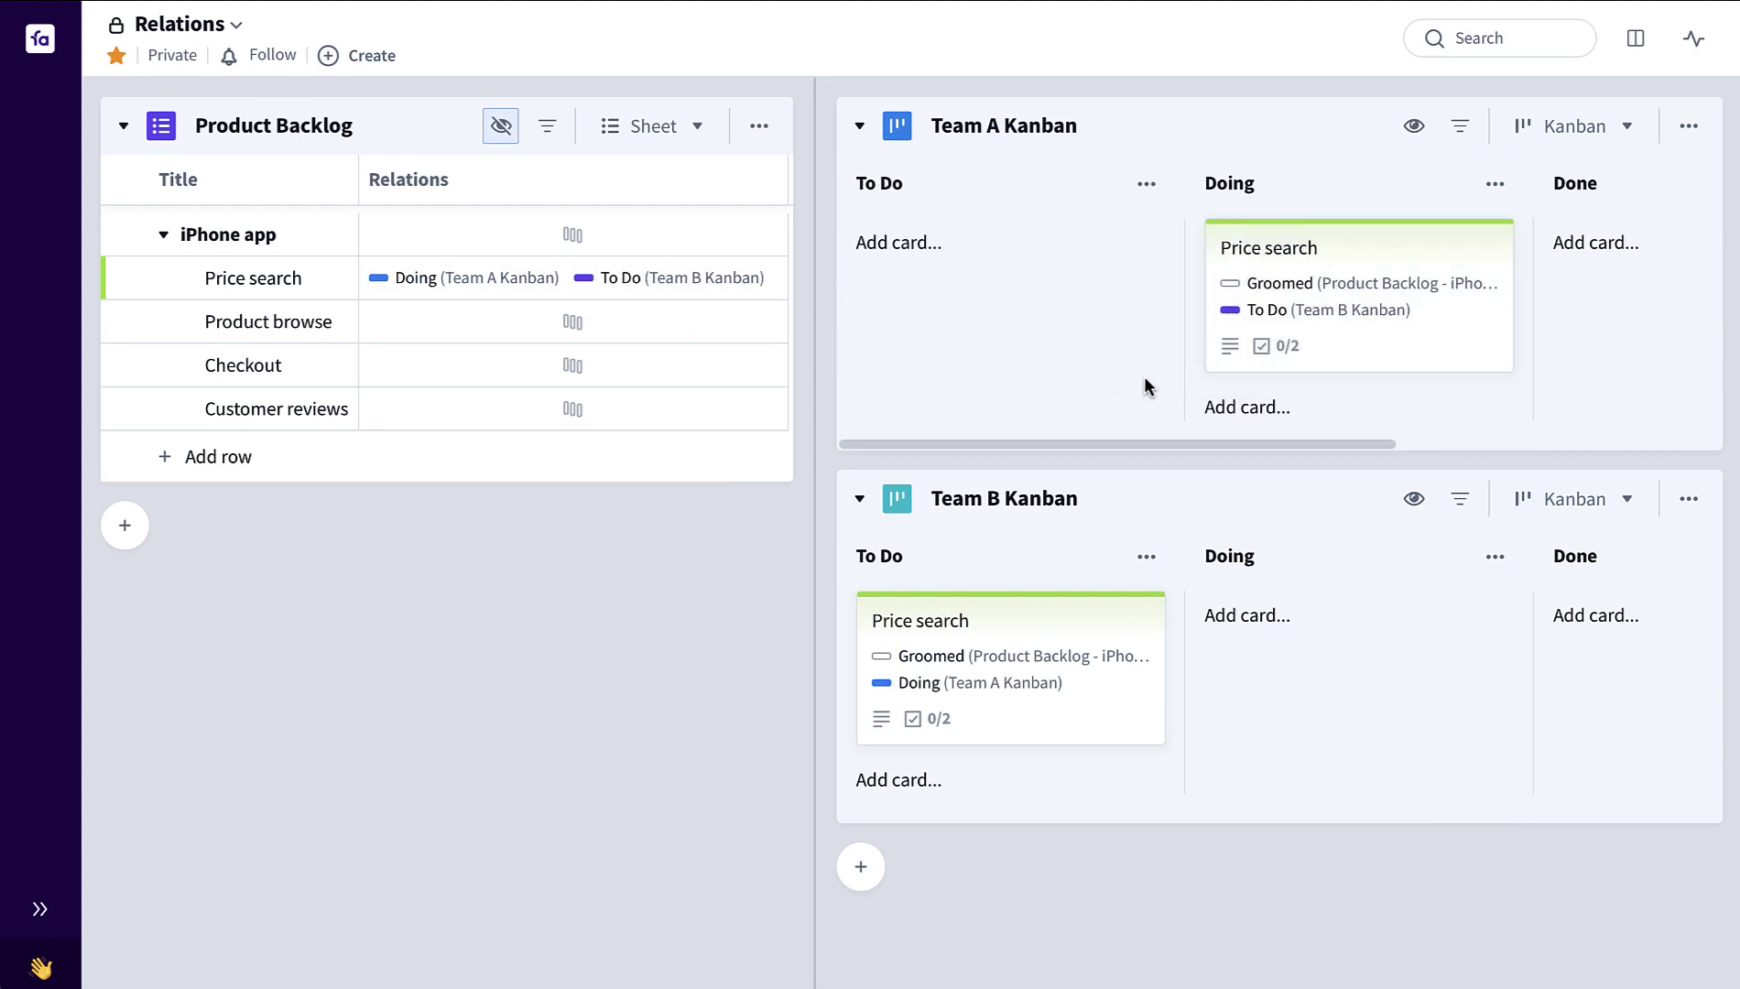
left_click_drag(1001, 659, 1337, 654)
left_click_drag(1309, 366, 1573, 331)
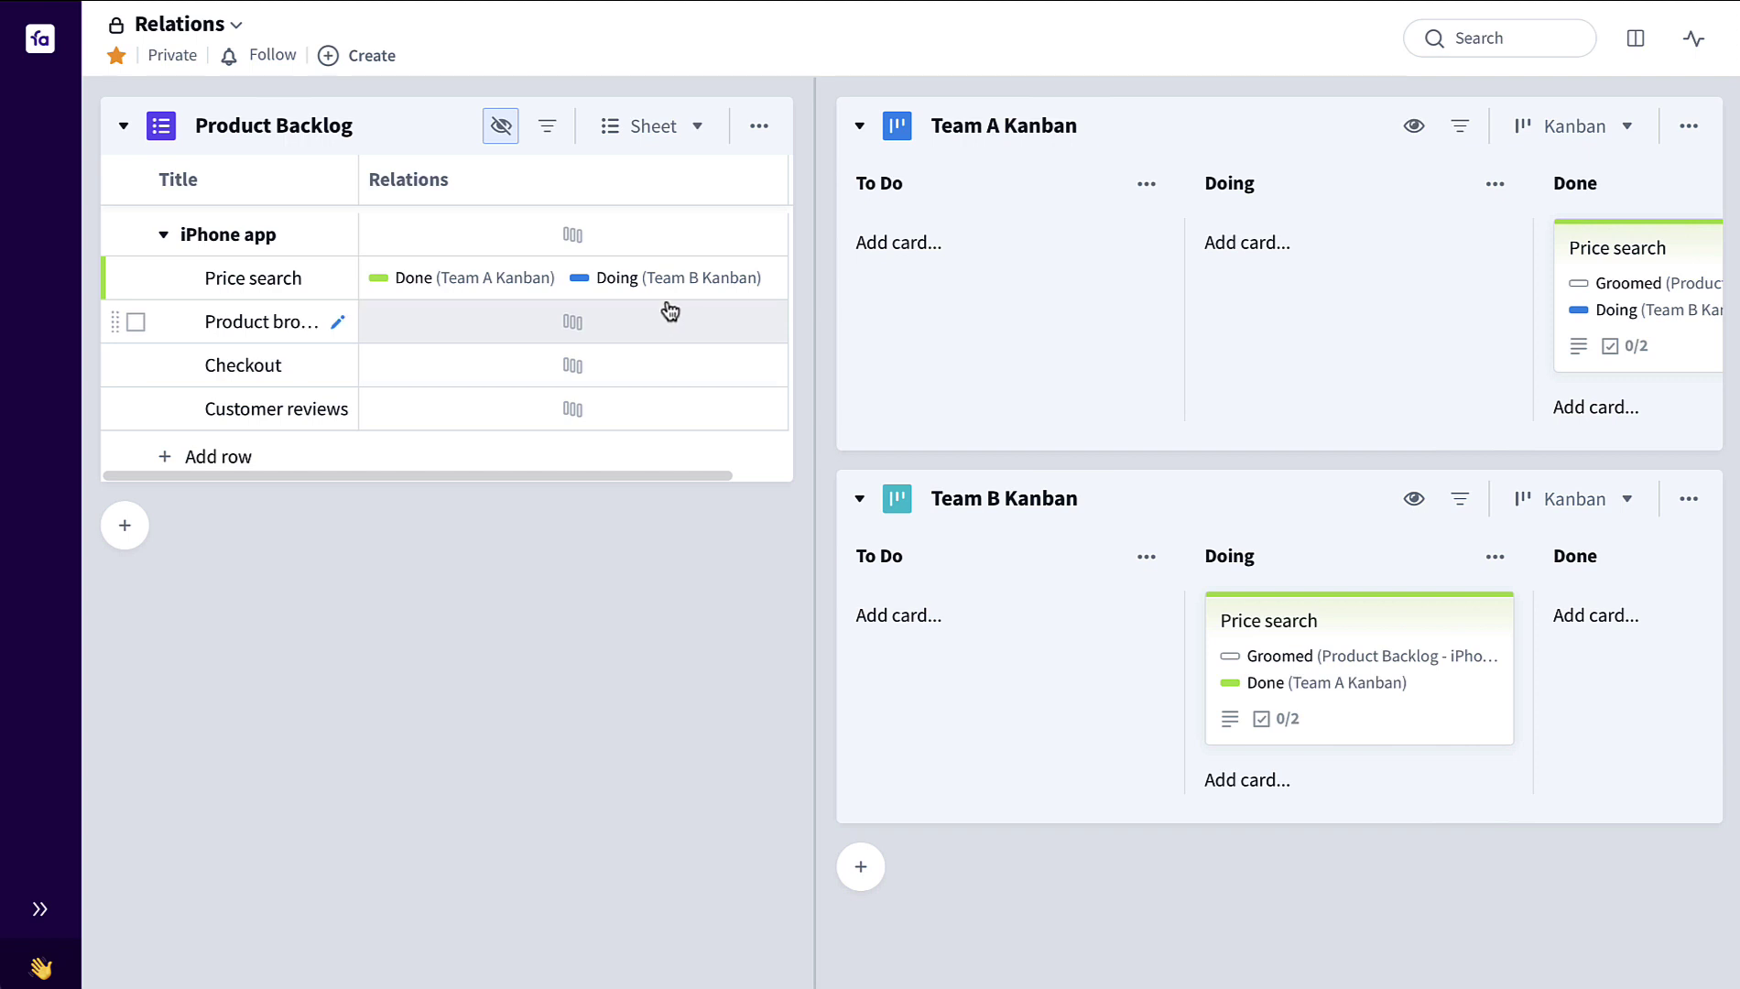
- Add a second relations column to the Product Backlog filtered to Team A Kanban and named after that board, and widen it
scroll(668, 306, "right", 2)
left_click(760, 180)
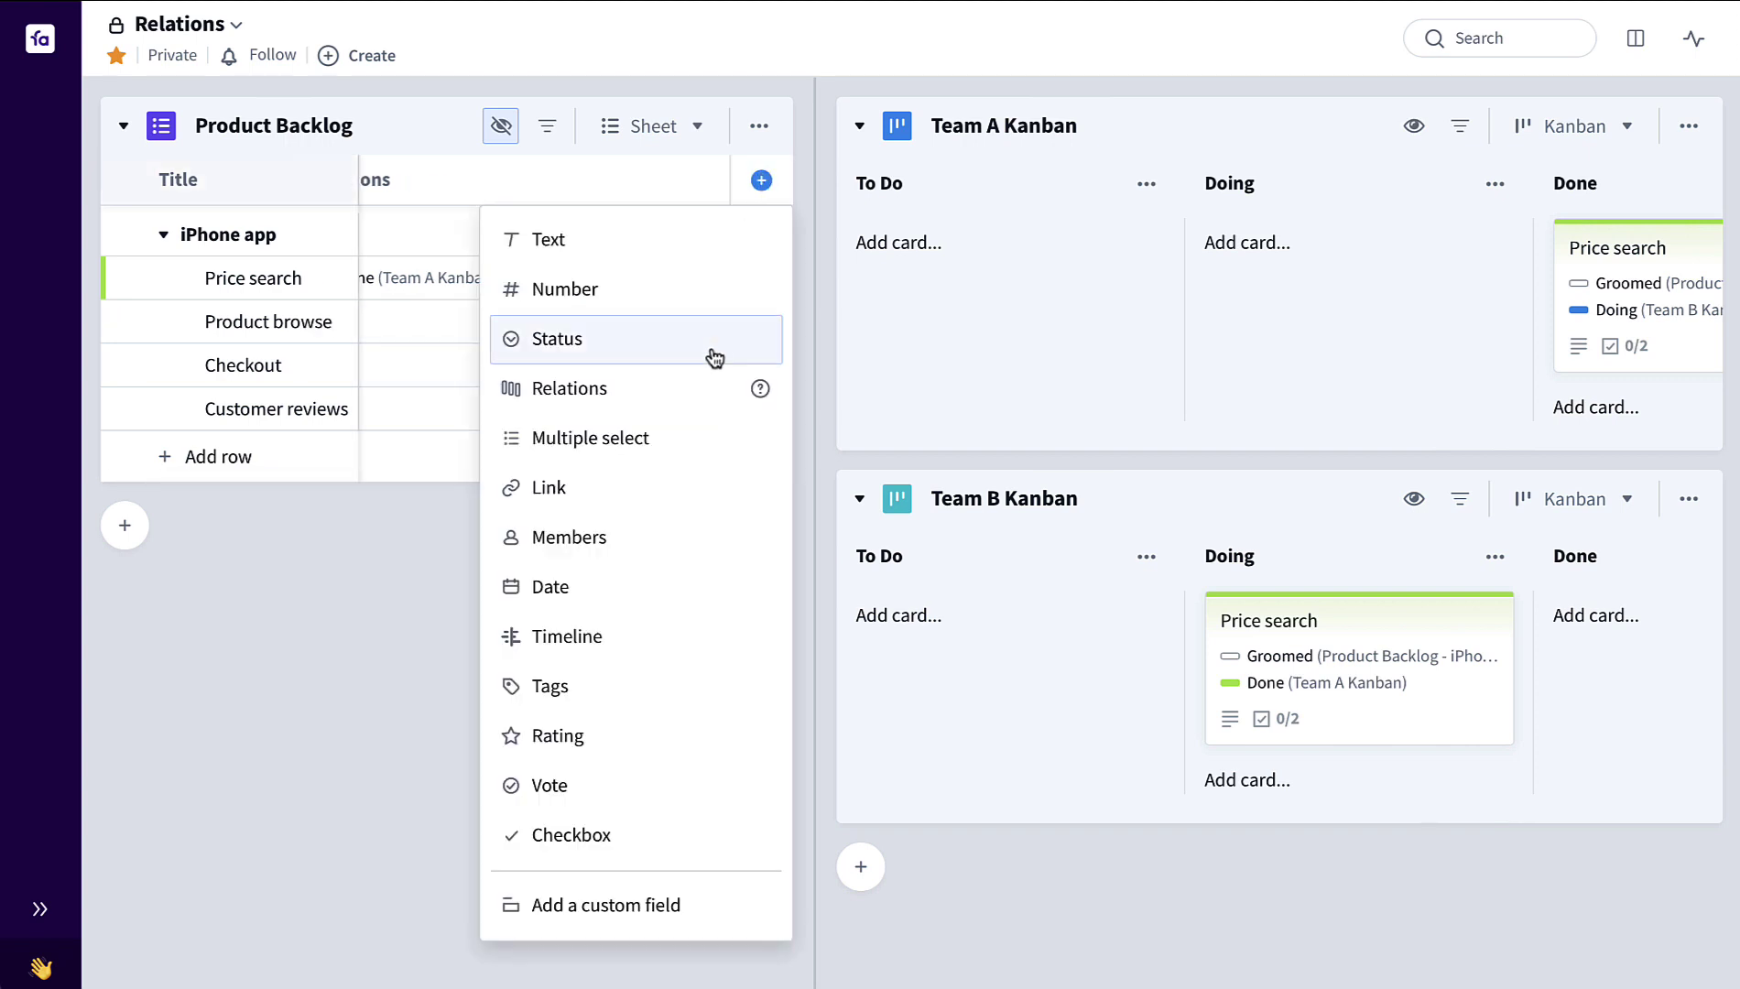
left_click(685, 388)
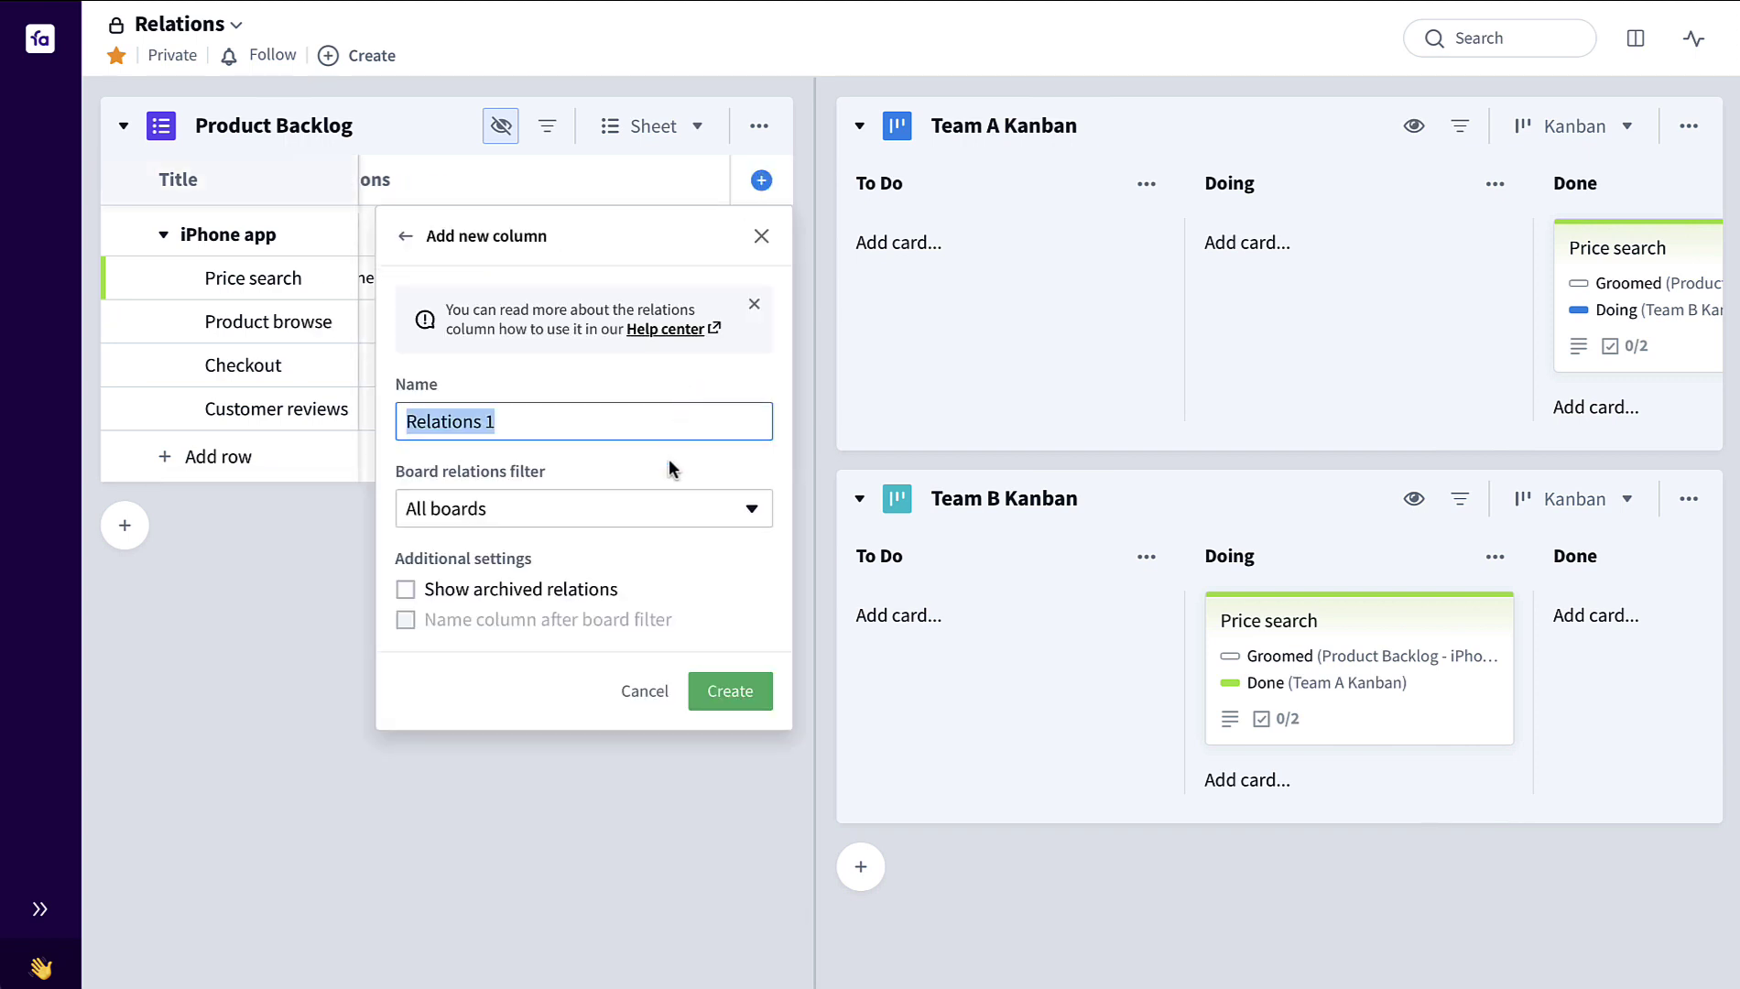
left_click(726, 507)
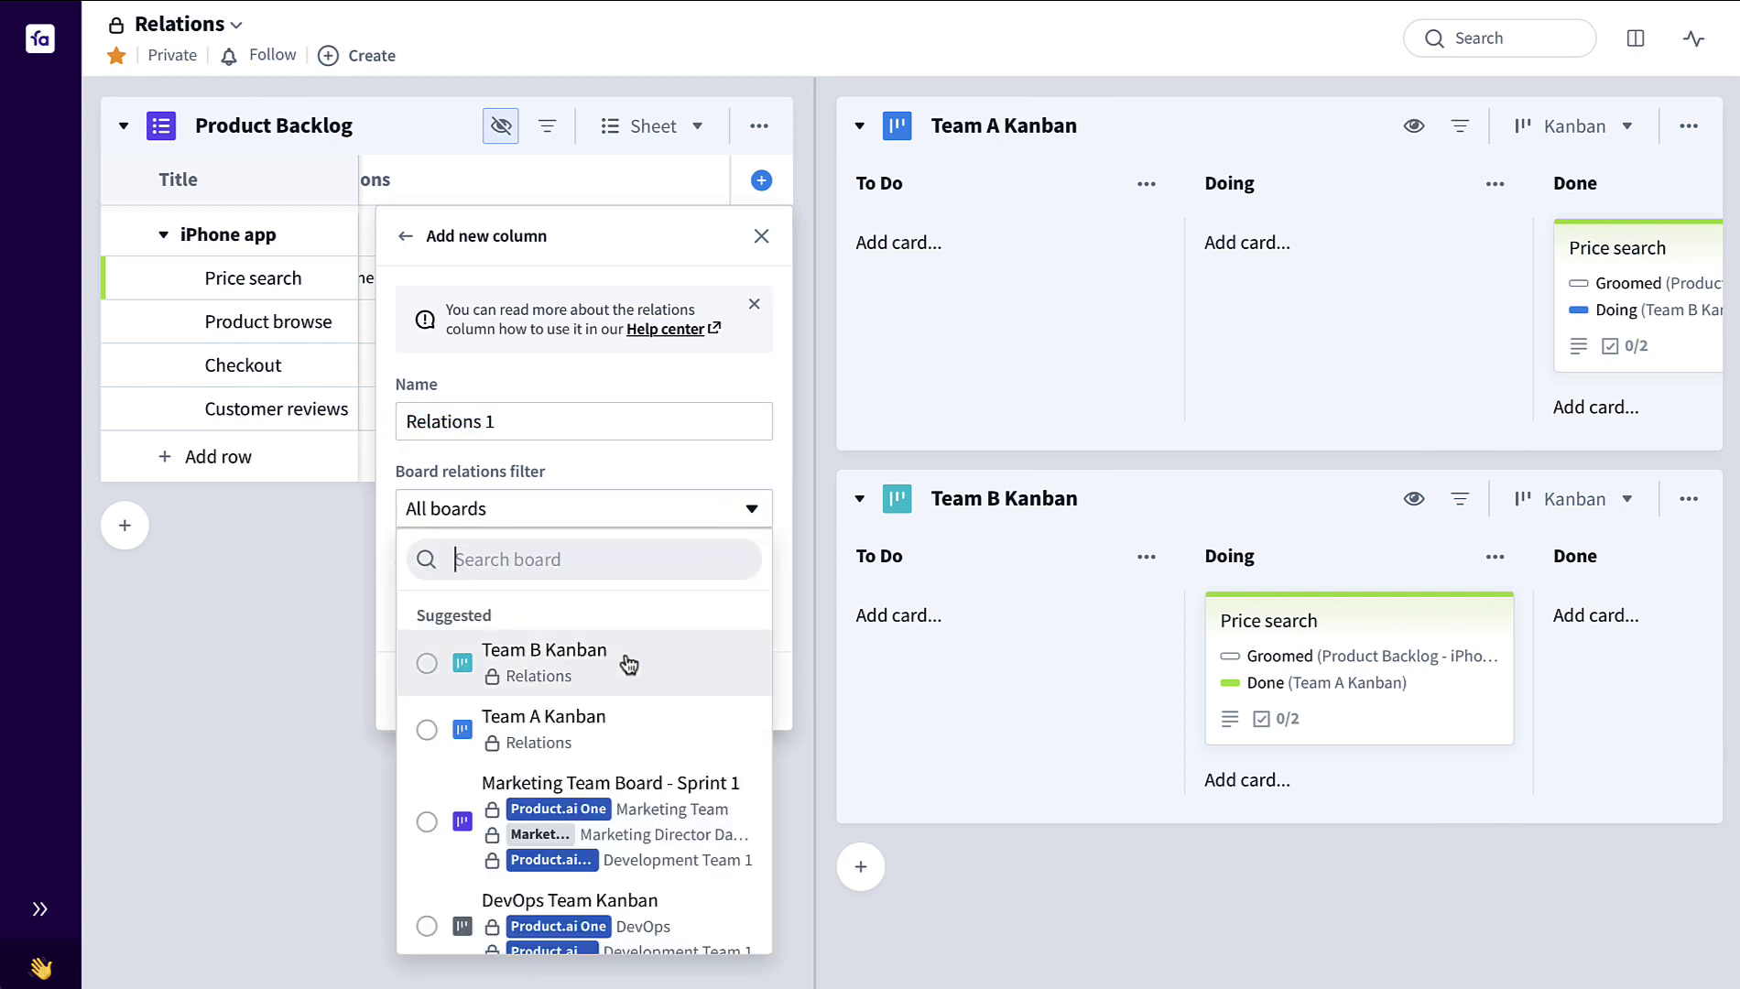
left_click(609, 733)
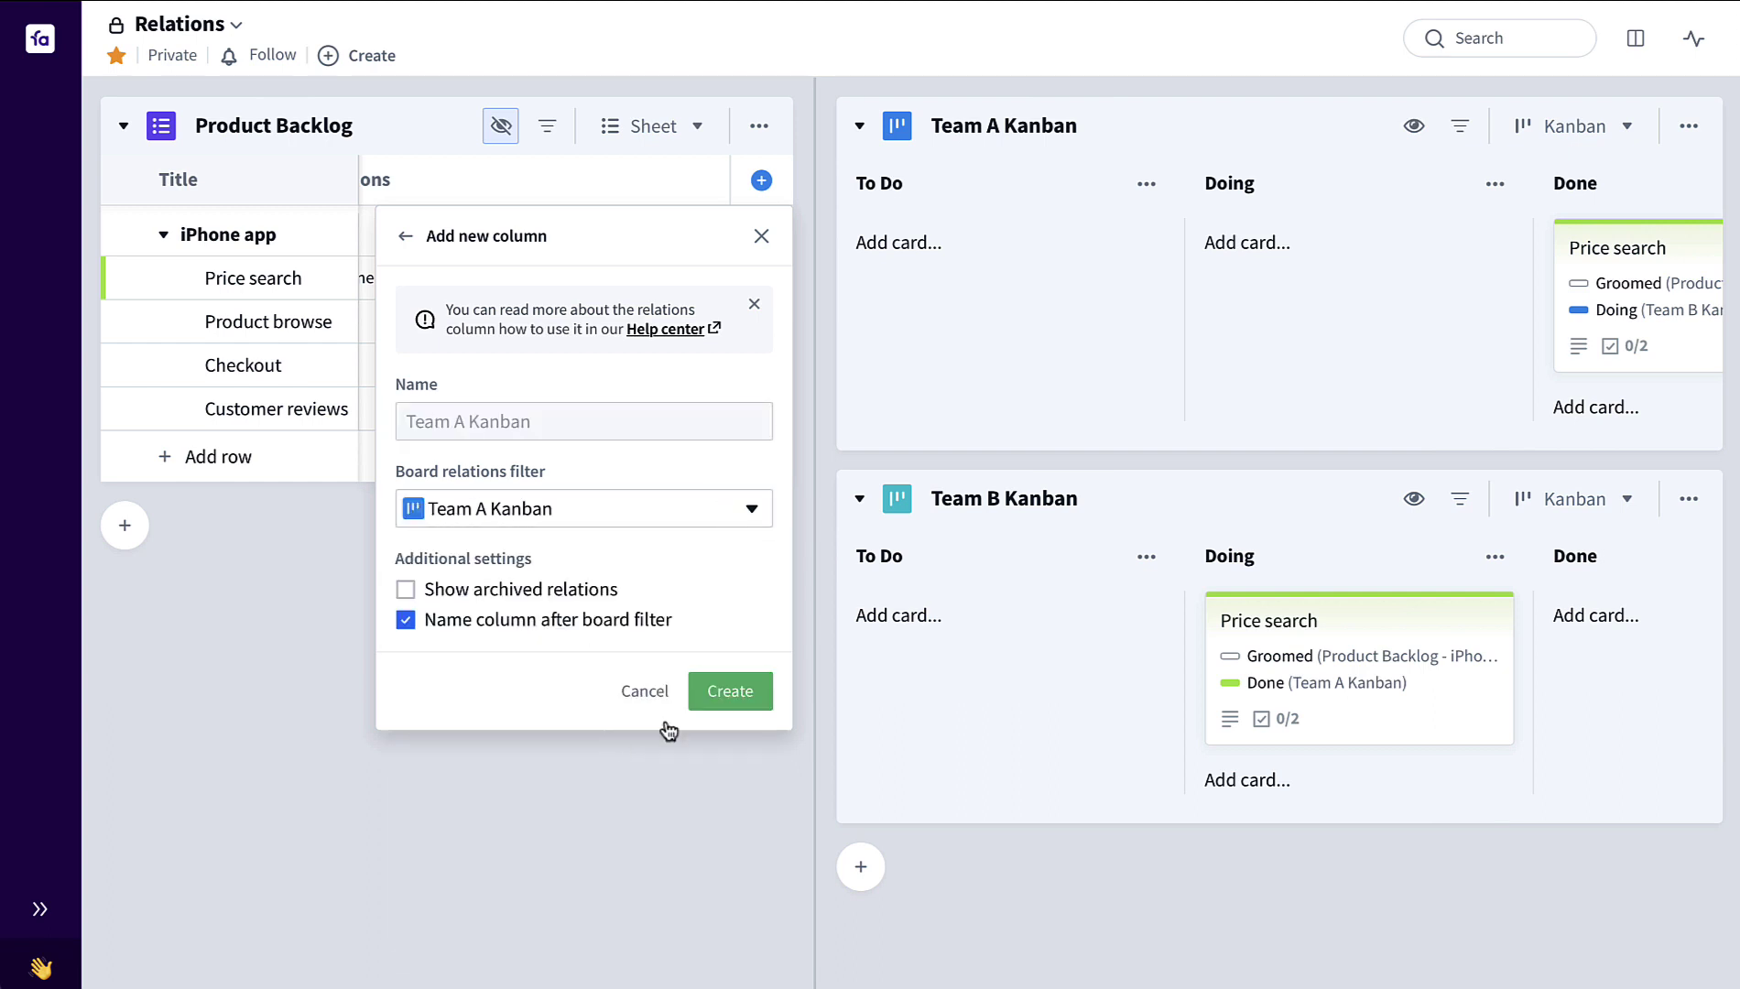
left_click(730, 692)
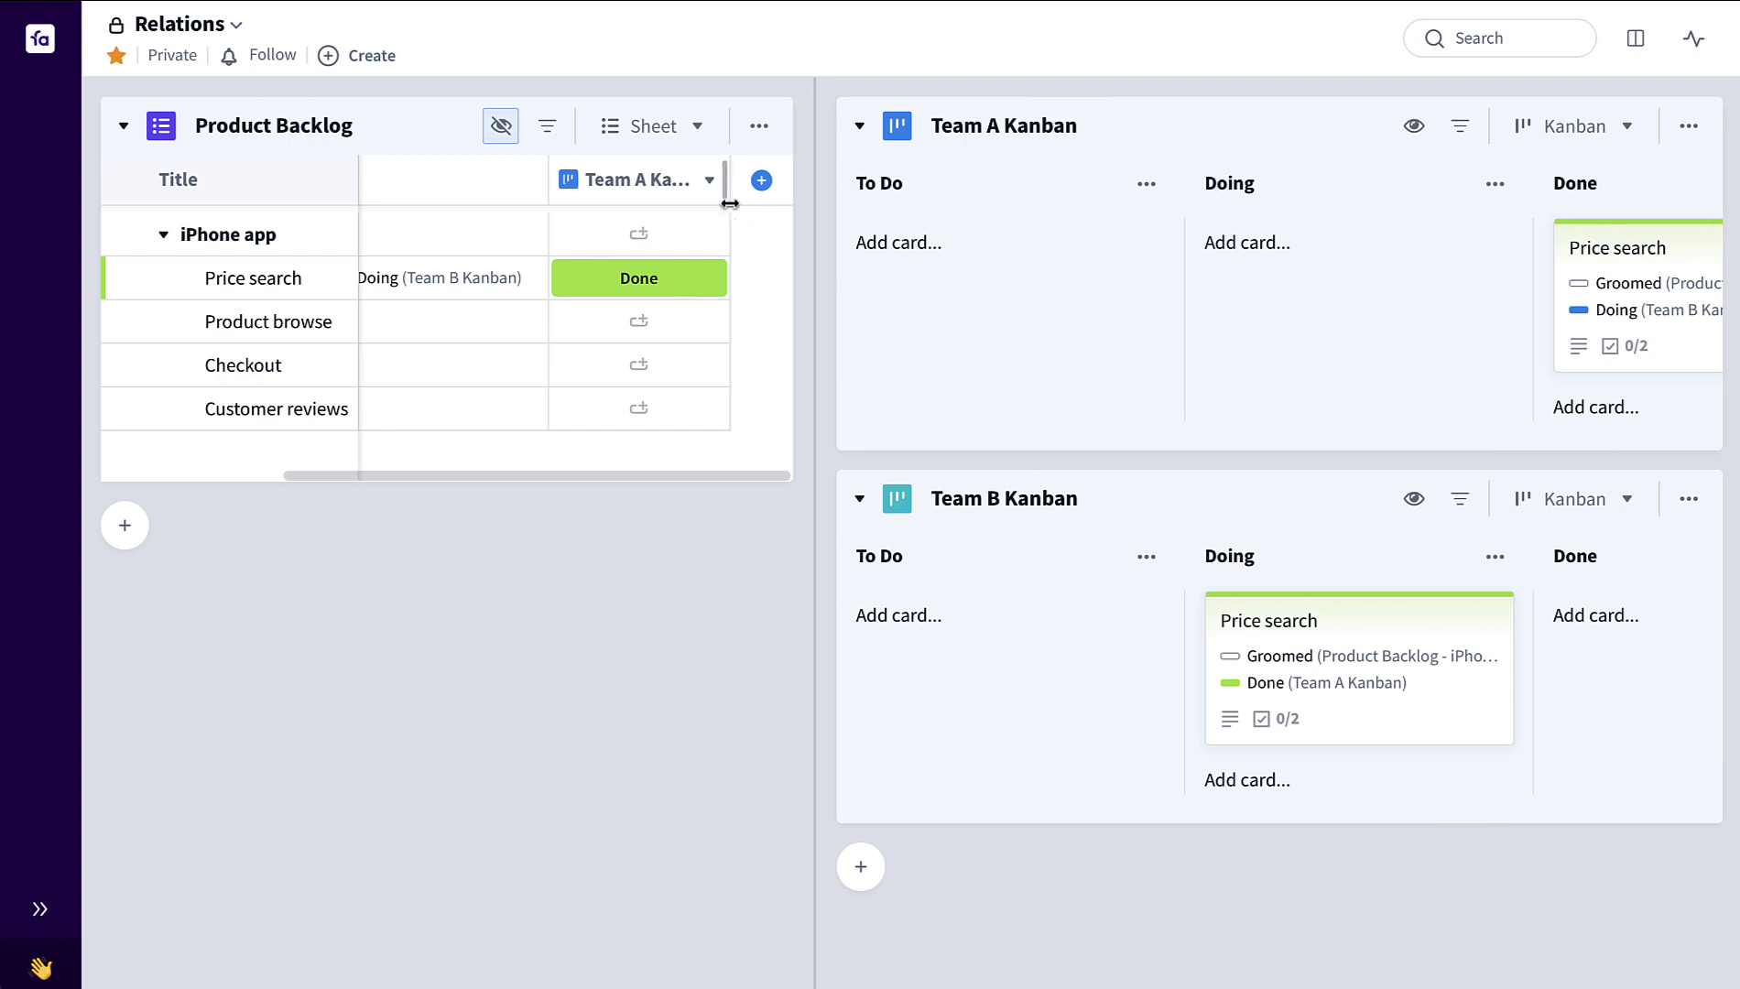
left_click_drag(730, 183, 787, 194)
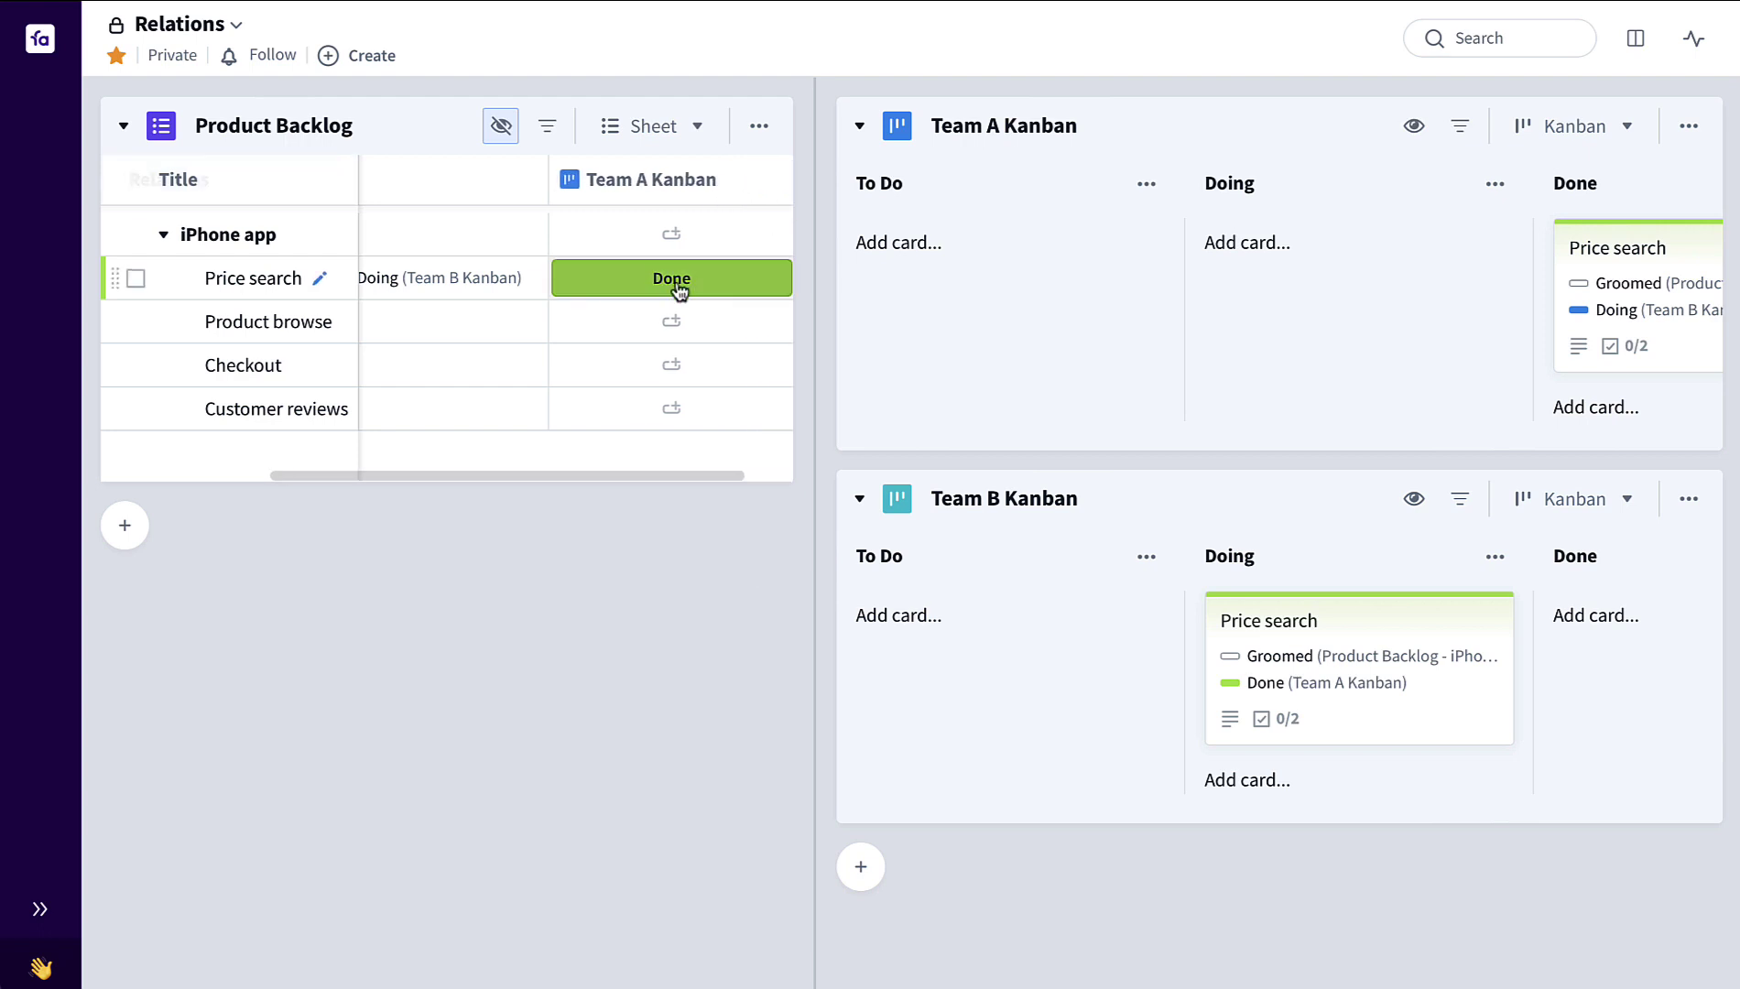
- Add another relations column to the Product Backlog filtered to Team B Kanban and named after that board
scroll(680, 291, "right", 2)
left_click(762, 183)
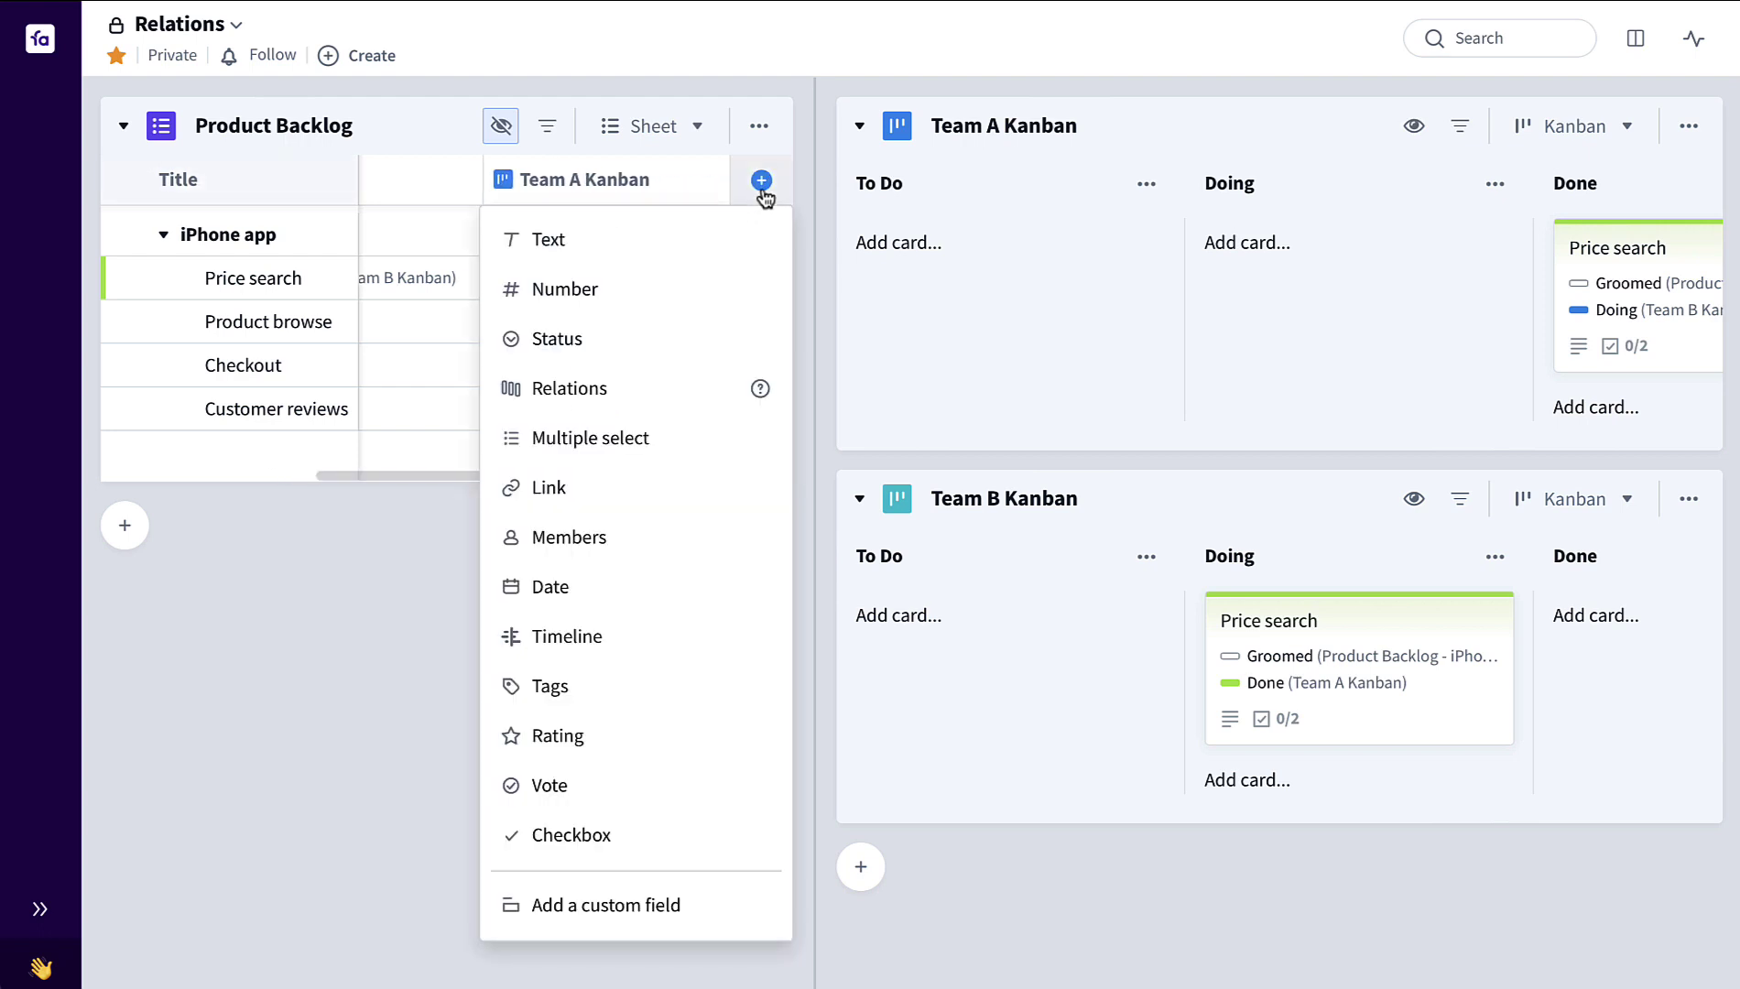
left_click(699, 385)
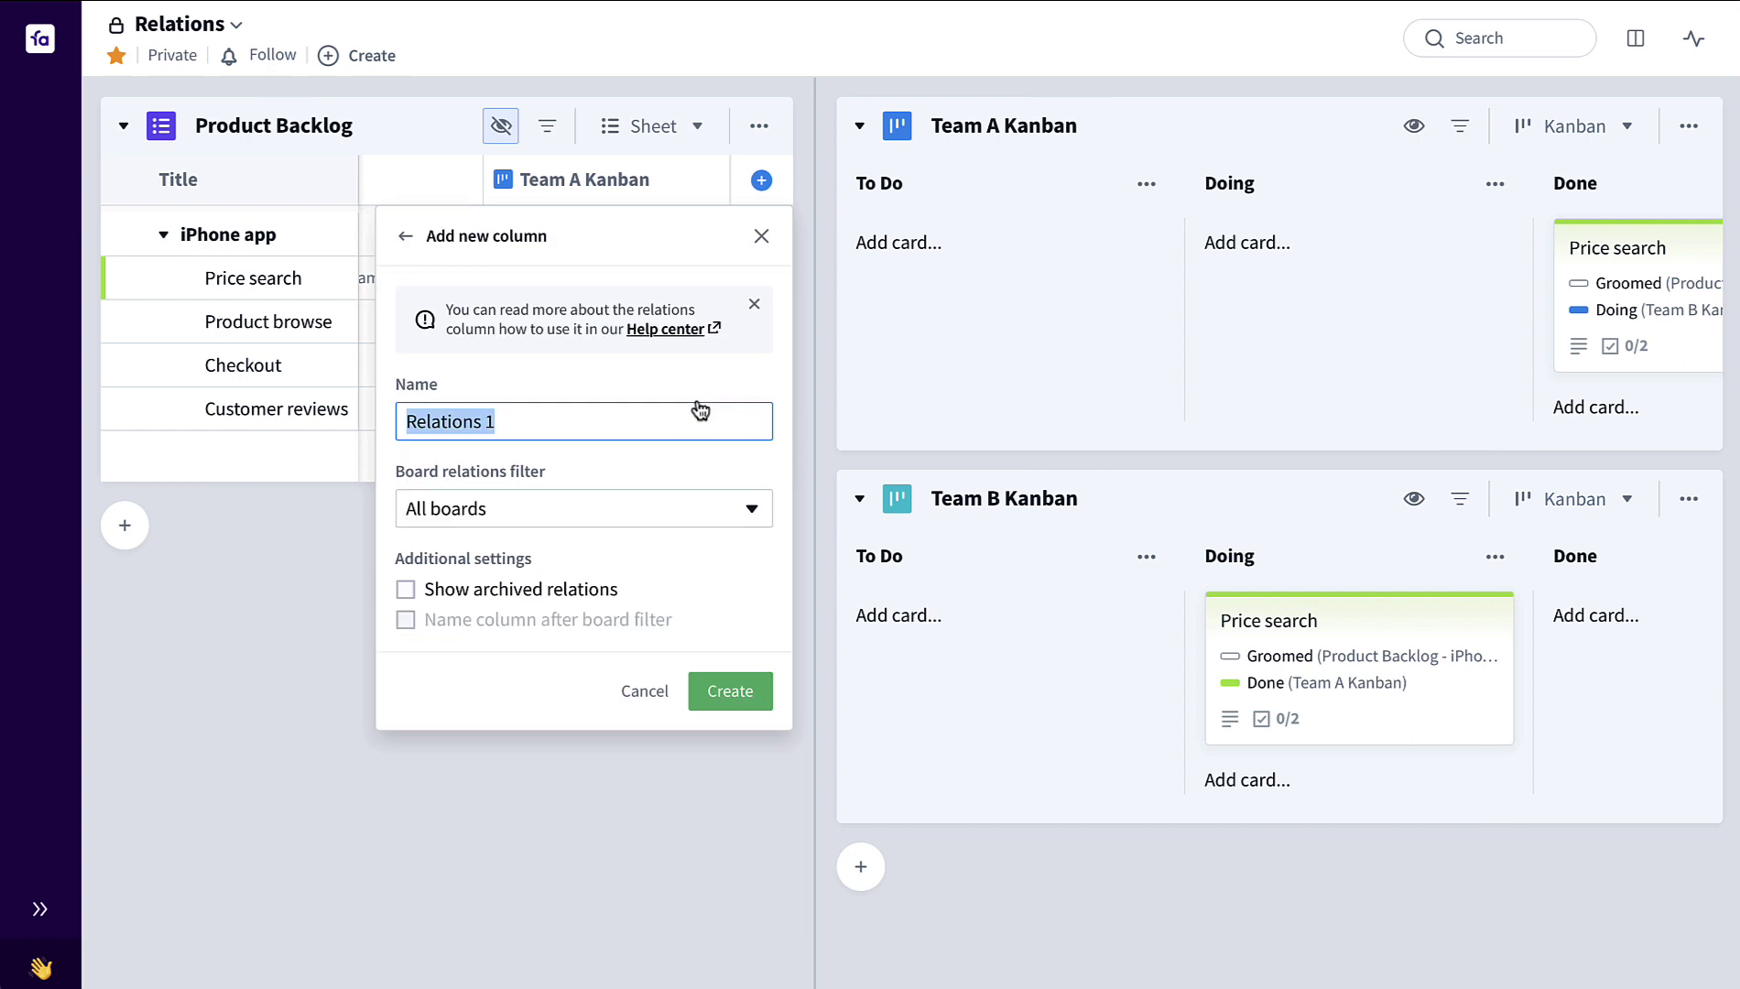
left_click(702, 507)
left_click(563, 716)
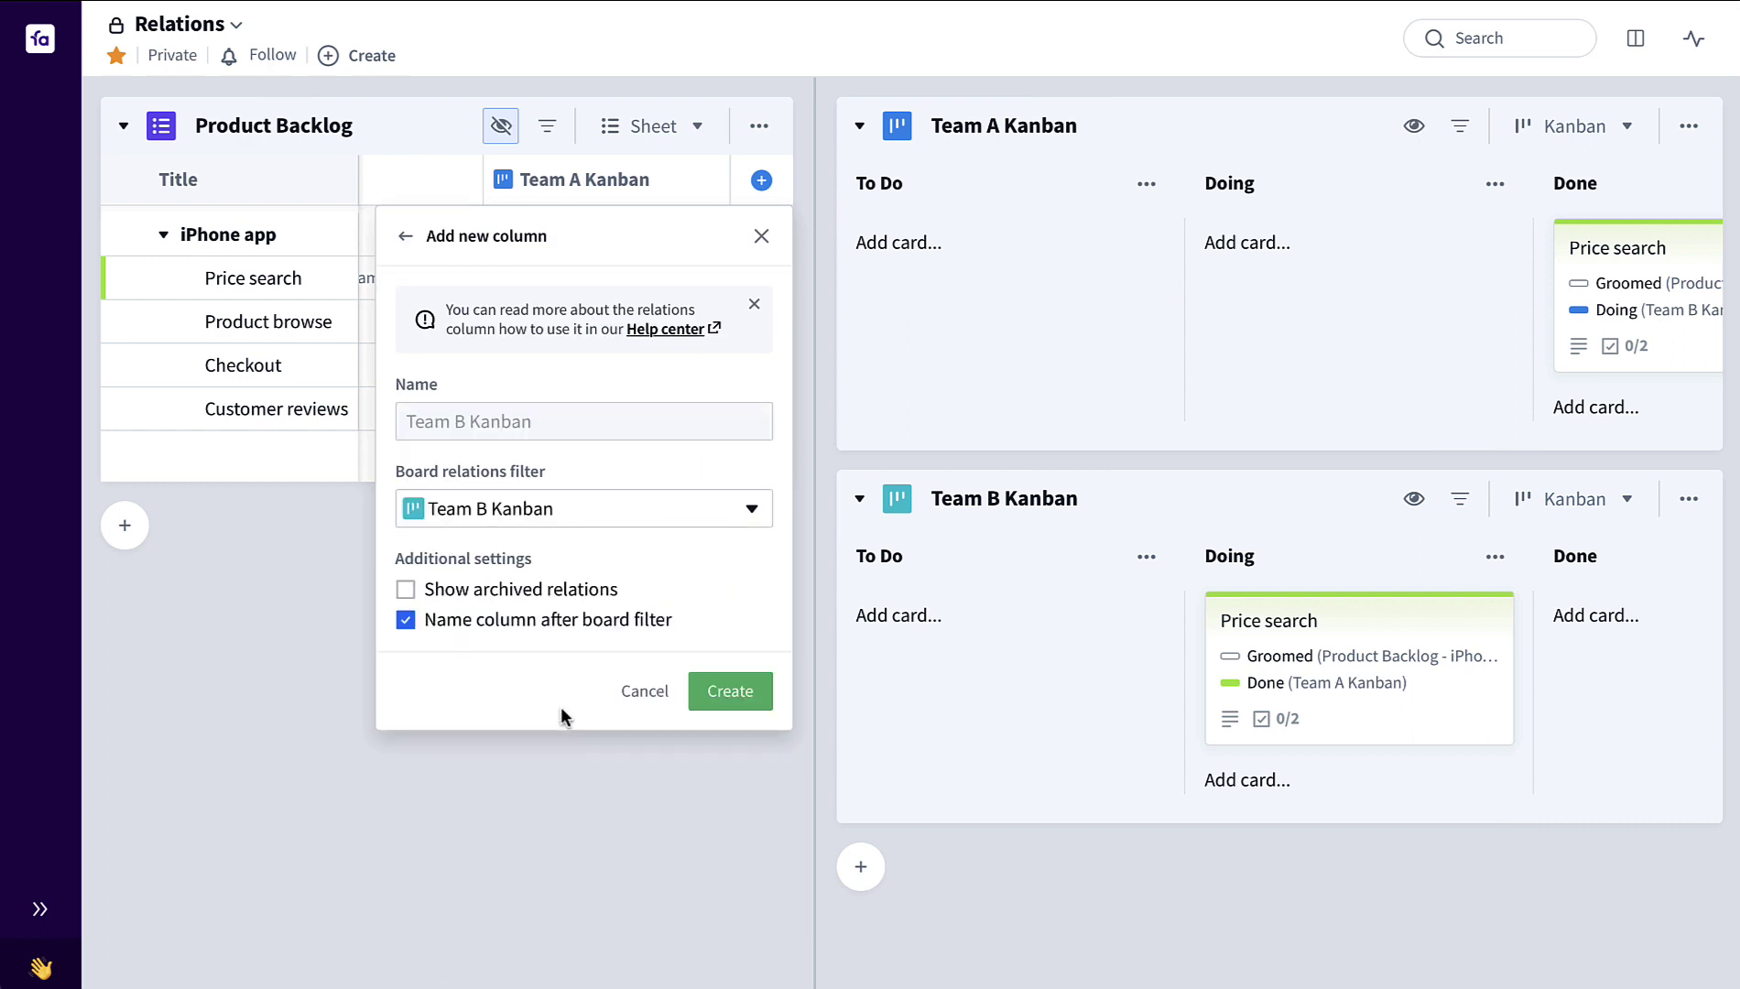
left_click(703, 691)
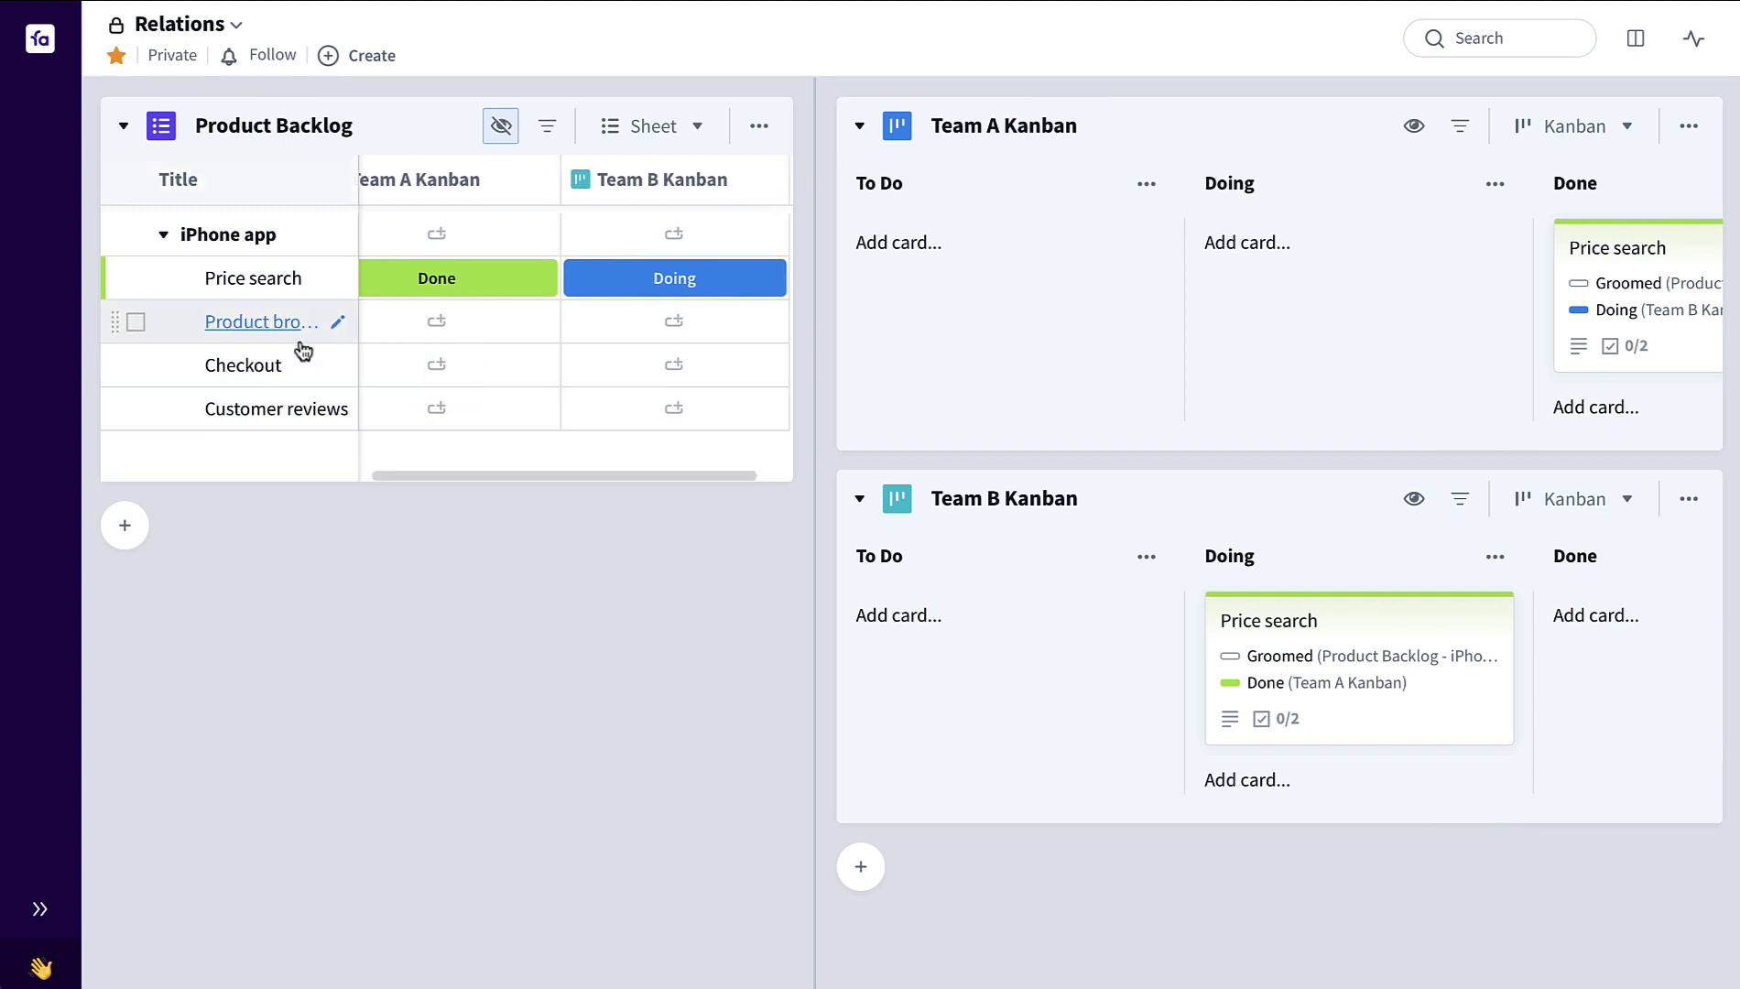
- Place Product browse in To Do on Team A Kanban and Checkout in To Do on Team B Kanban
left_click_drag(111, 321, 908, 303)
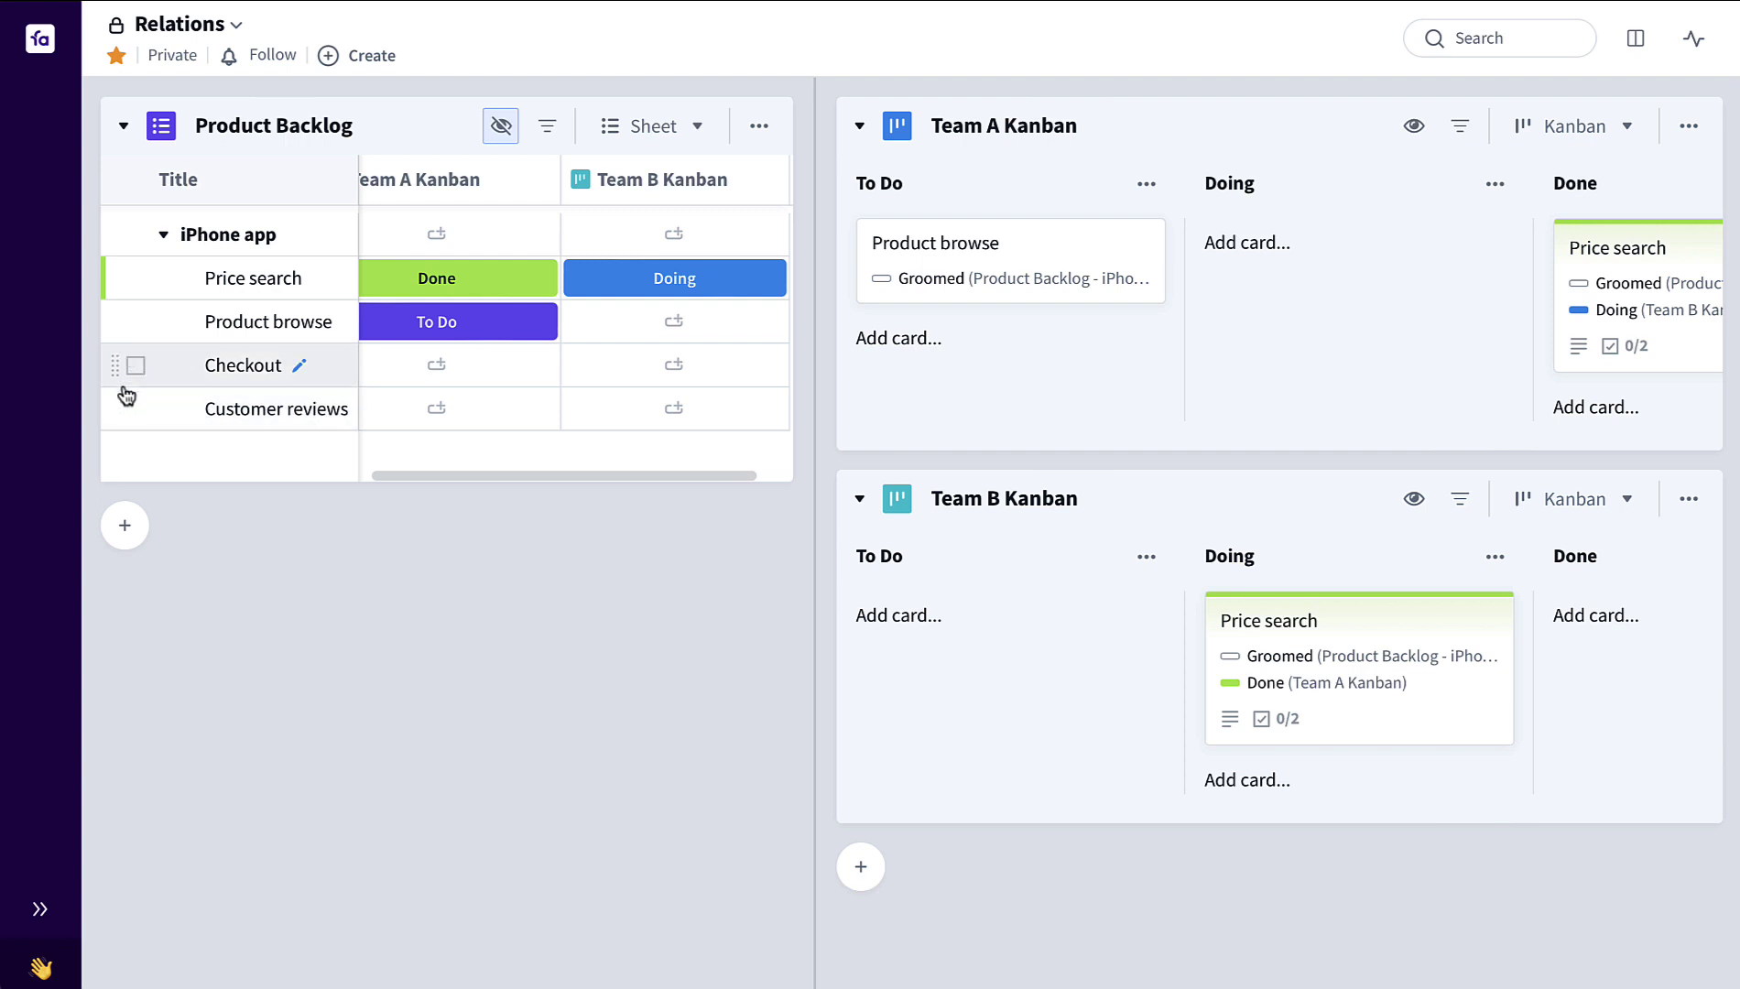
left_click_drag(113, 365, 977, 659)
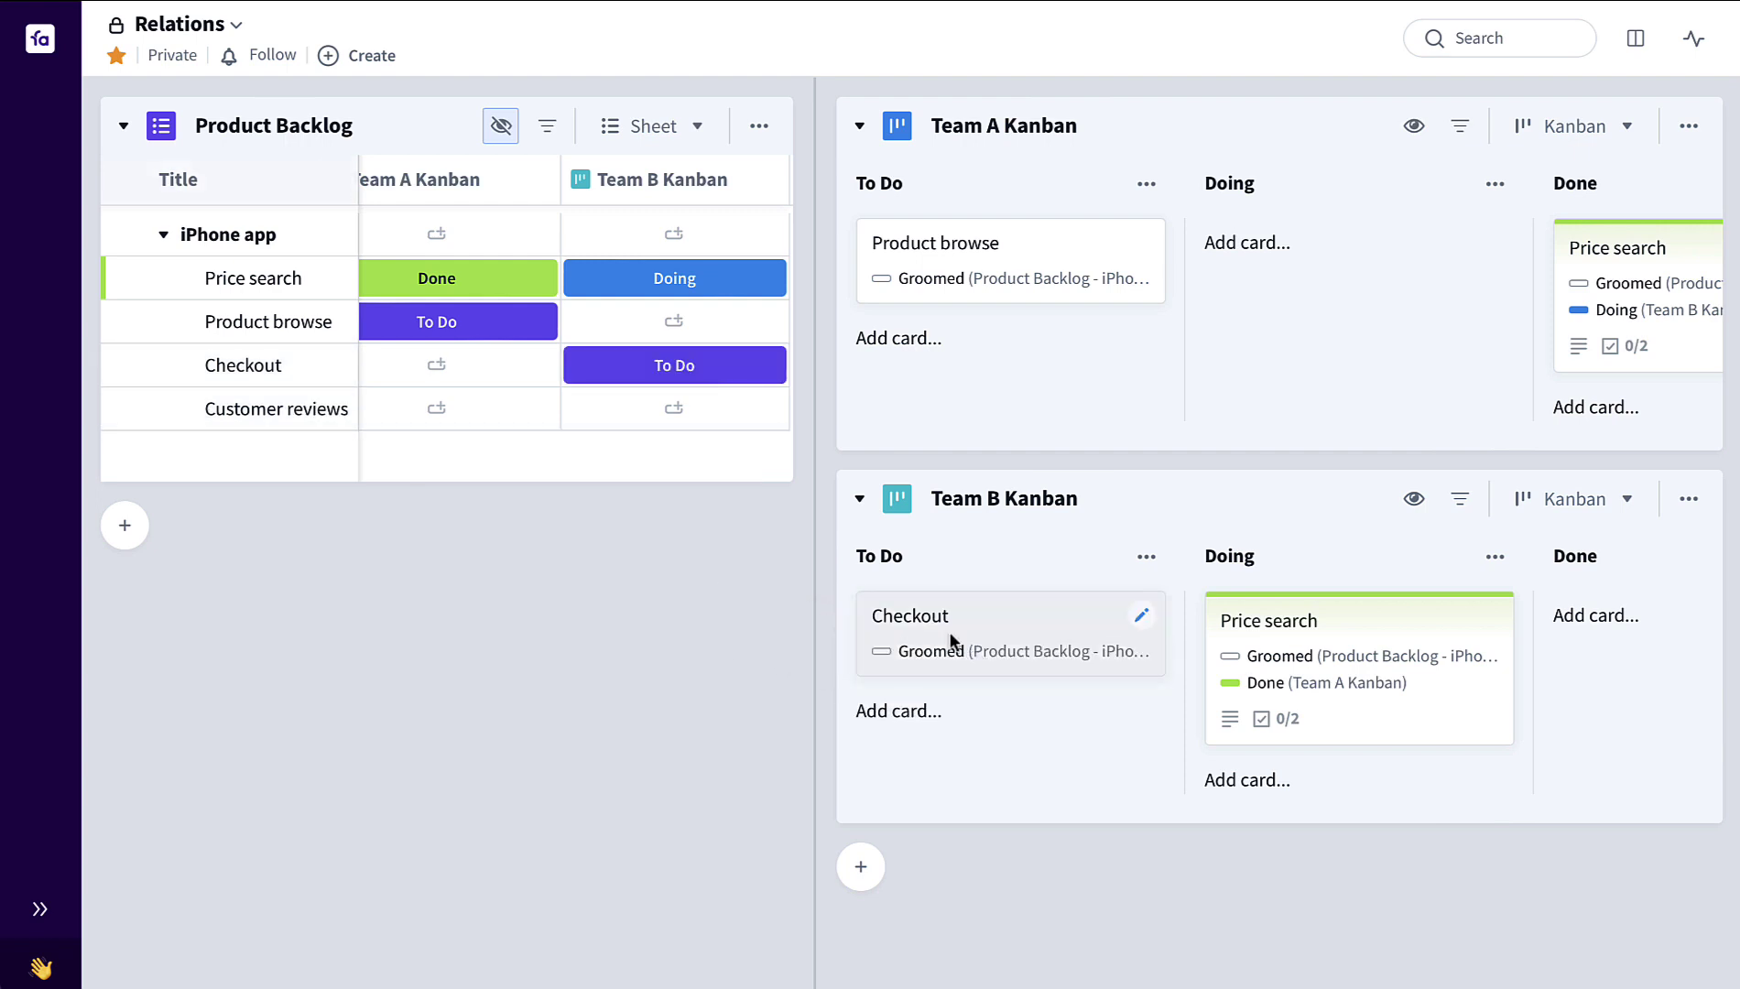
- Move Product browse to Doing on Team A Kanban and Checkout to Doing on Team B Kanban
scroll(577, 348, "left", 1)
scroll(577, 348, "left", 1)
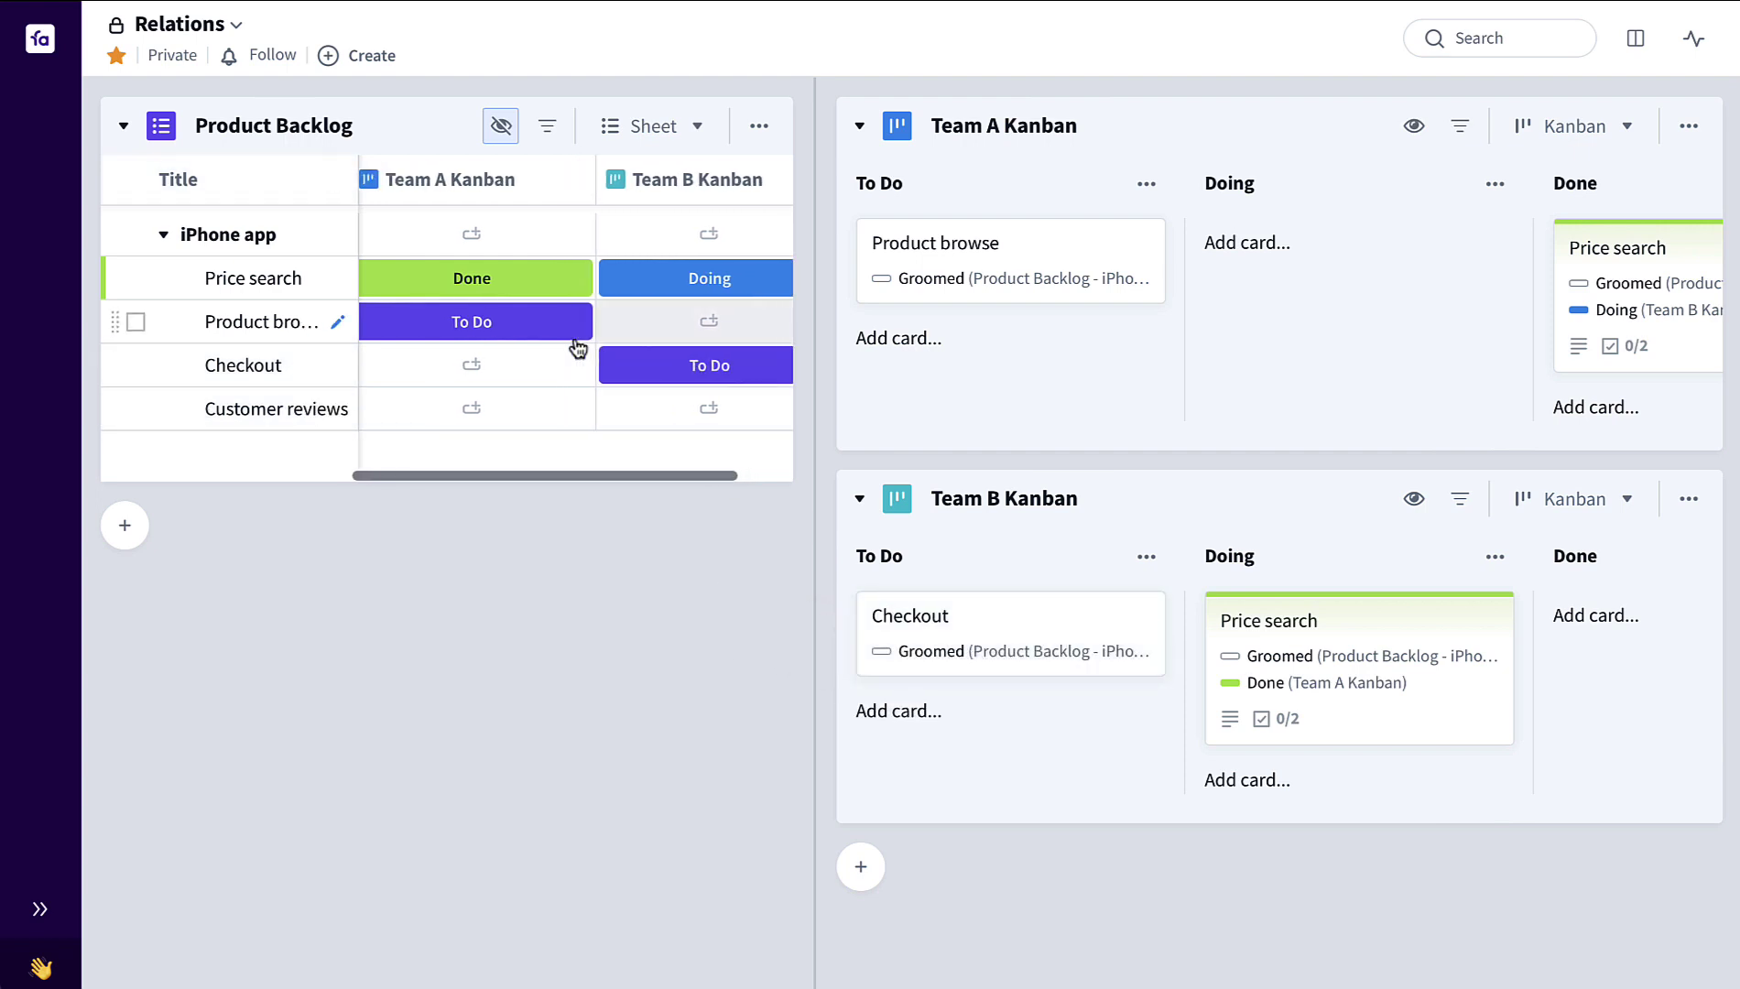
left_click_drag(962, 298, 1231, 299)
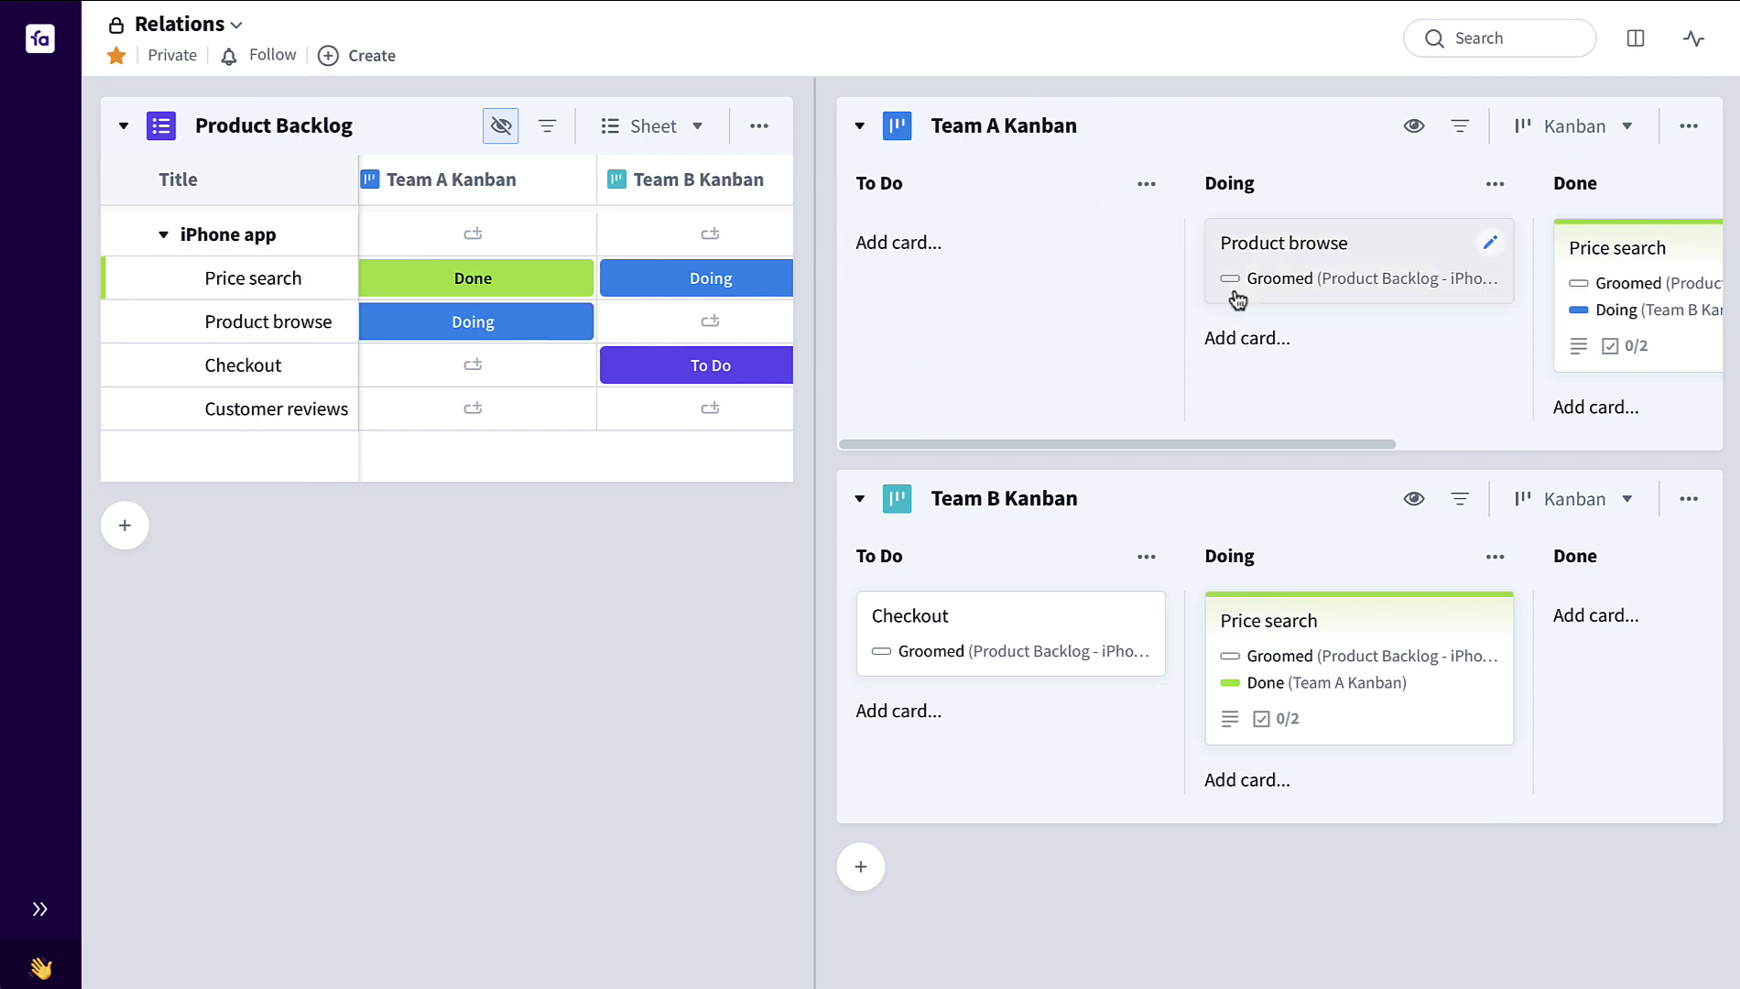
left_click_drag(1068, 632, 1316, 621)
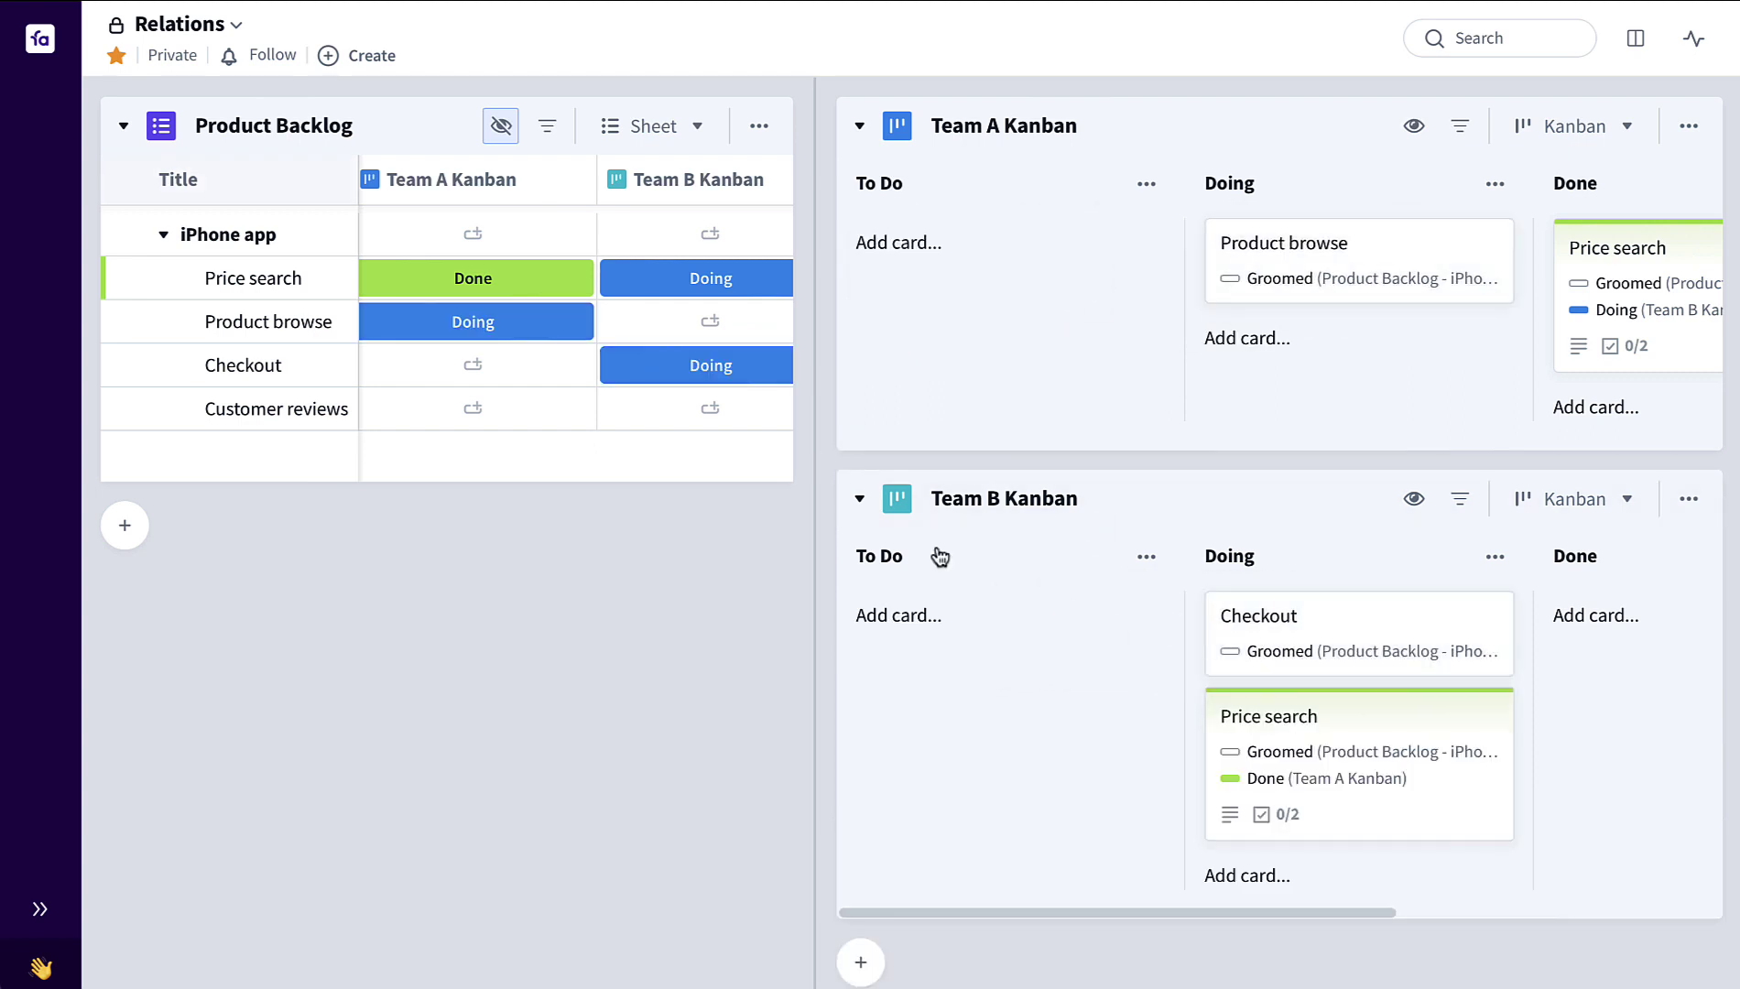
- Review Price search's related boards from its Relations cell and in its card details, and close the card
scroll(629, 330, "left", 5)
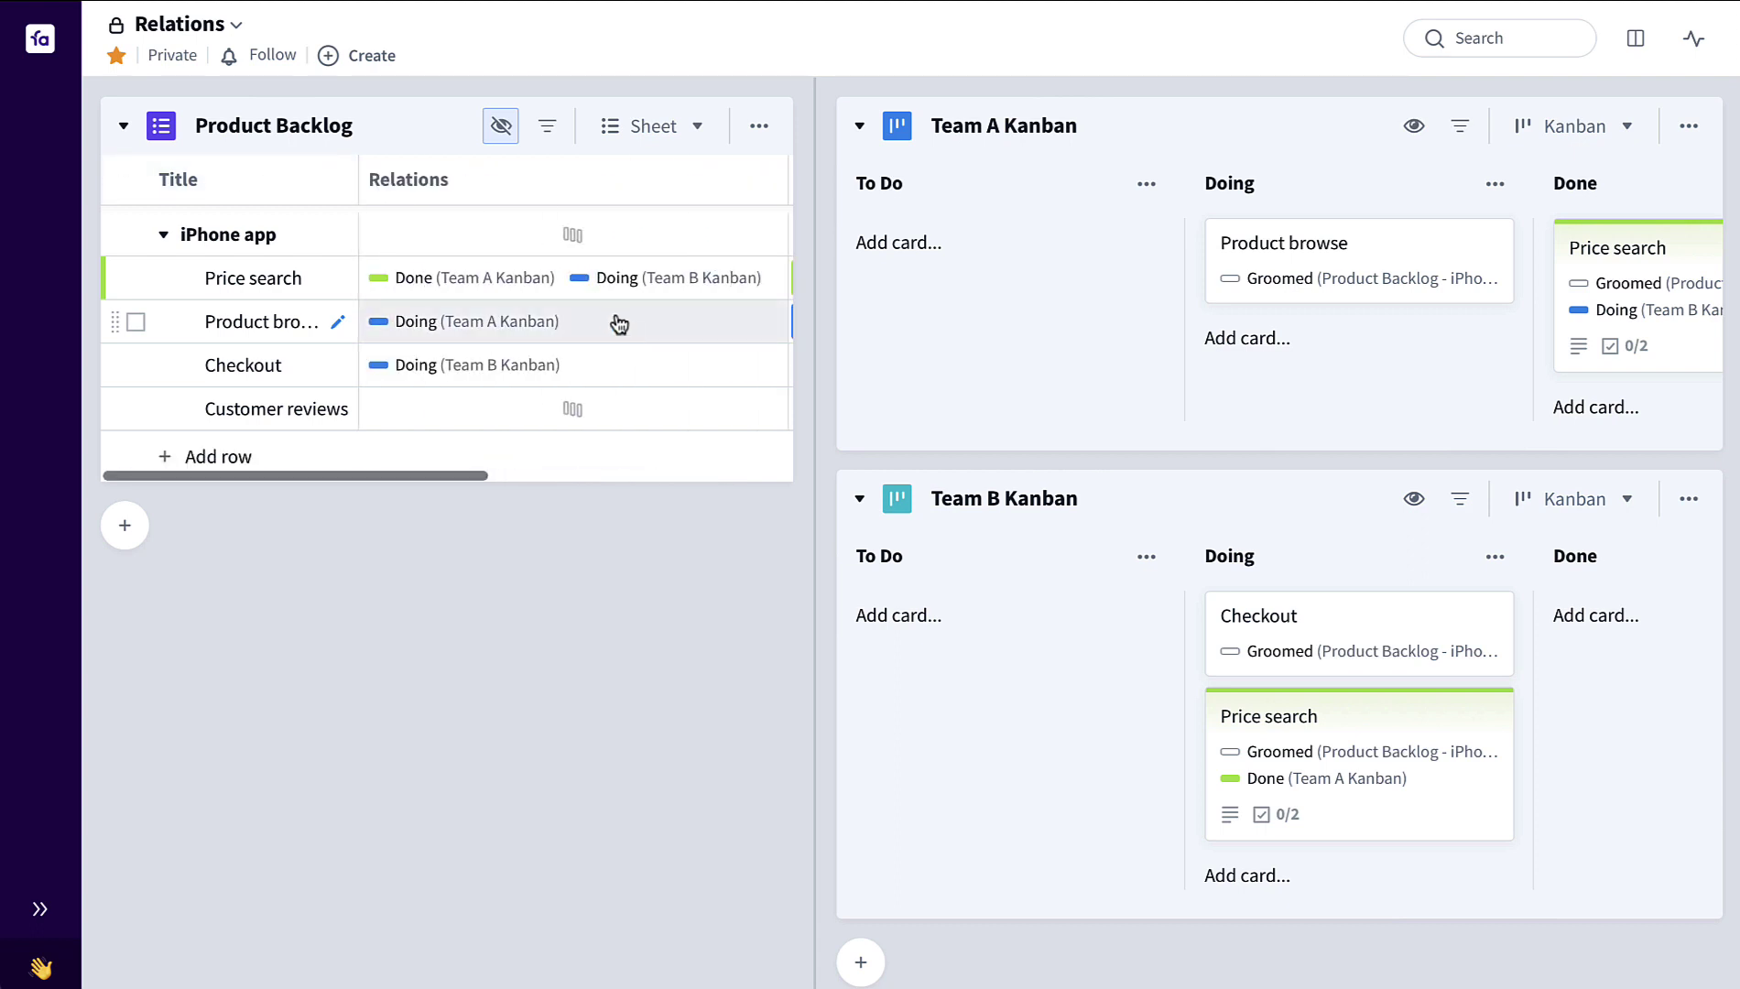
left_click(568, 293)
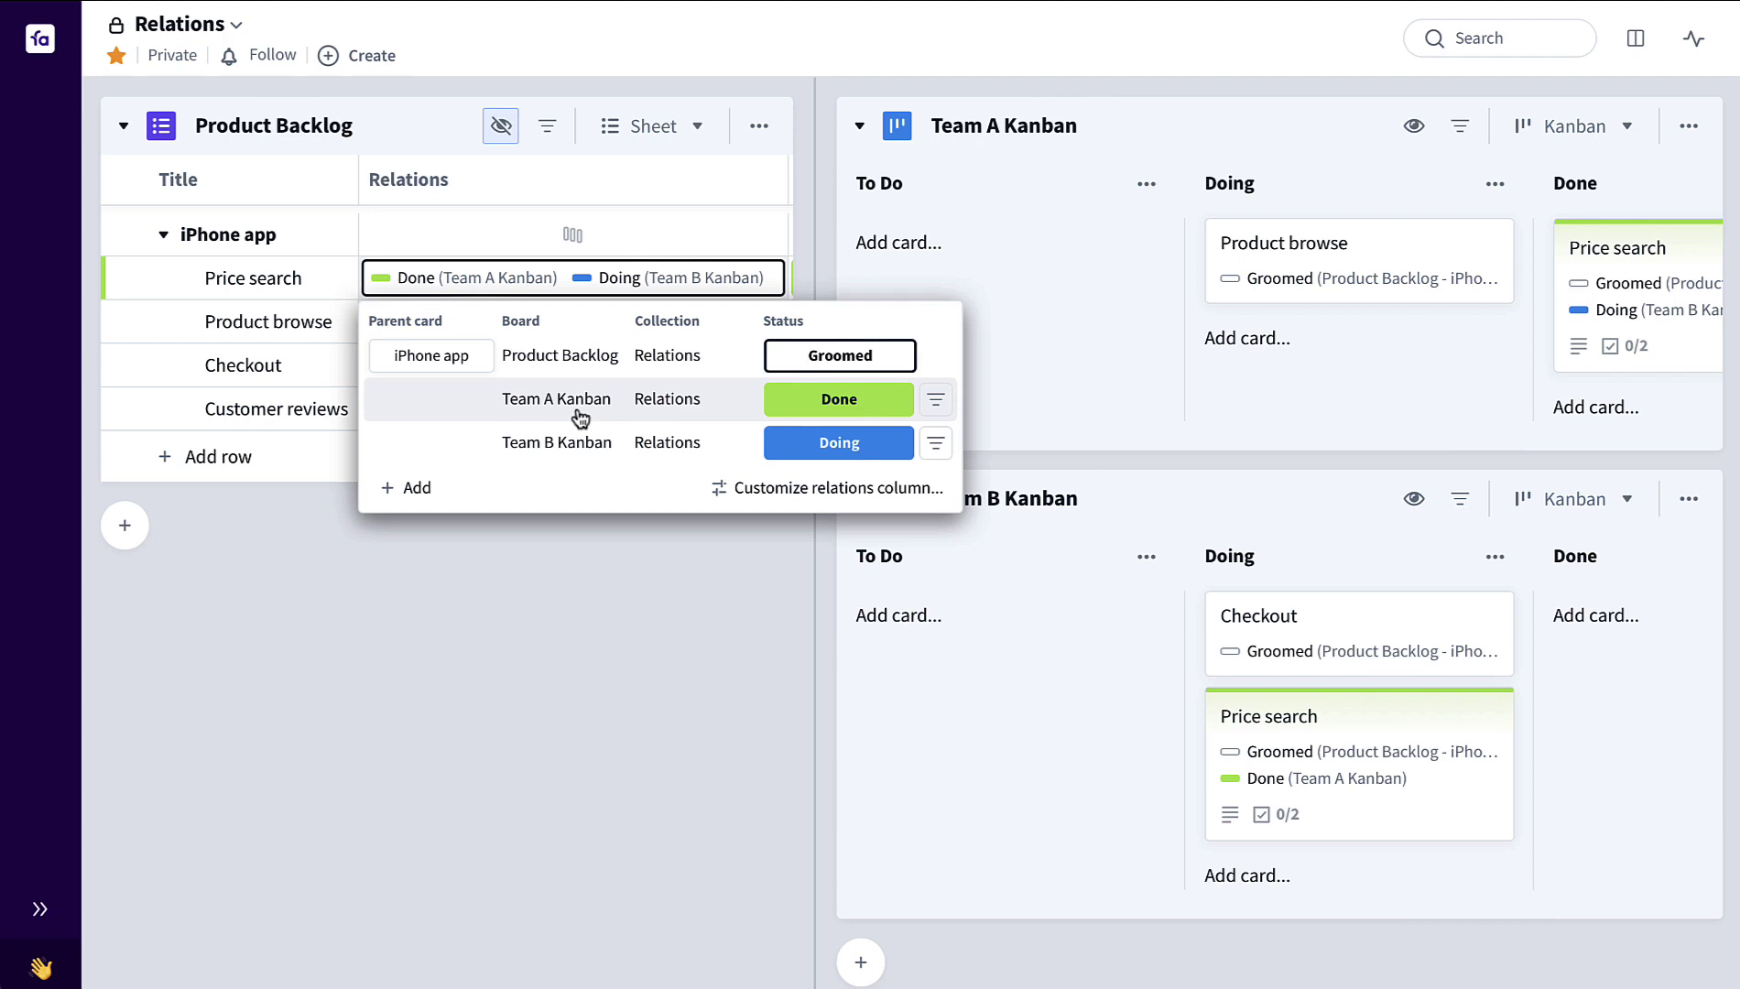
left_click(221, 276)
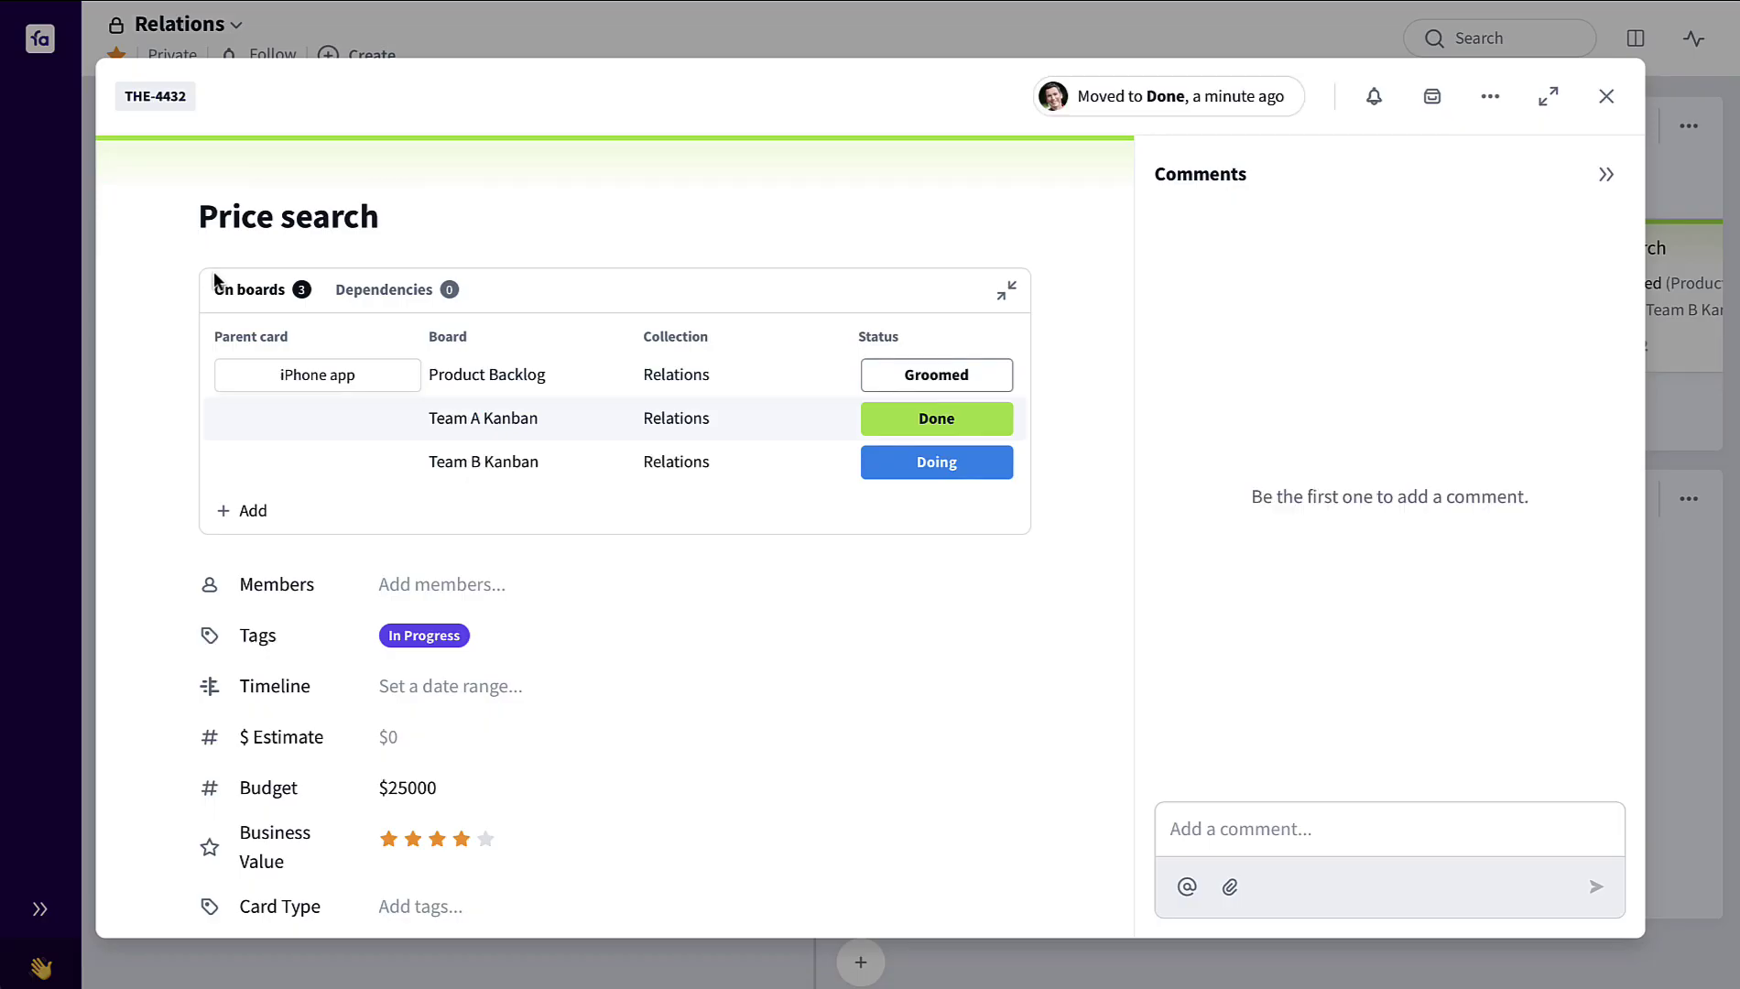
left_click(1605, 99)
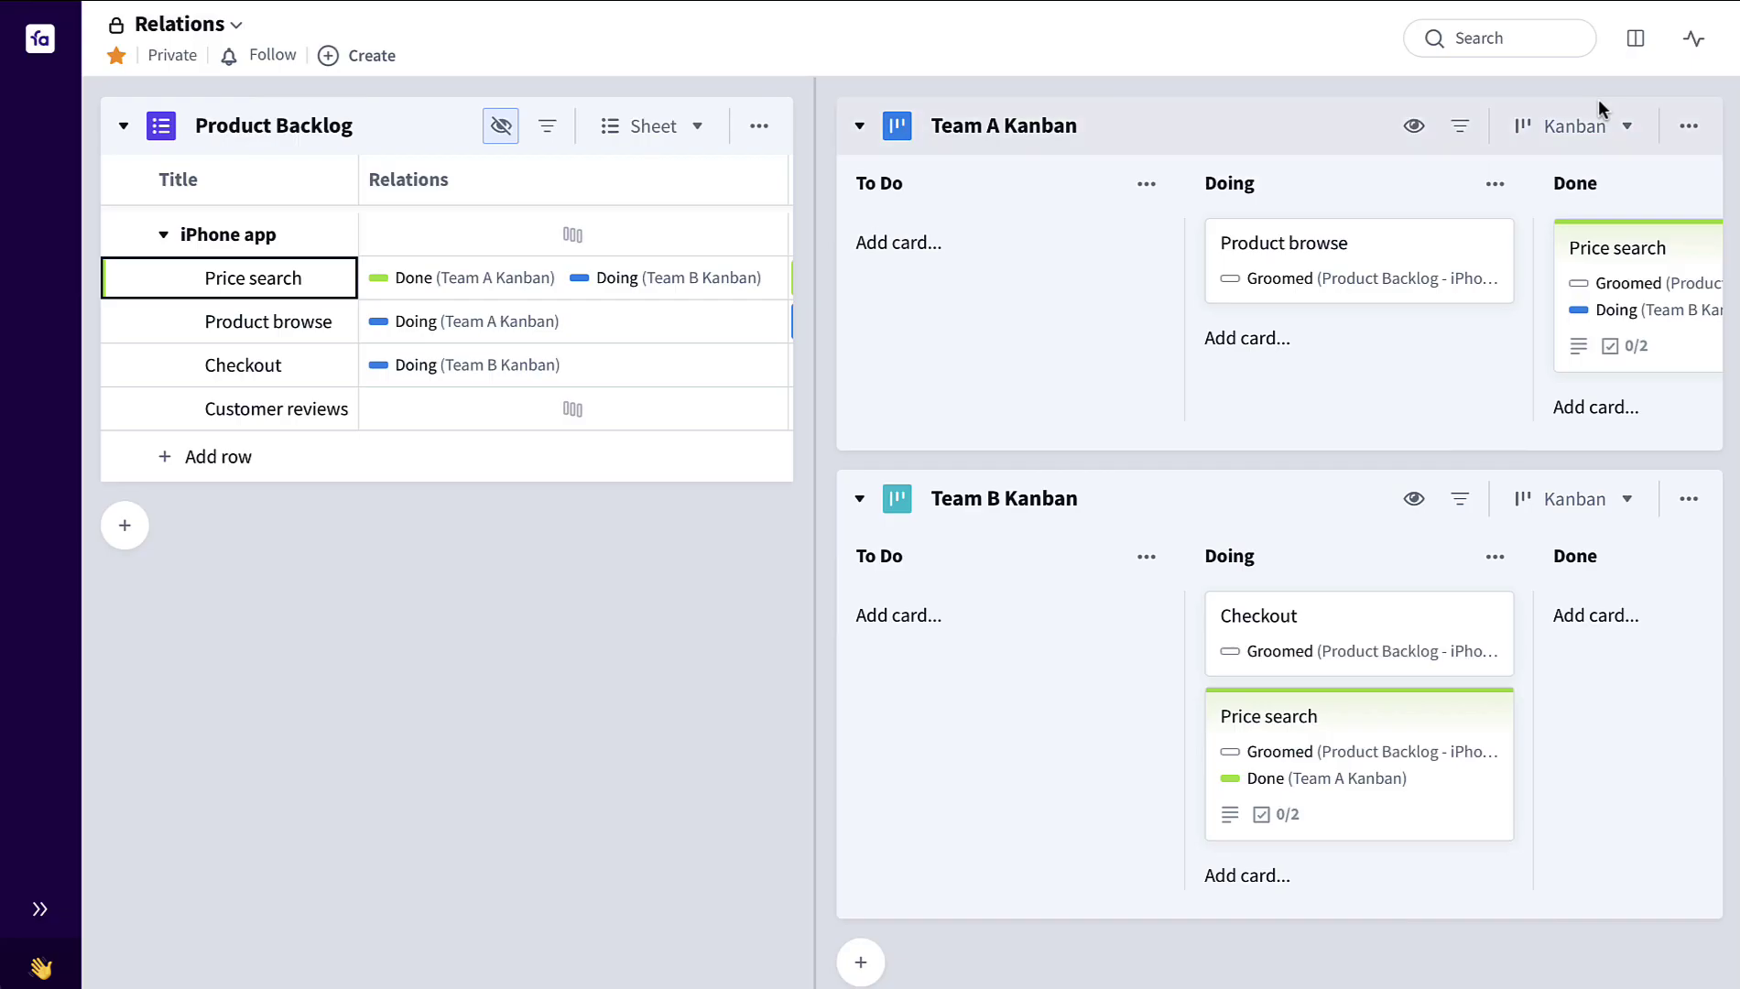
- Reorder Price search's relations to put Team B Kanban above Team A Kanban, and check the order in its card details
left_click(513, 293)
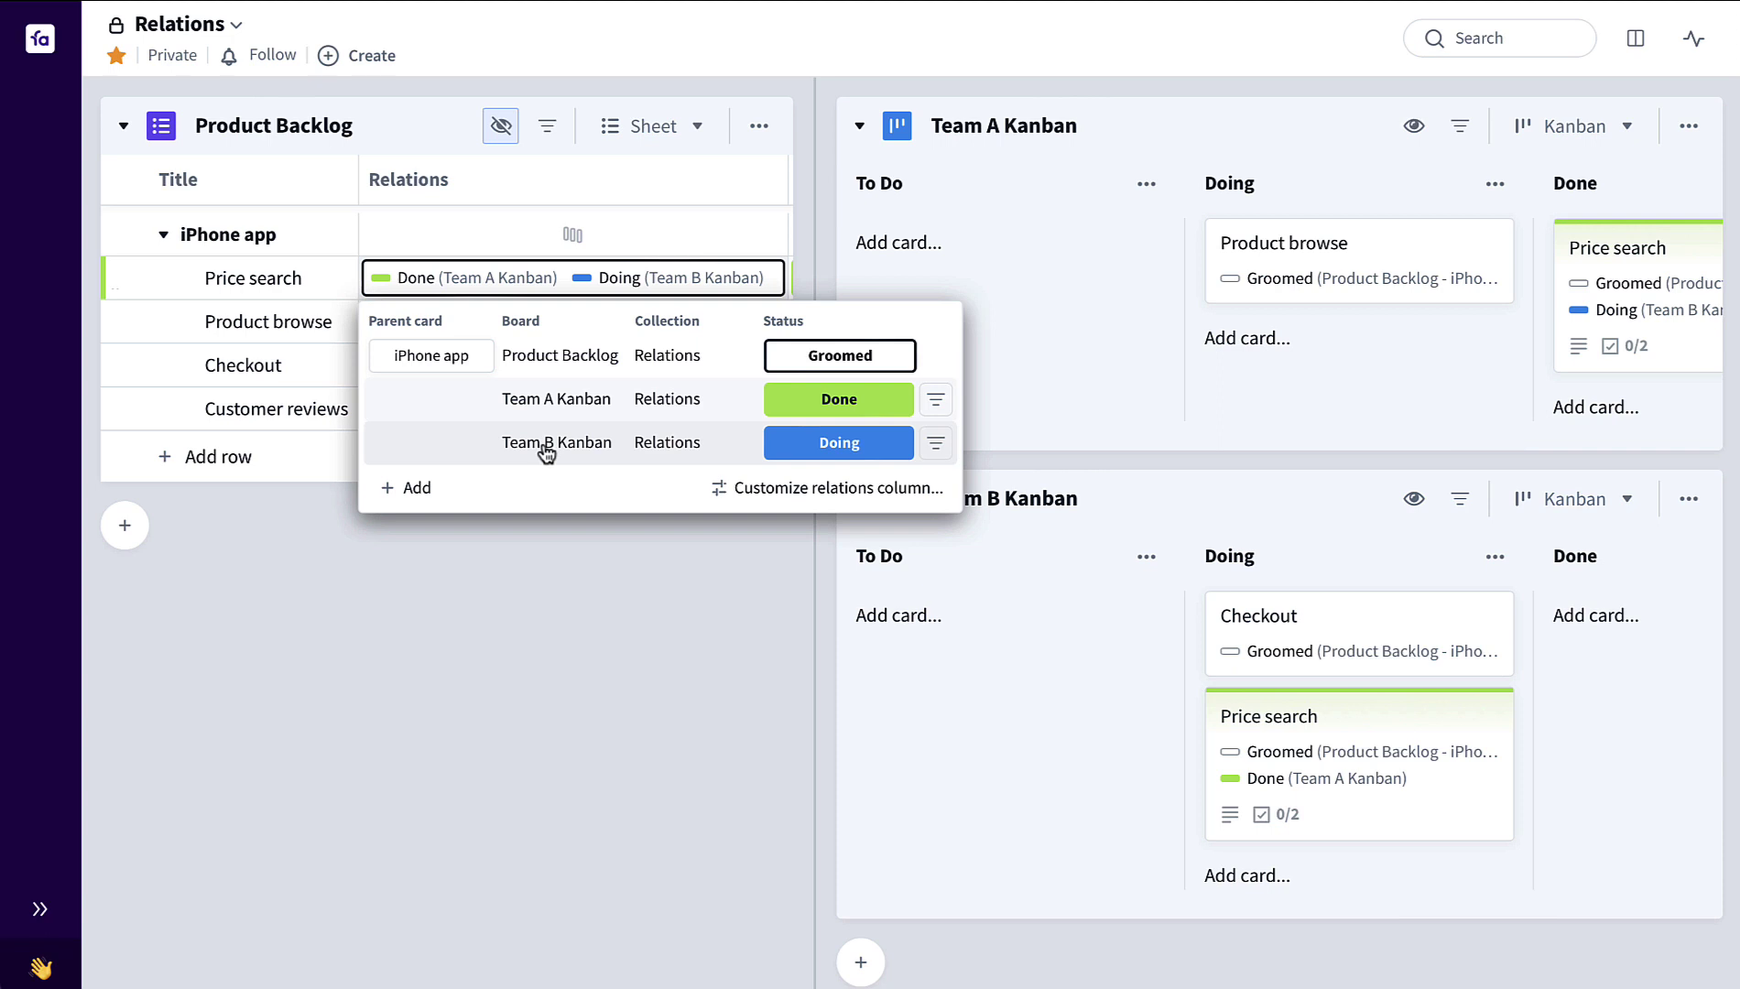
left_click_drag(547, 450, 535, 399)
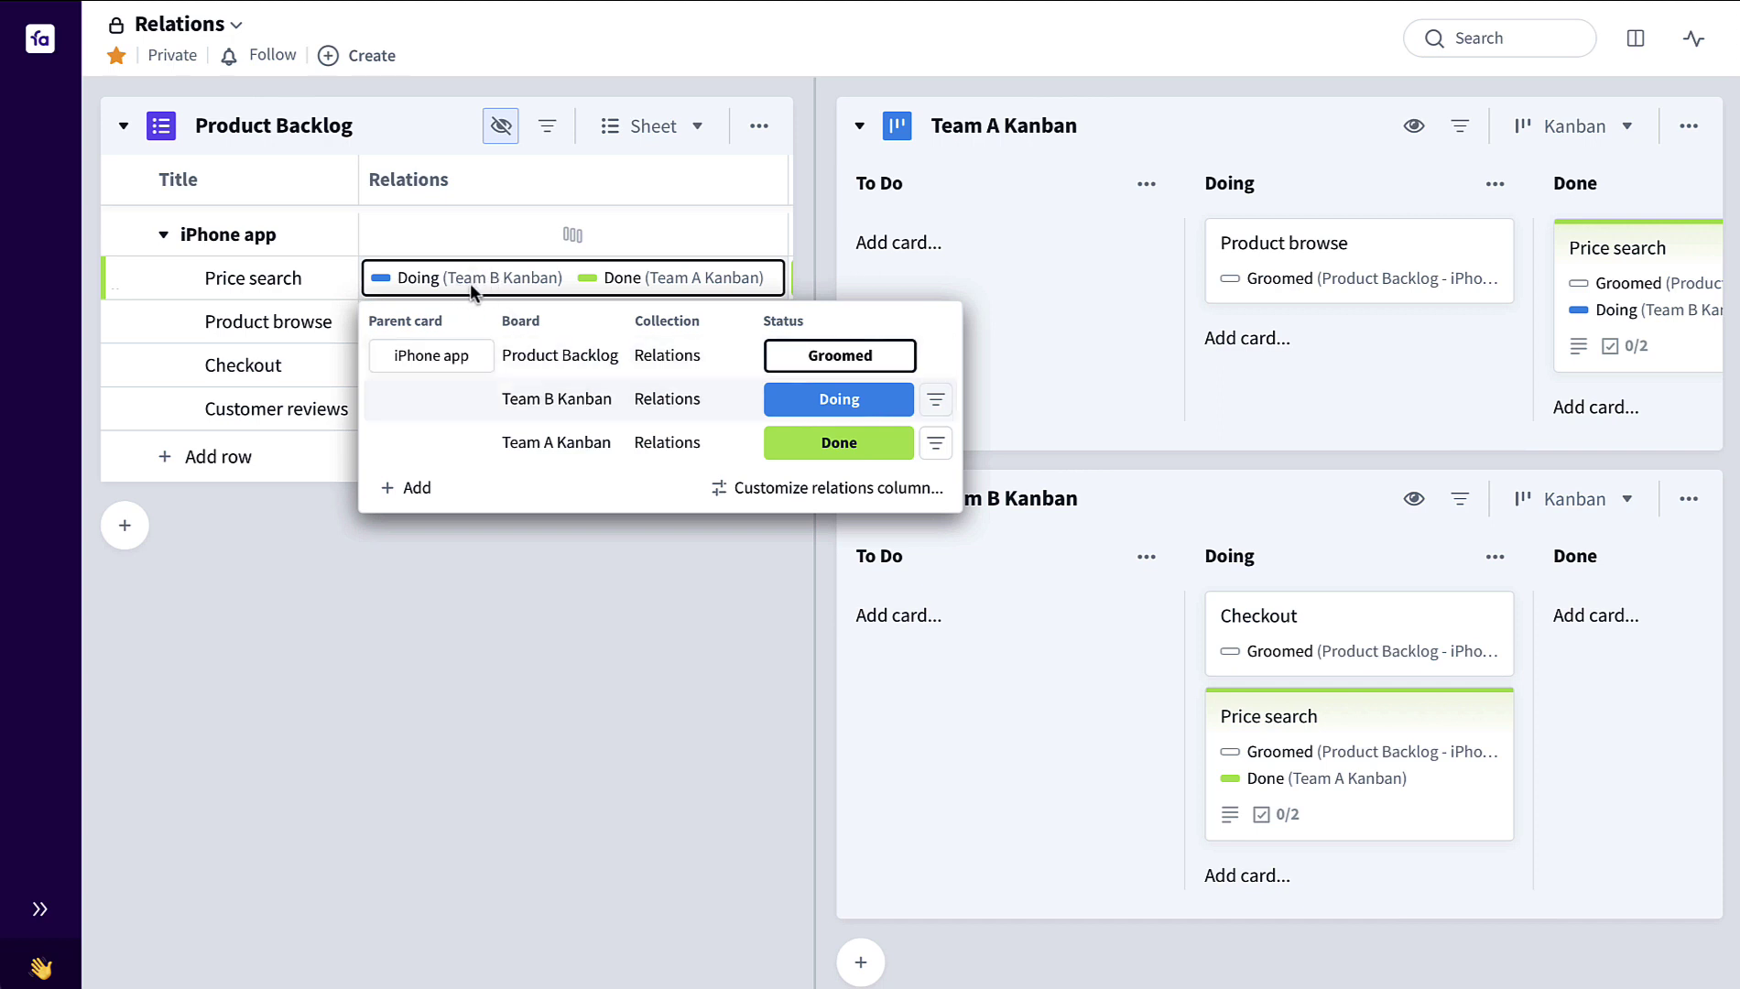
left_click(249, 283)
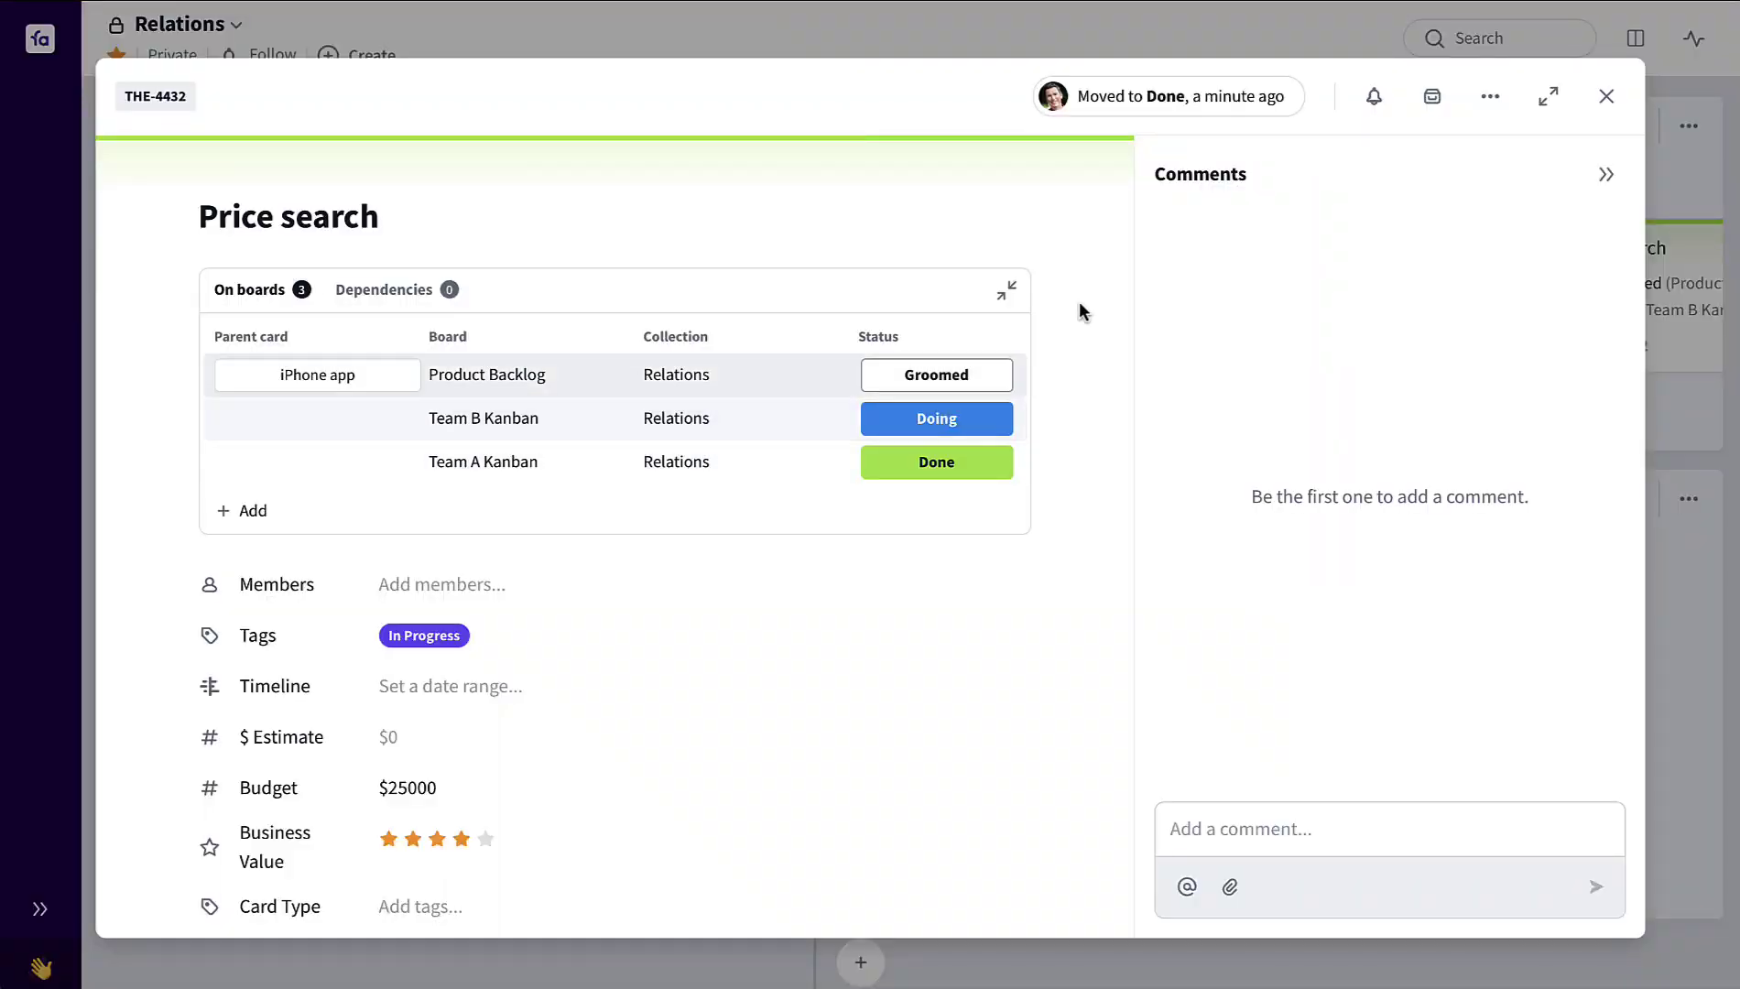
key("Escape")
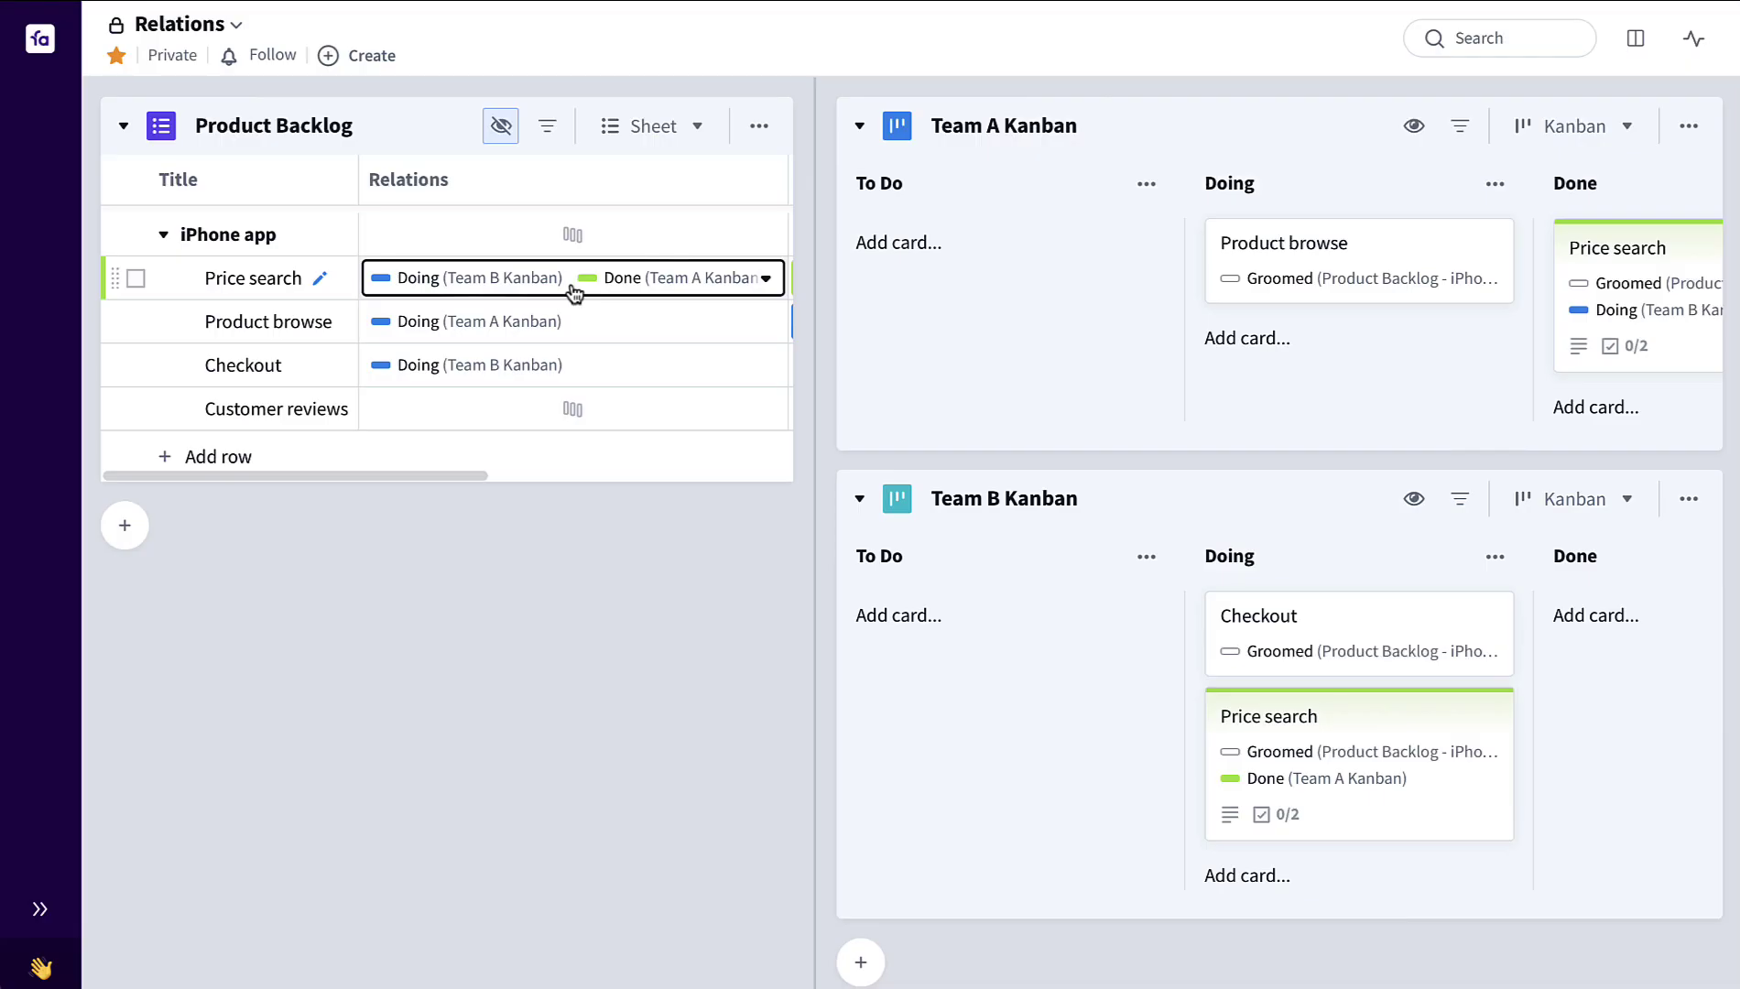
- Filter the Relations column to Team A Kanban from Price search's relations list, and start adding the card to another board
left_click(573, 291)
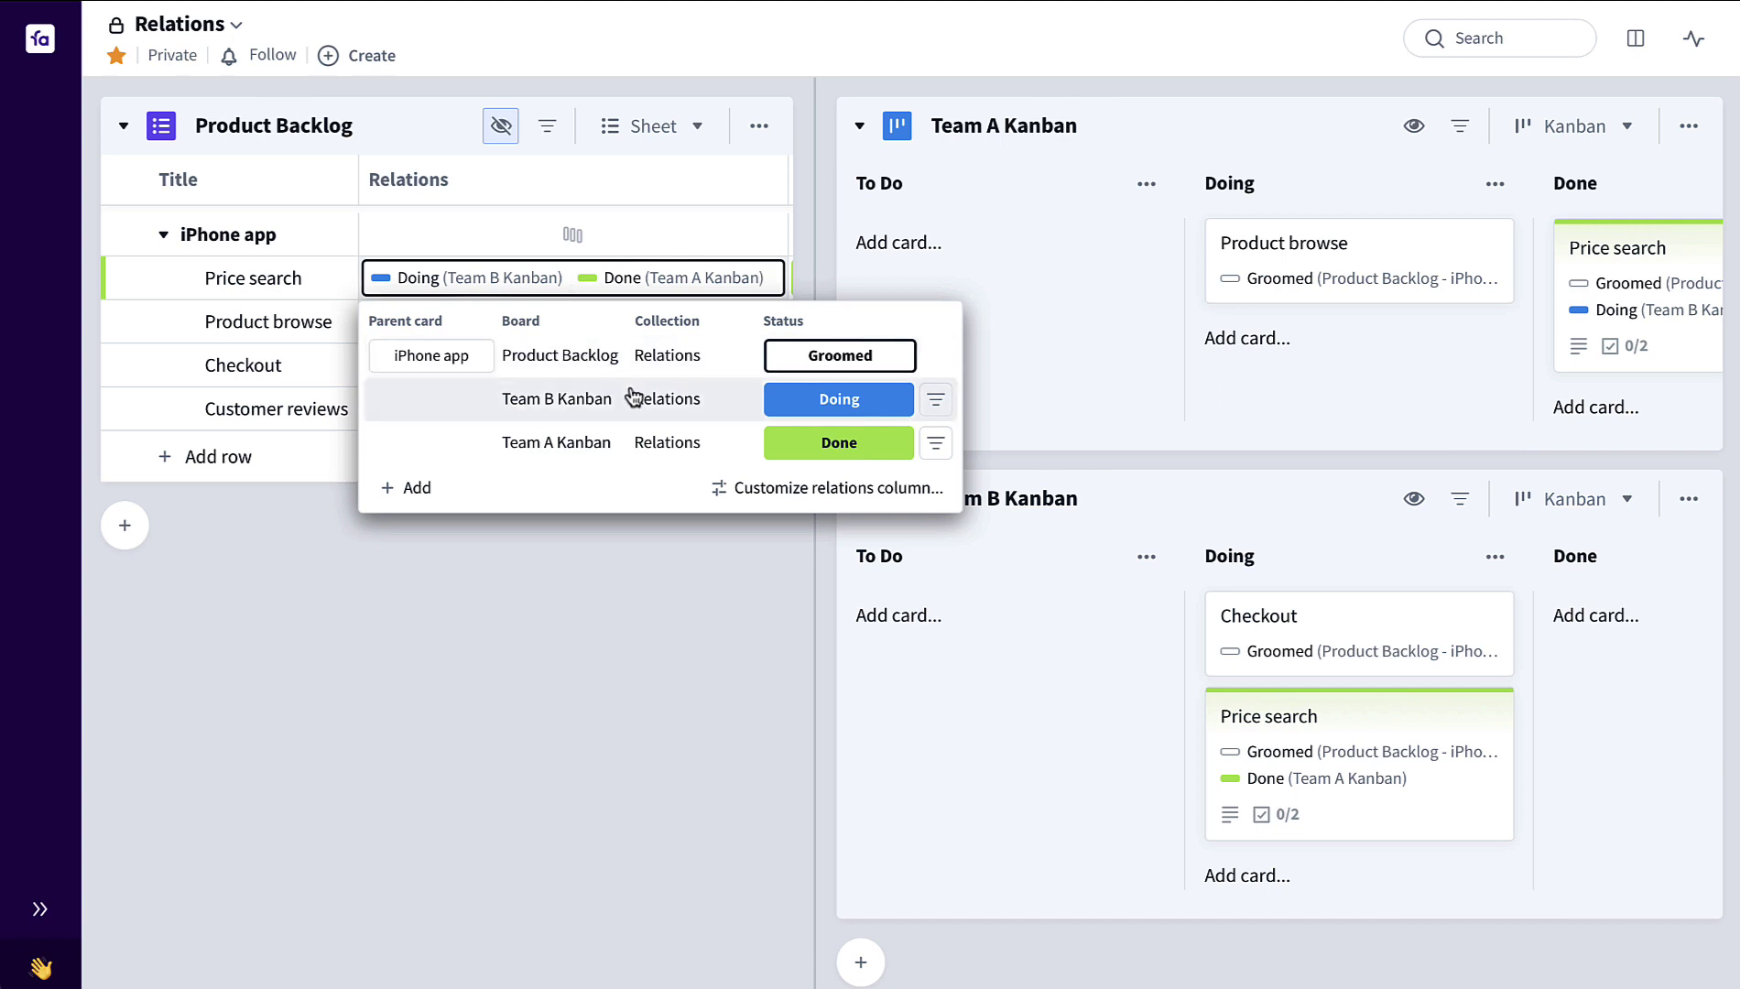
left_click(935, 443)
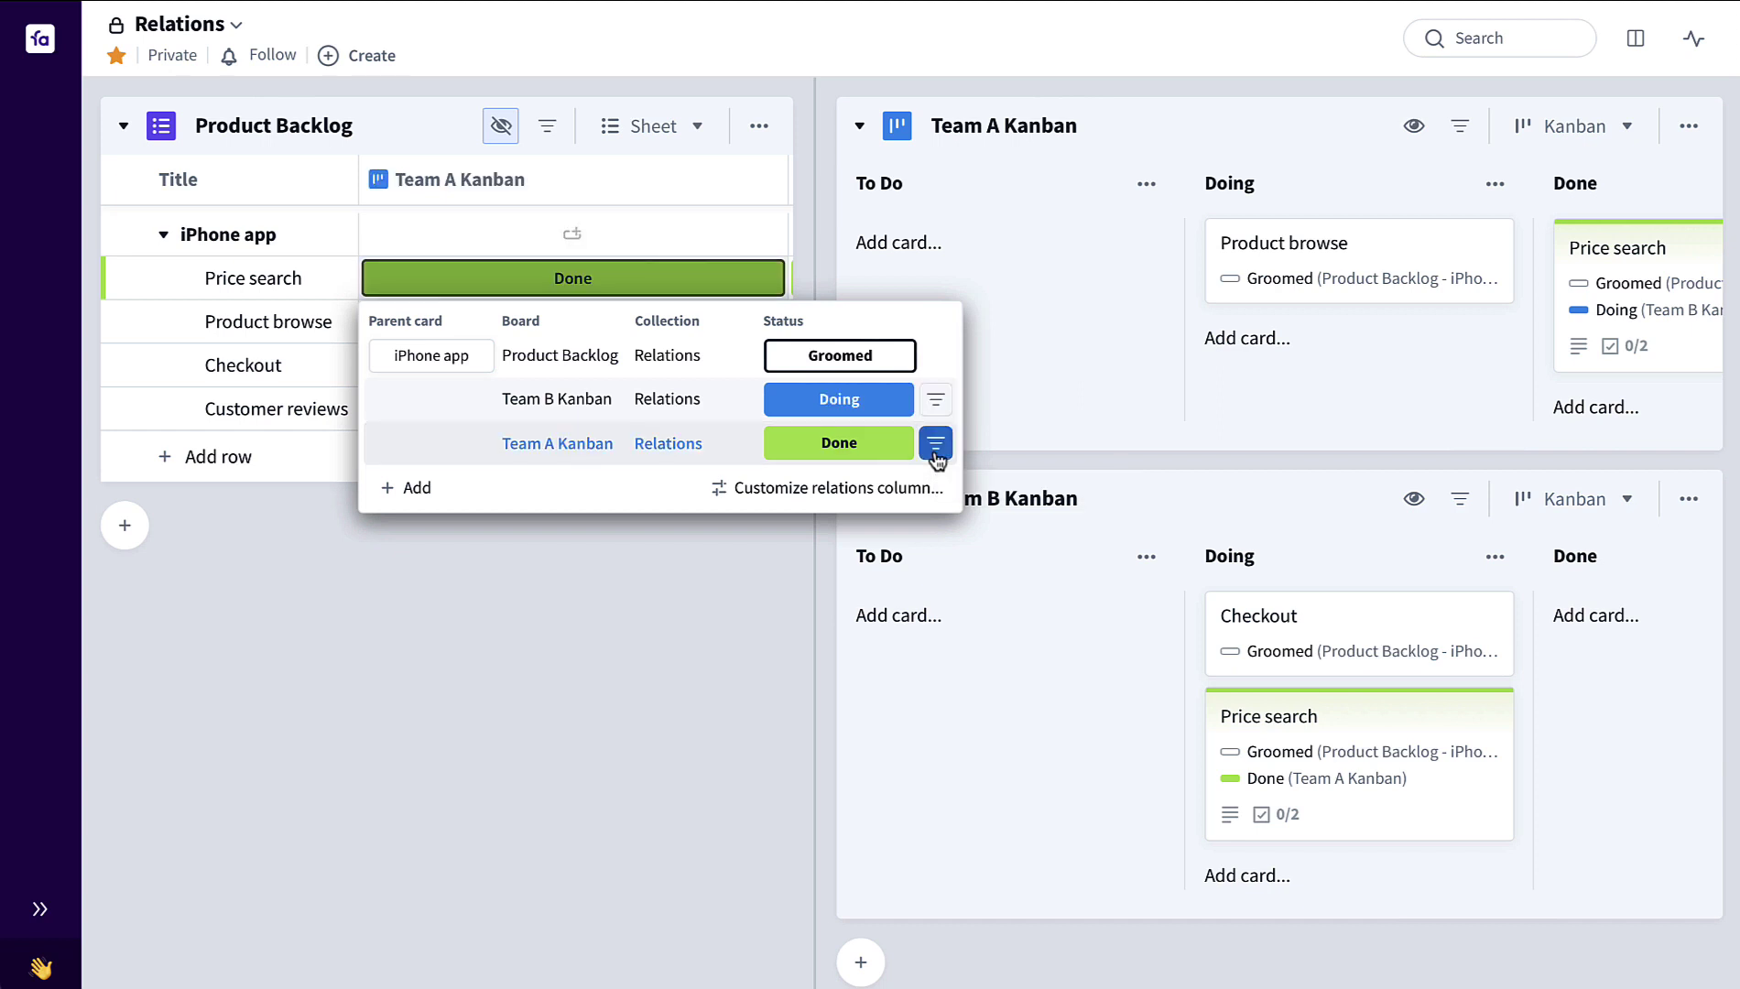
left_click(421, 491)
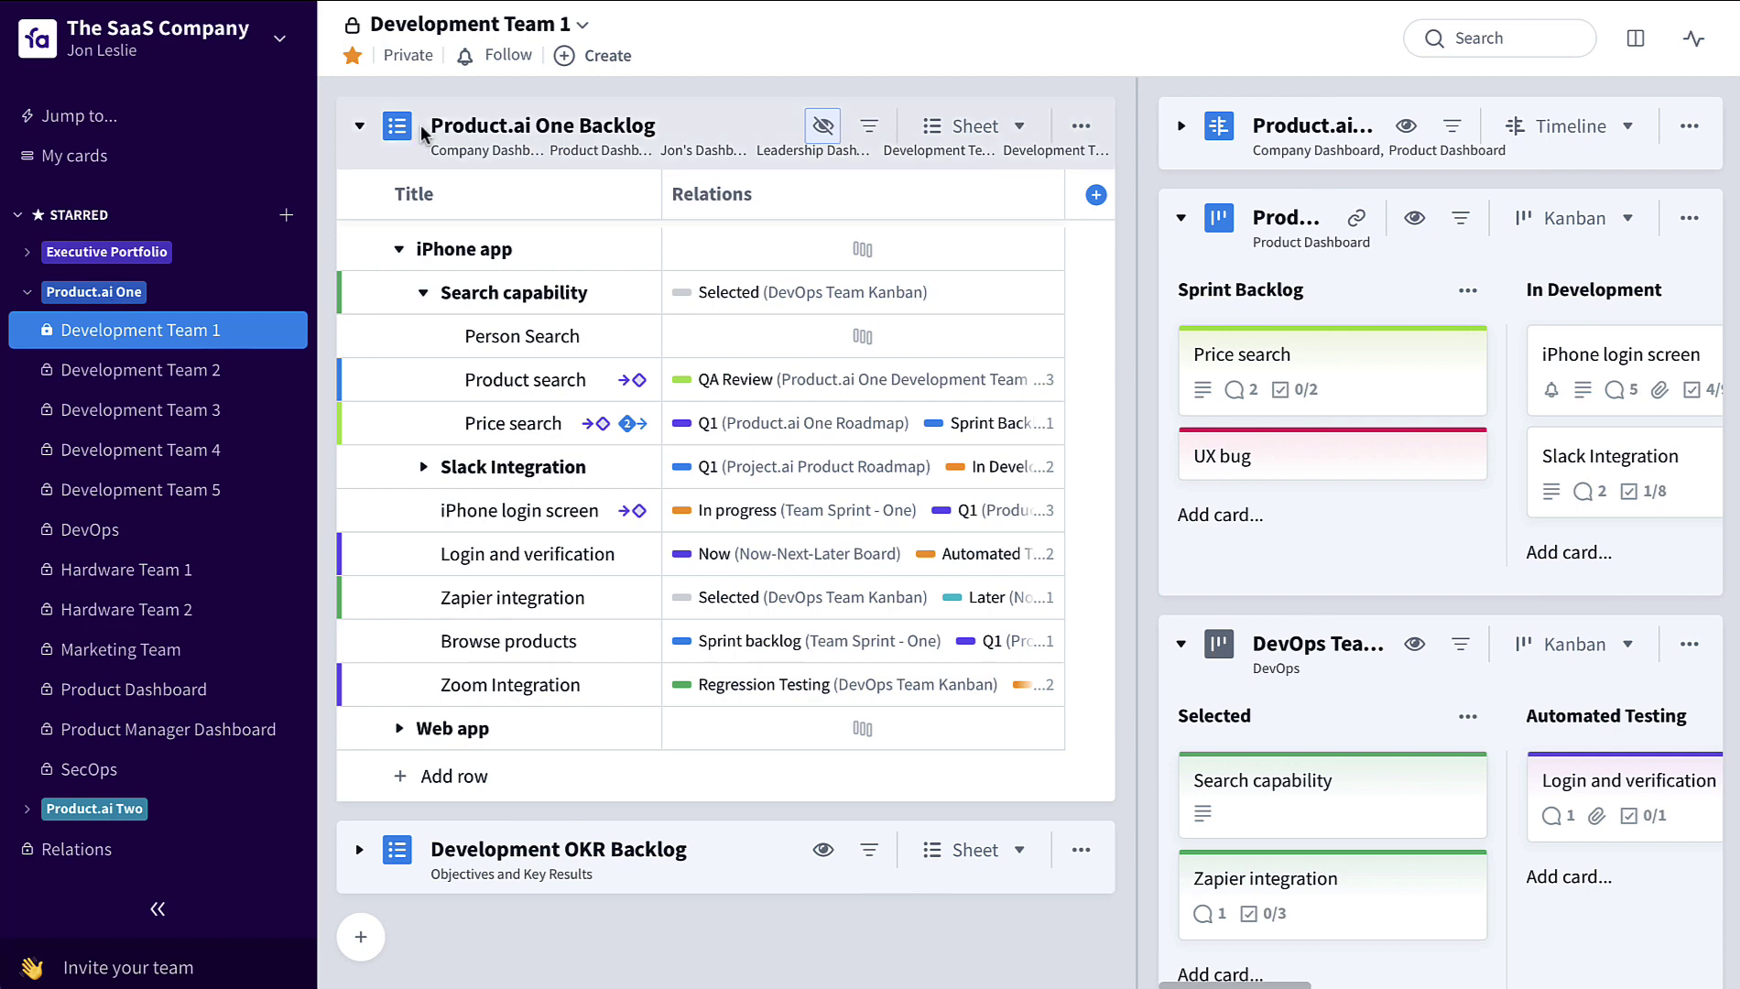
- Collapse the sidebar and add Person Search from the backlog to Sprint Backlog on the Product.ai One Development Team 1 Kanban
left_click(161, 910)
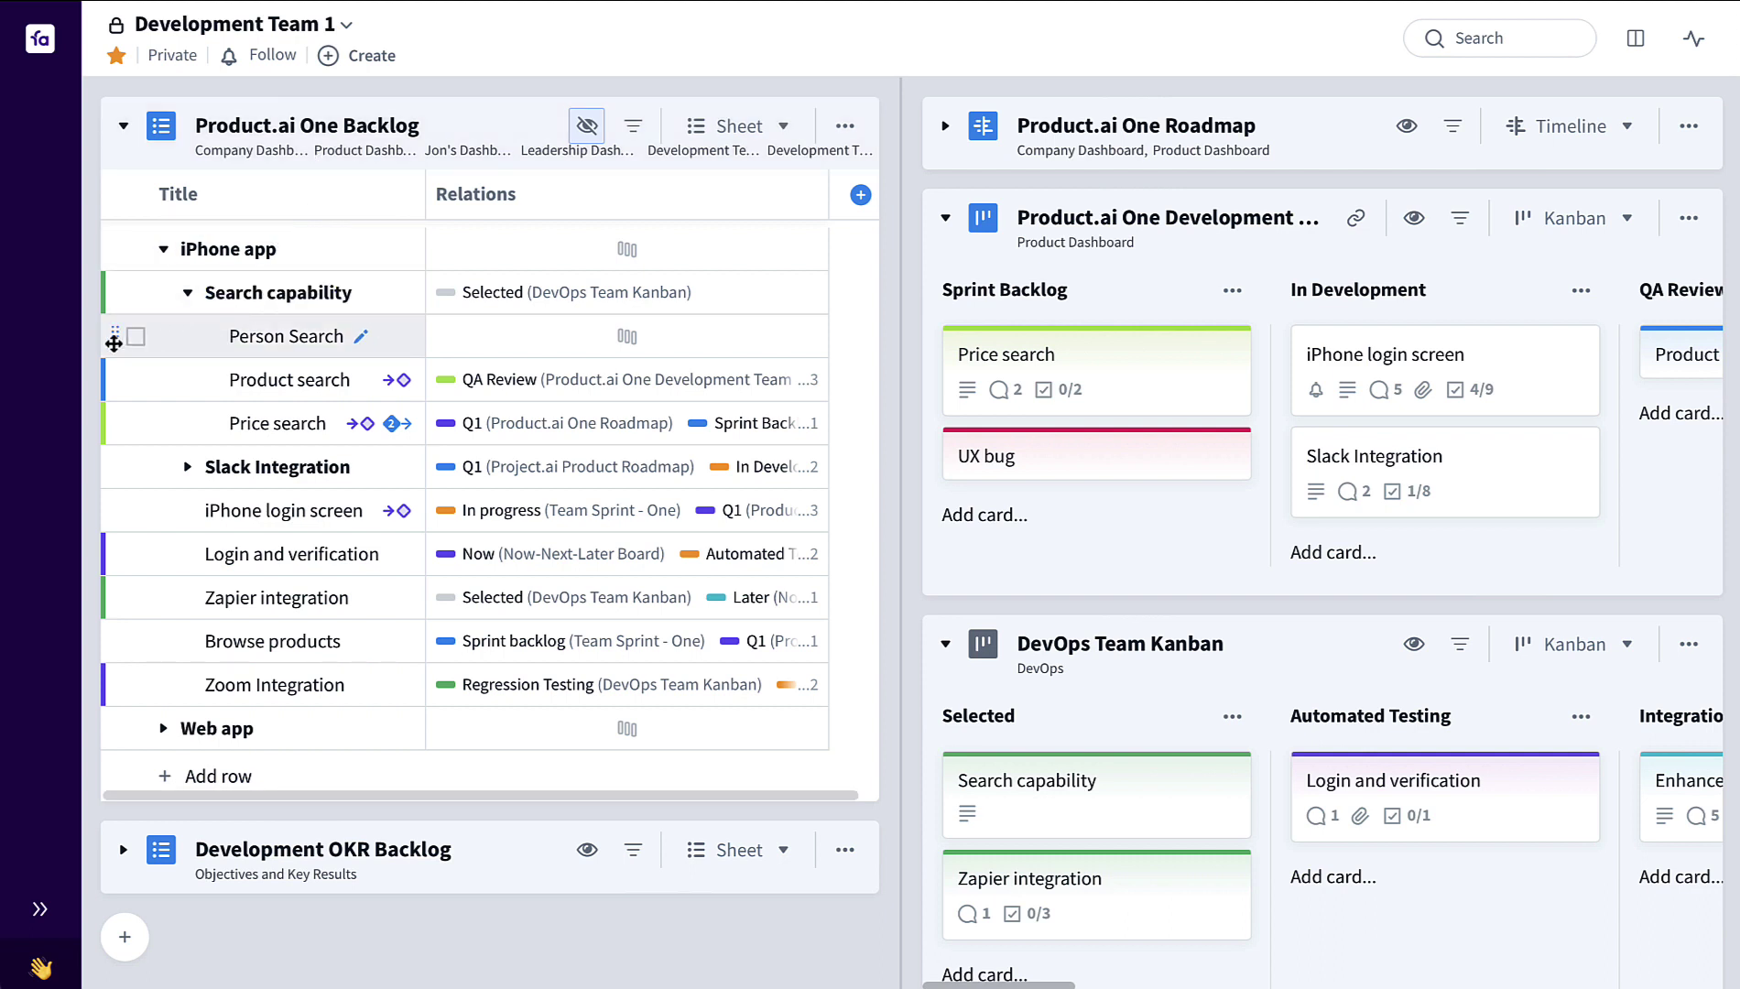
left_click_drag(113, 338, 982, 356)
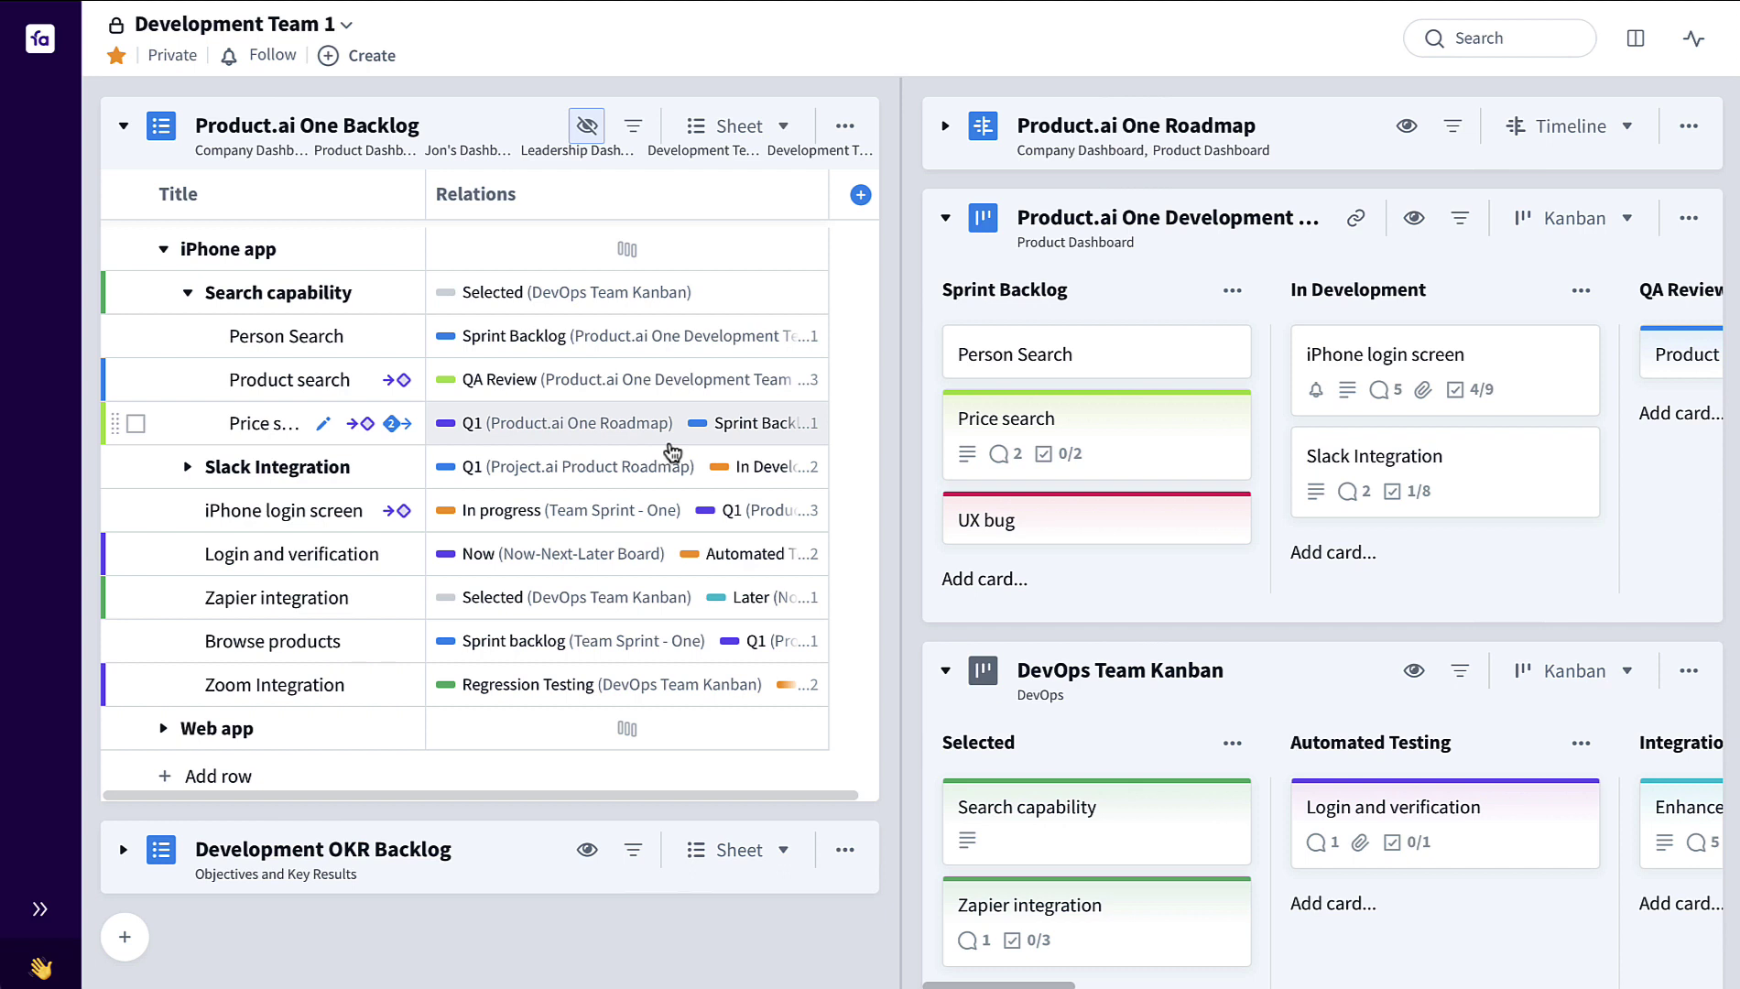
- Filter the Relations column to the Product.ai One Development Team 1 board from Person Search's relations list
left_click(652, 352)
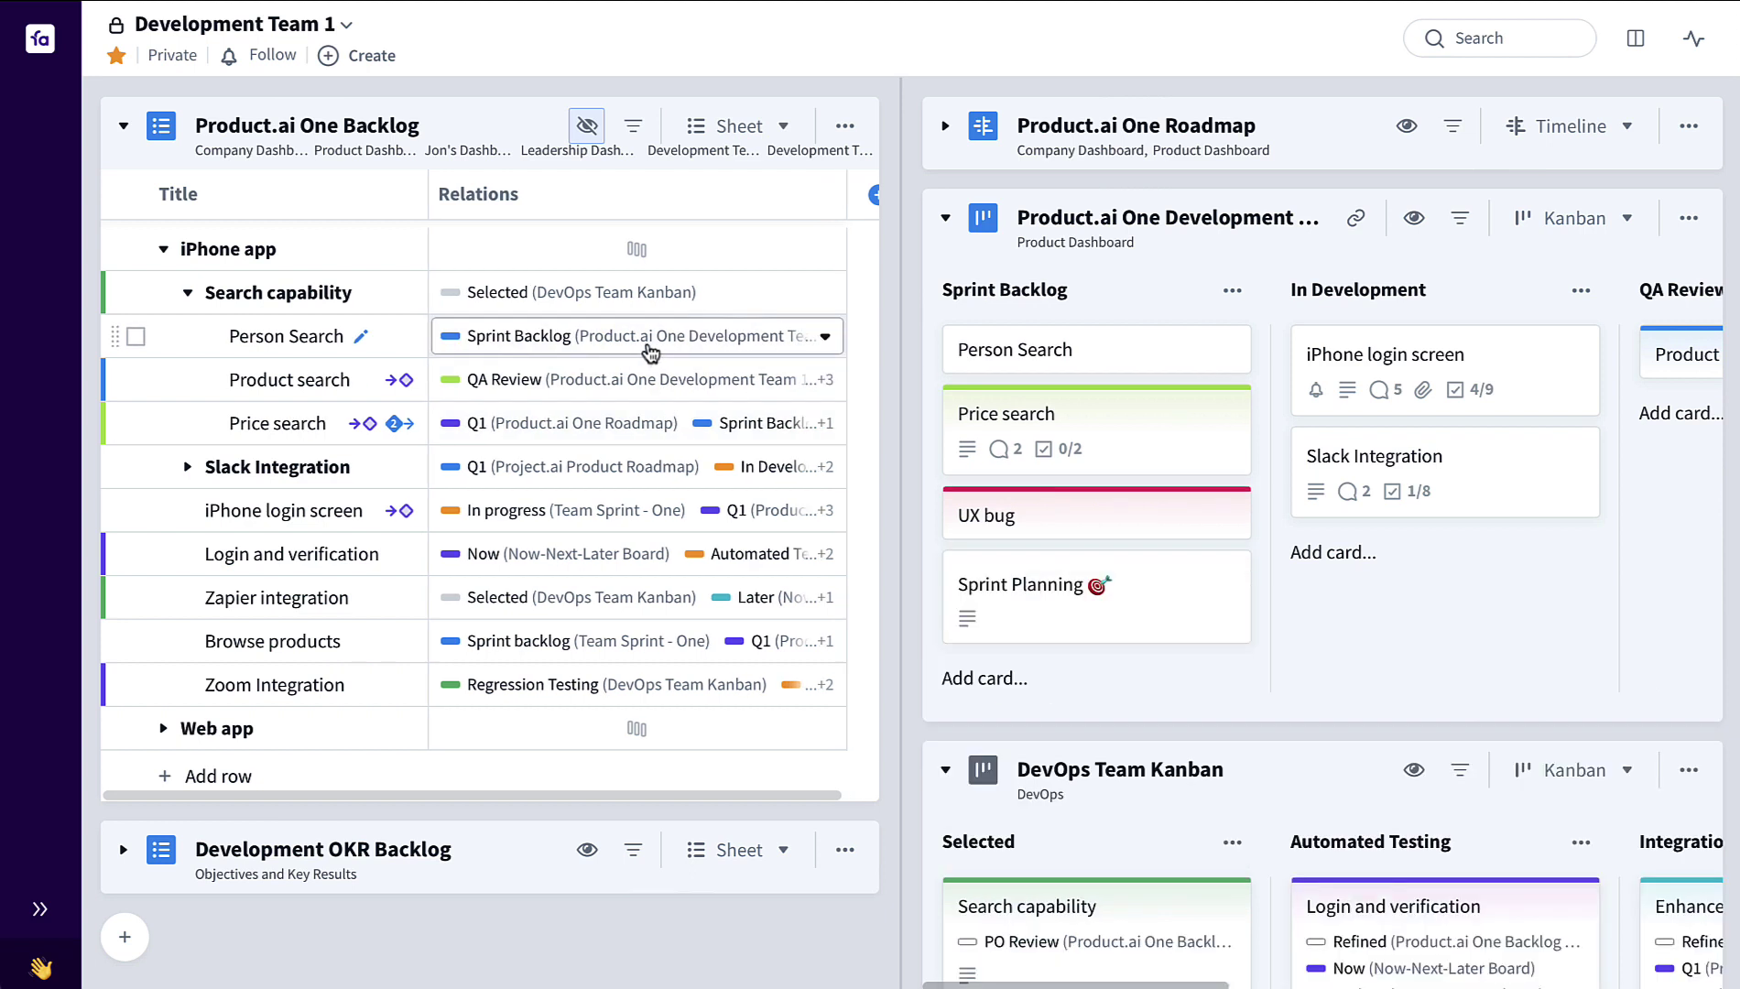
left_click(654, 350)
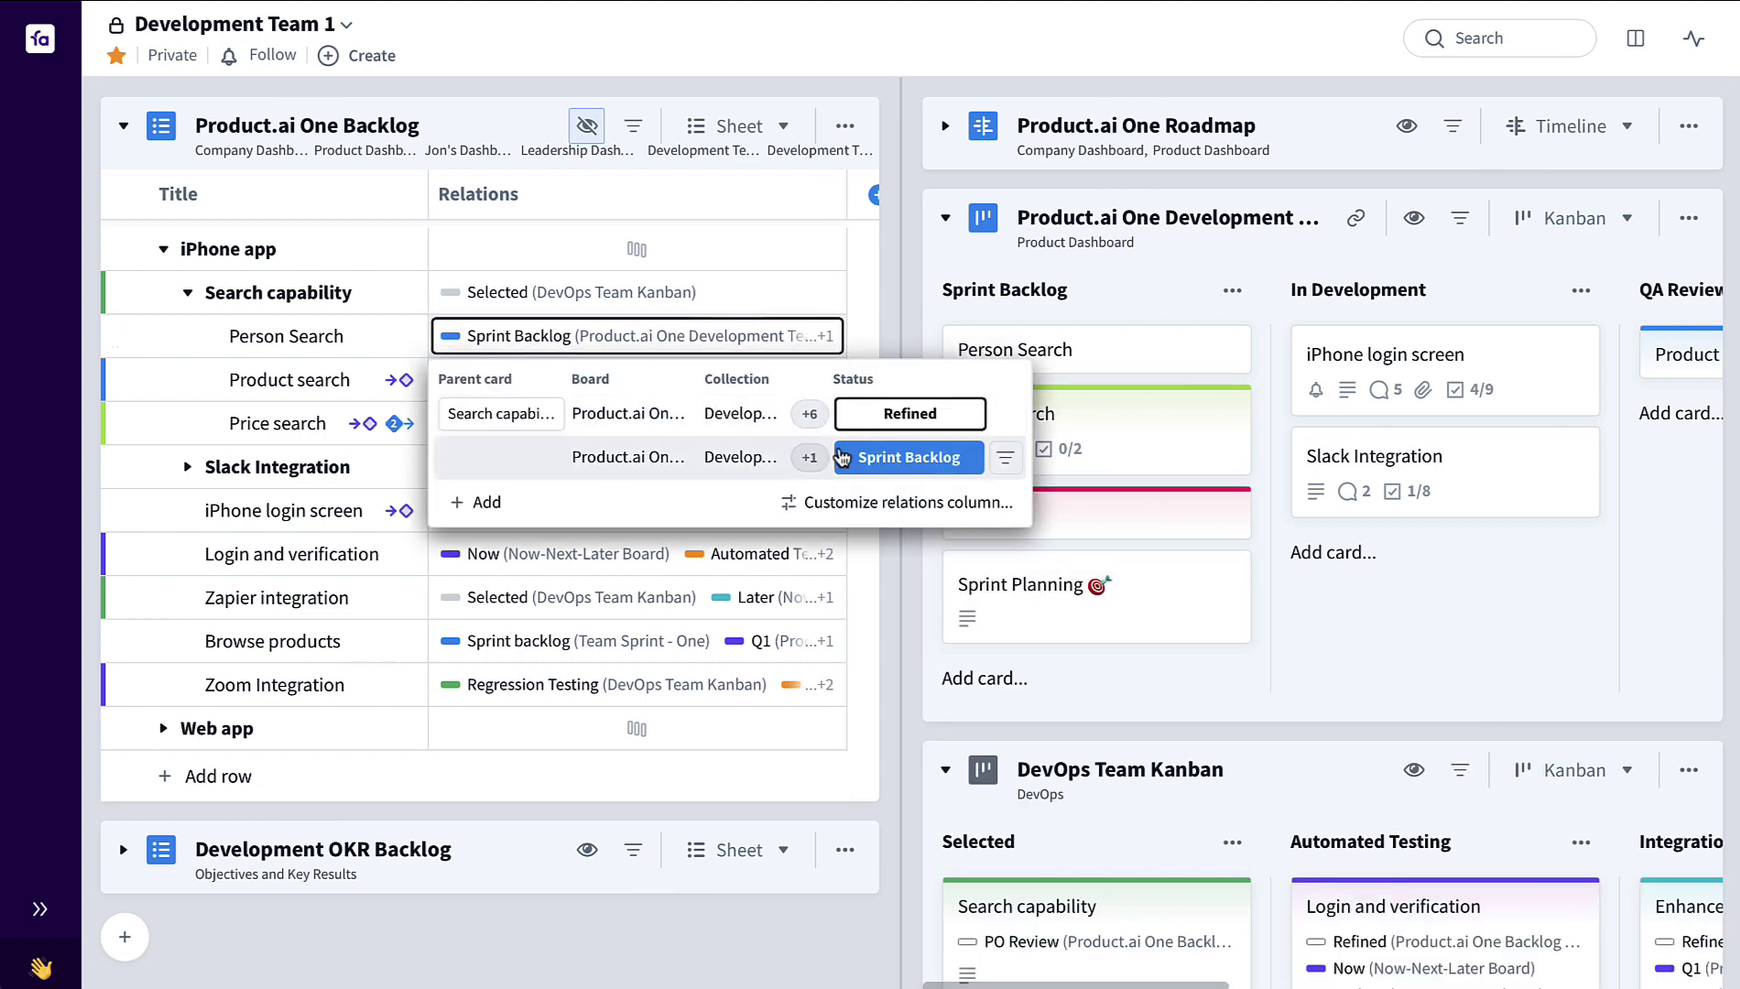
left_click(1006, 458)
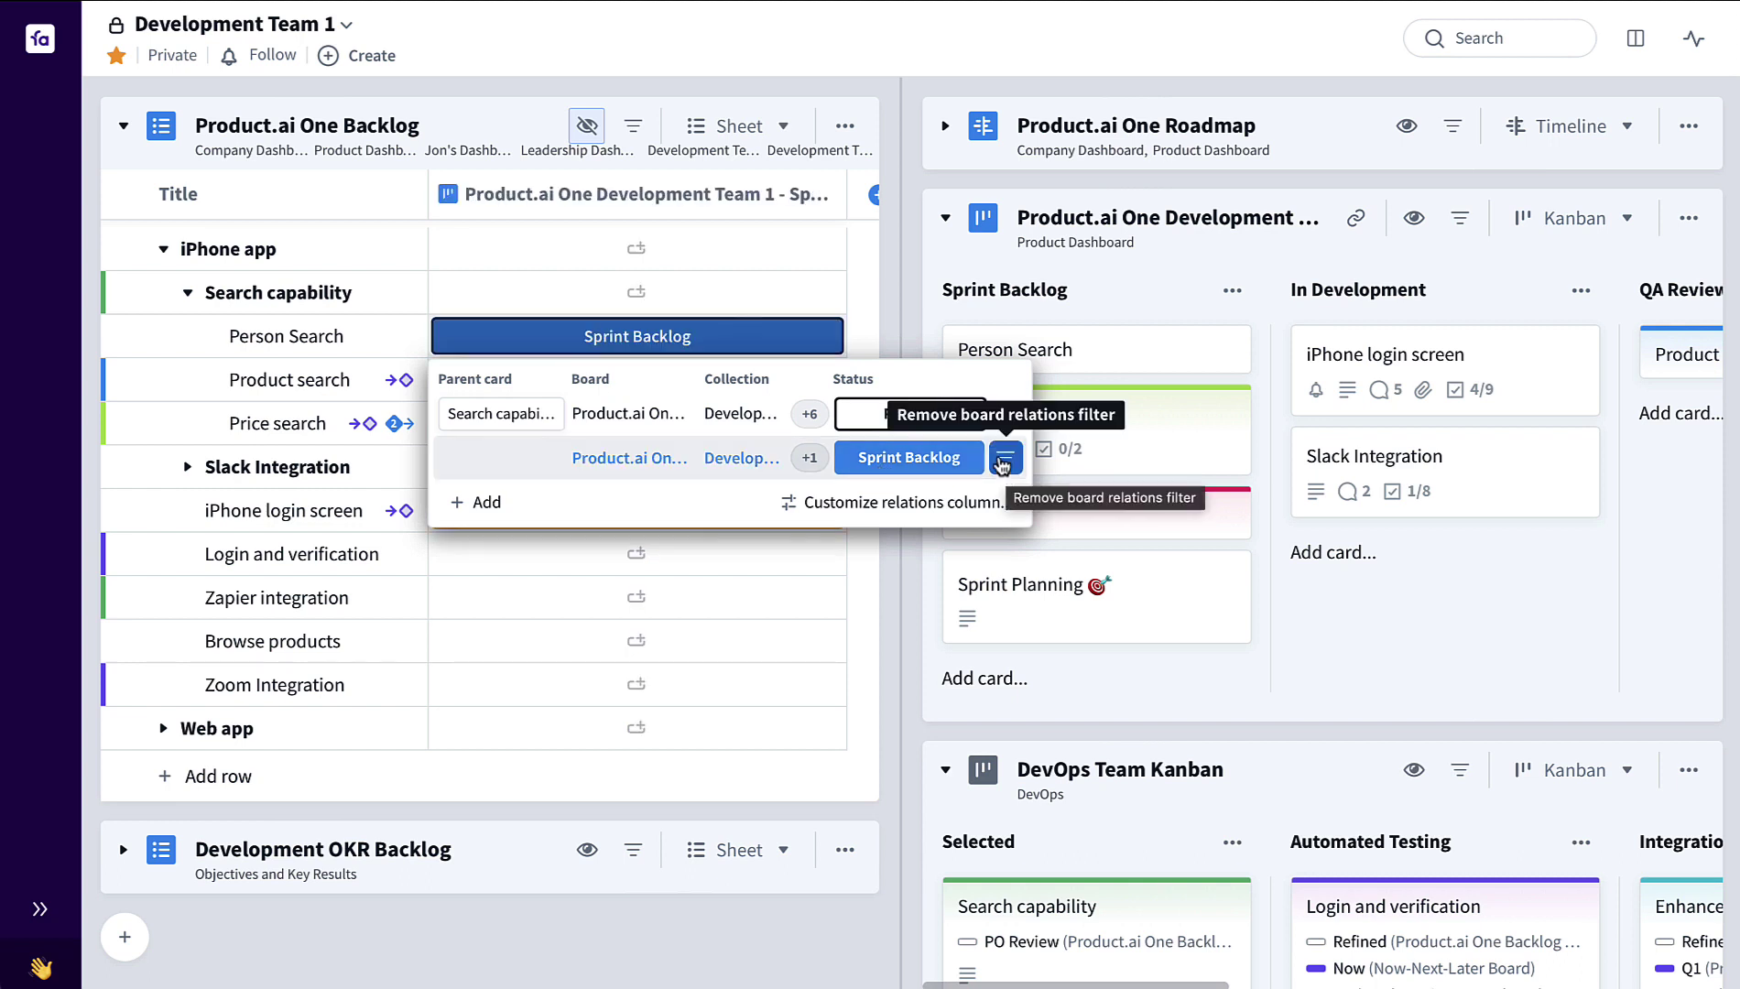
left_click(1006, 458)
left_click(882, 320)
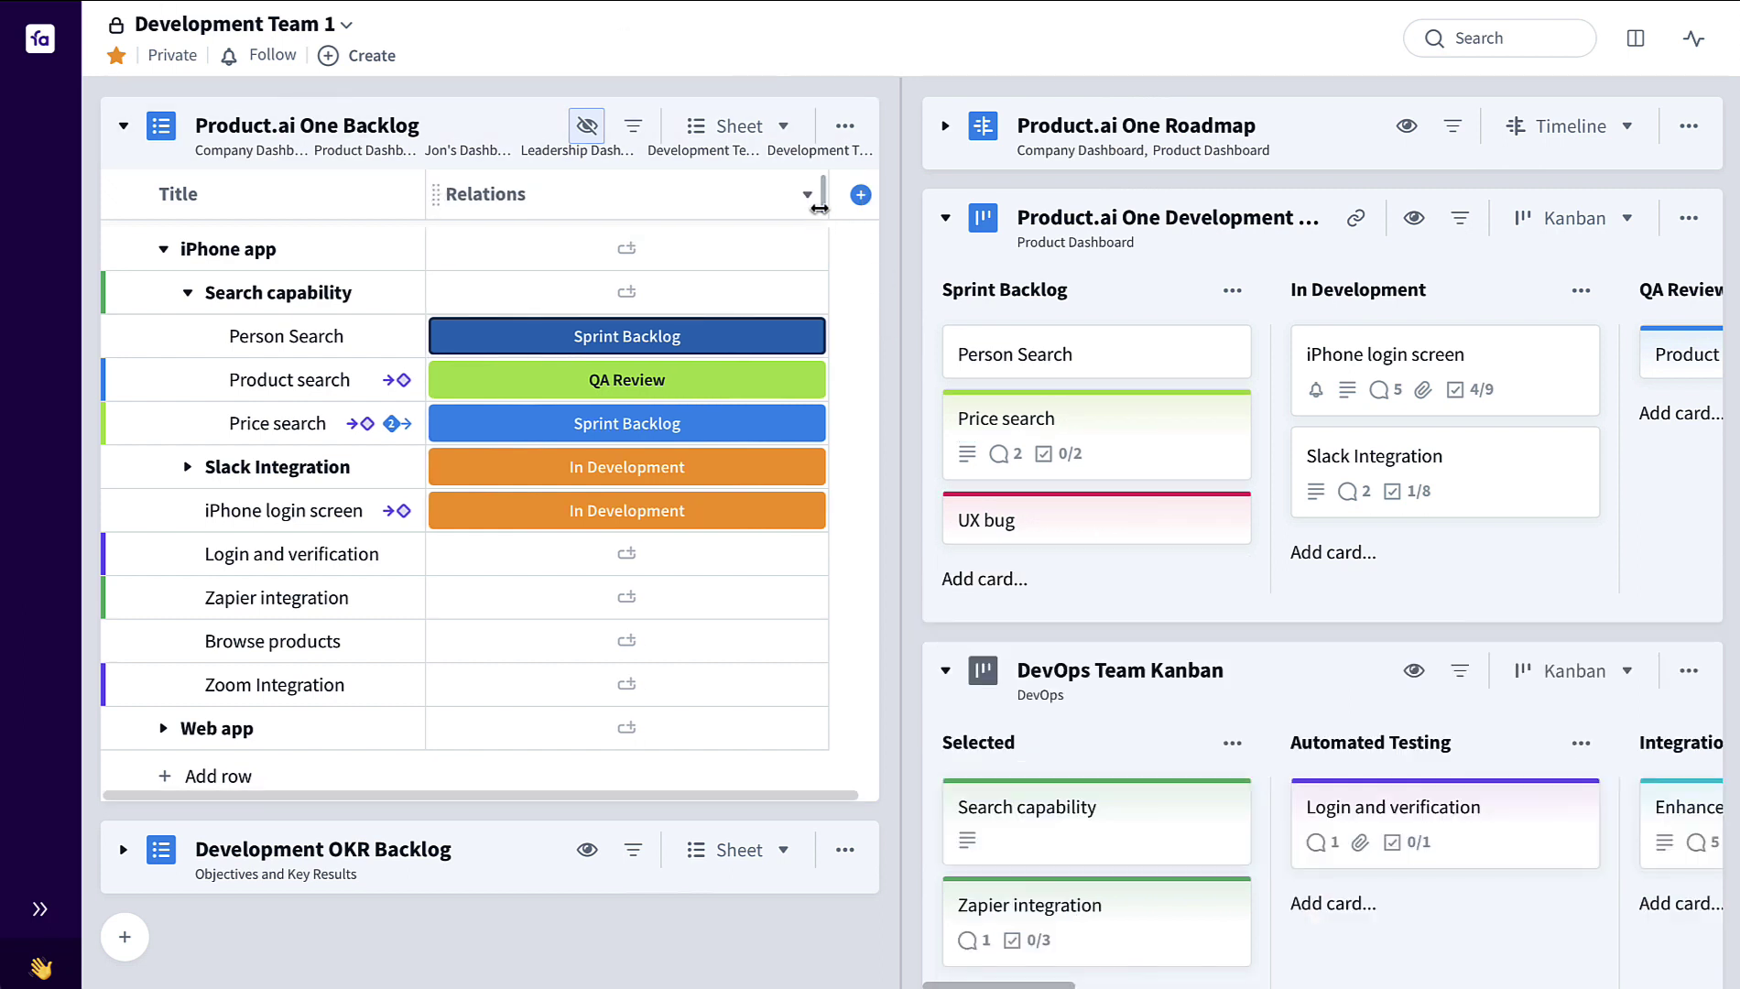
- Narrow the filtered Relations column and rename it Development Status
left_click_drag(818, 207, 723, 207)
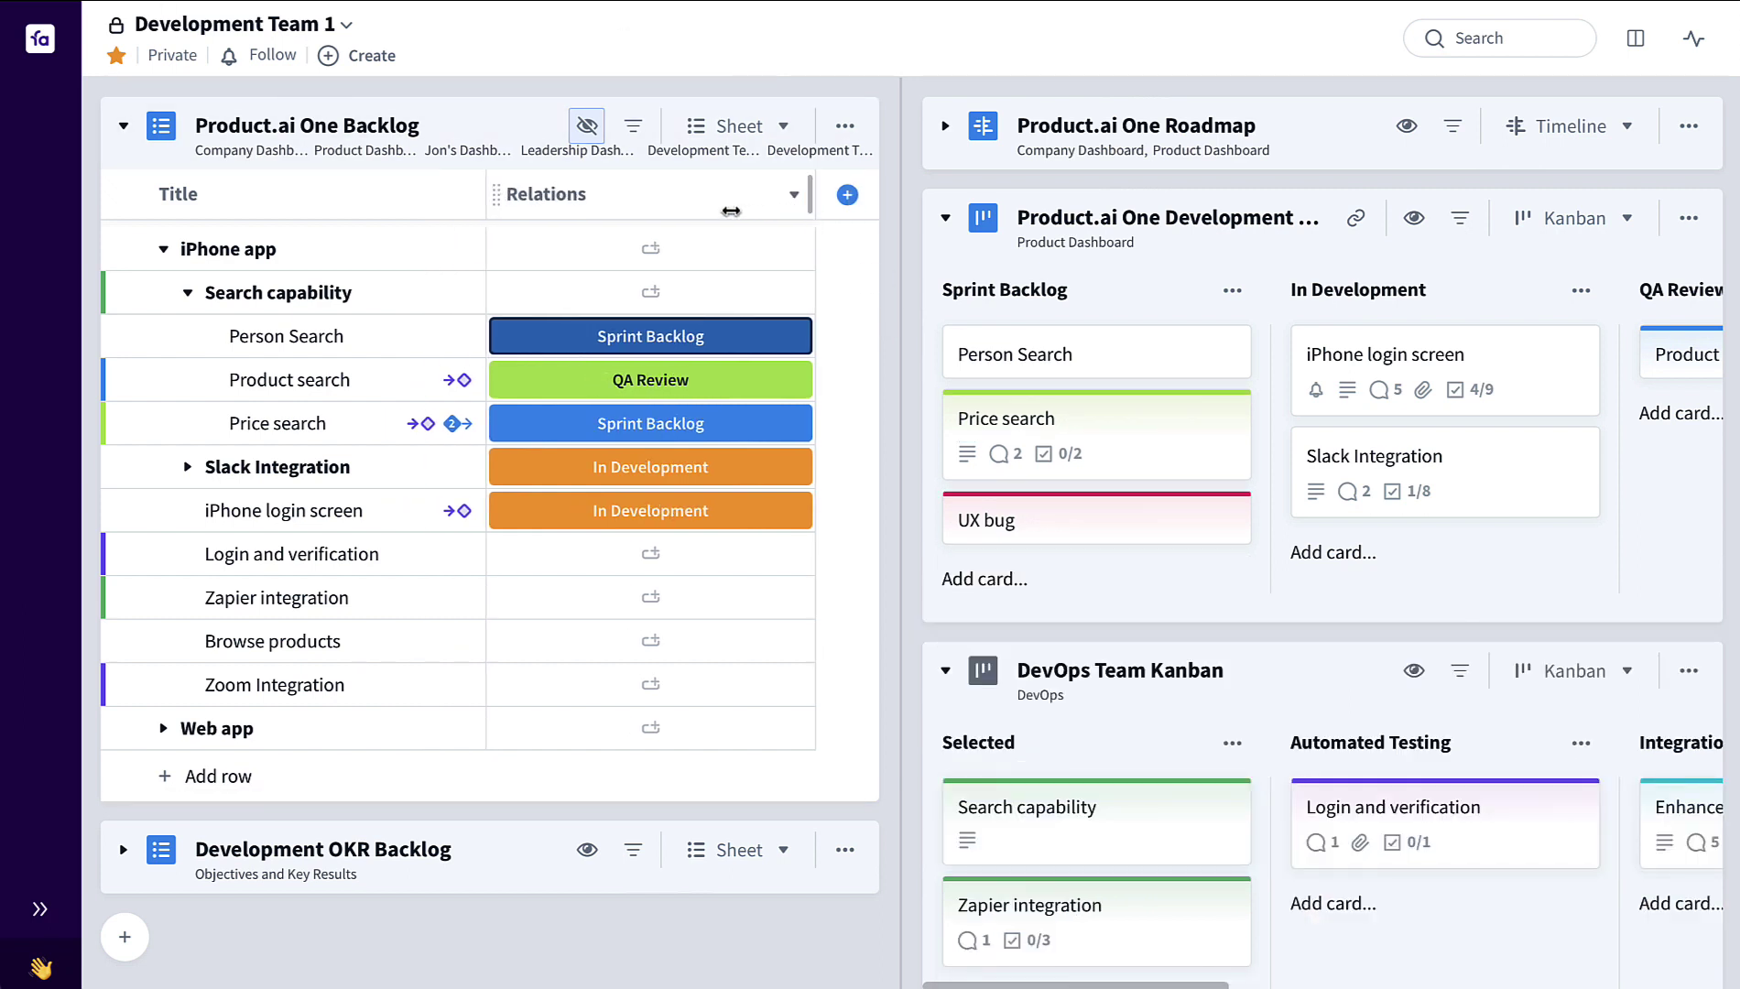
left_click(605, 194)
type("D")
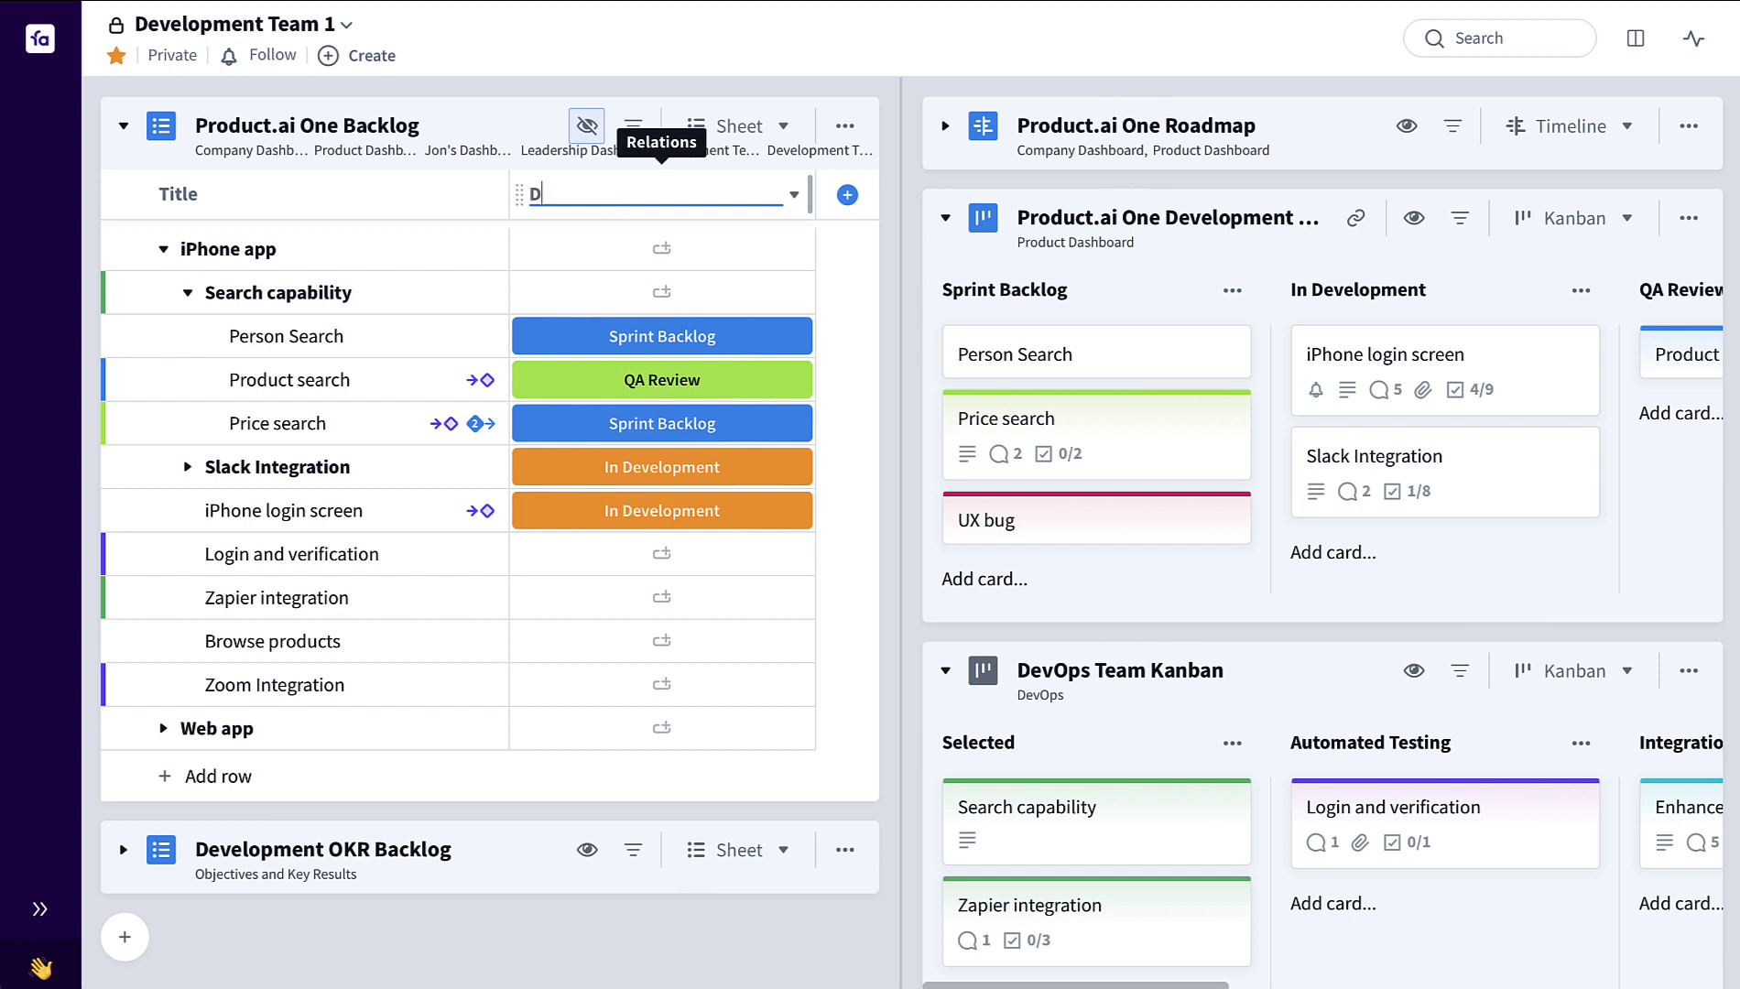
type("evelopment Status")
key("Return")
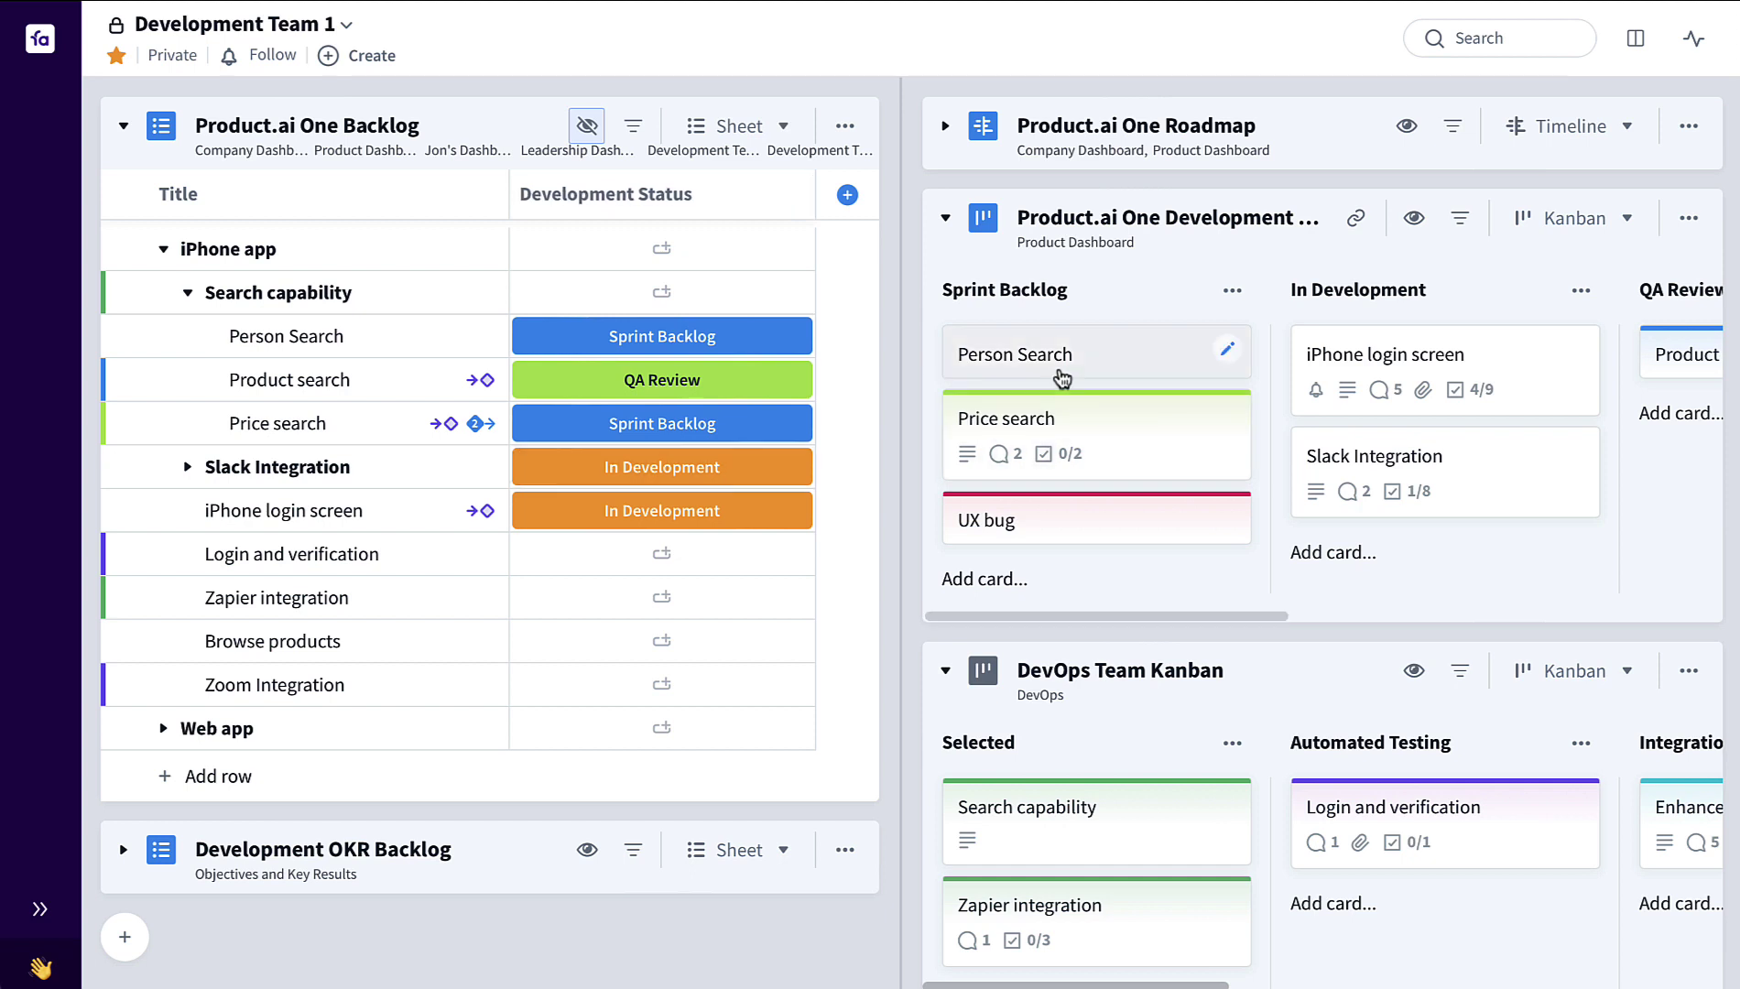
- Move Person Search to QA Review on the Development Team 1 Kanban and add it to Selected on DevOps Team Kanban
left_click_drag(1060, 376, 1487, 377)
scroll(1390, 376, "right", 2)
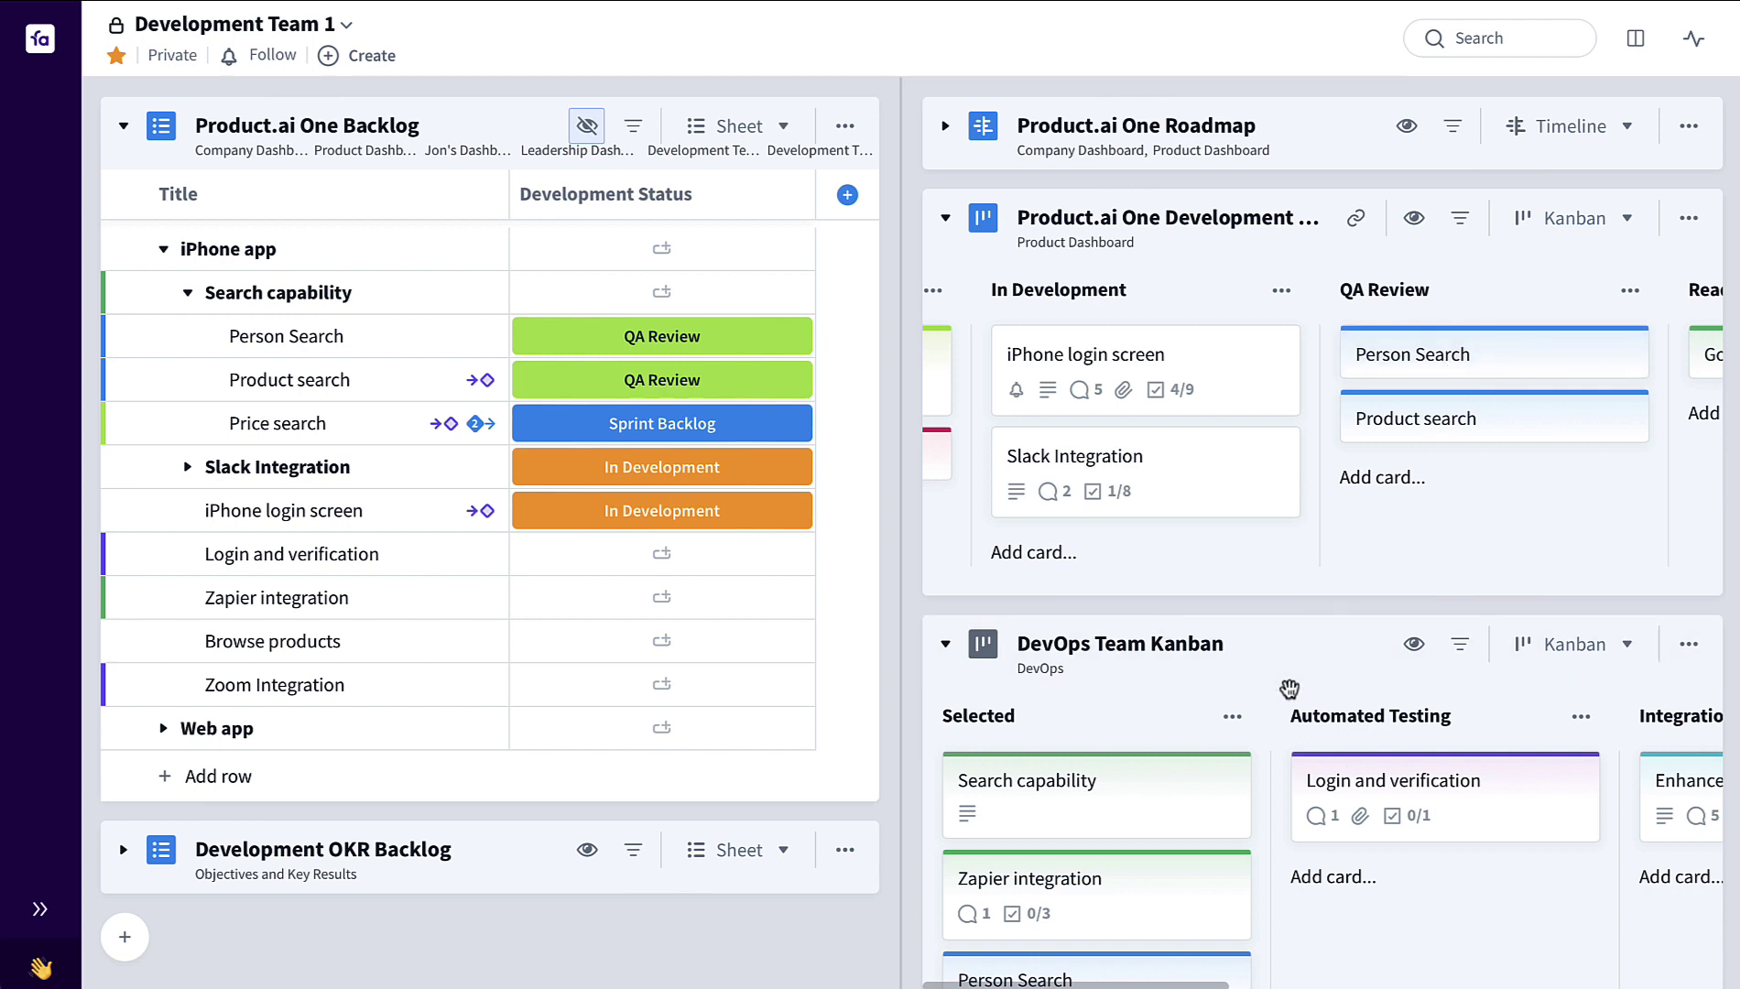
scroll(1289, 687, "down", 2)
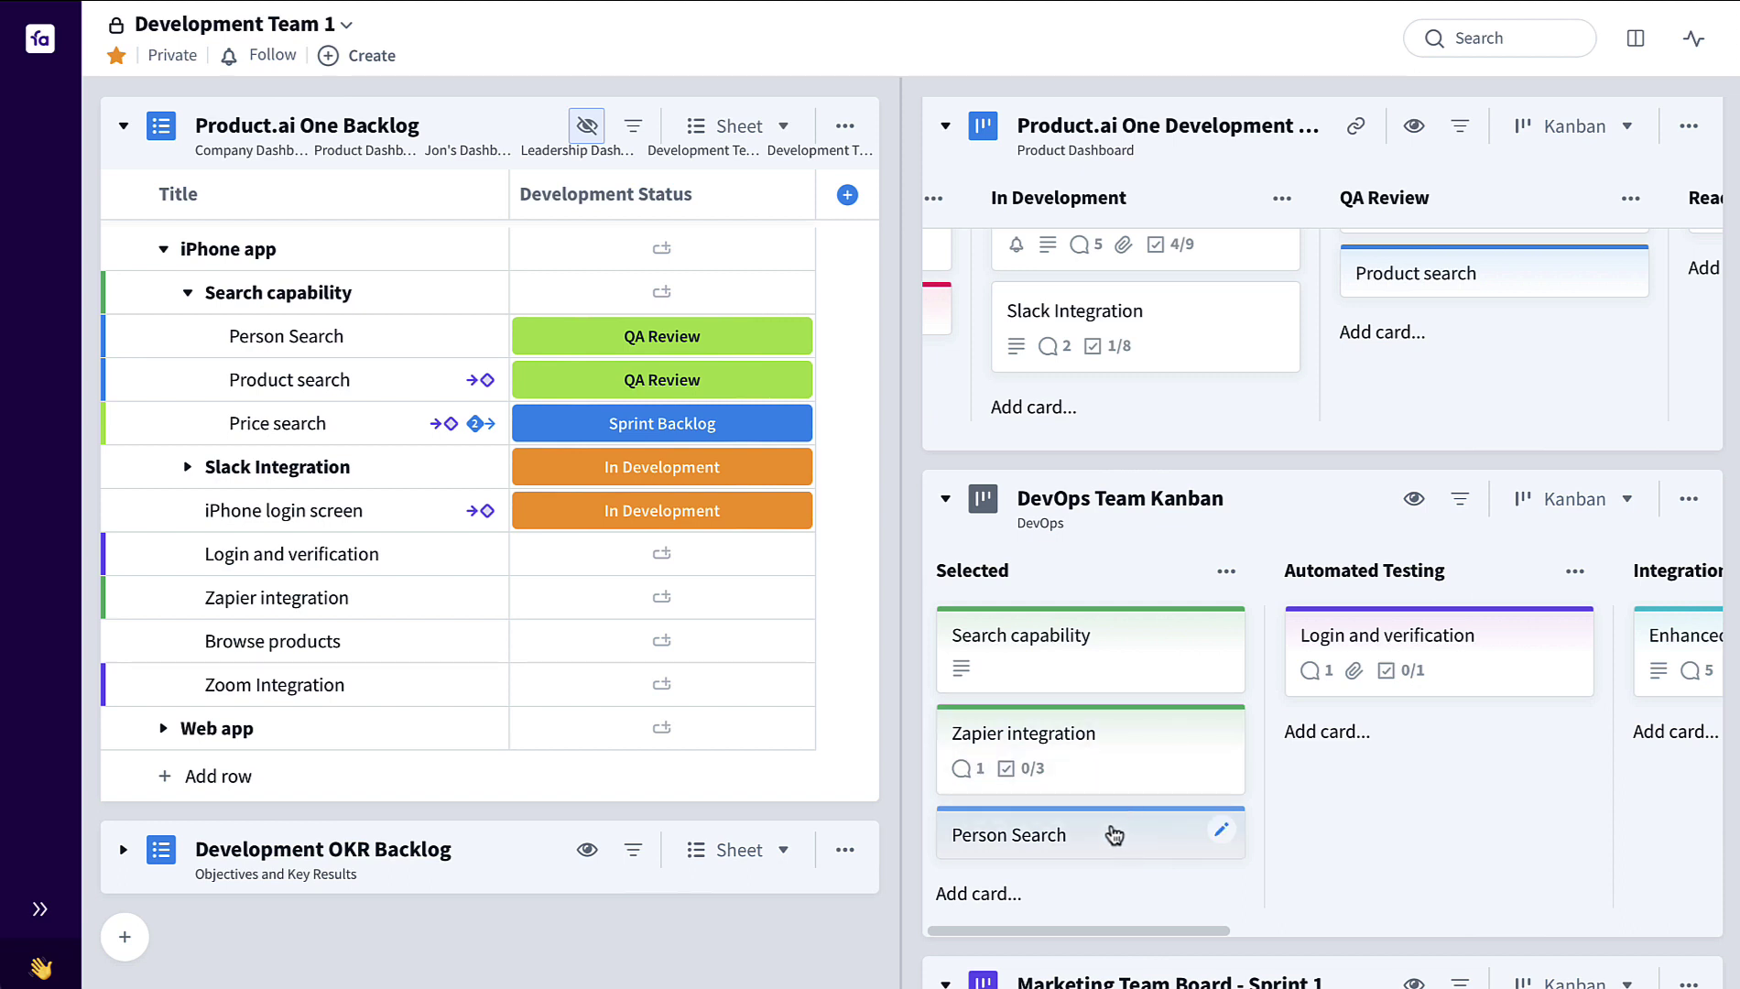
- Set up a new relations column in the Product.ai One Backlog filtered to DevOps Team Kanban
left_click(848, 196)
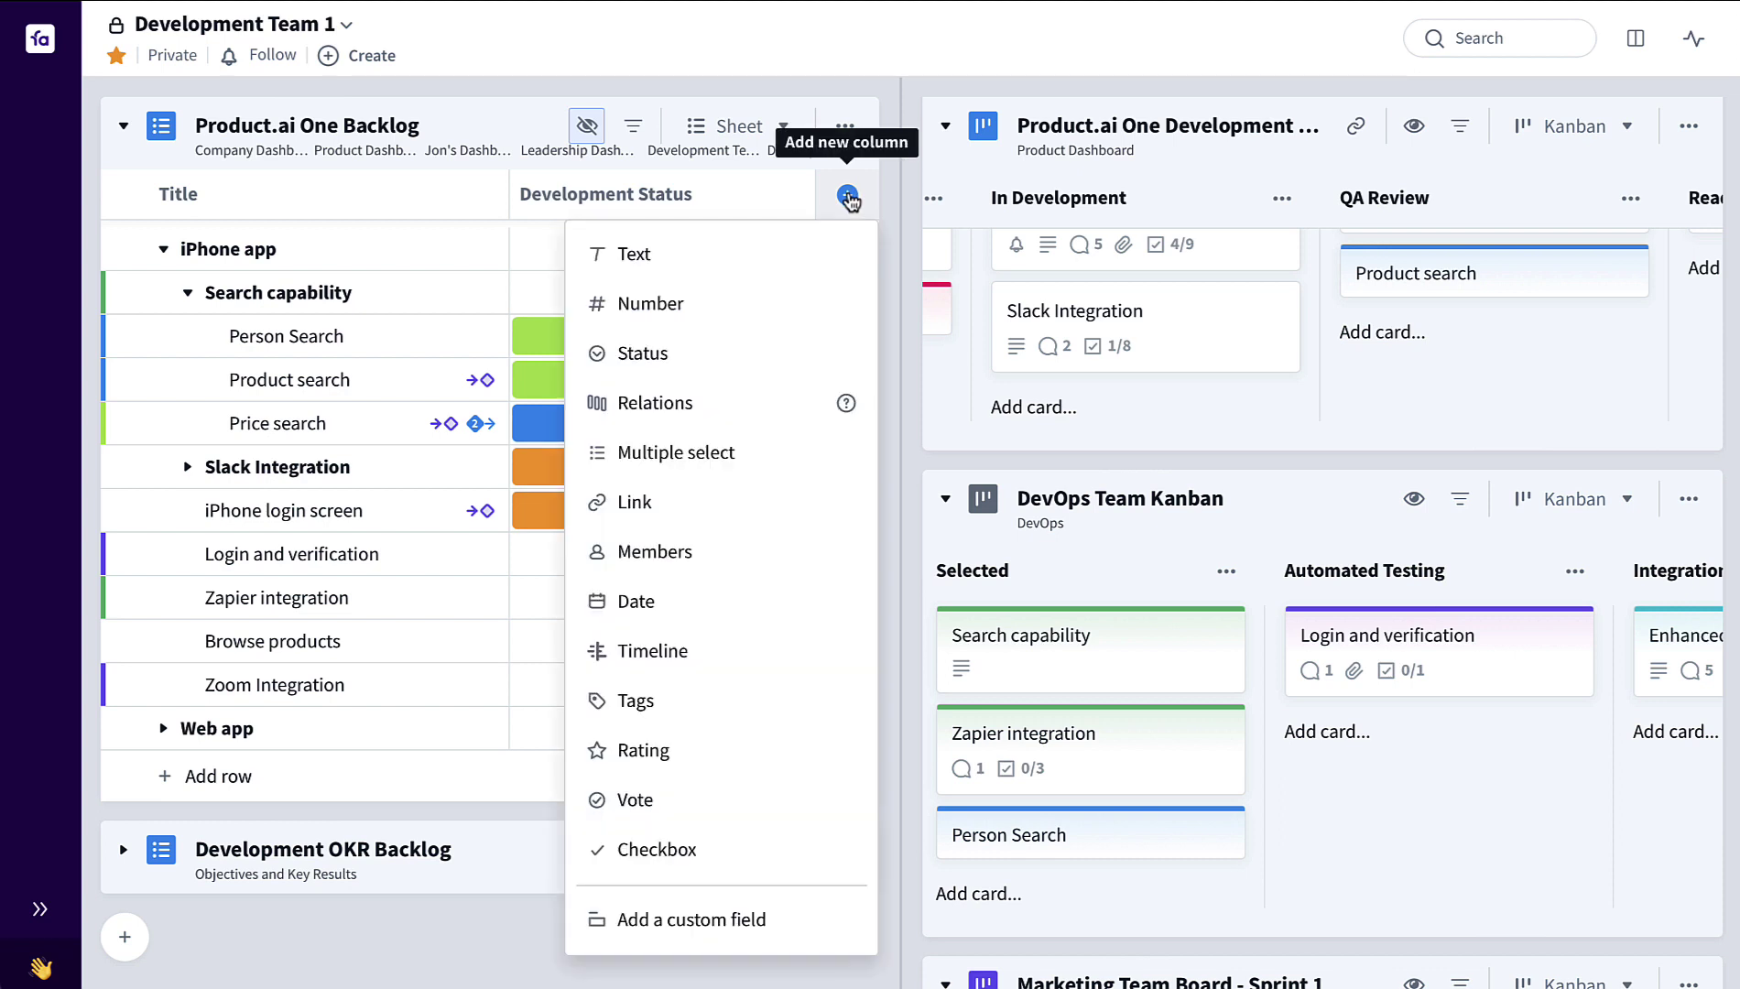
left_click(774, 403)
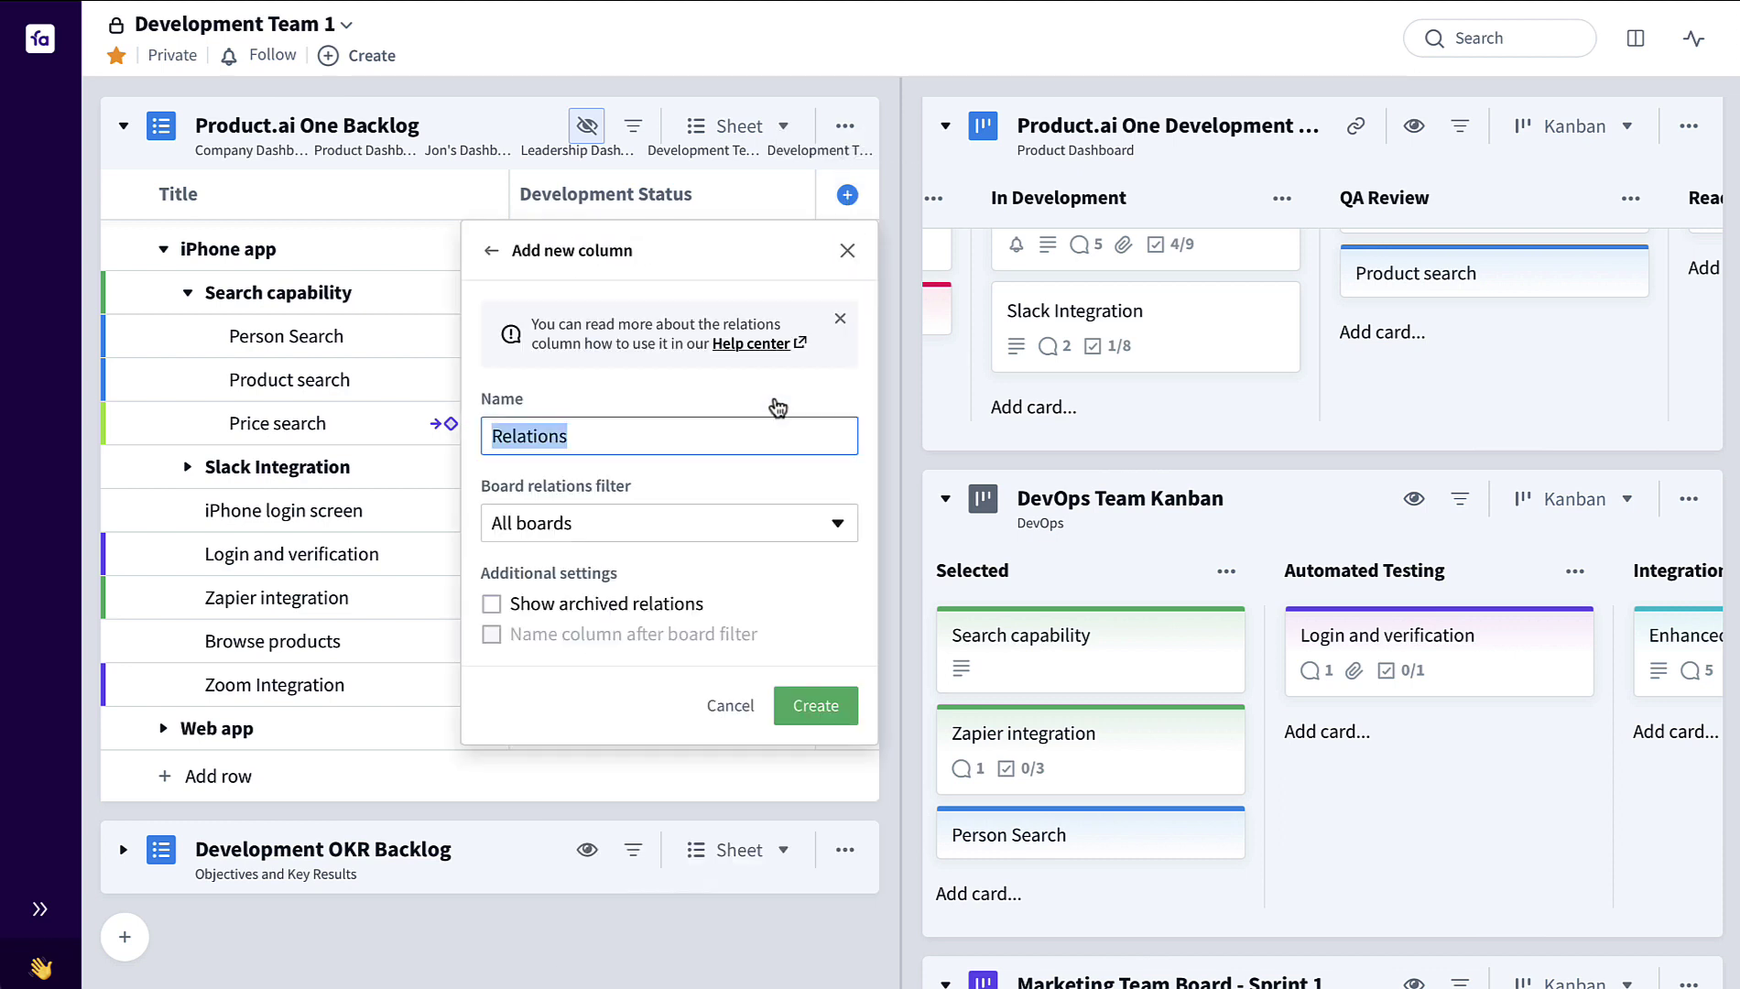
left_click(774, 523)
scroll(687, 809, "down", 5)
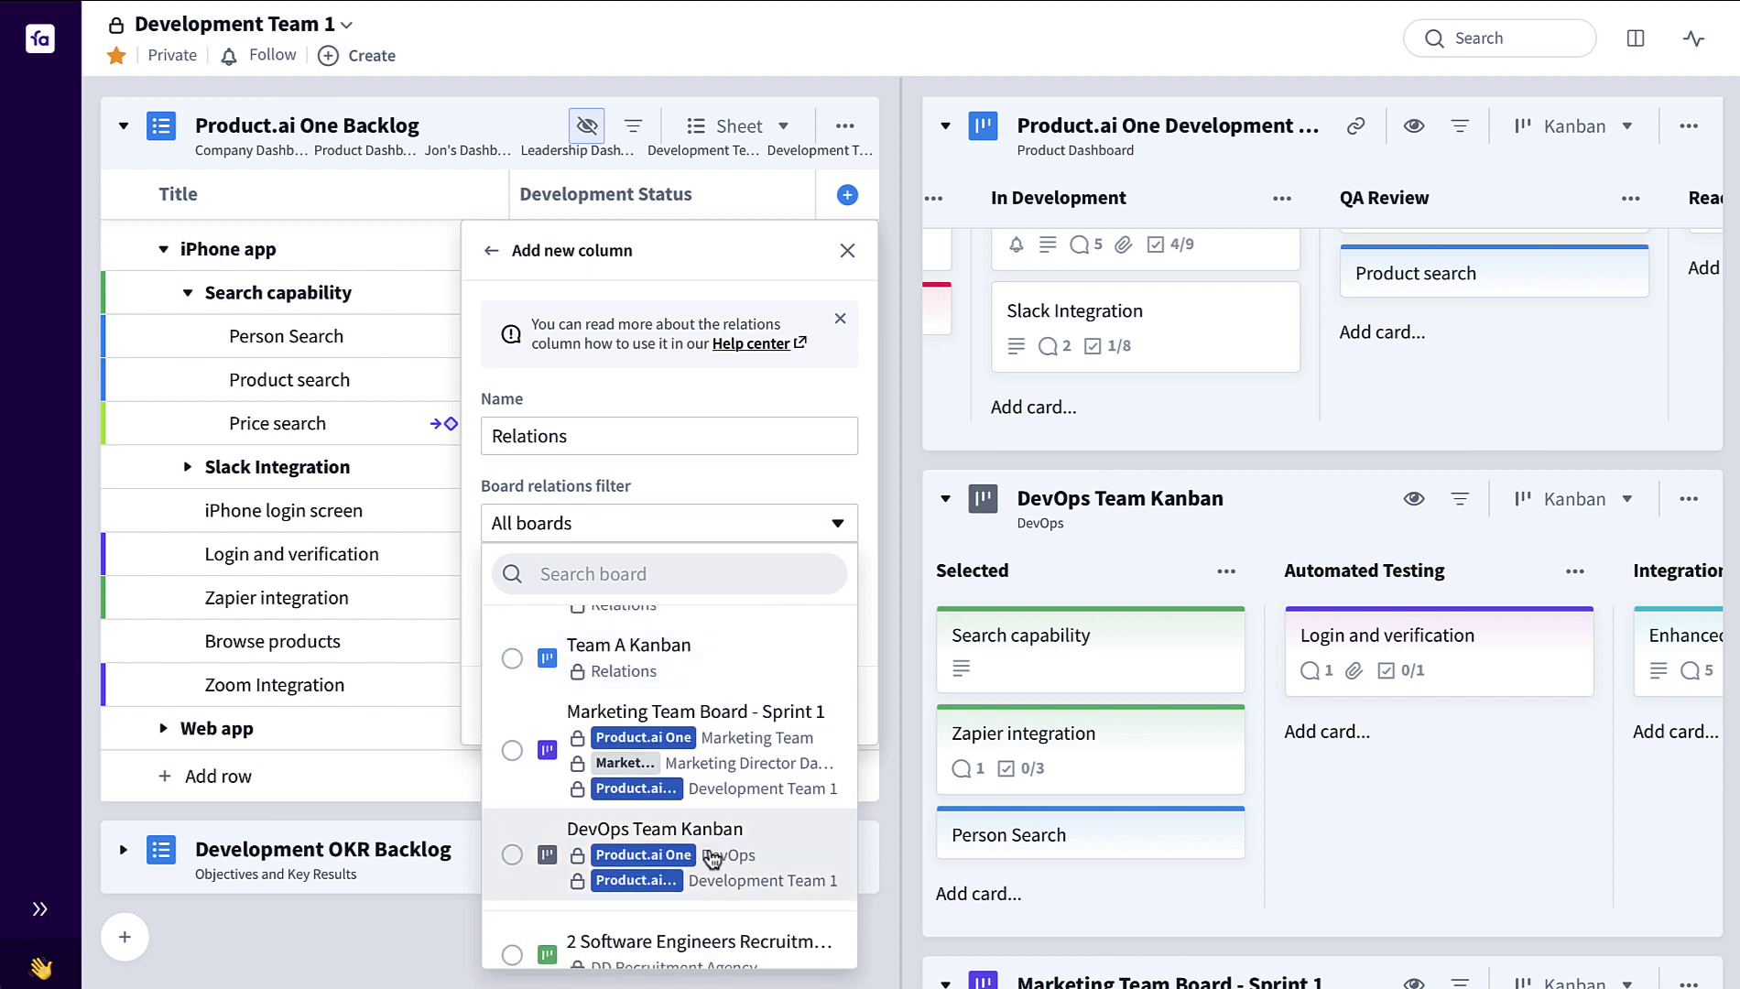
left_click(709, 851)
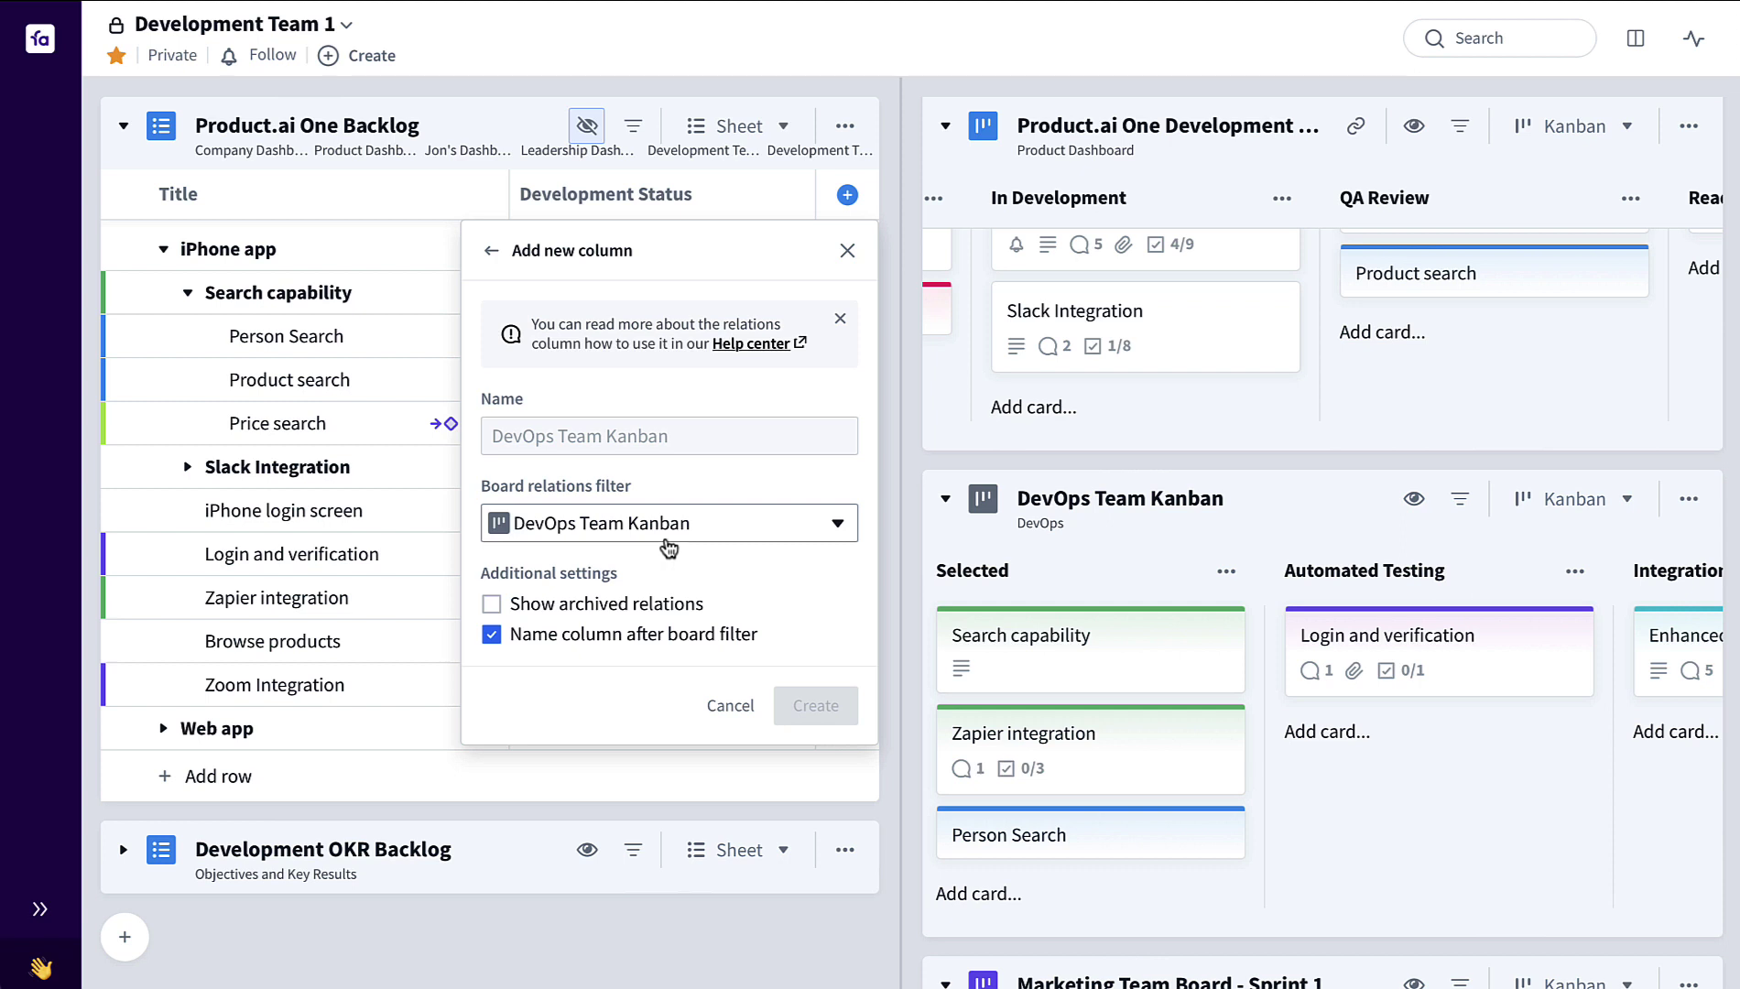
- Turn off naming the new column after its board filter, name it DevOps Status and create it
left_click(632, 635)
left_click(680, 440)
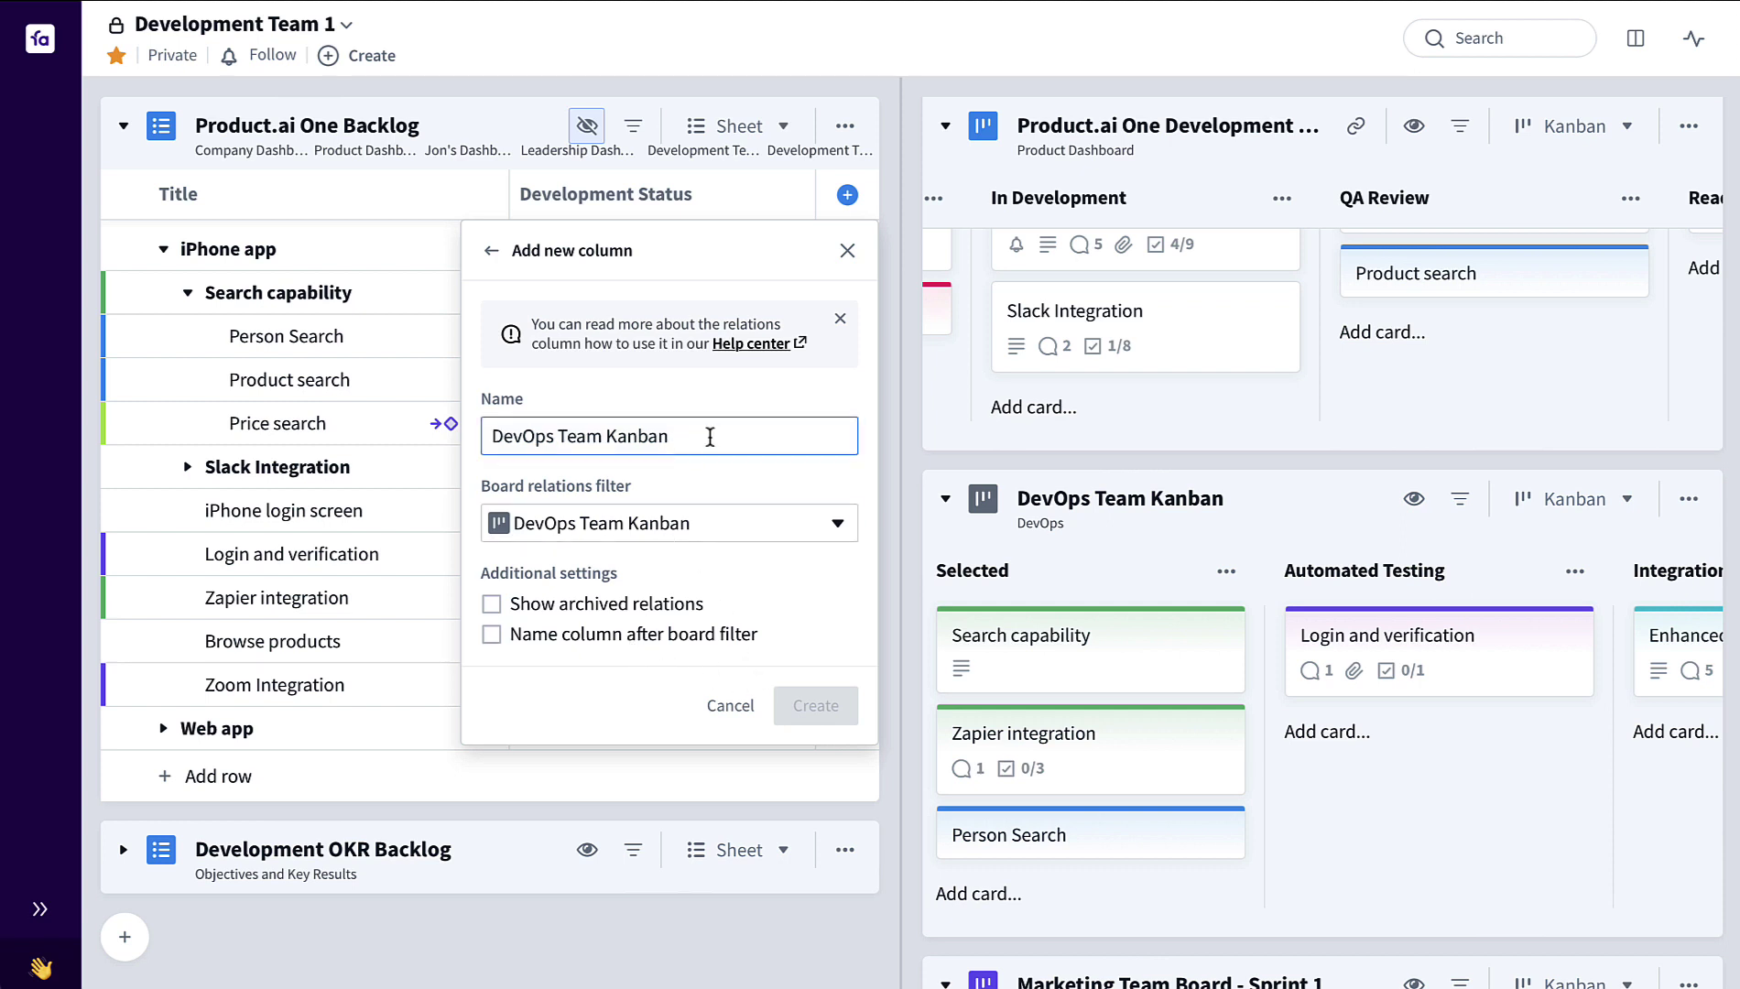
key("ctrl+shift+Left")
key("ctrl+shift+Left")
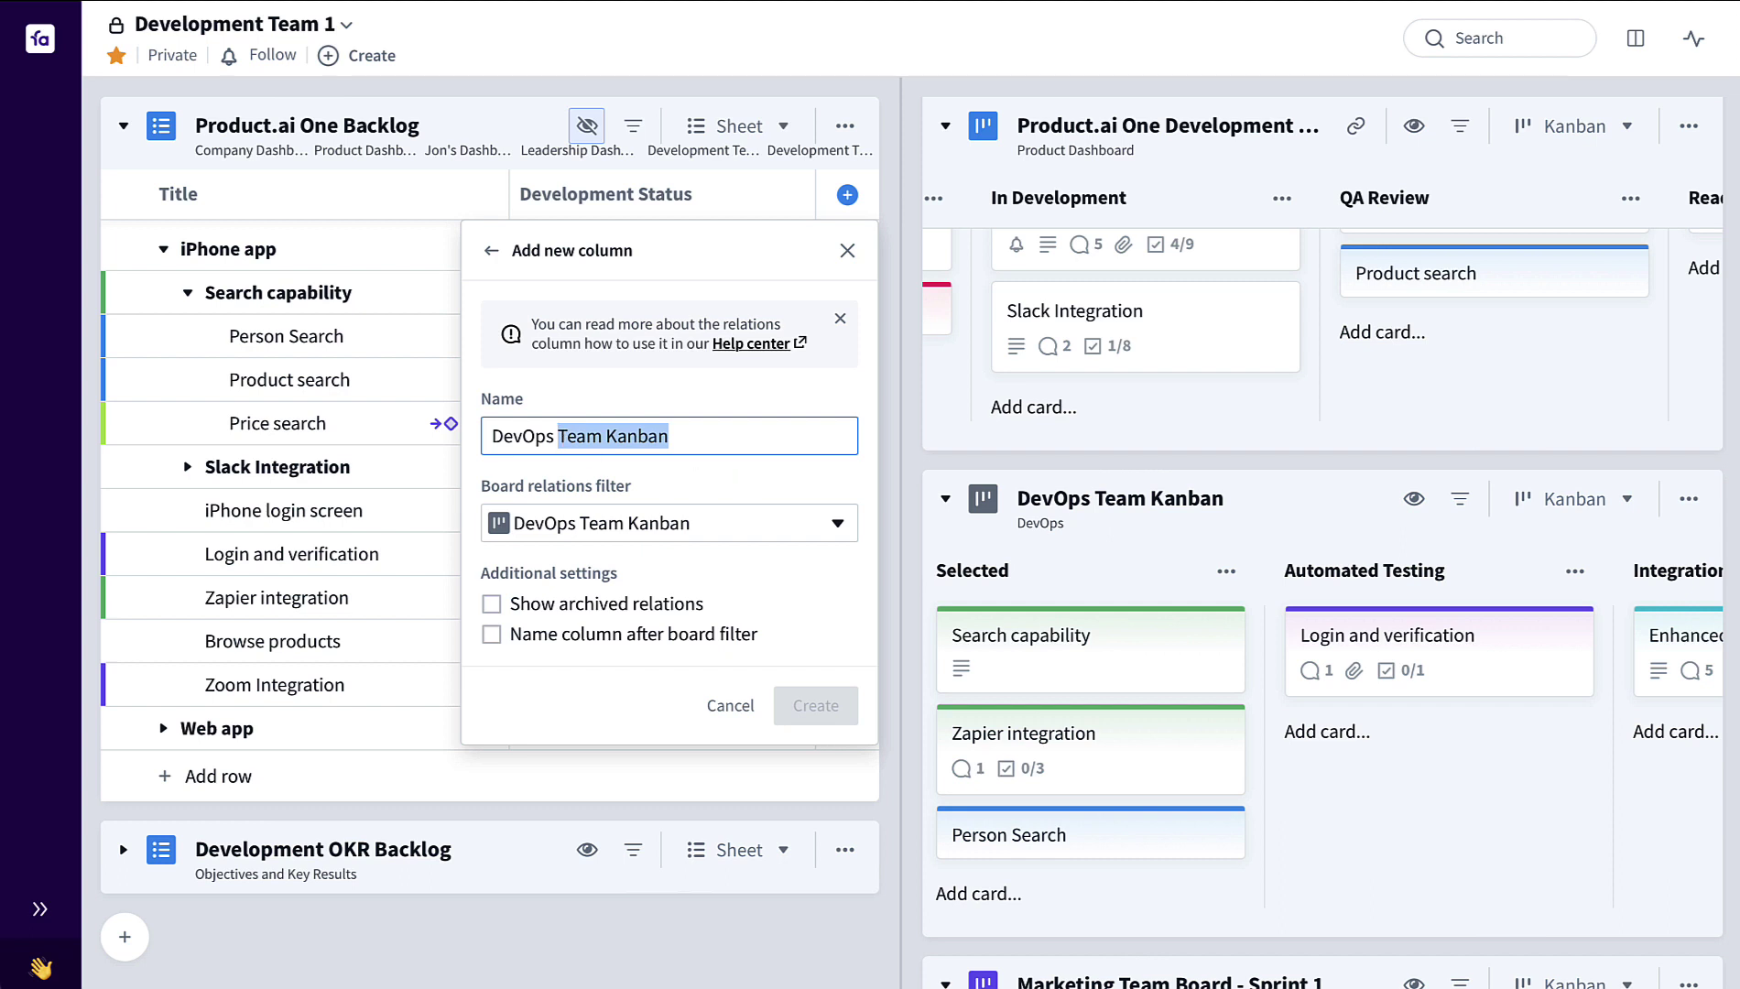
type("Status")
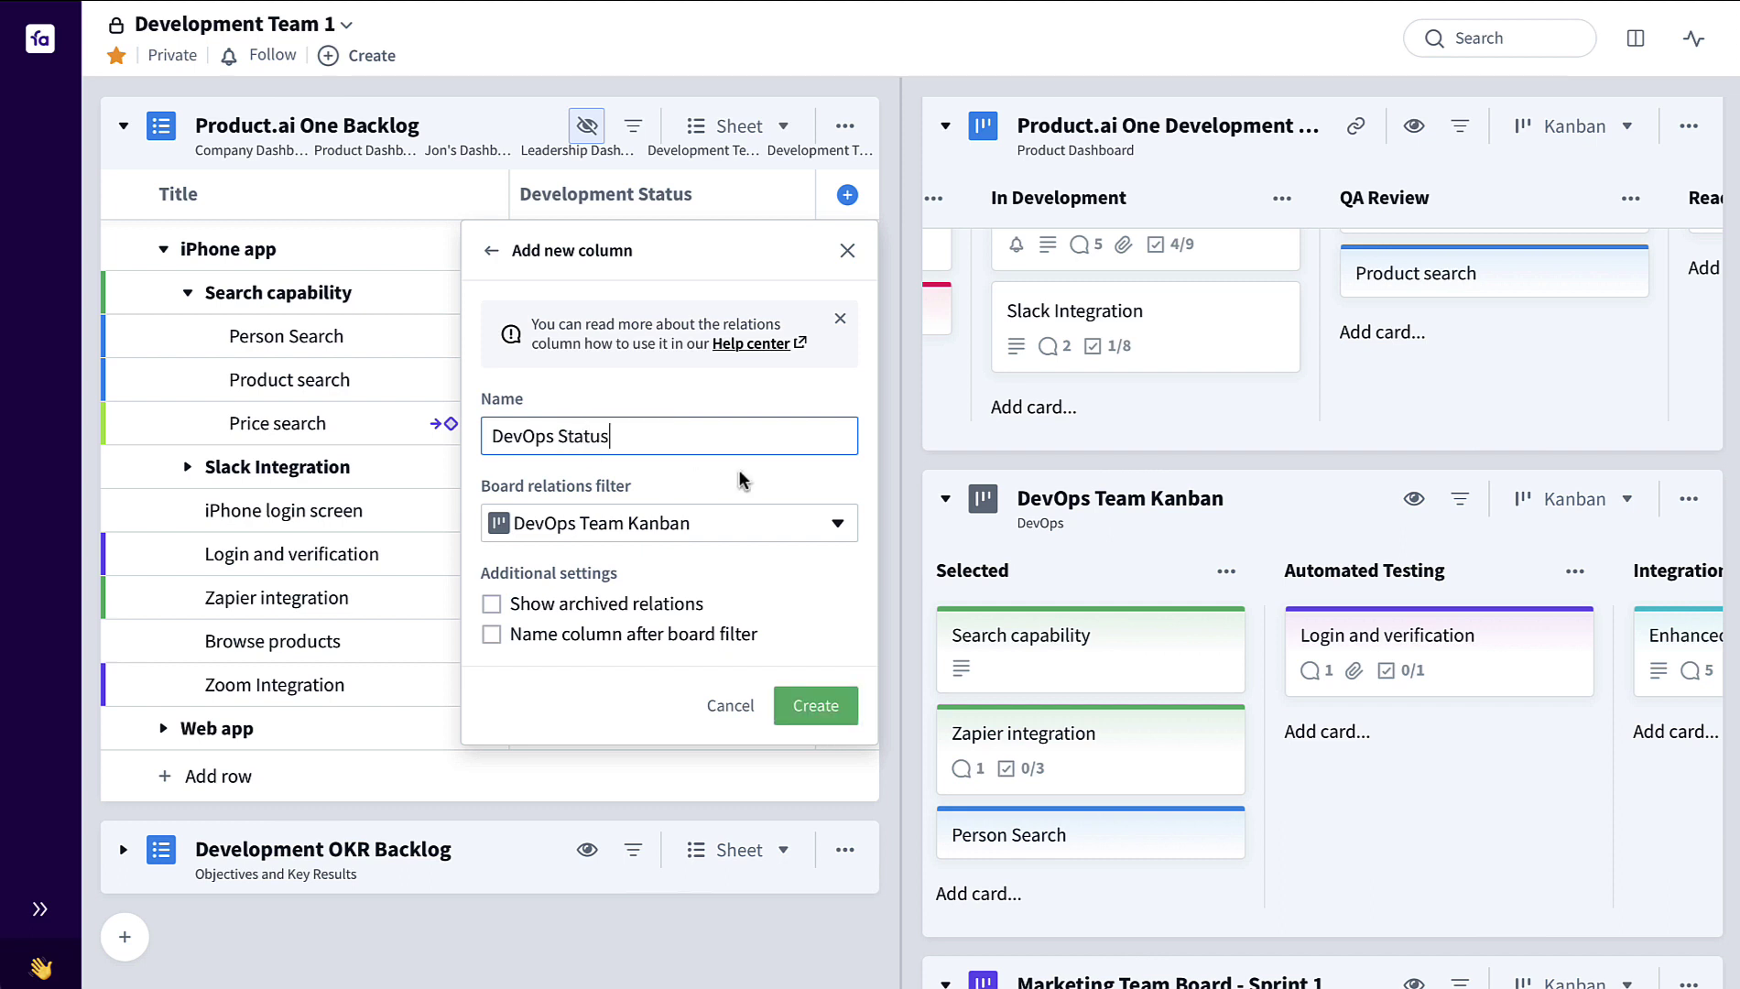
left_click(842, 709)
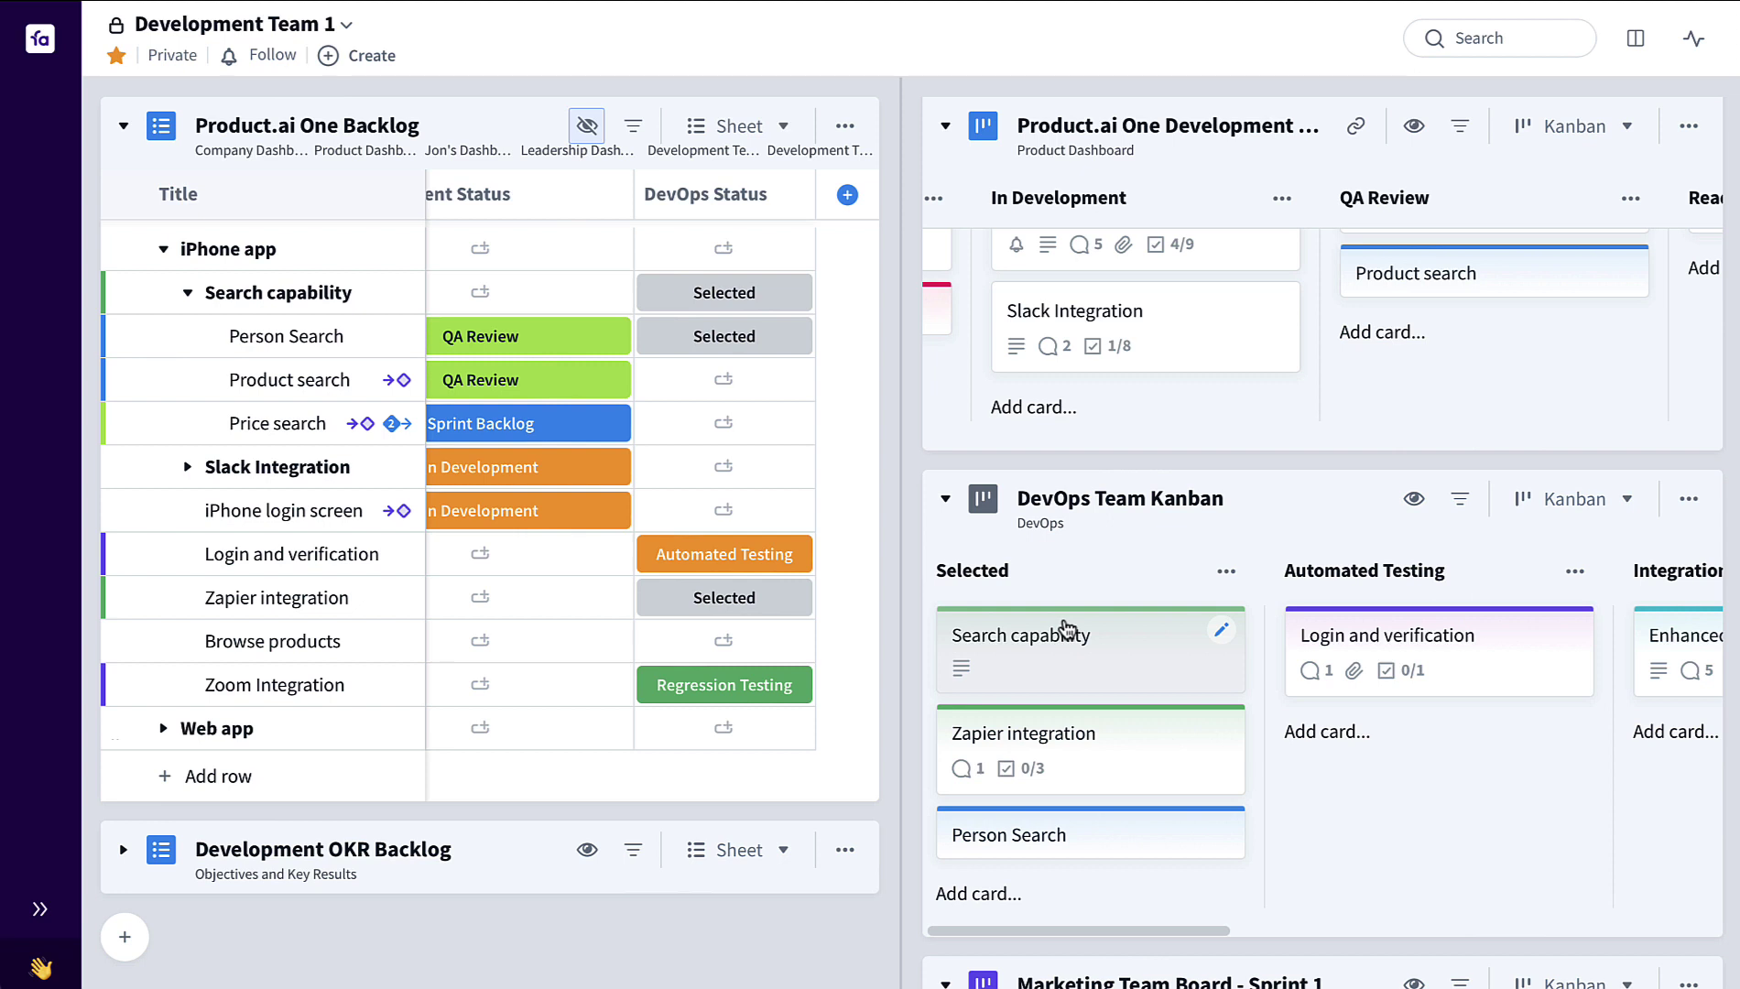
- Add a relations column named Marketing Status to the backlog, filtered to Marketing Team Board - Sprint 1
left_click(848, 196)
left_click(803, 413)
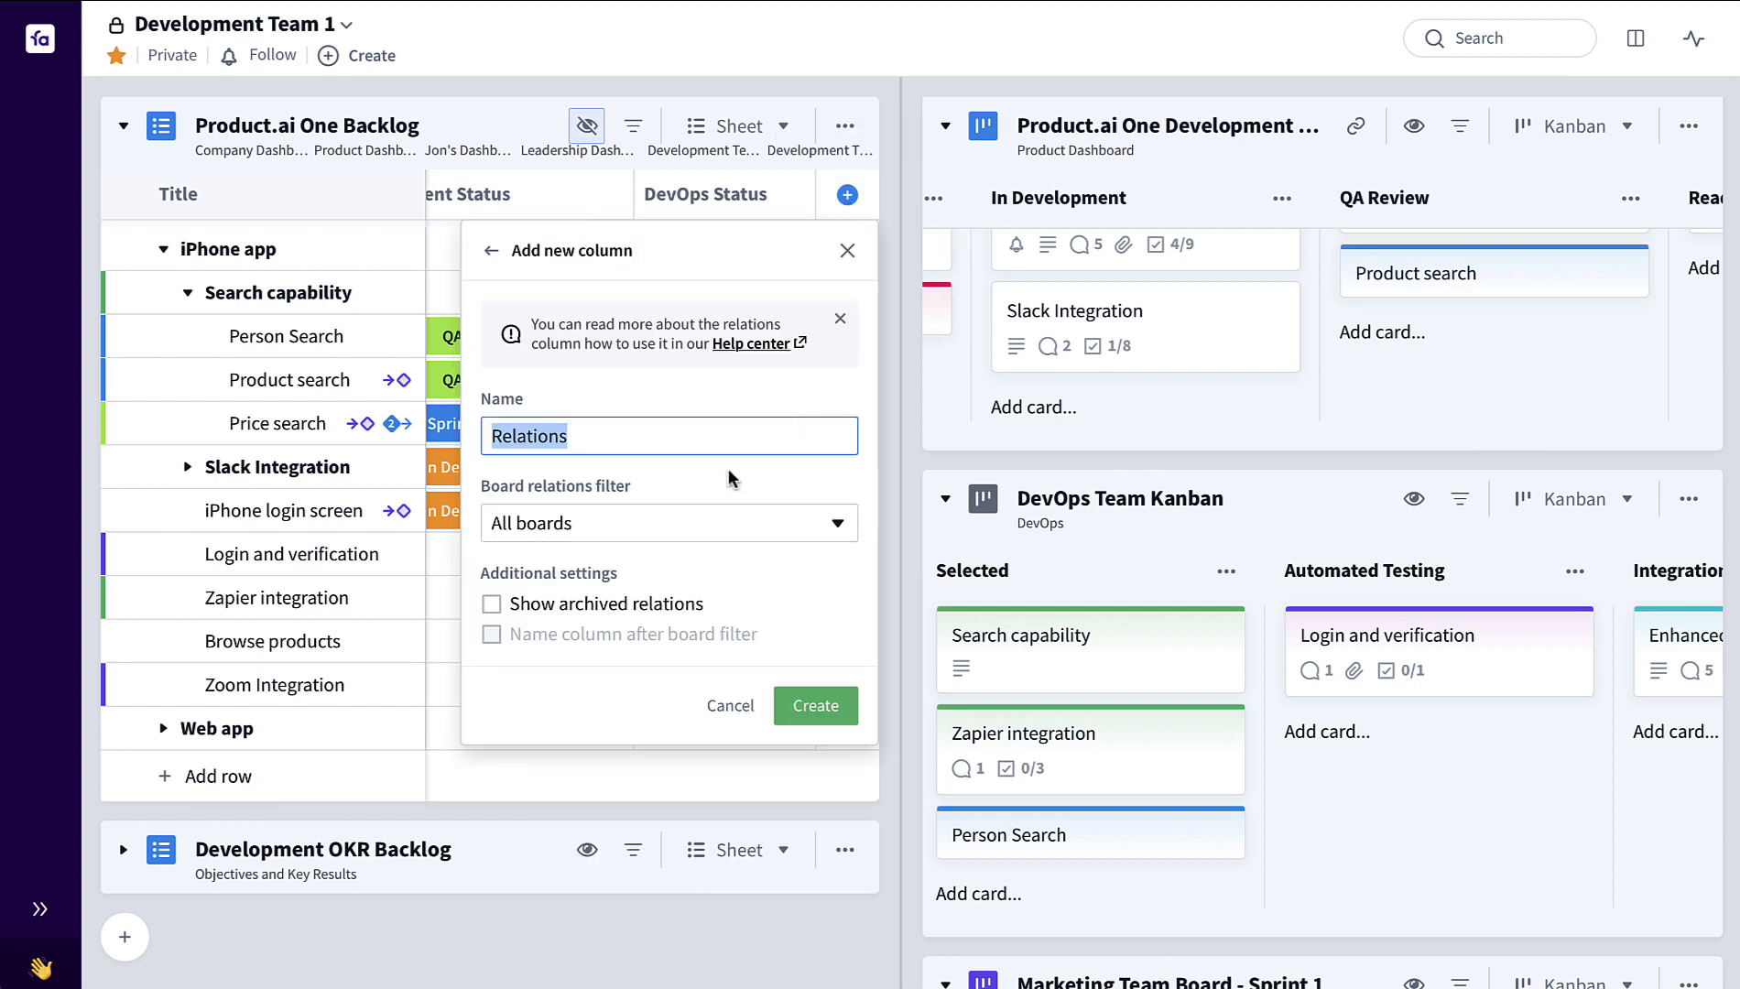
type("Mar")
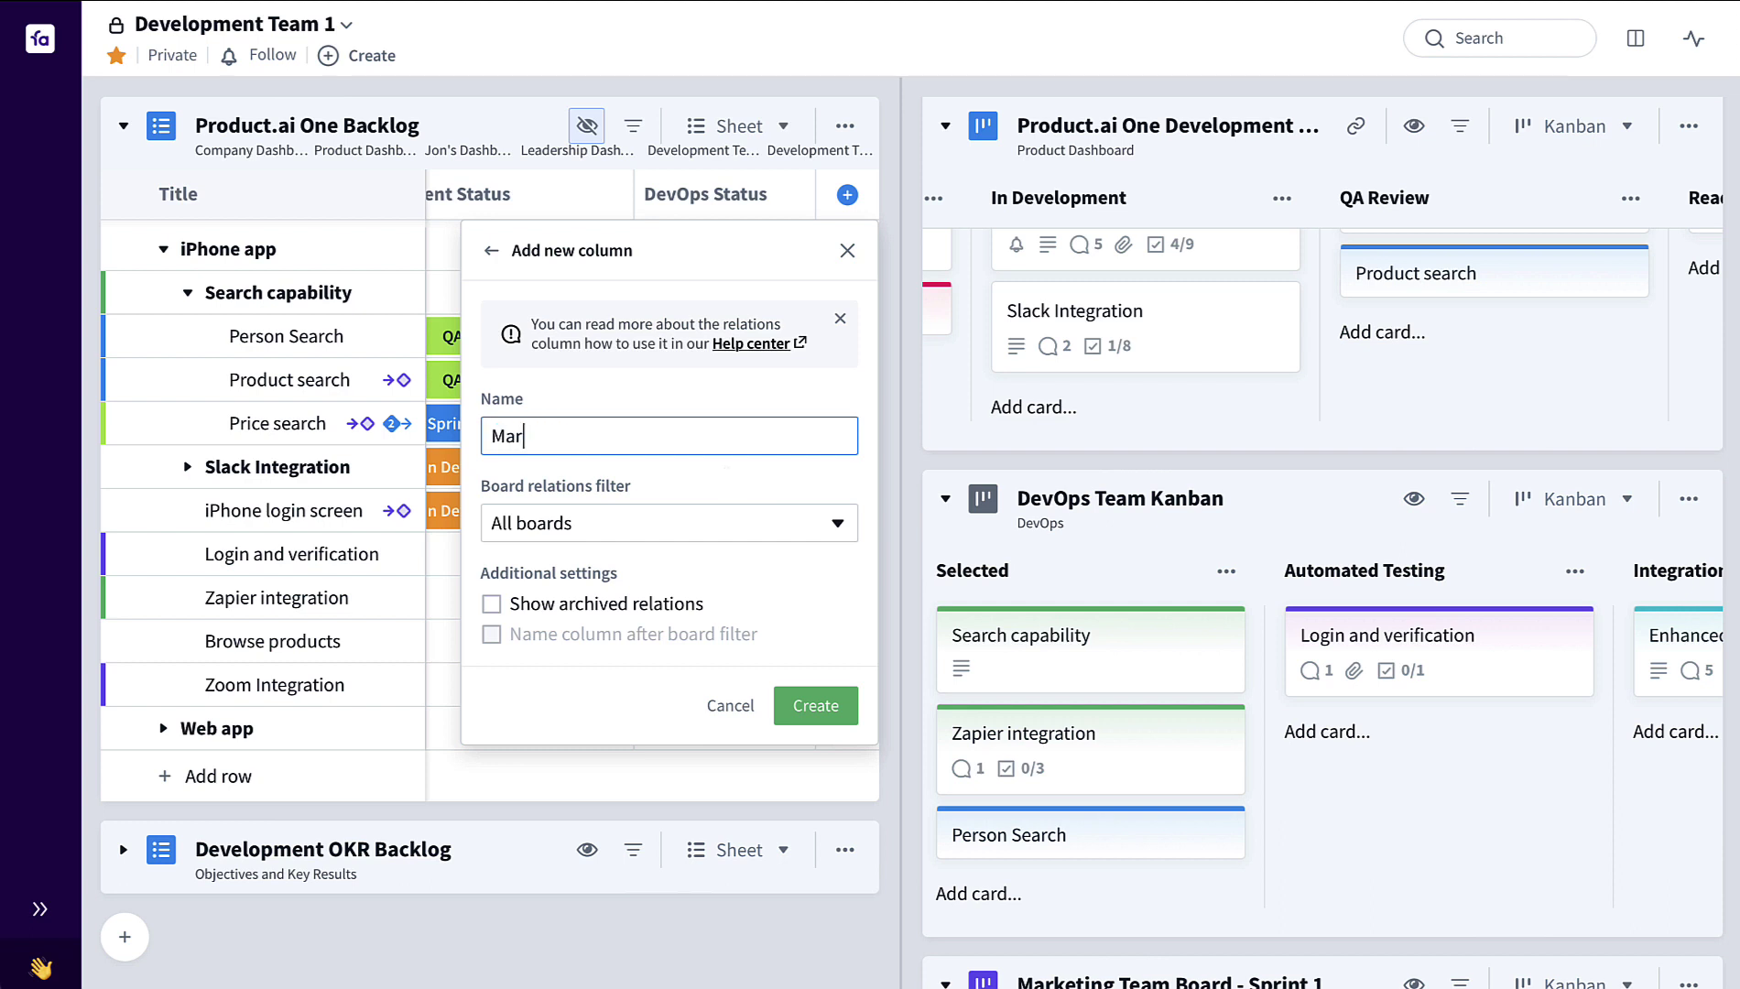
type("keting Status")
left_click(784, 537)
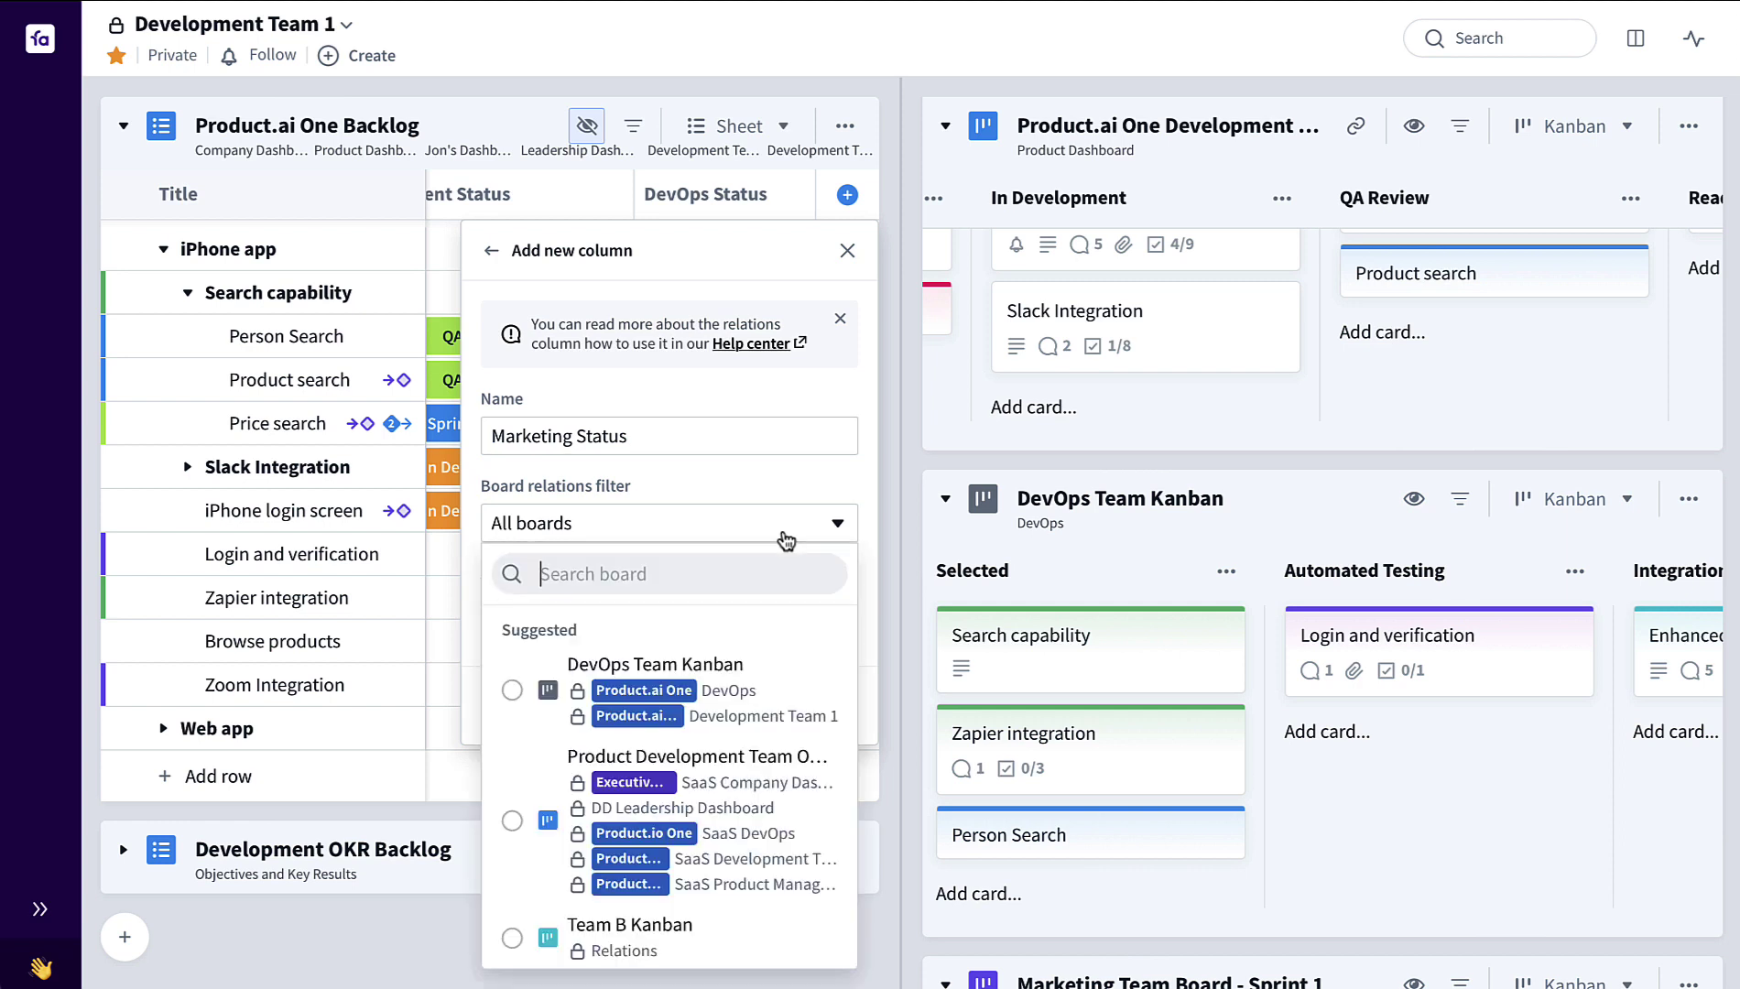
scroll(749, 707, "down", 5)
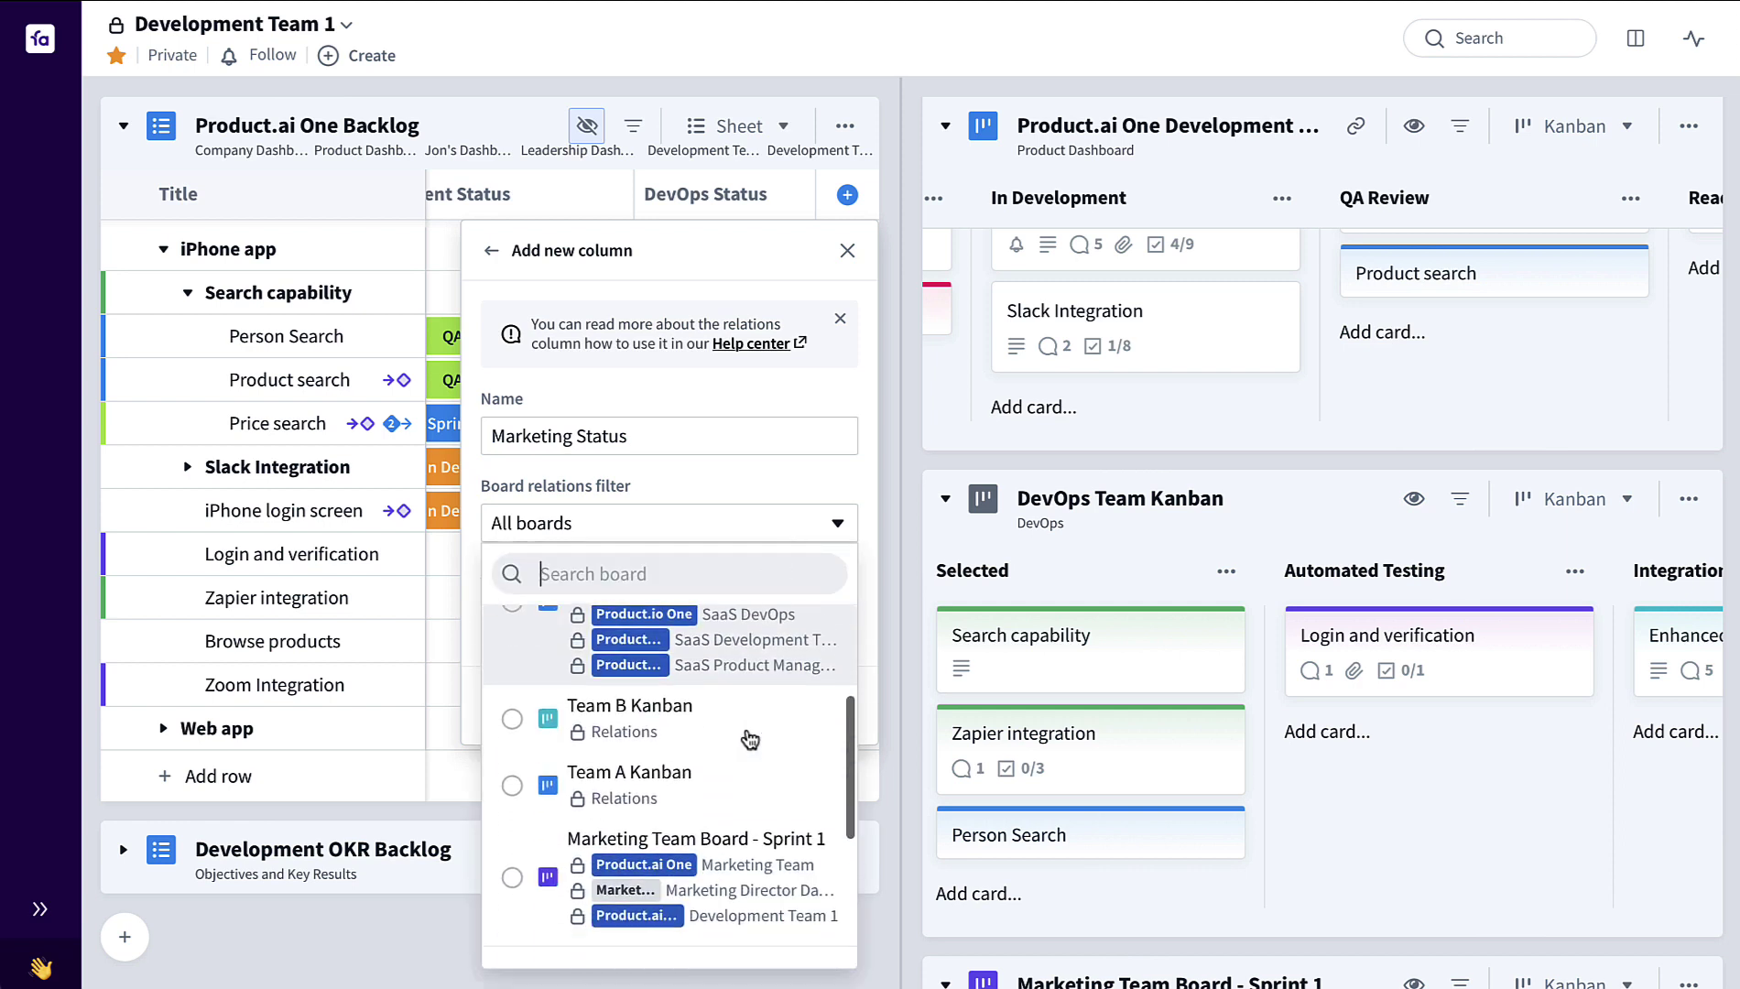
scroll(729, 802, "down", 2)
left_click(753, 792)
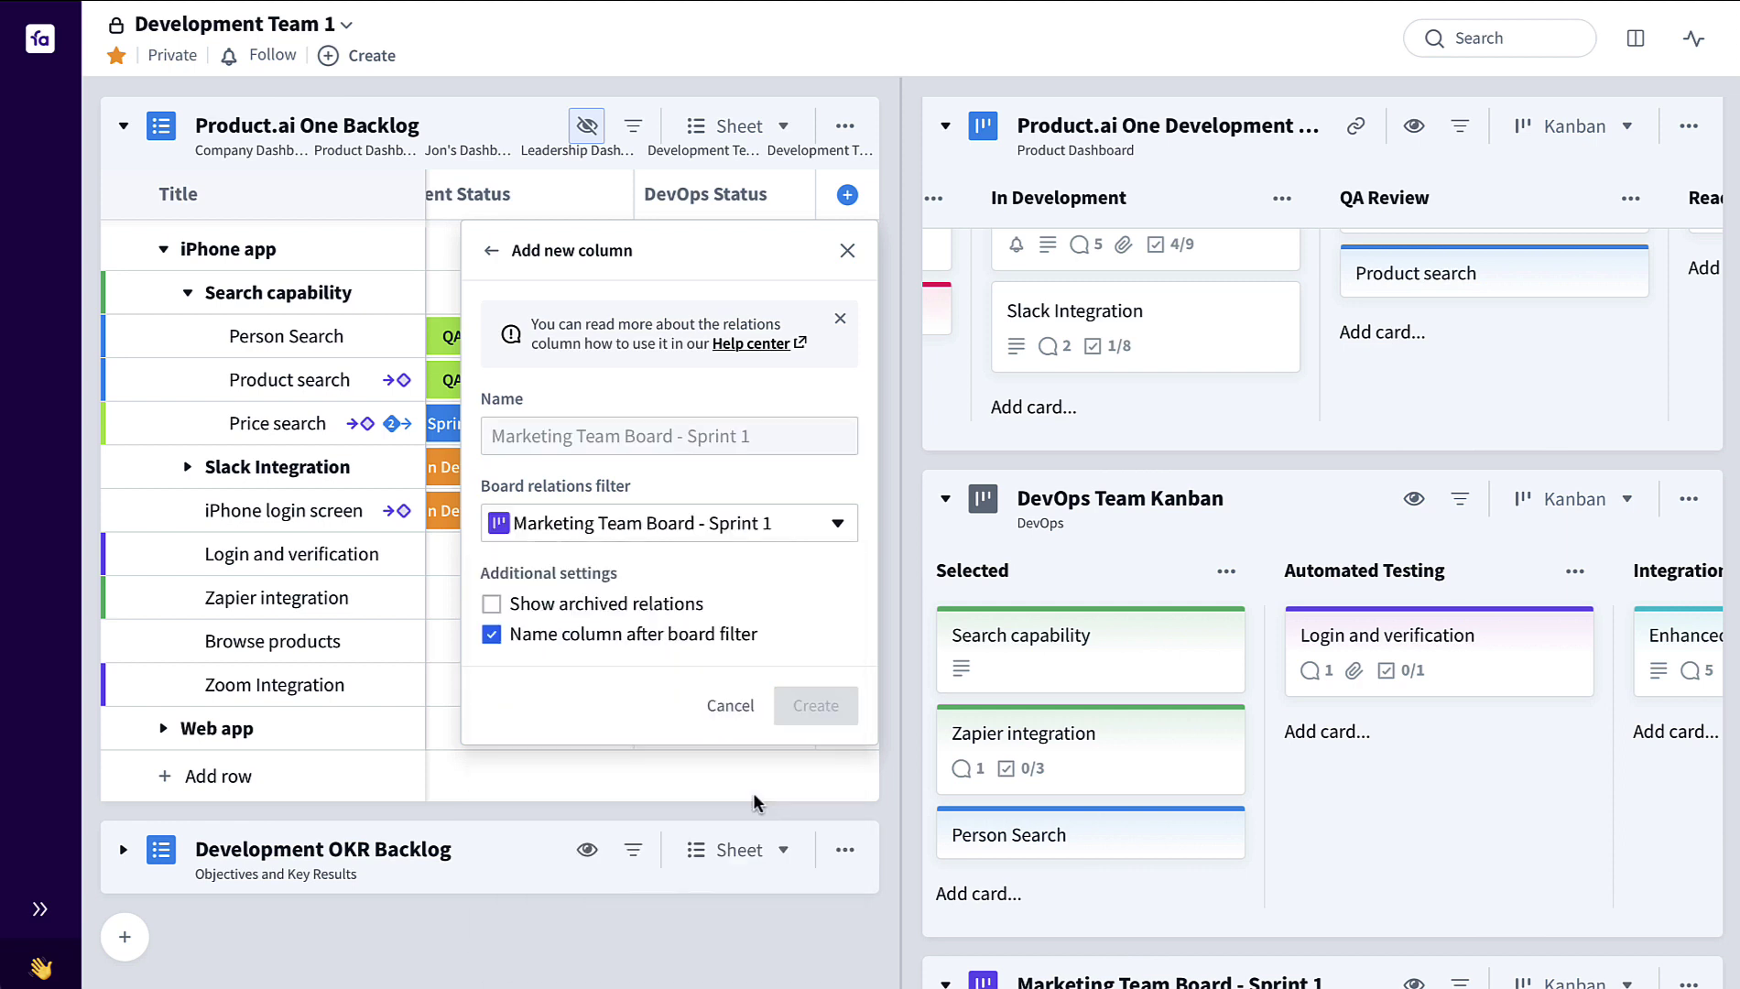
left_click(825, 708)
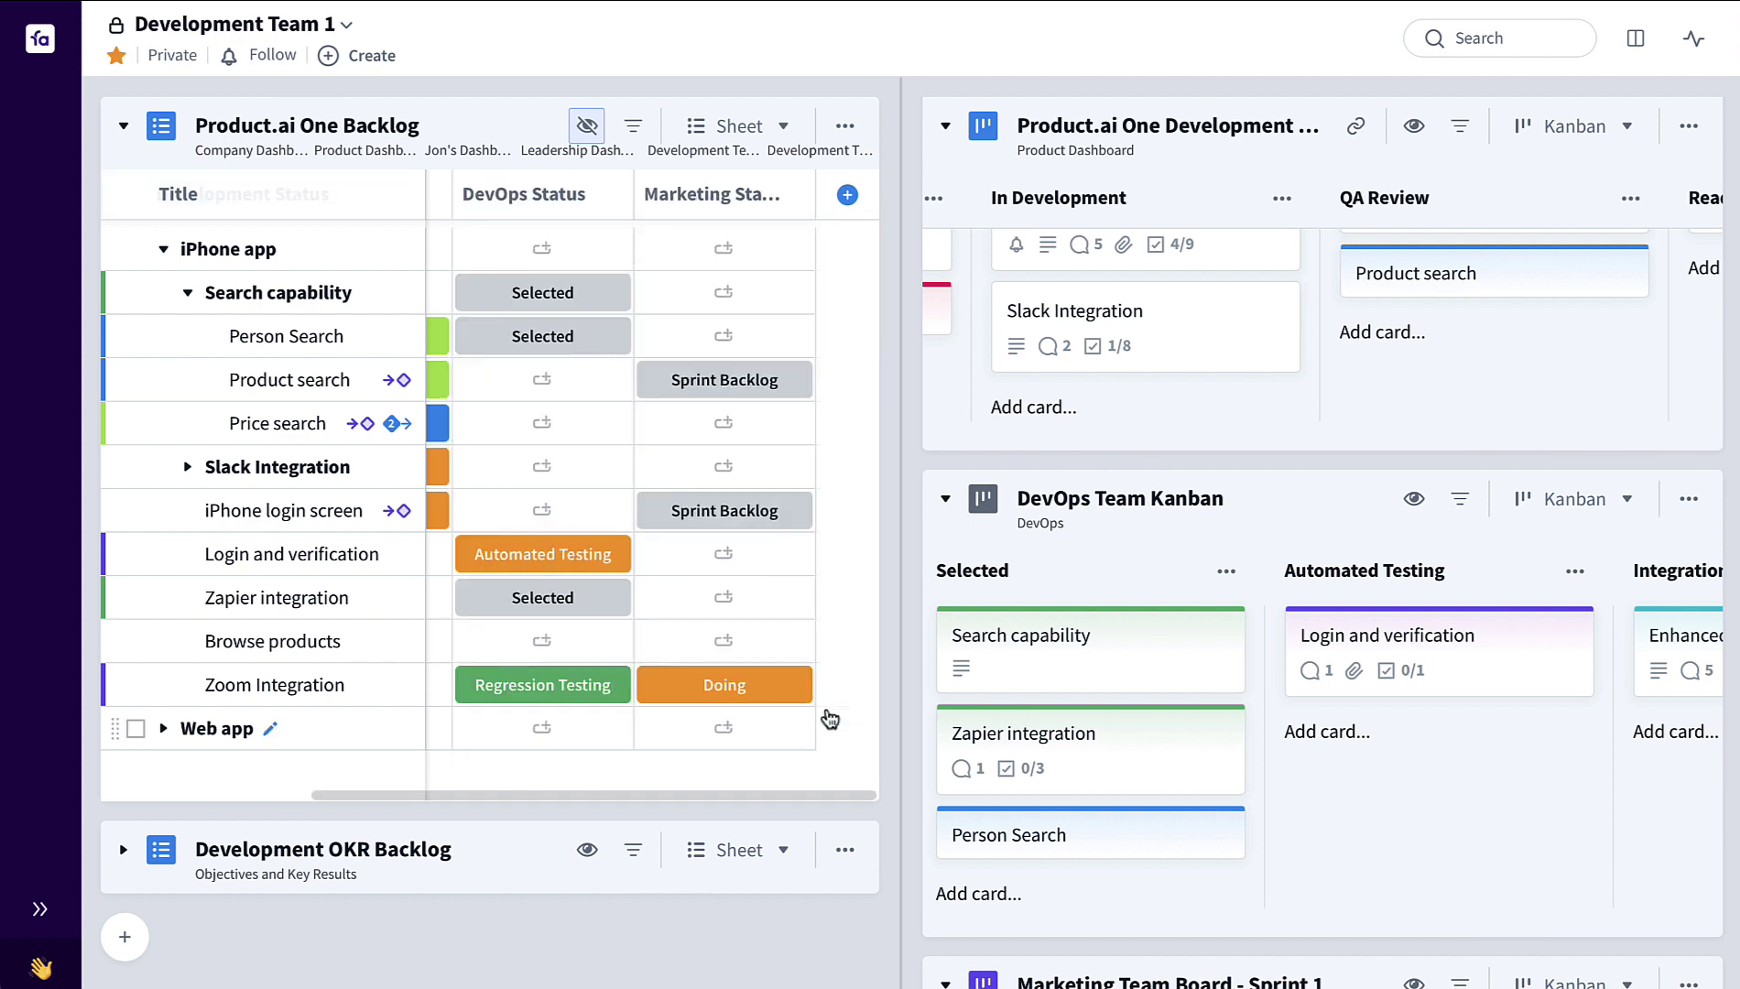
- Add Person Search to Marketing Team Board - Sprint 1 from its empty Marketing Status cell, keeping the Sprint Backlog status
left_click(739, 349)
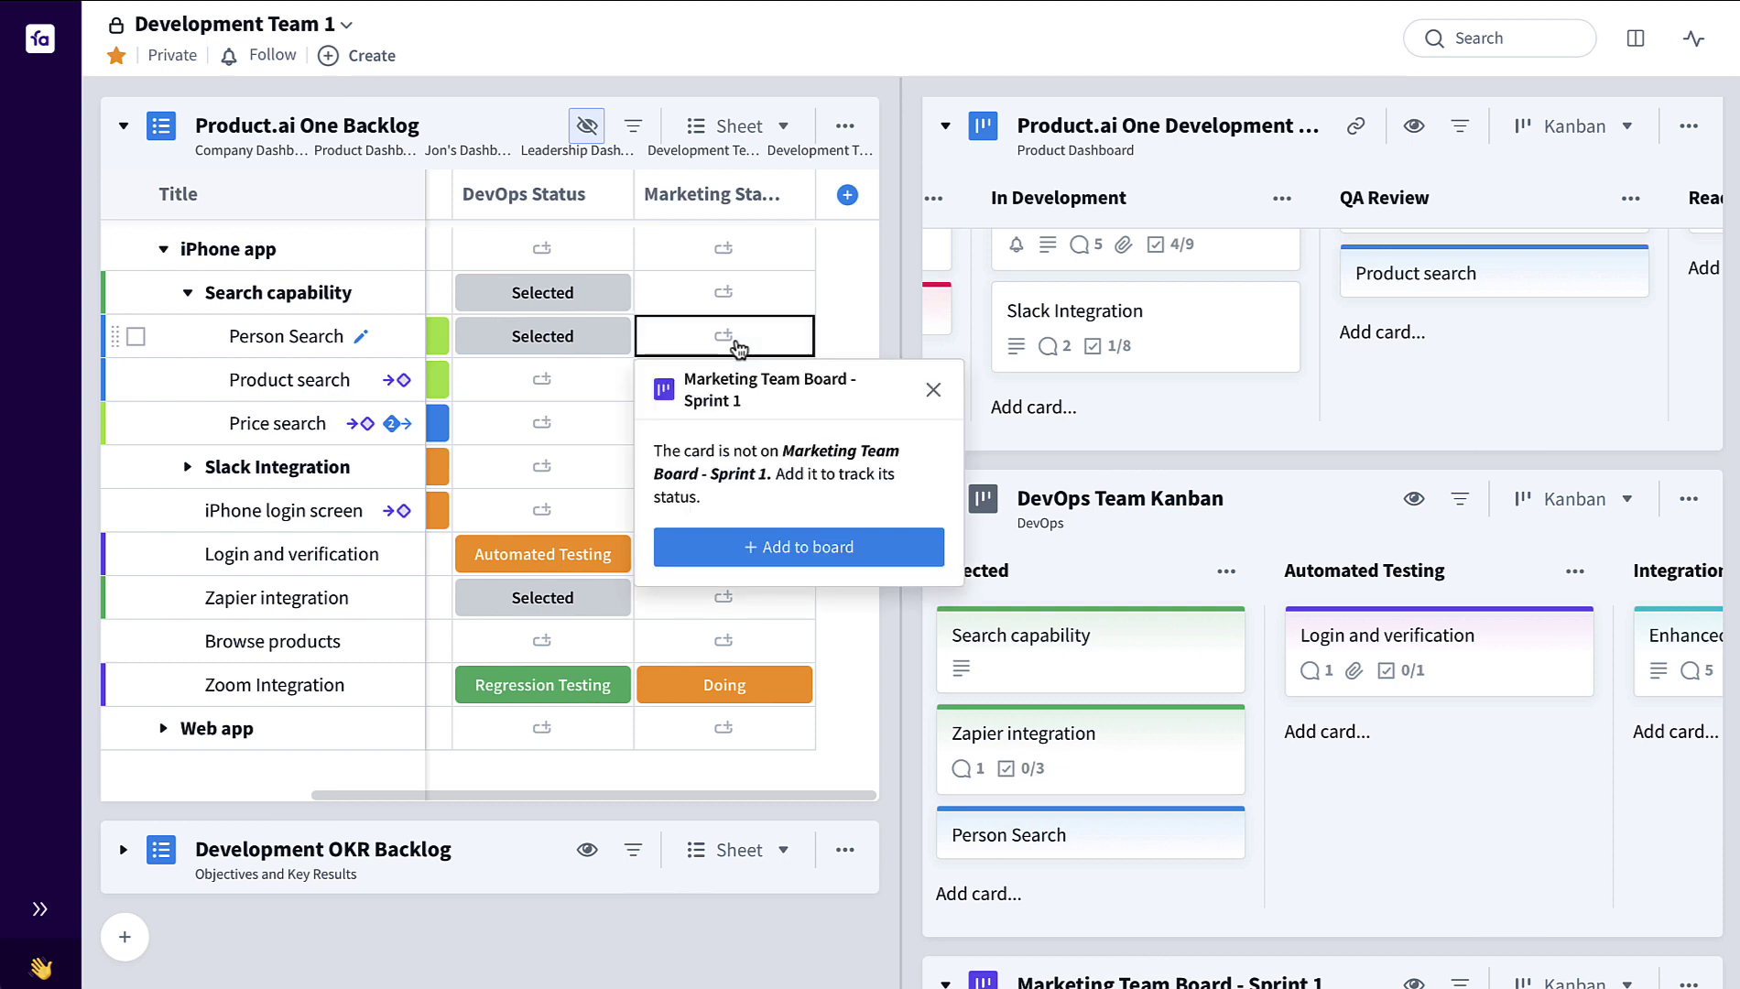
left_click(791, 553)
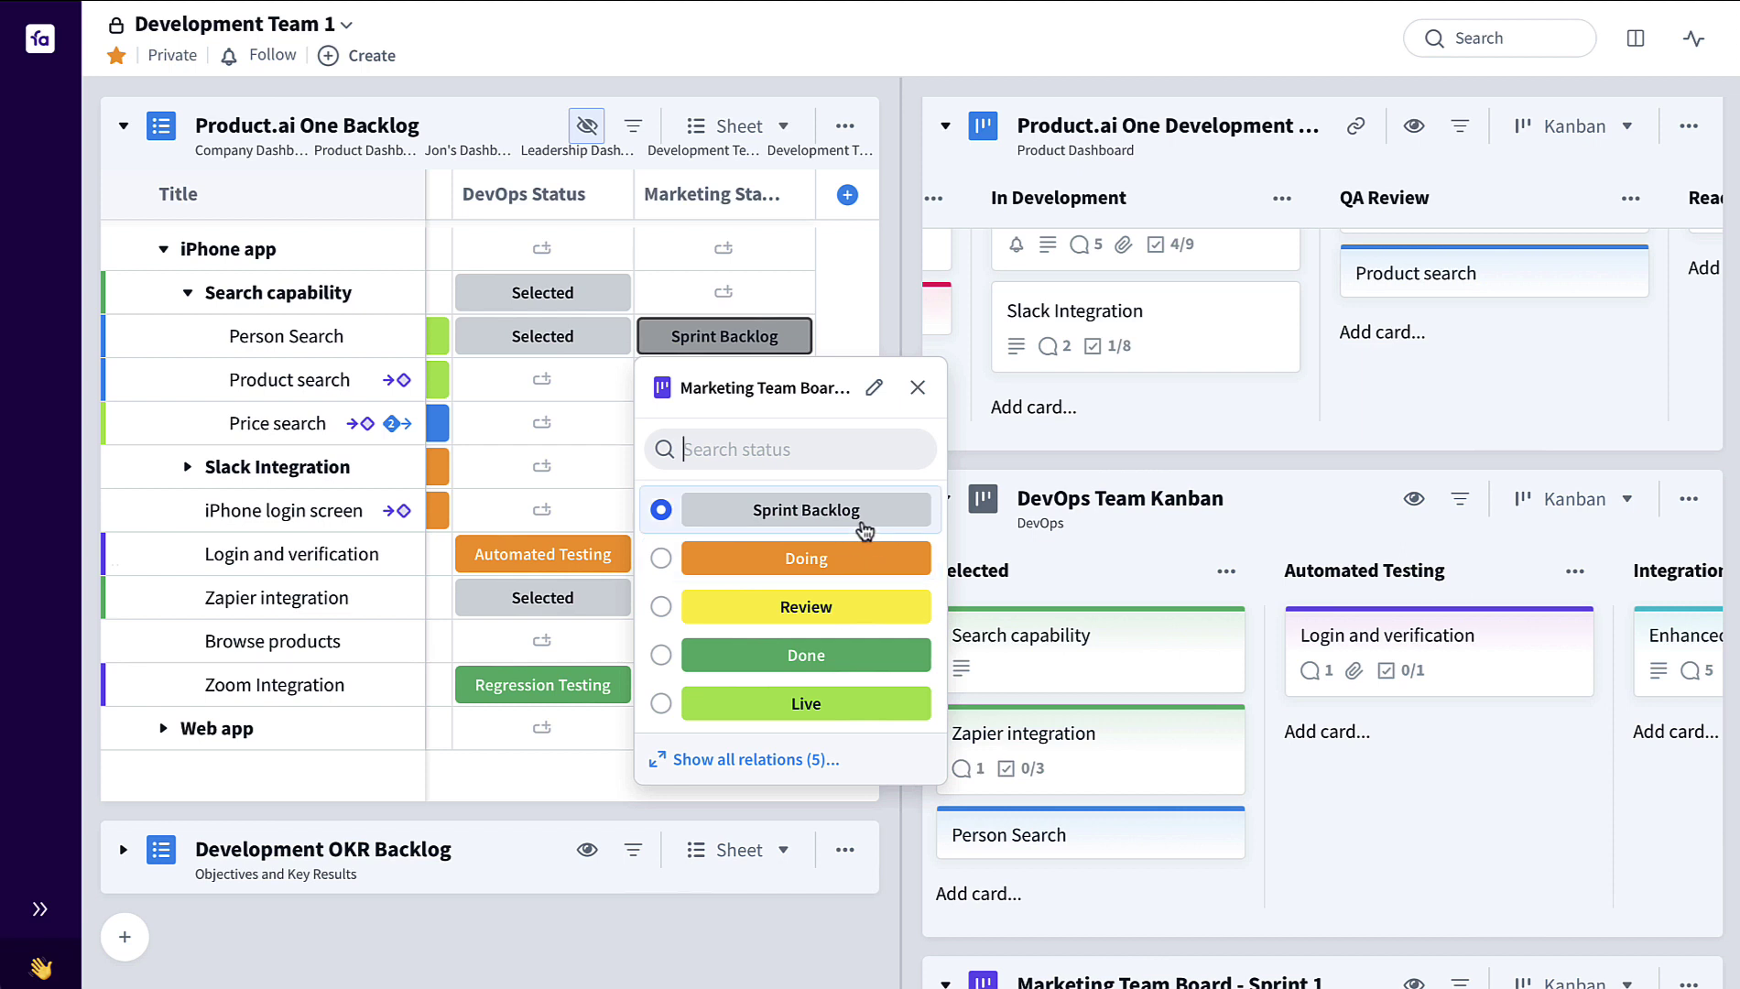
left_click(1278, 783)
- Move the Person Search card to Doing on Marketing Team Board - Sprint 1
scroll(1278, 783, "down", 5)
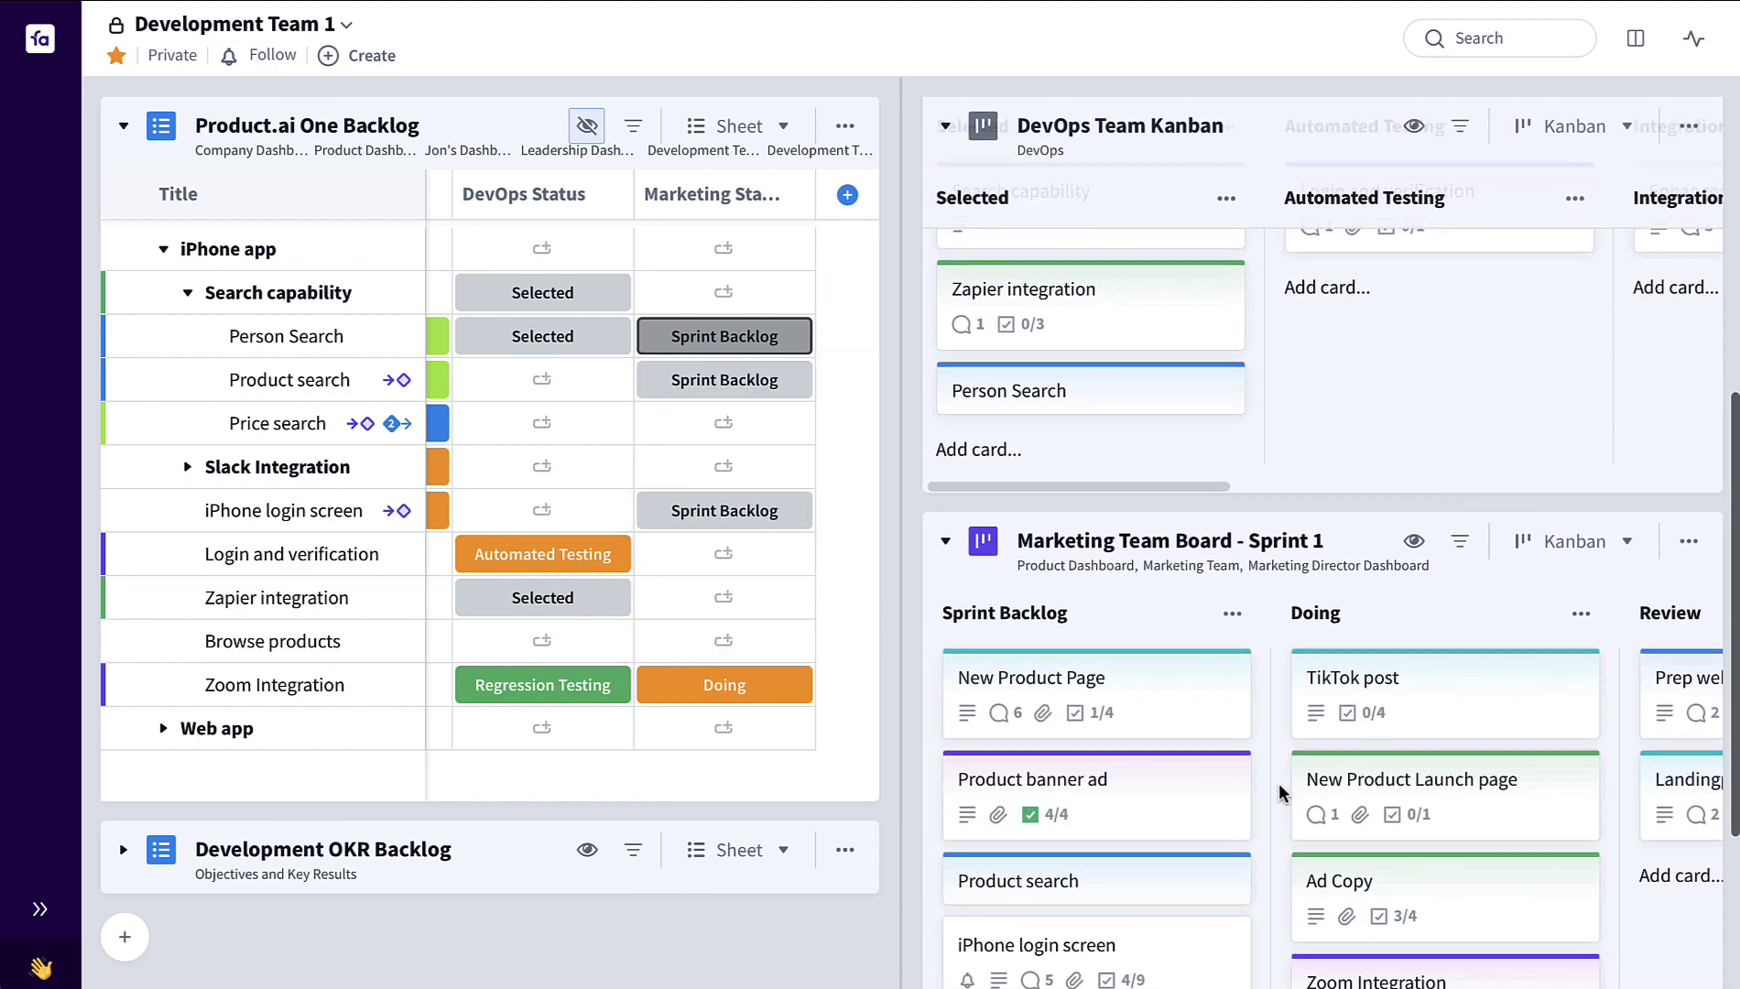
scroll(1278, 783, "down", 1)
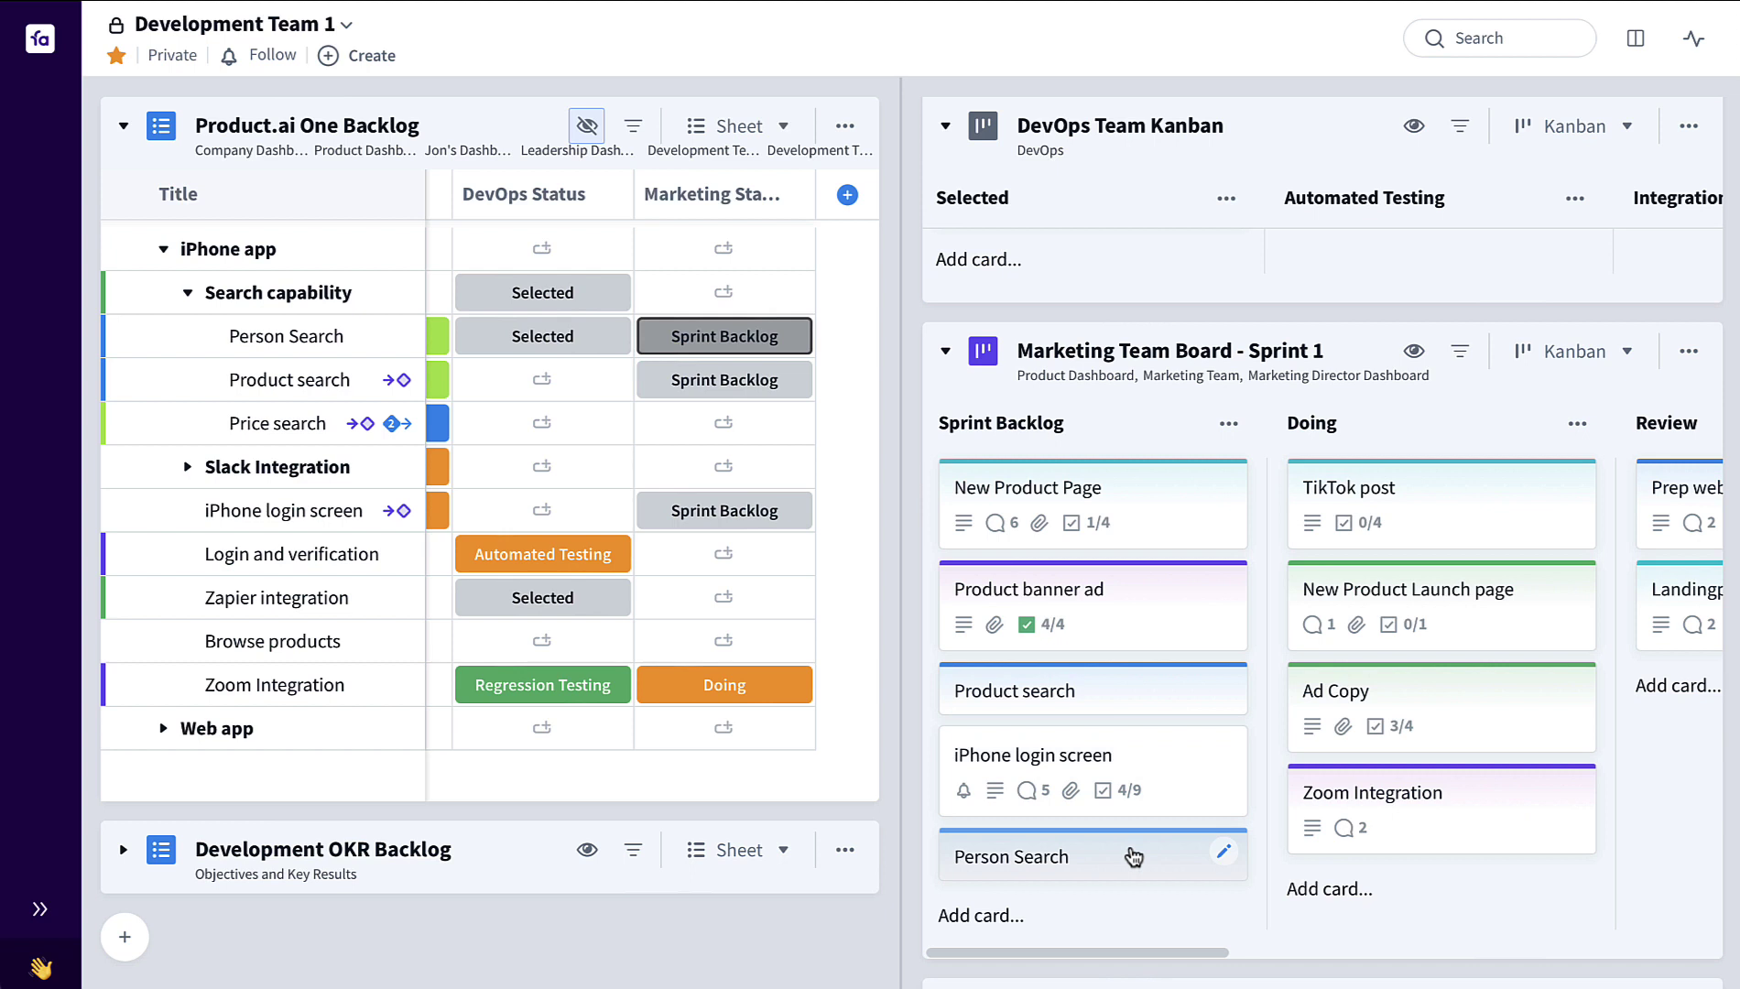
left_click_drag(1134, 857, 1474, 513)
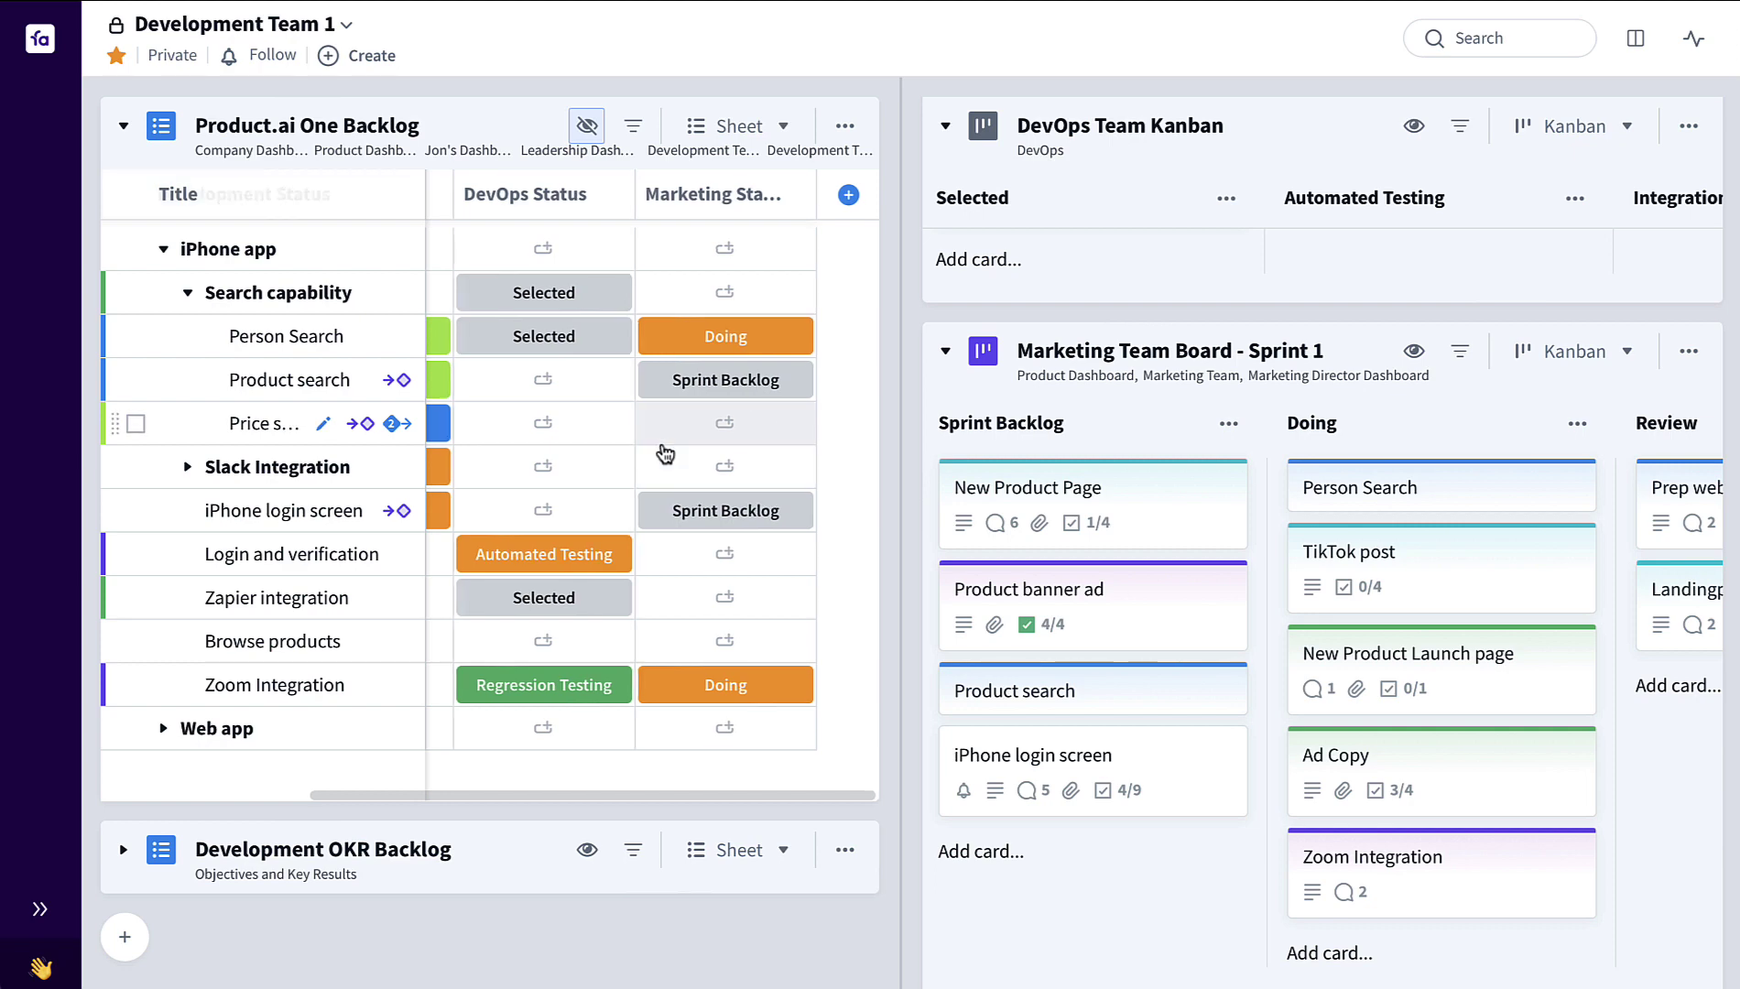
- Move the Person Search card to Automated Testing on DevOps Team Kanban
scroll(666, 454, "left", 4)
scroll(1165, 280, "up", 3)
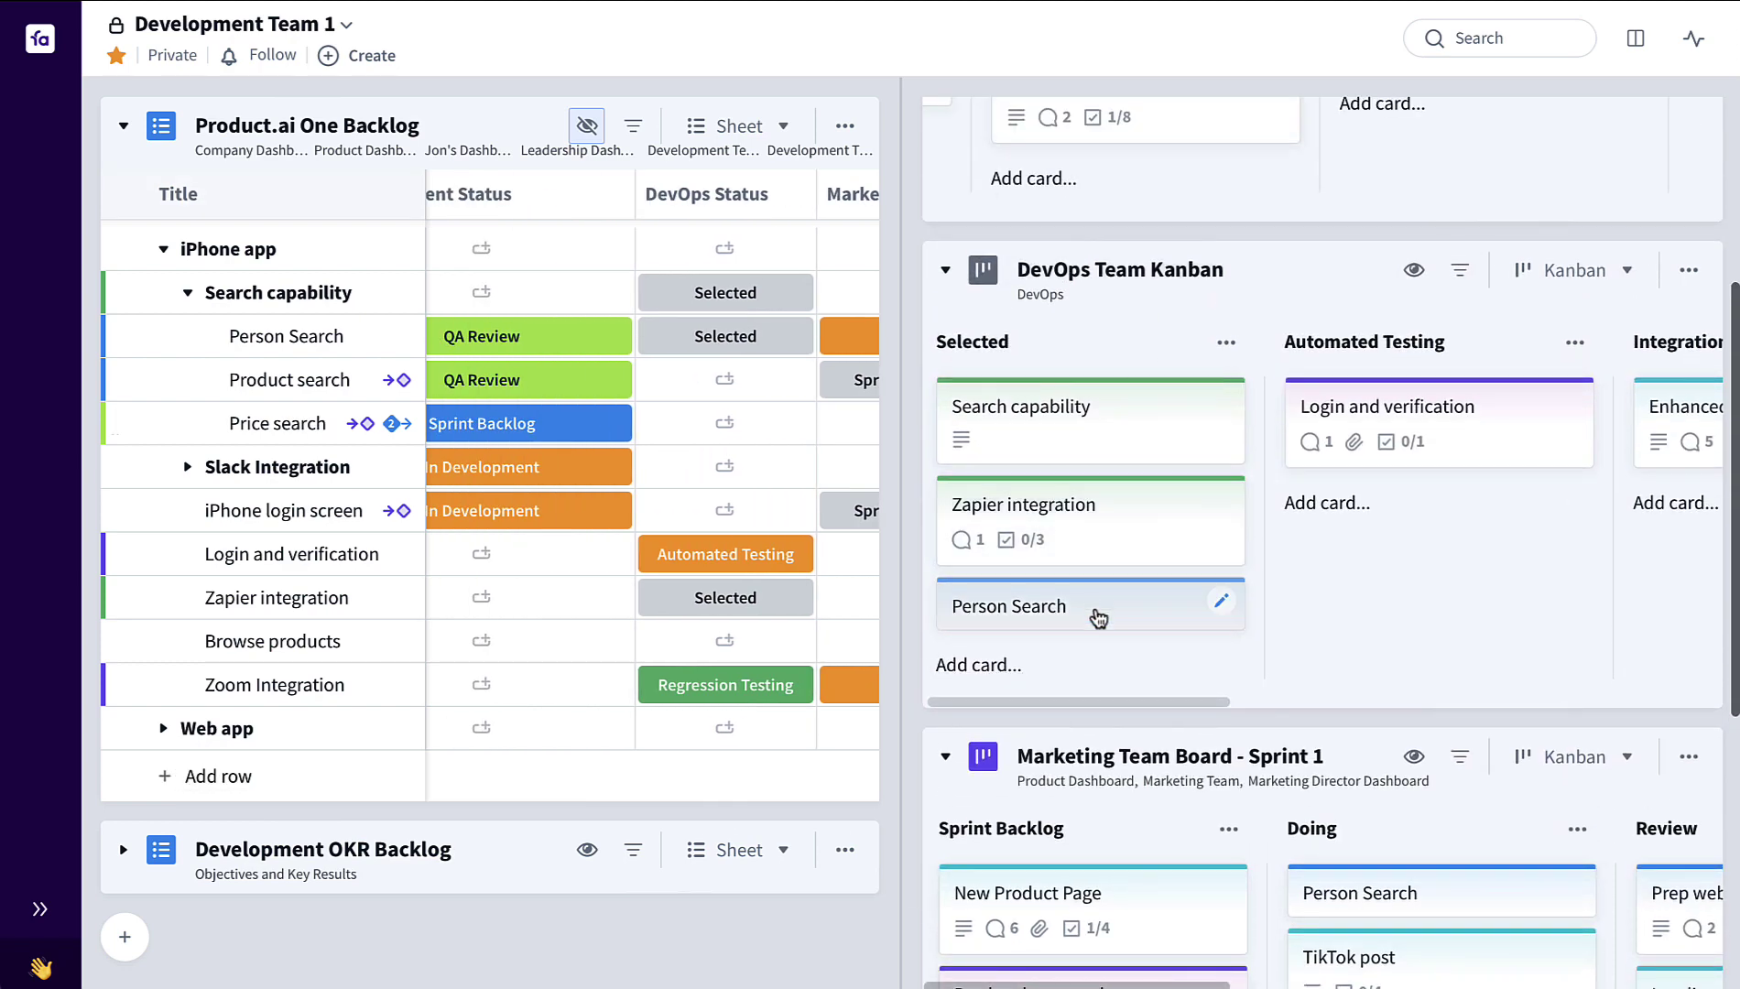
left_click_drag(1099, 610, 1428, 412)
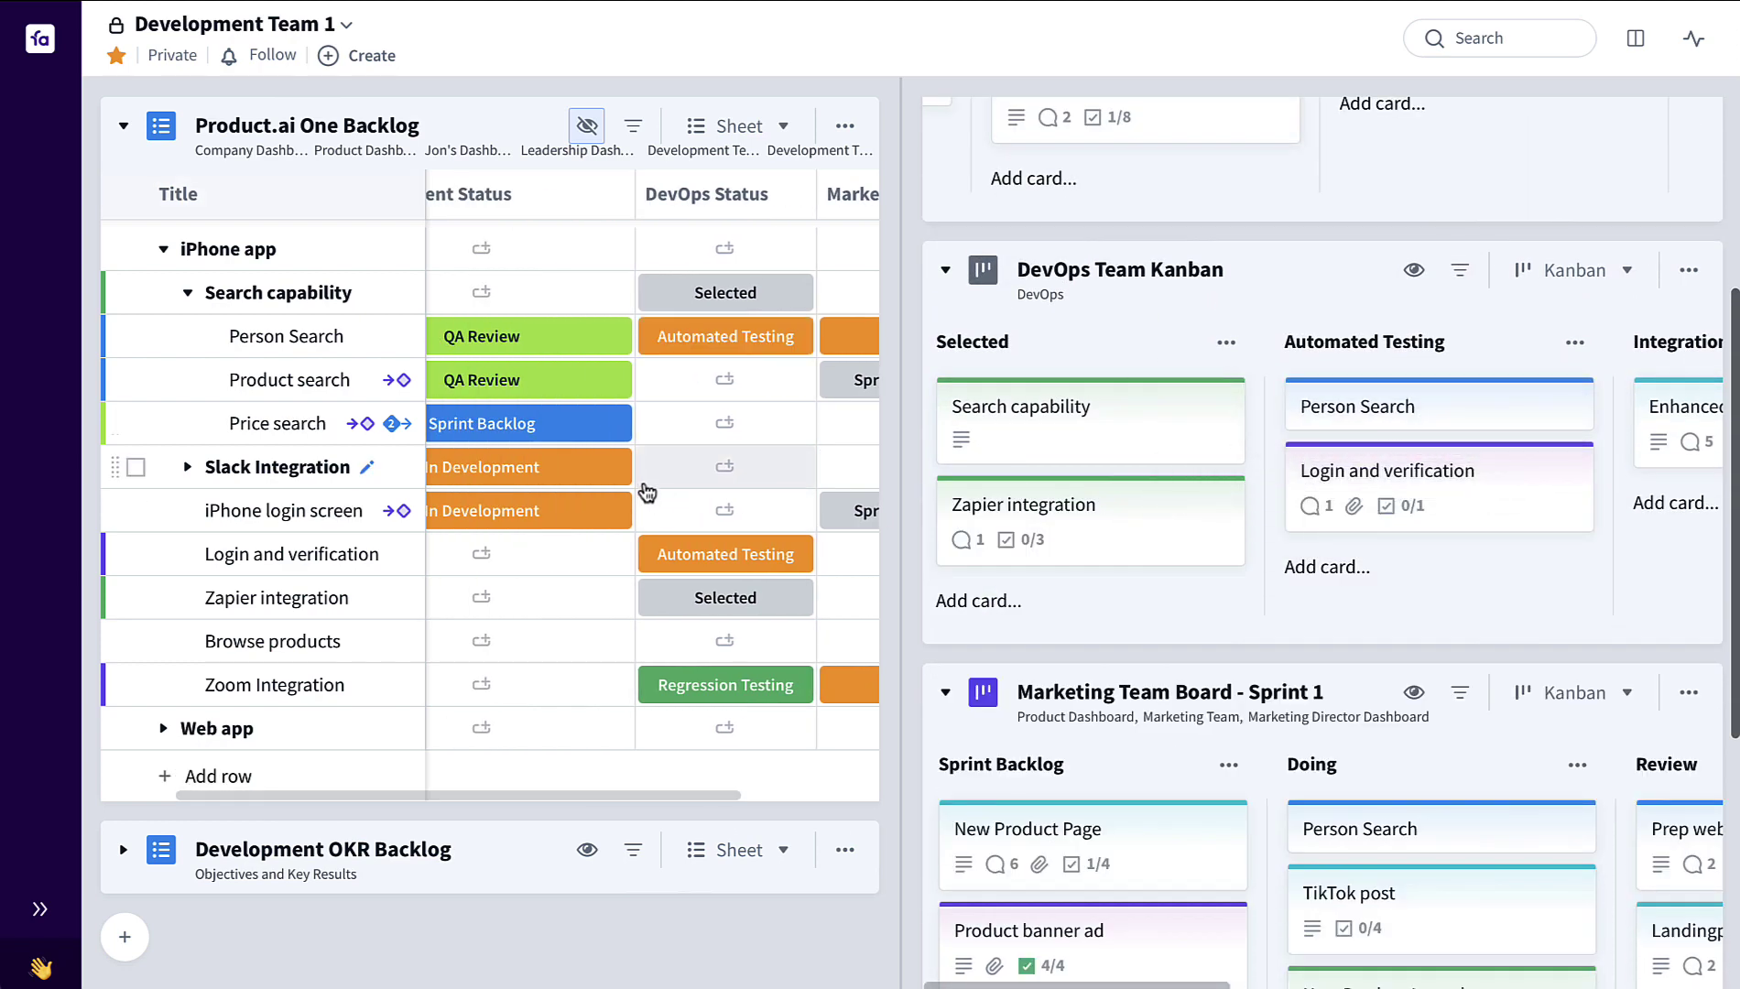
- Narrow the Development Status column in the backlog so more of the neighbouring status columns fit
scroll(647, 492, "left", 1)
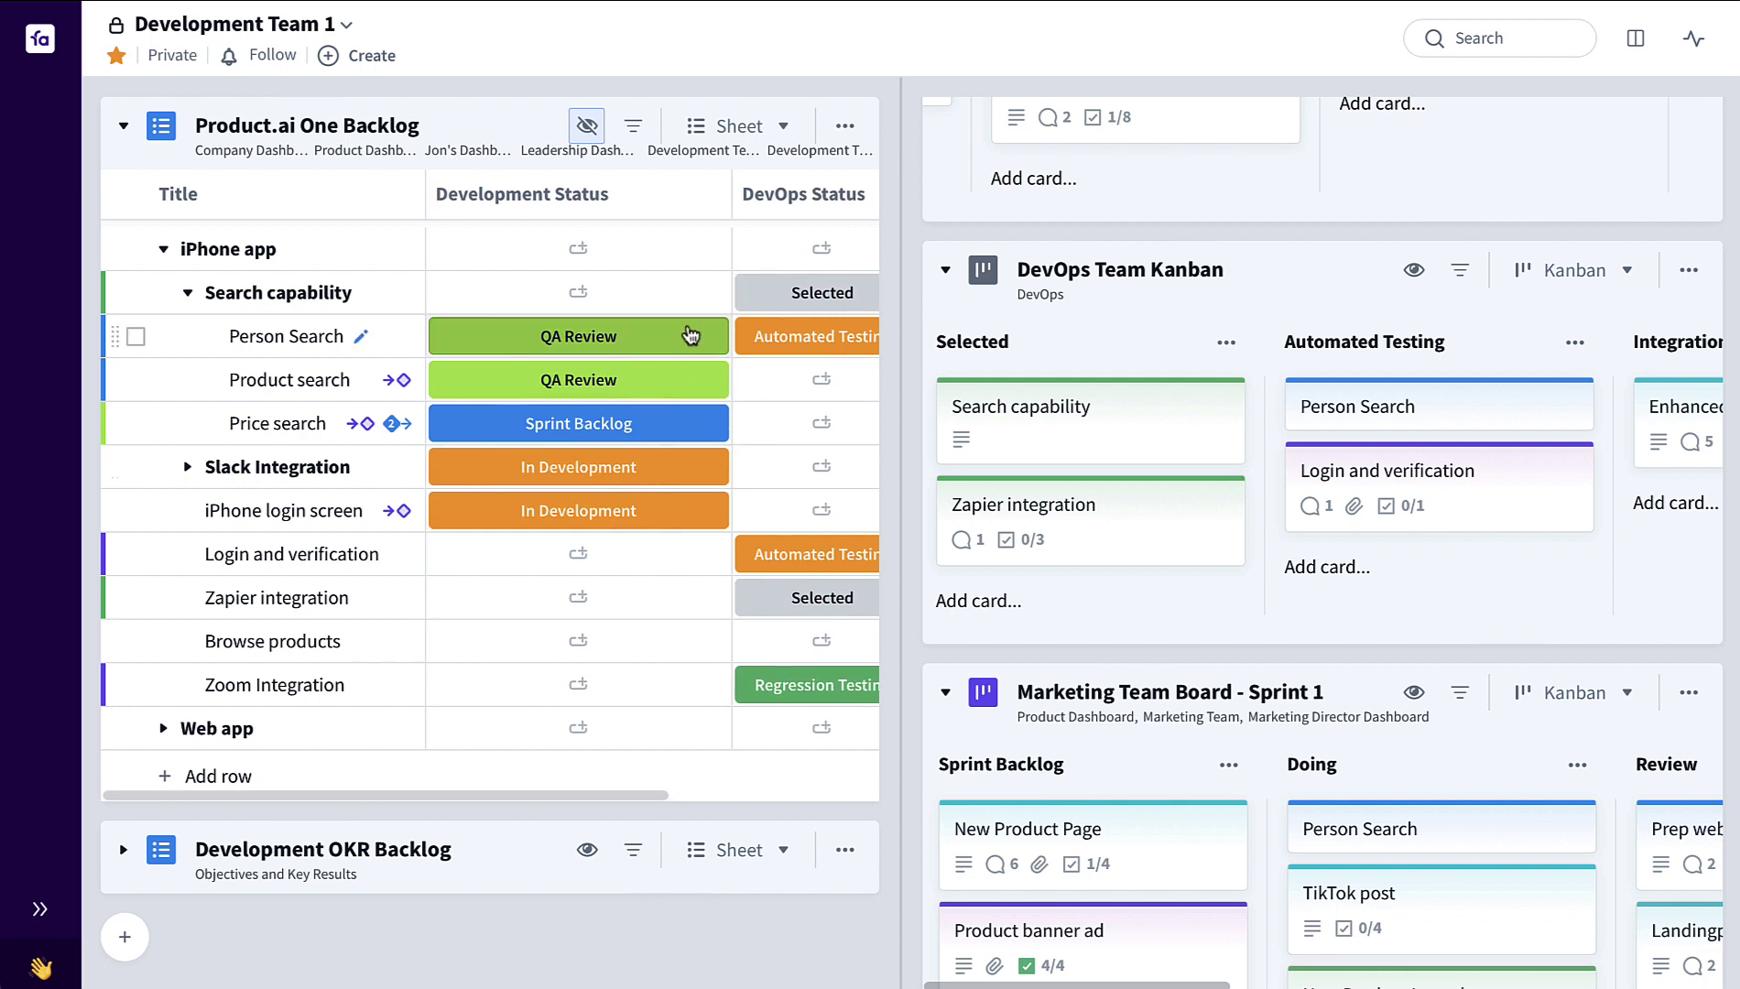
left_click_drag(730, 194, 672, 204)
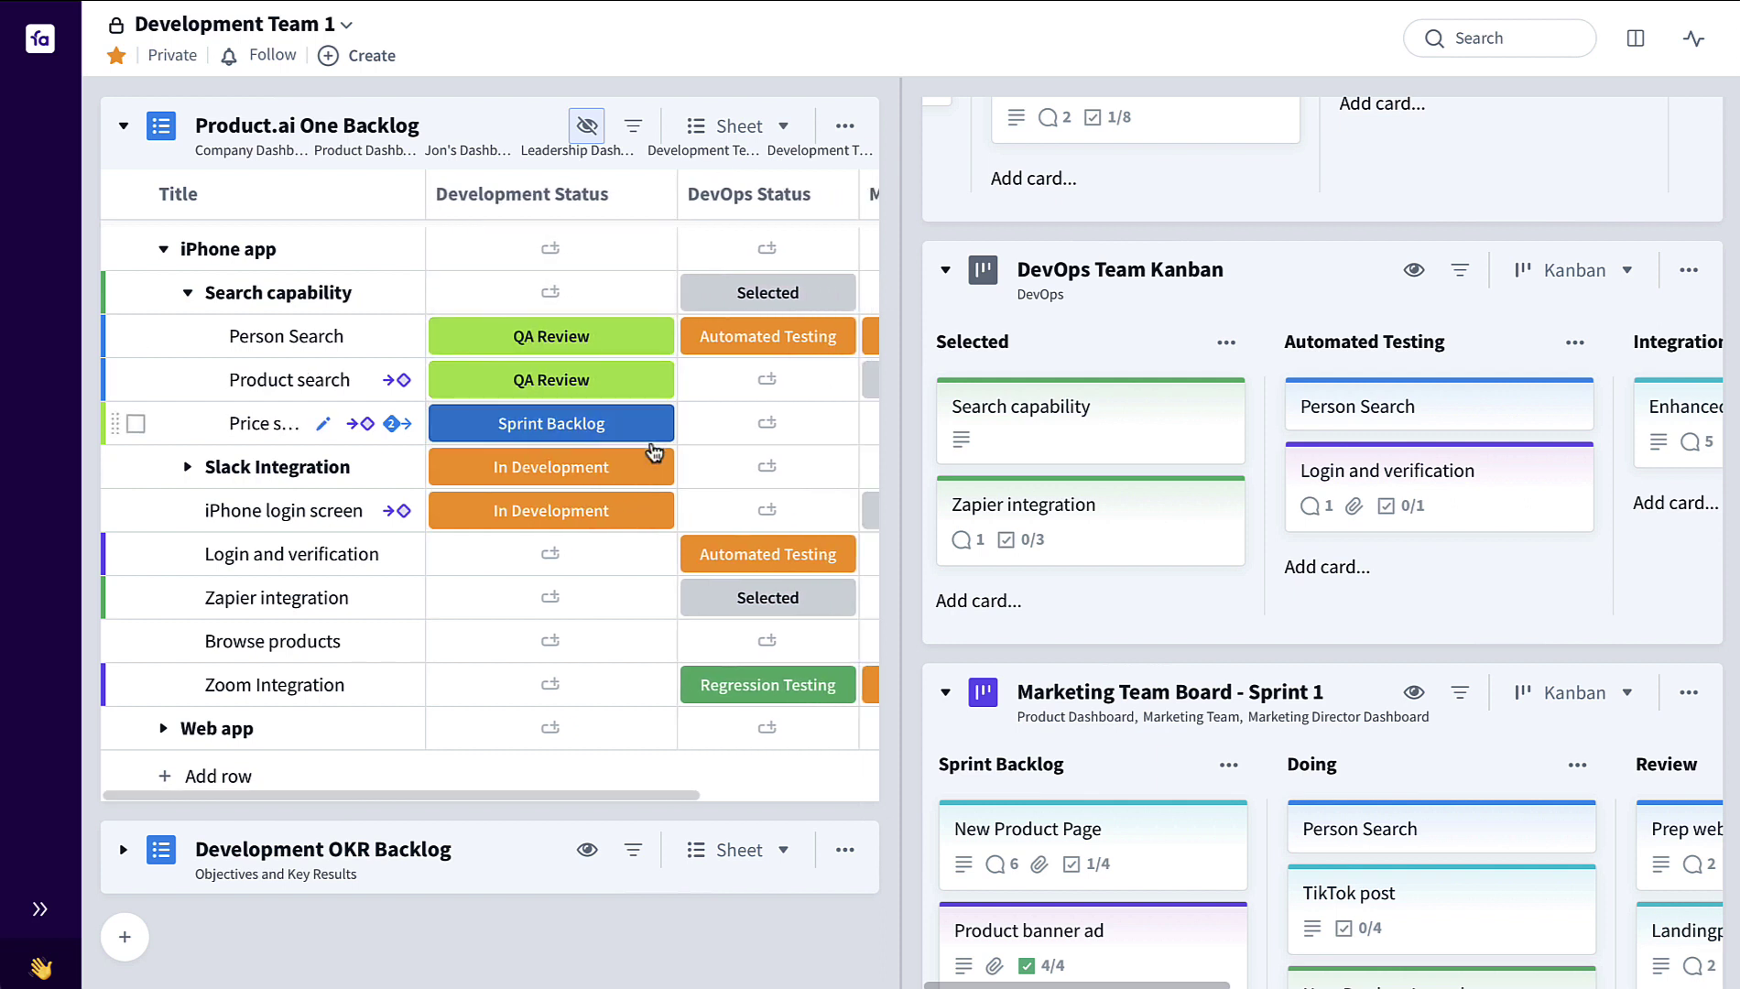
scroll(653, 454, "right", 1)
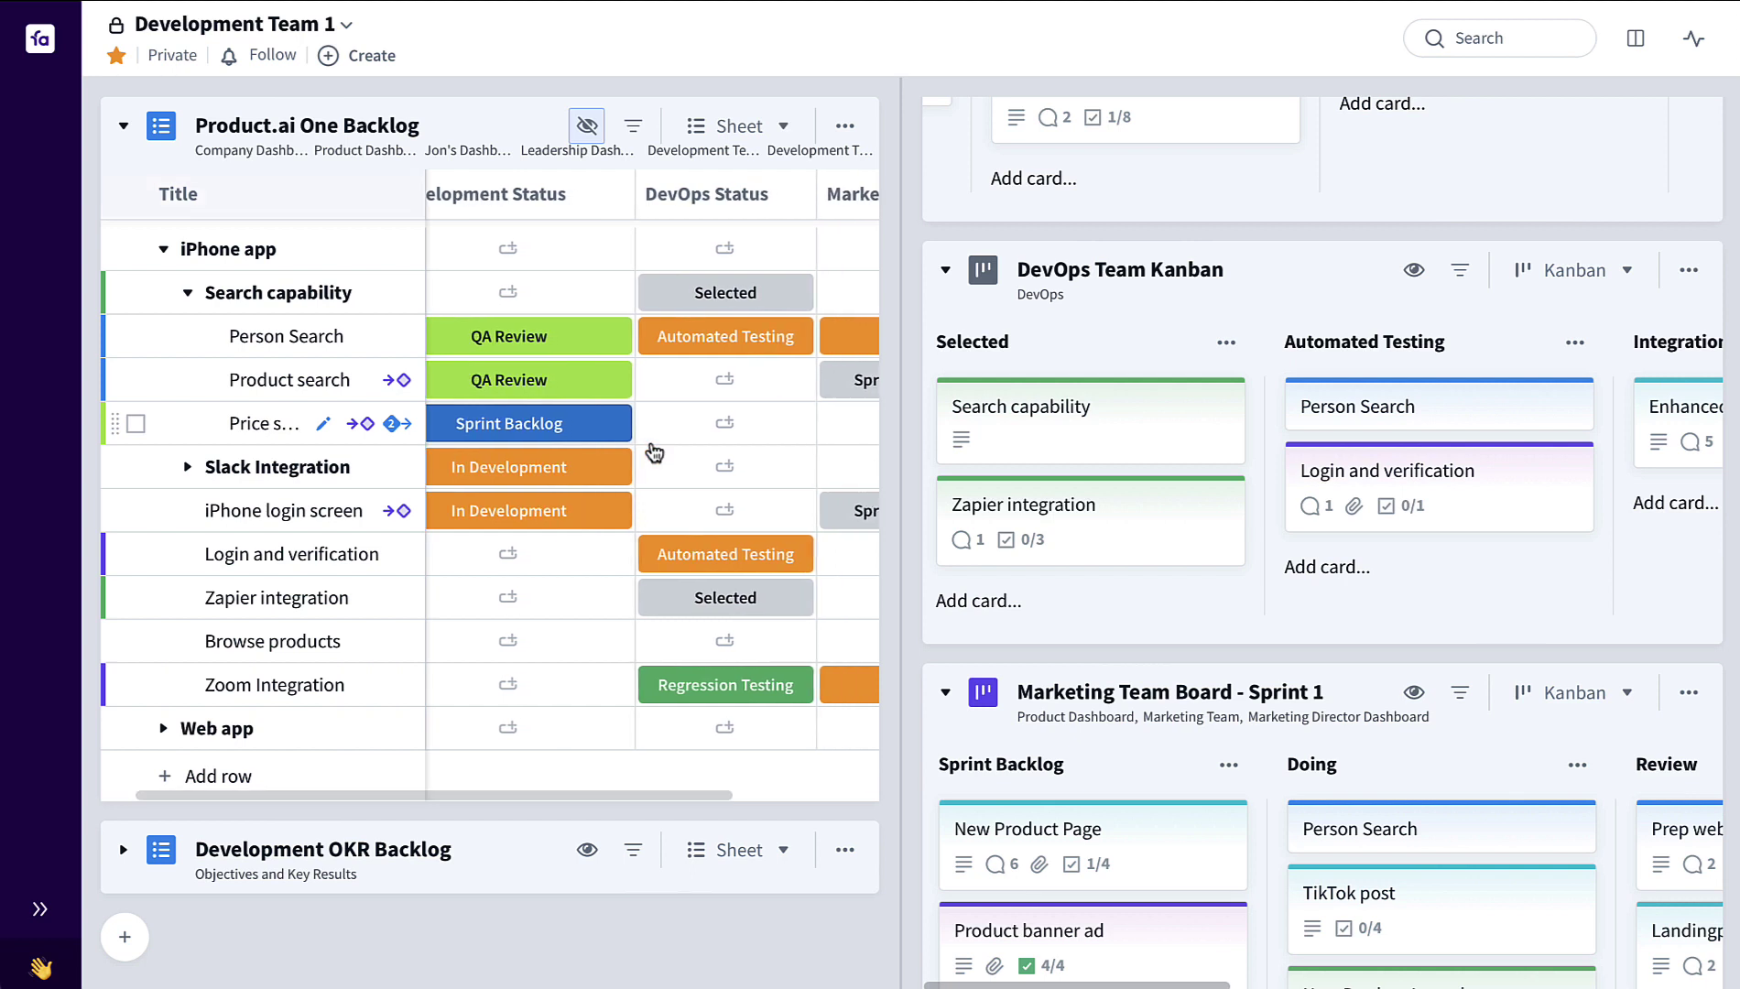
- Compare Person Search's development, DevOps and marketing statuses across the Product.ai One Backlog columns
scroll(654, 452, "left", 1)
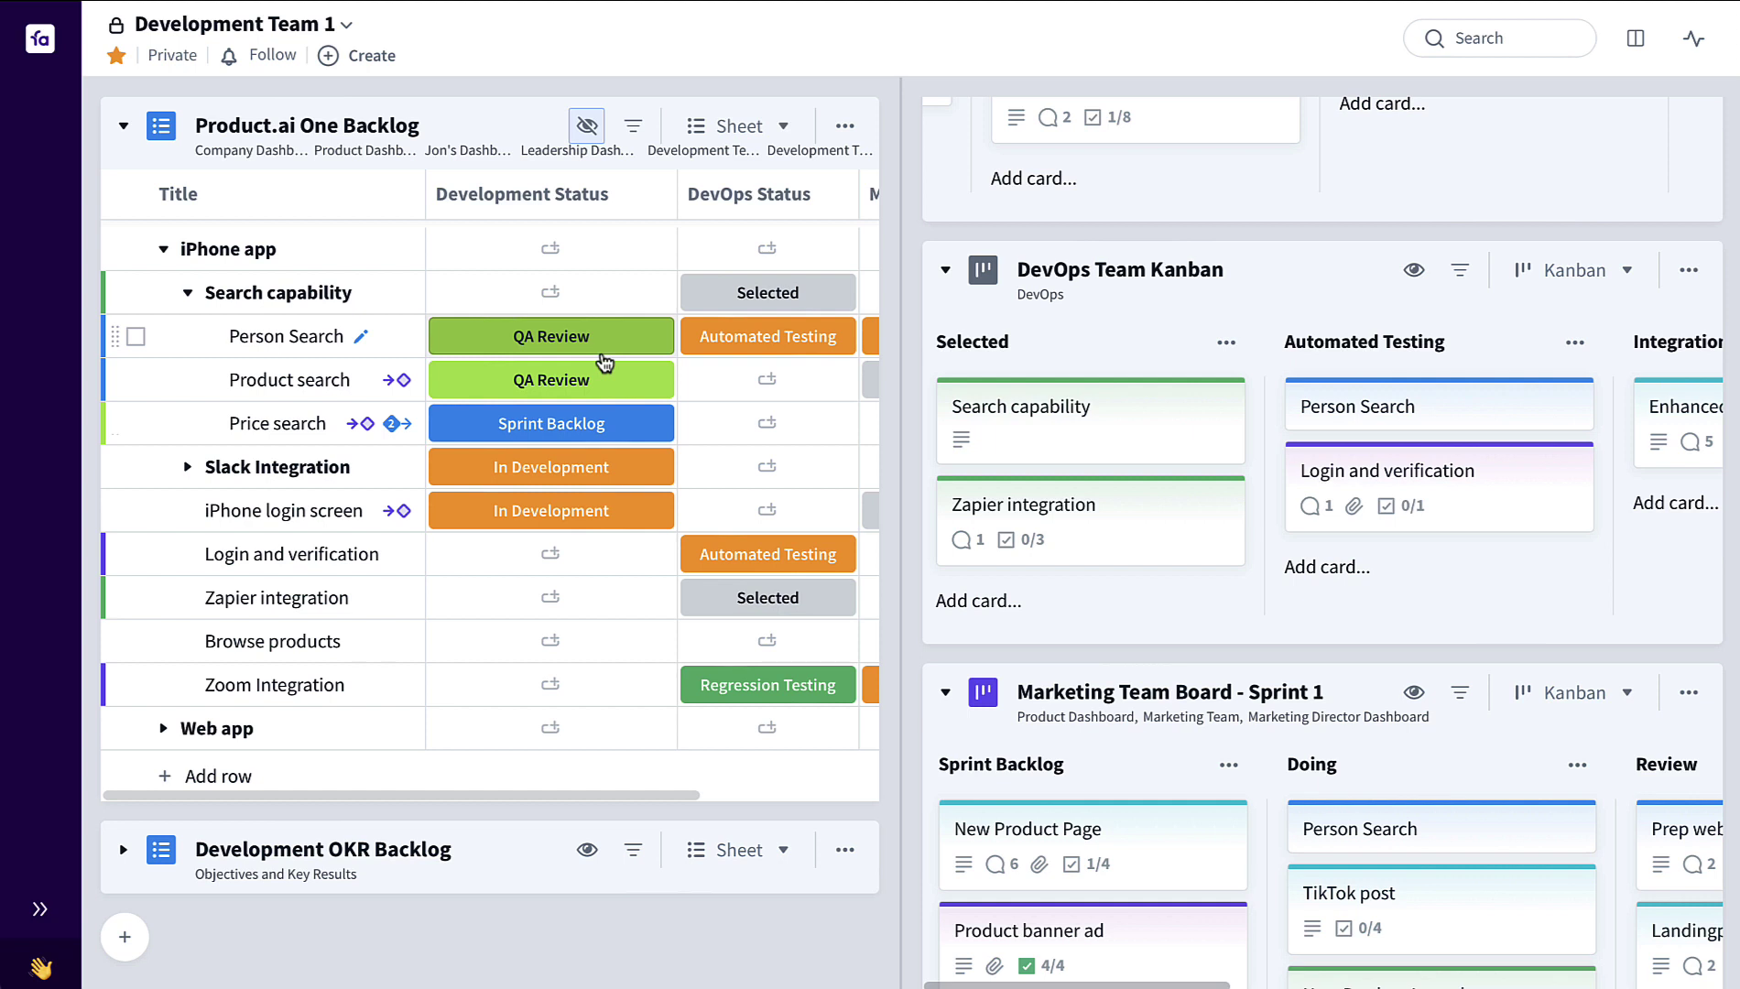
scroll(605, 362, "right", 3)
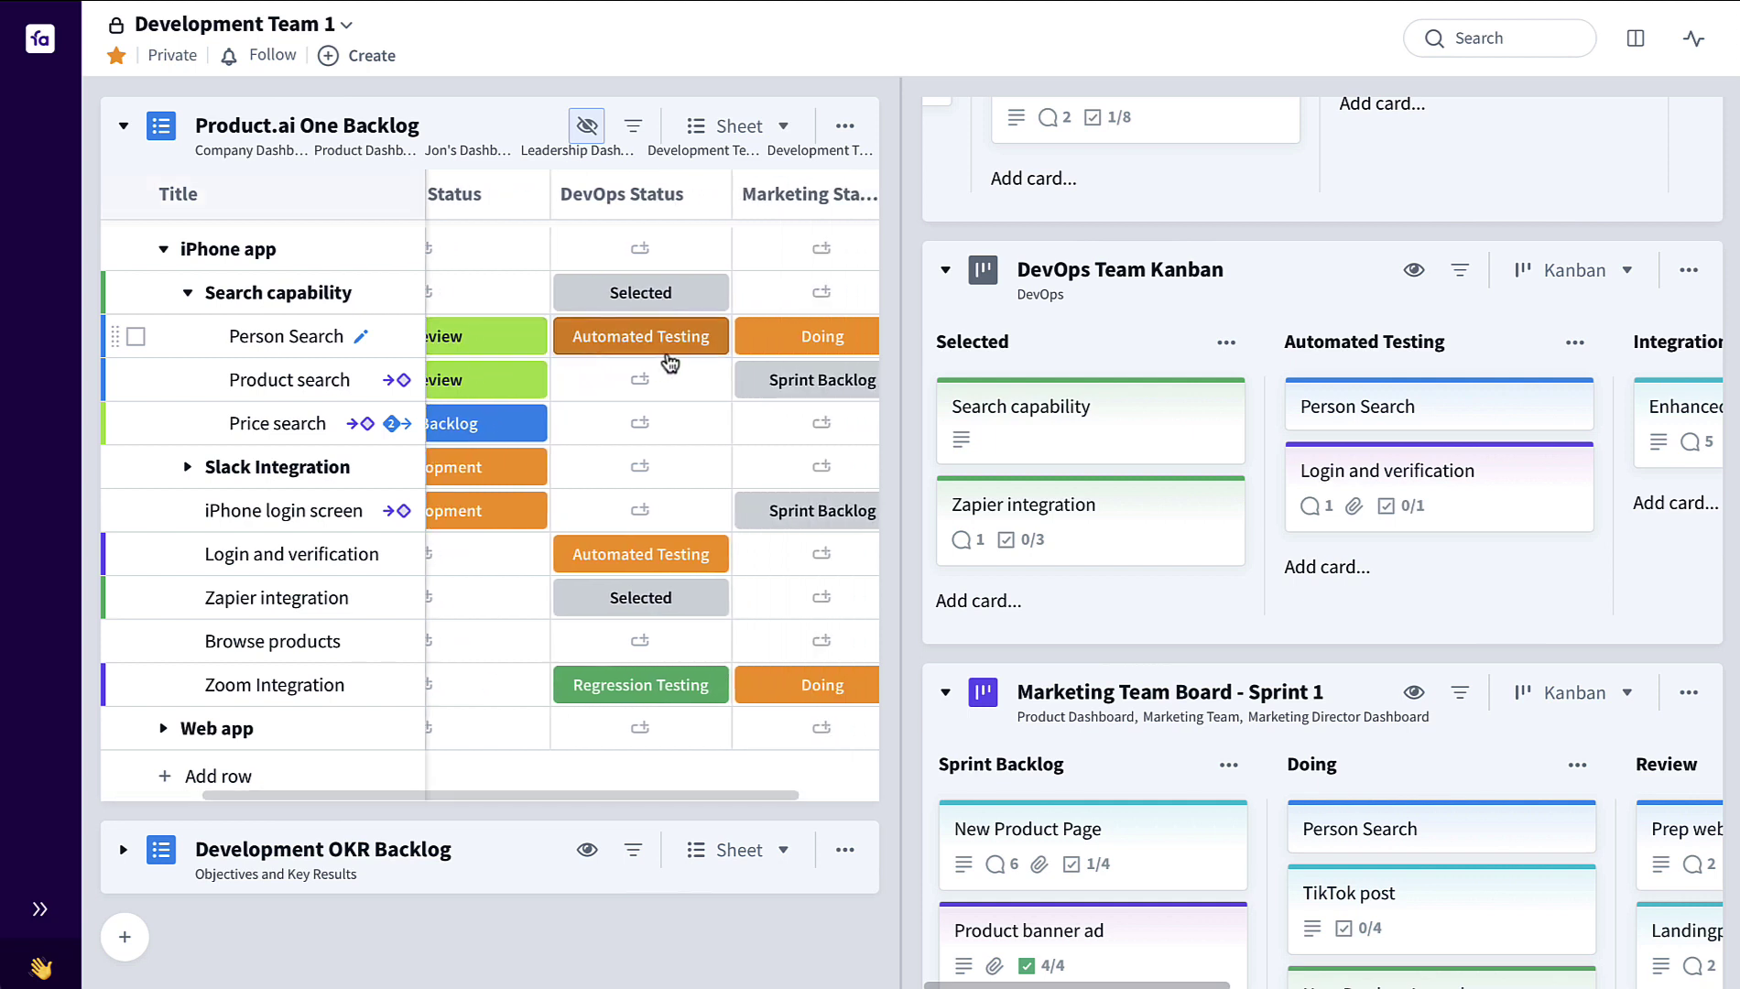
scroll(671, 364, "right", 2)
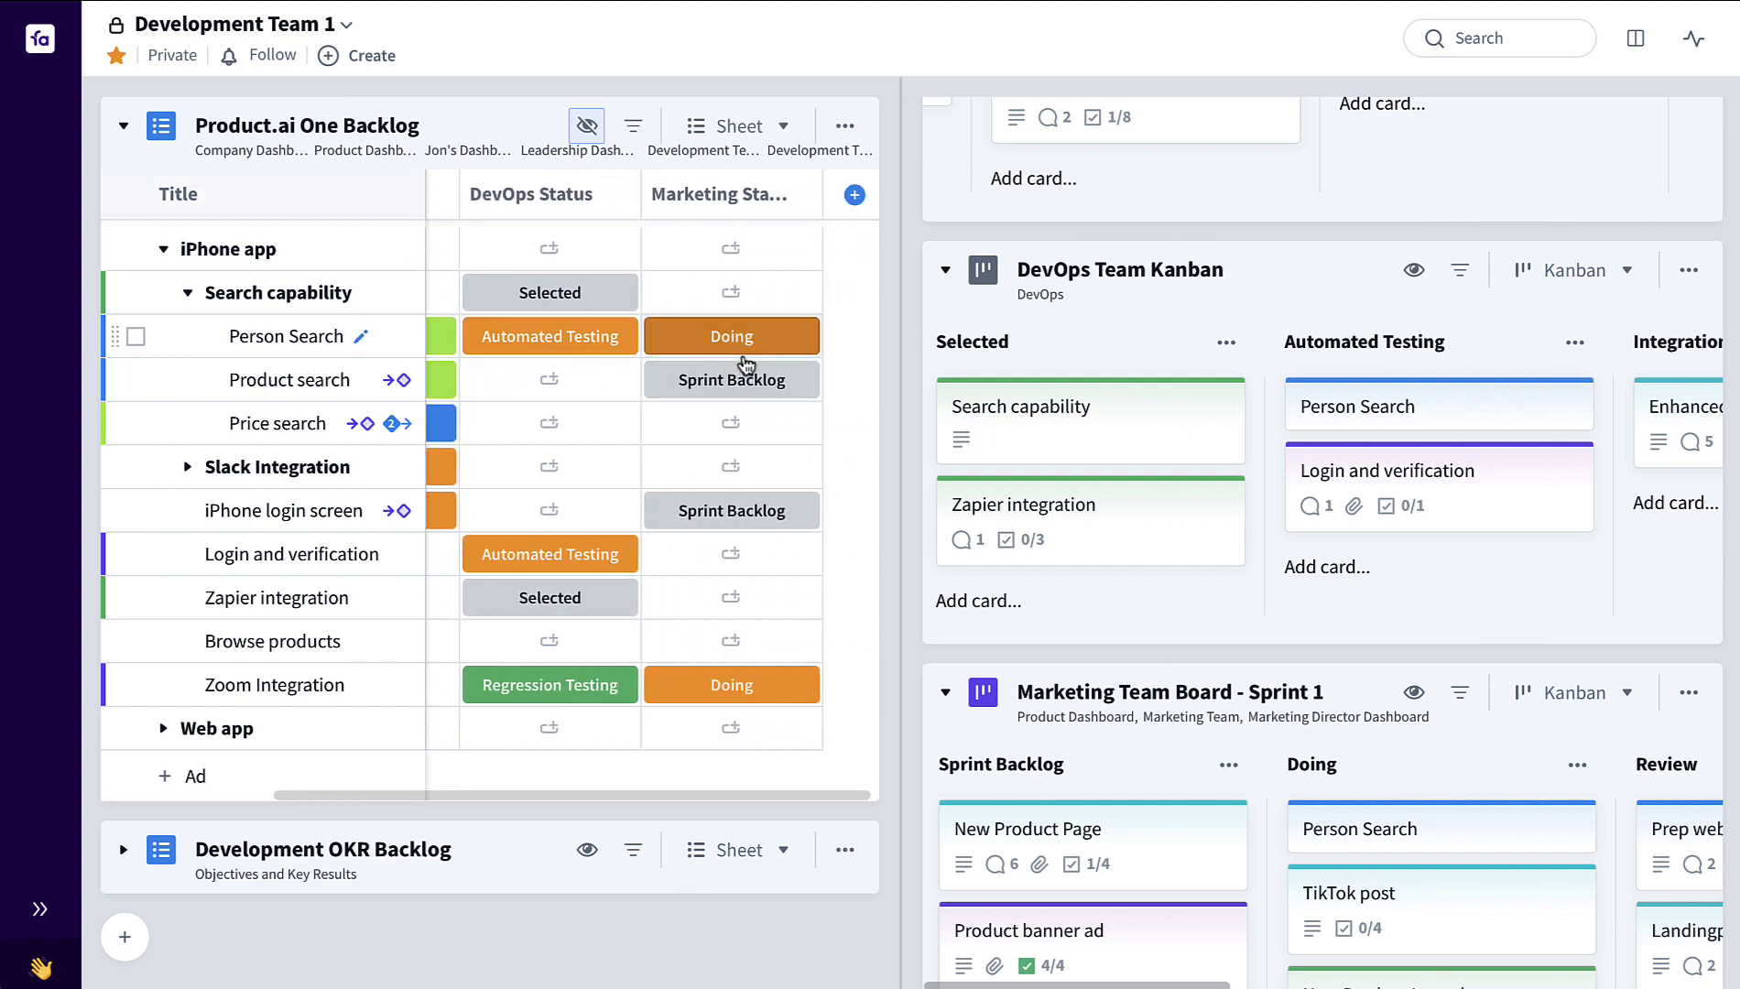
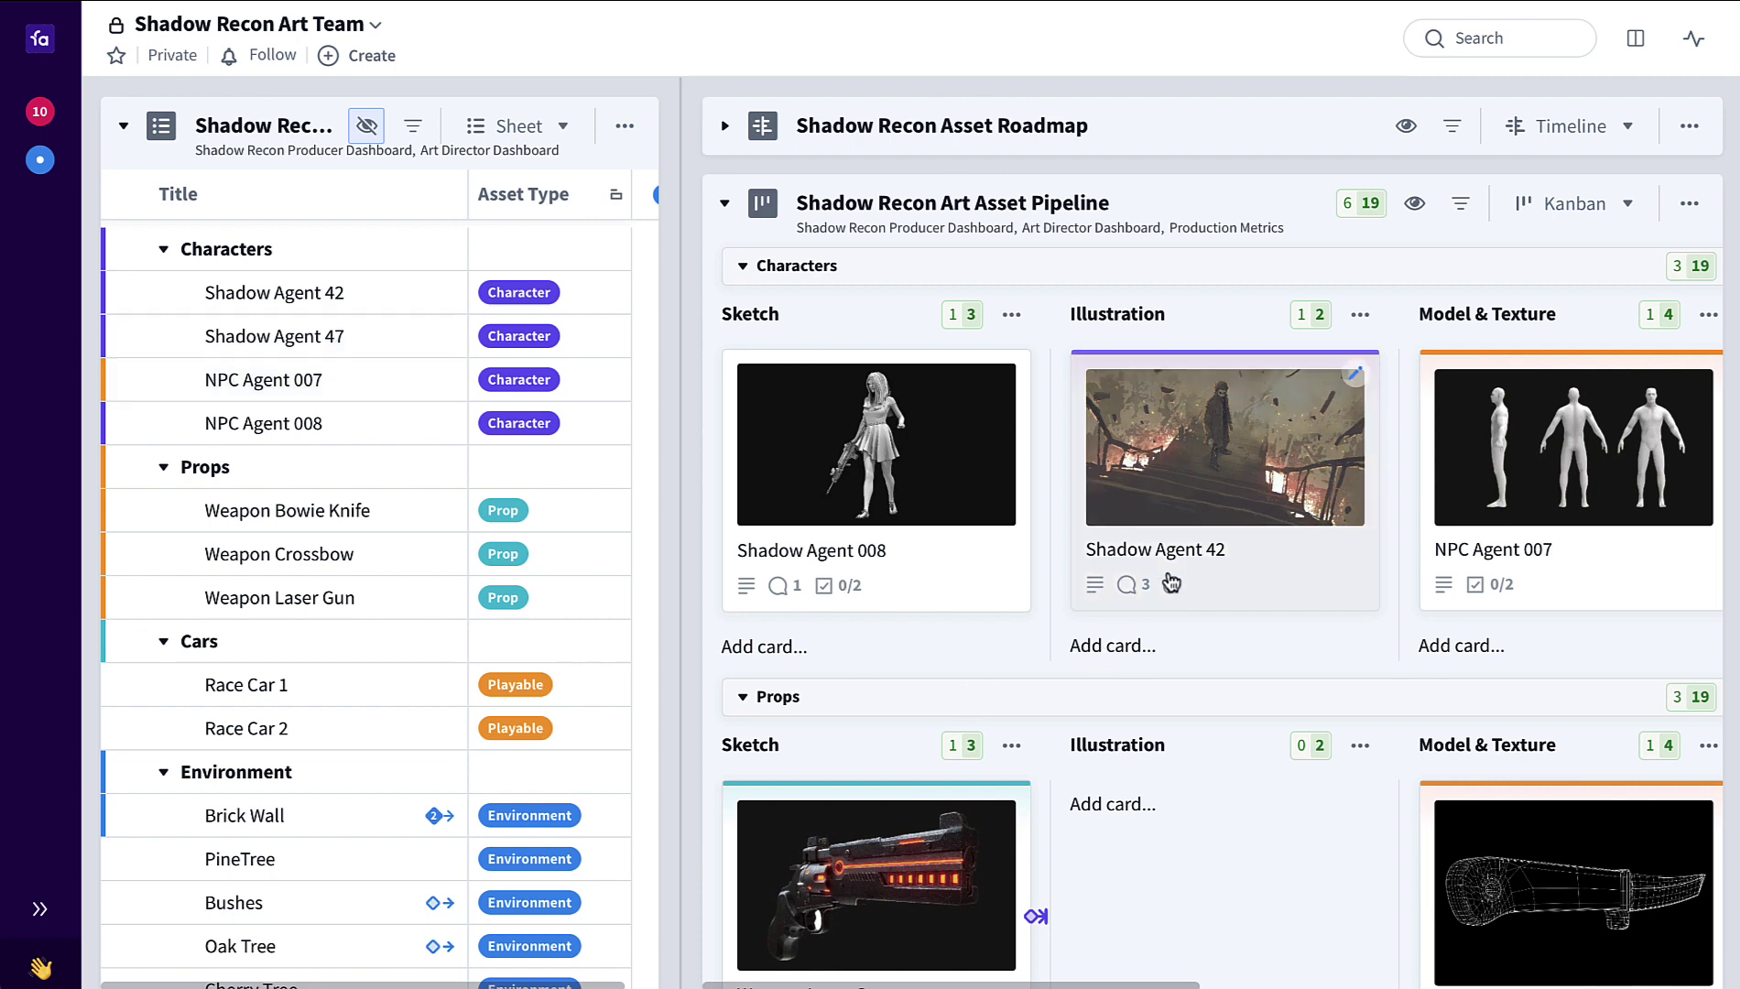
- Examine the stages of the Shadow Recon Art Asset Pipeline board from Sketch through In Game
scroll(1171, 583, "right", 4)
scroll(1172, 584, "left", 4)
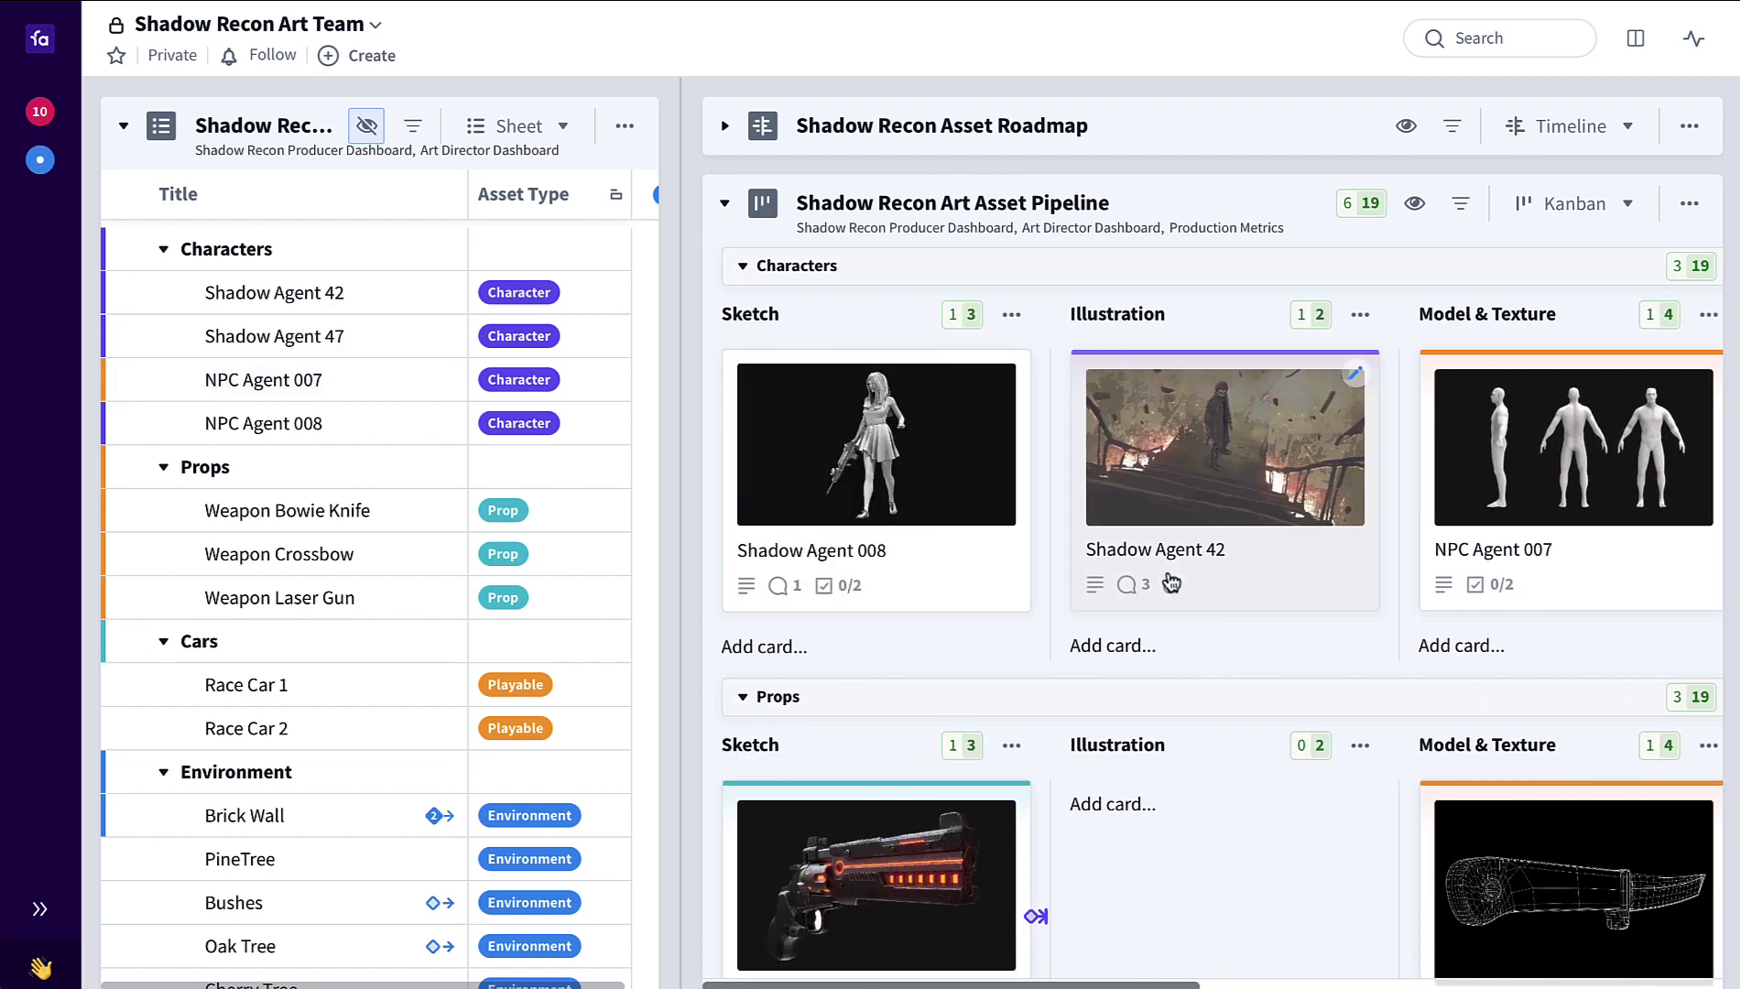
scroll(1171, 583, "right", 8)
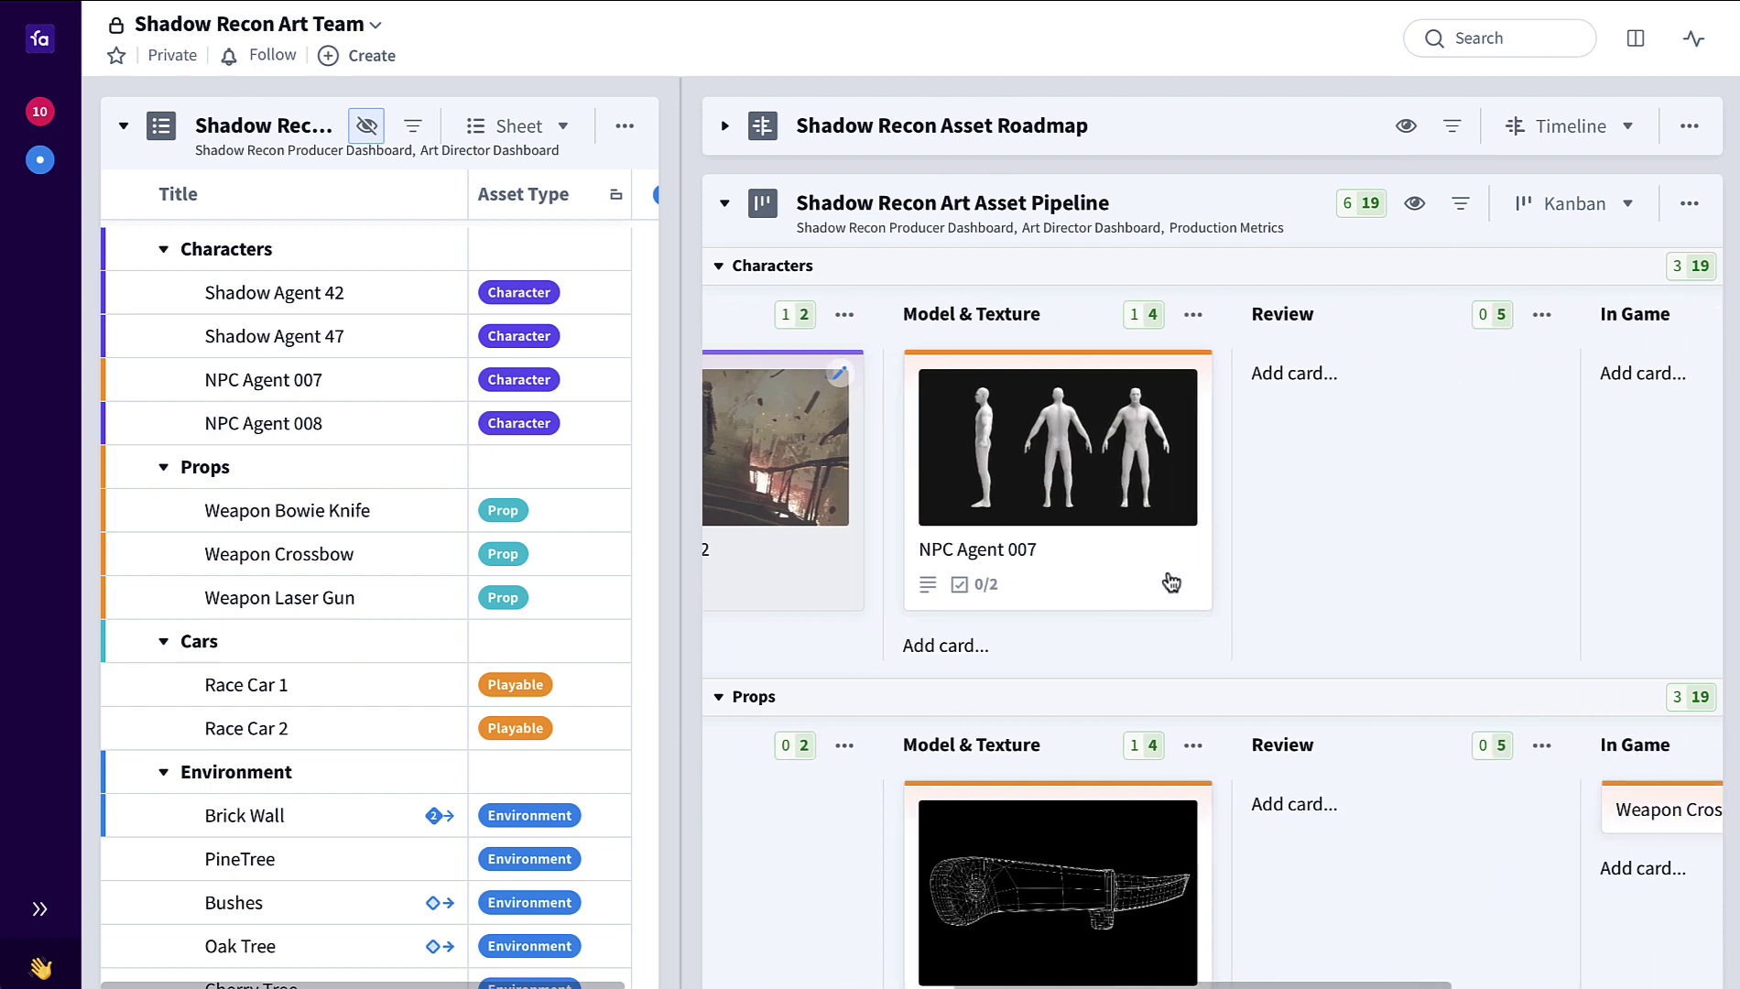
scroll(1171, 583, "right", 2)
scroll(1171, 583, "left", 10)
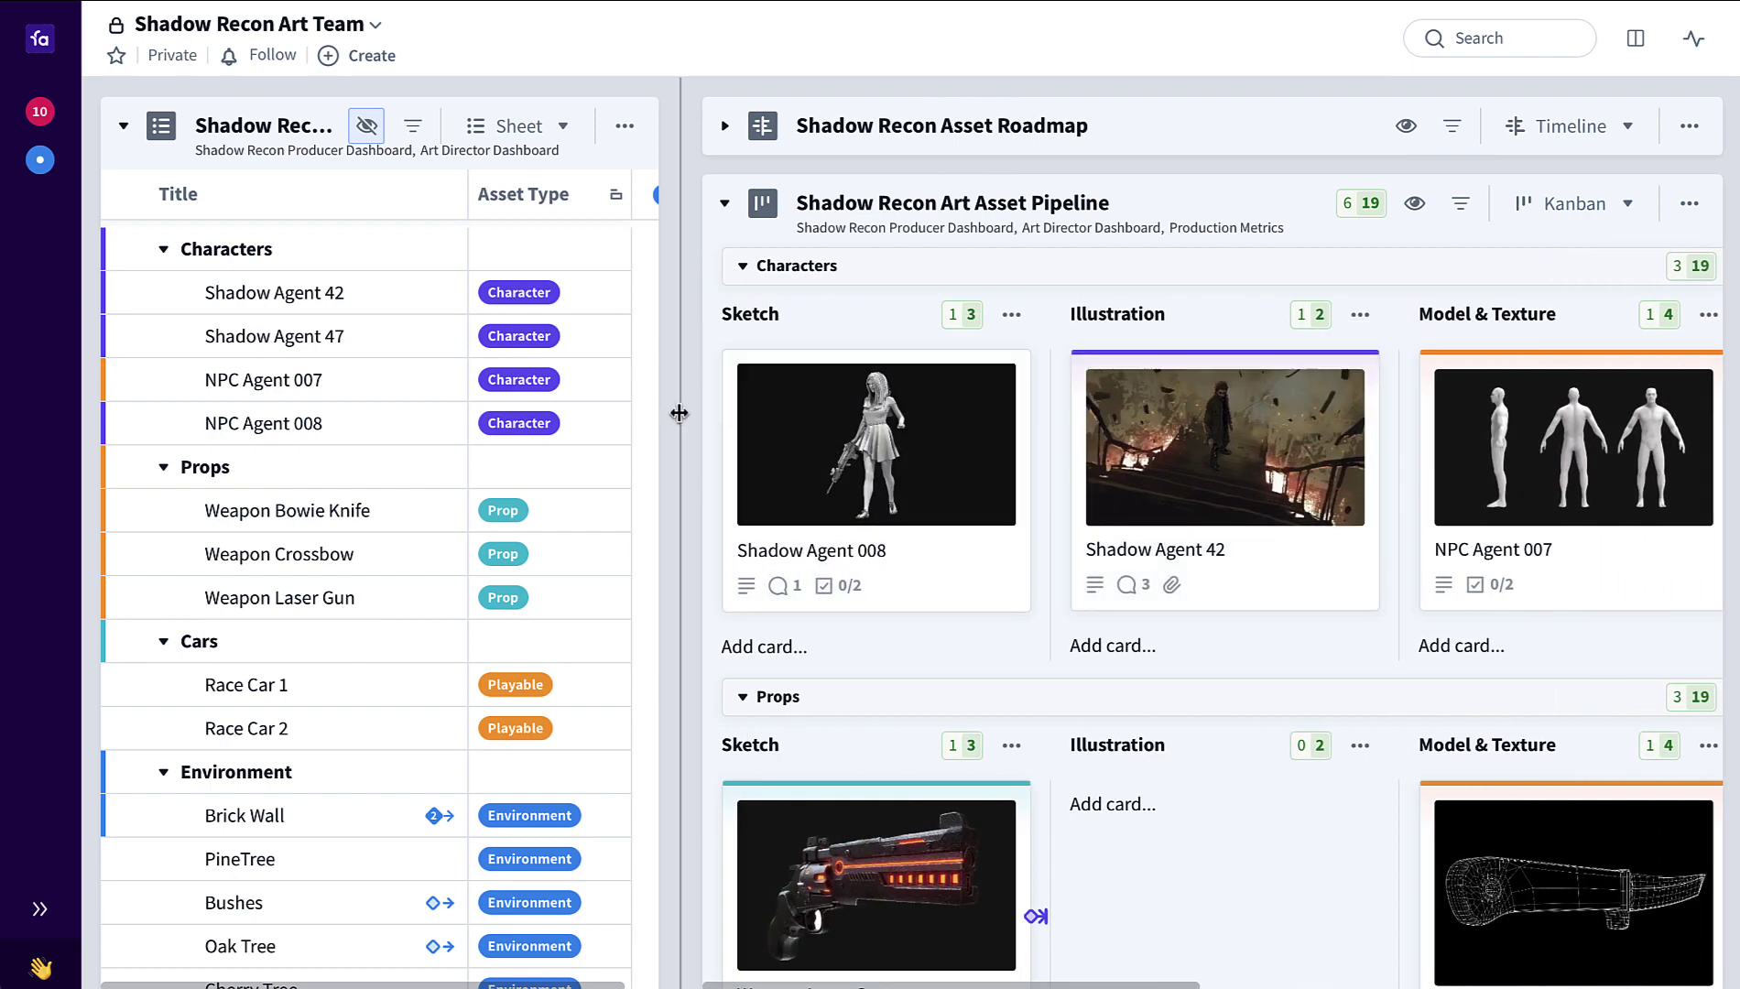
- Add a Relations column covering all boards to the Shadow Recon Art Asset Backlog, making the backlog area slightly wider
left_click_drag(684, 413, 715, 410)
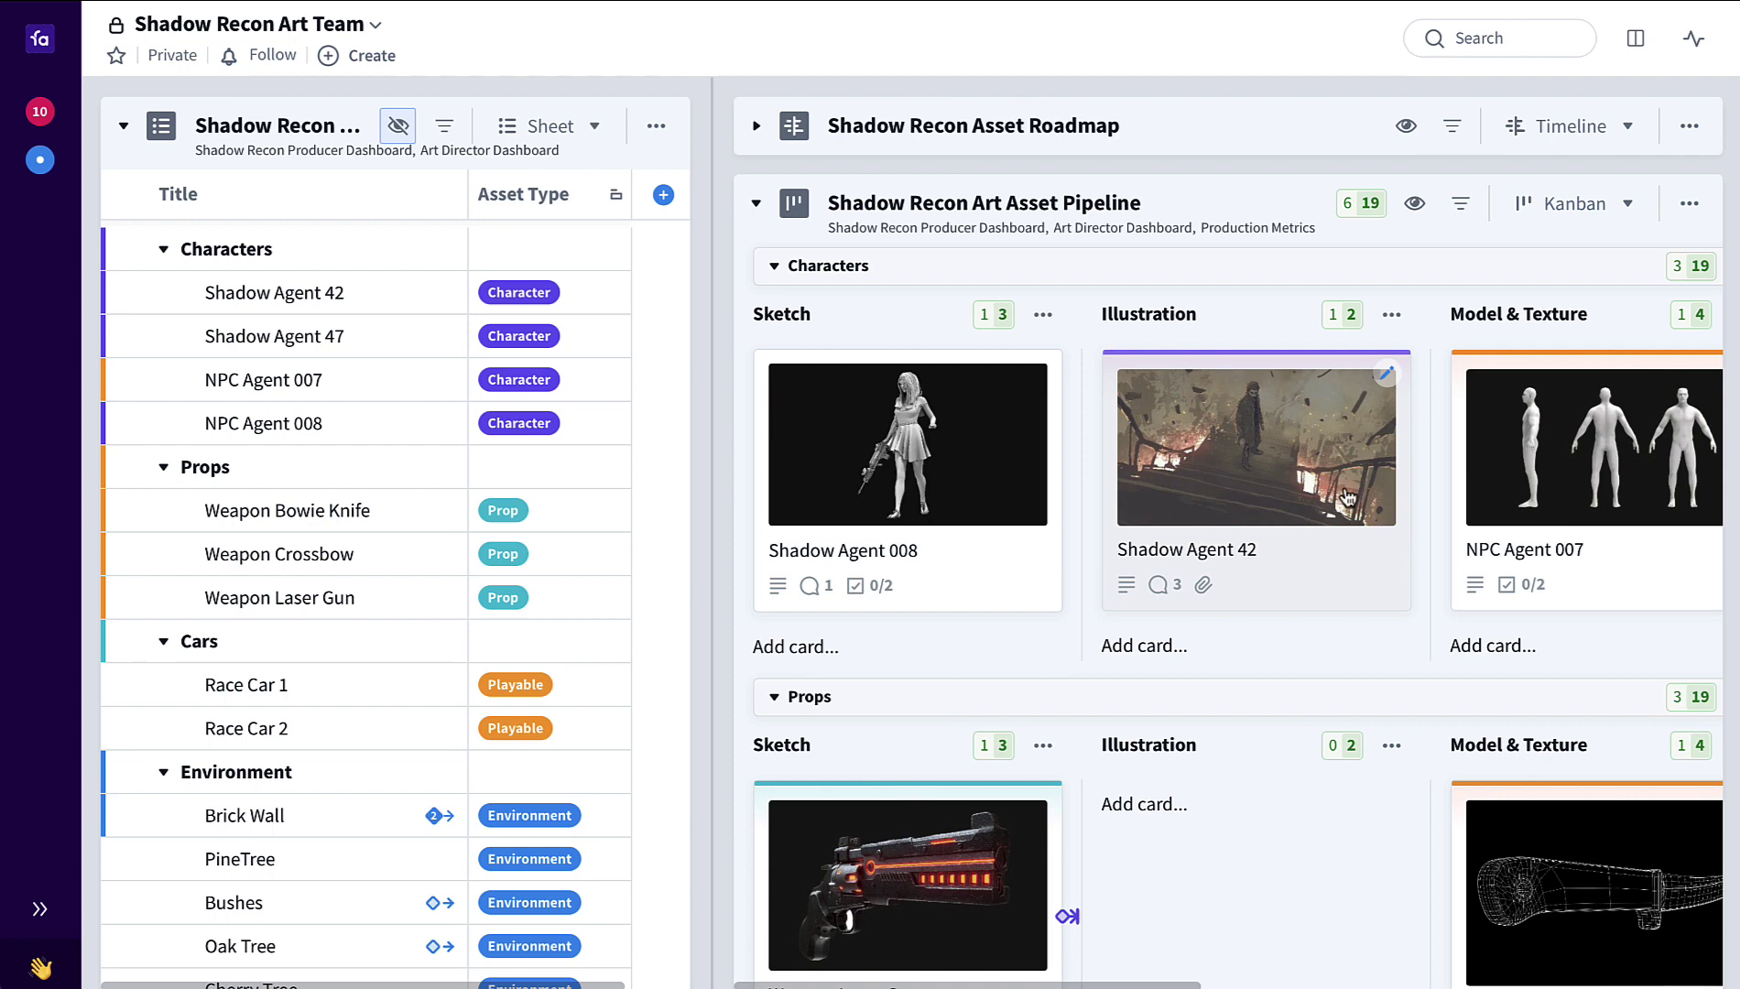
scroll(1346, 498, "right", 2)
scroll(1346, 497, "left", 2)
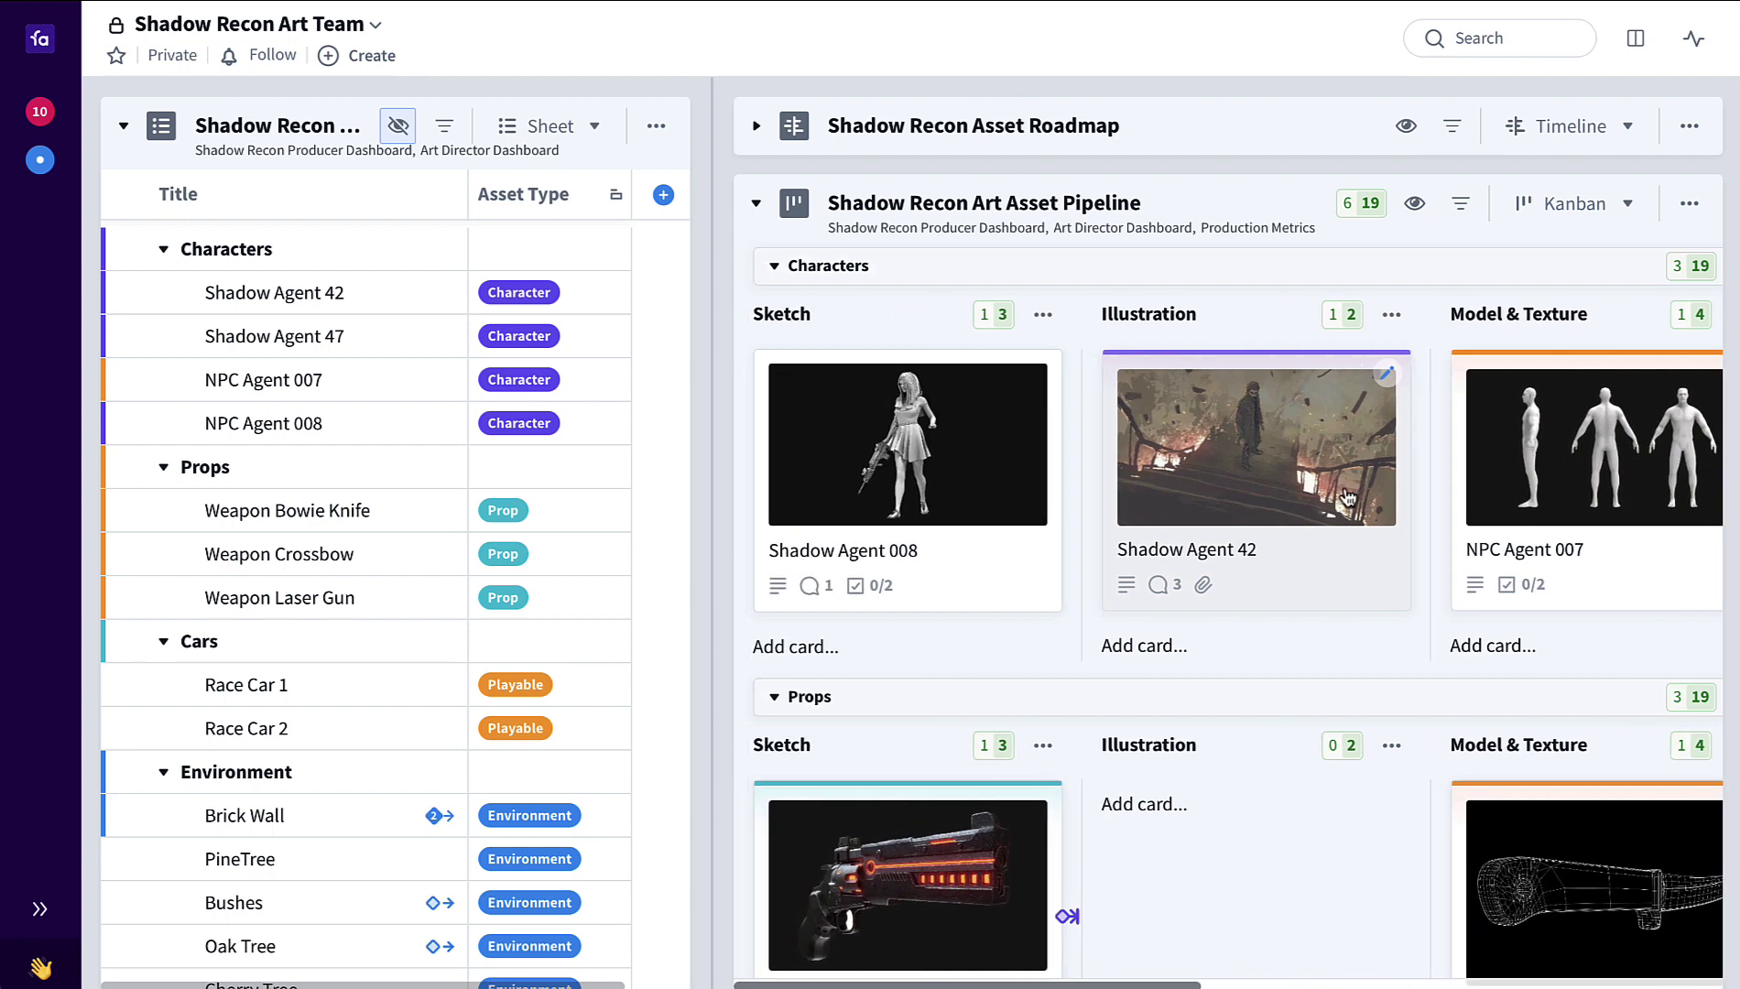
left_click(663, 197)
left_click(569, 403)
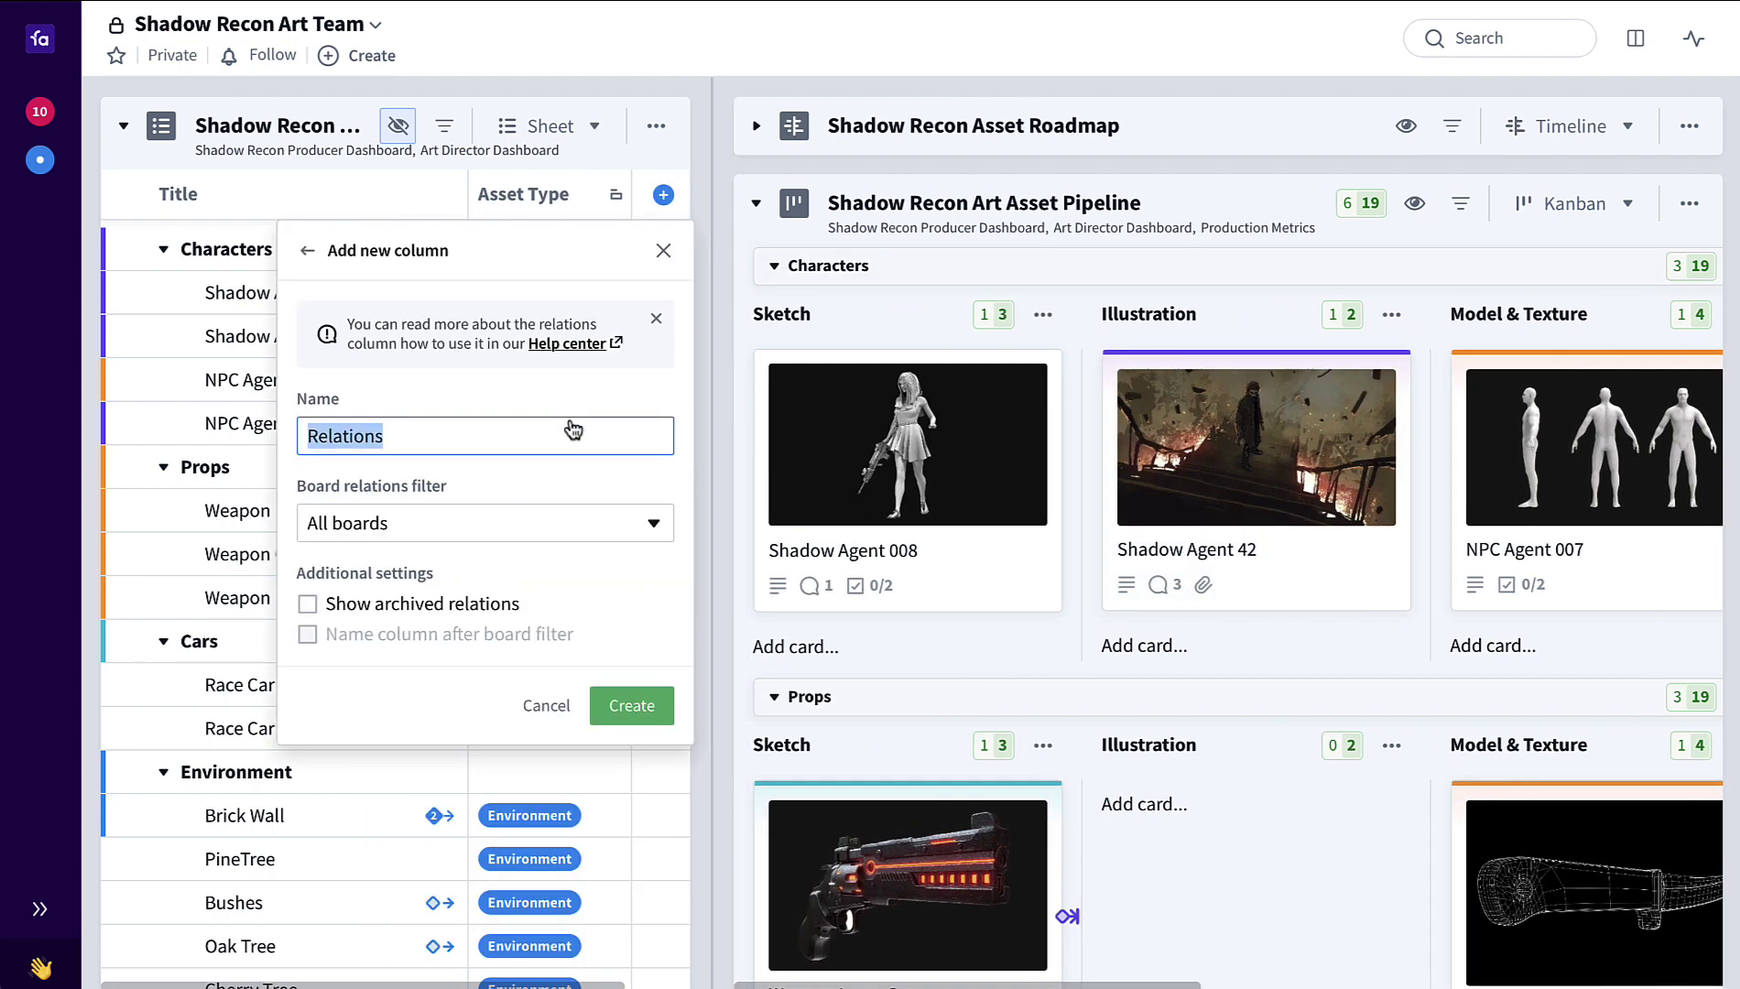
left_click(641, 712)
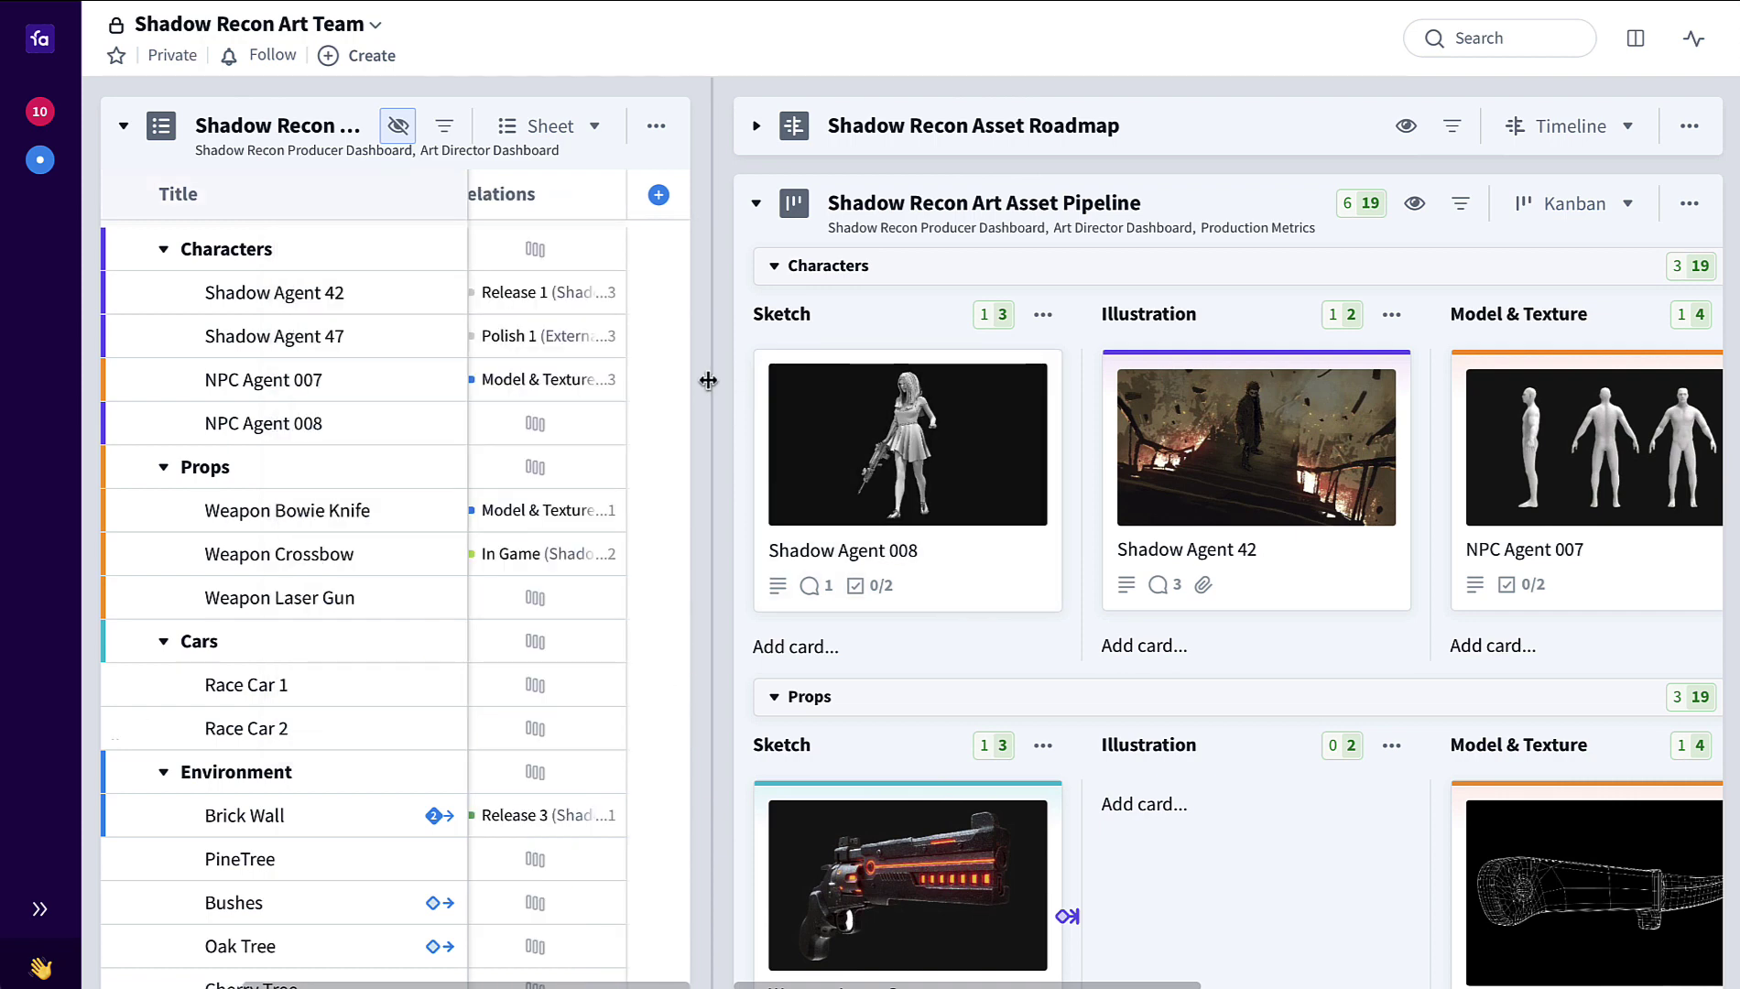
- Widen the art asset backlog area and its Relations column so more of each relation's text fits
left_click_drag(708, 380, 923, 380)
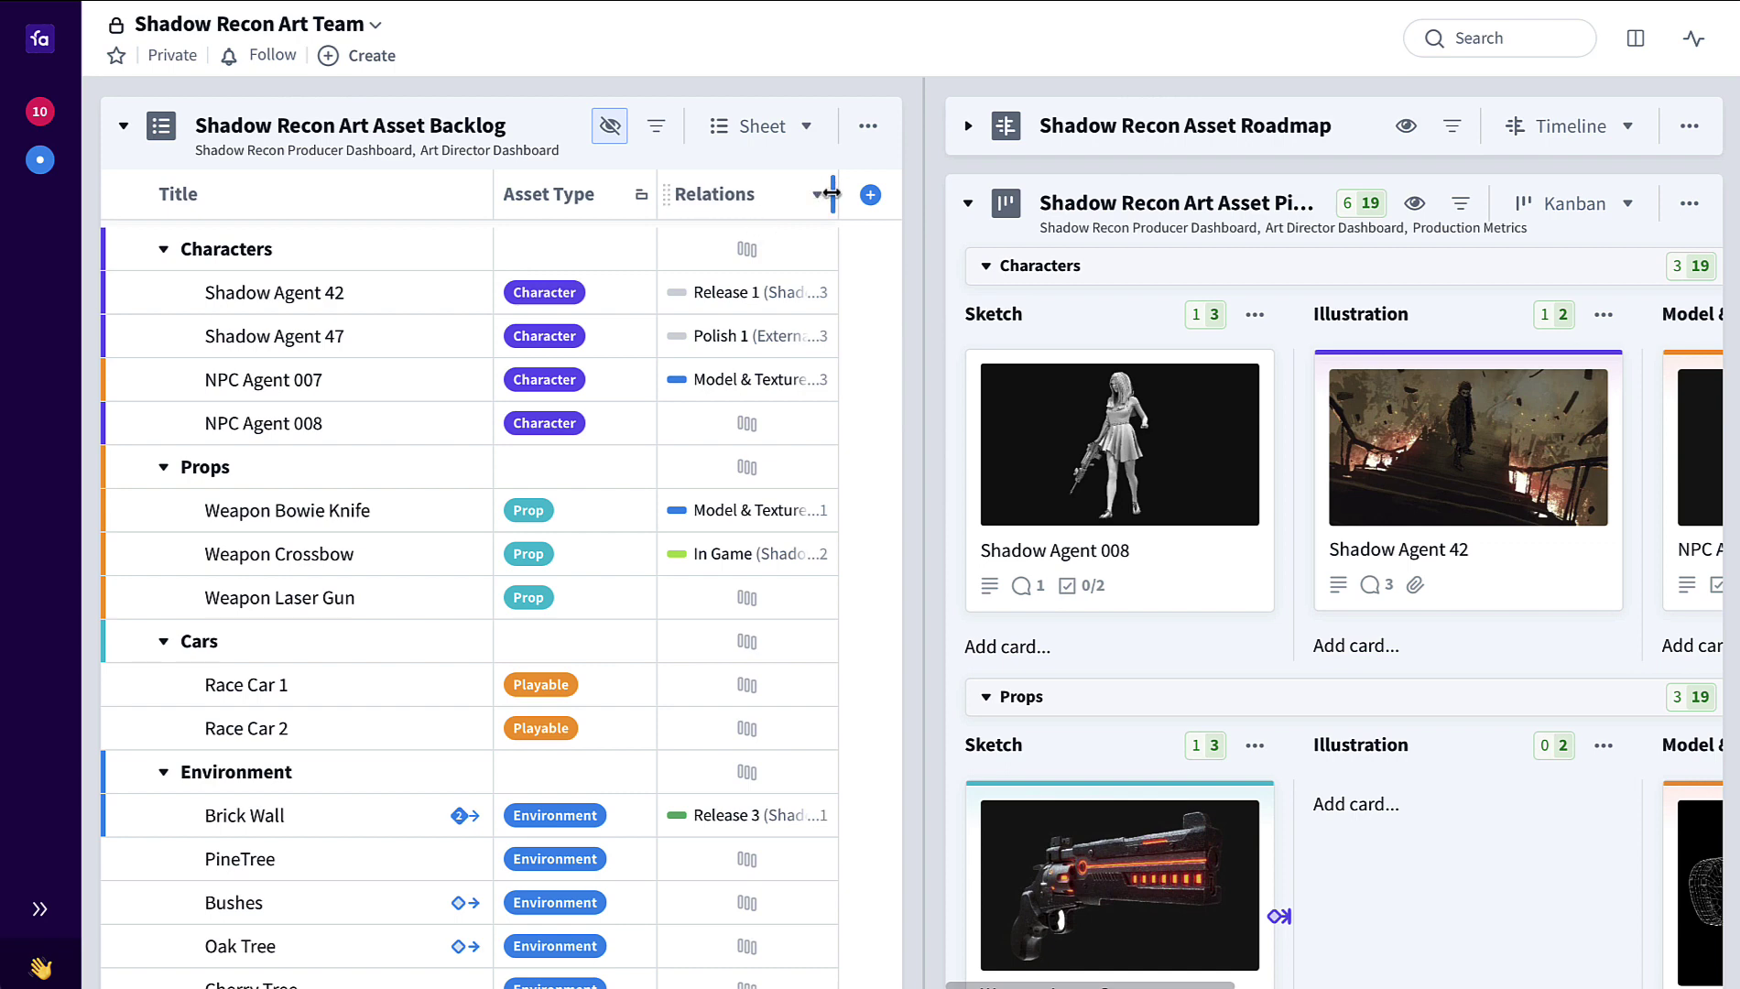
left_click_drag(831, 193, 902, 194)
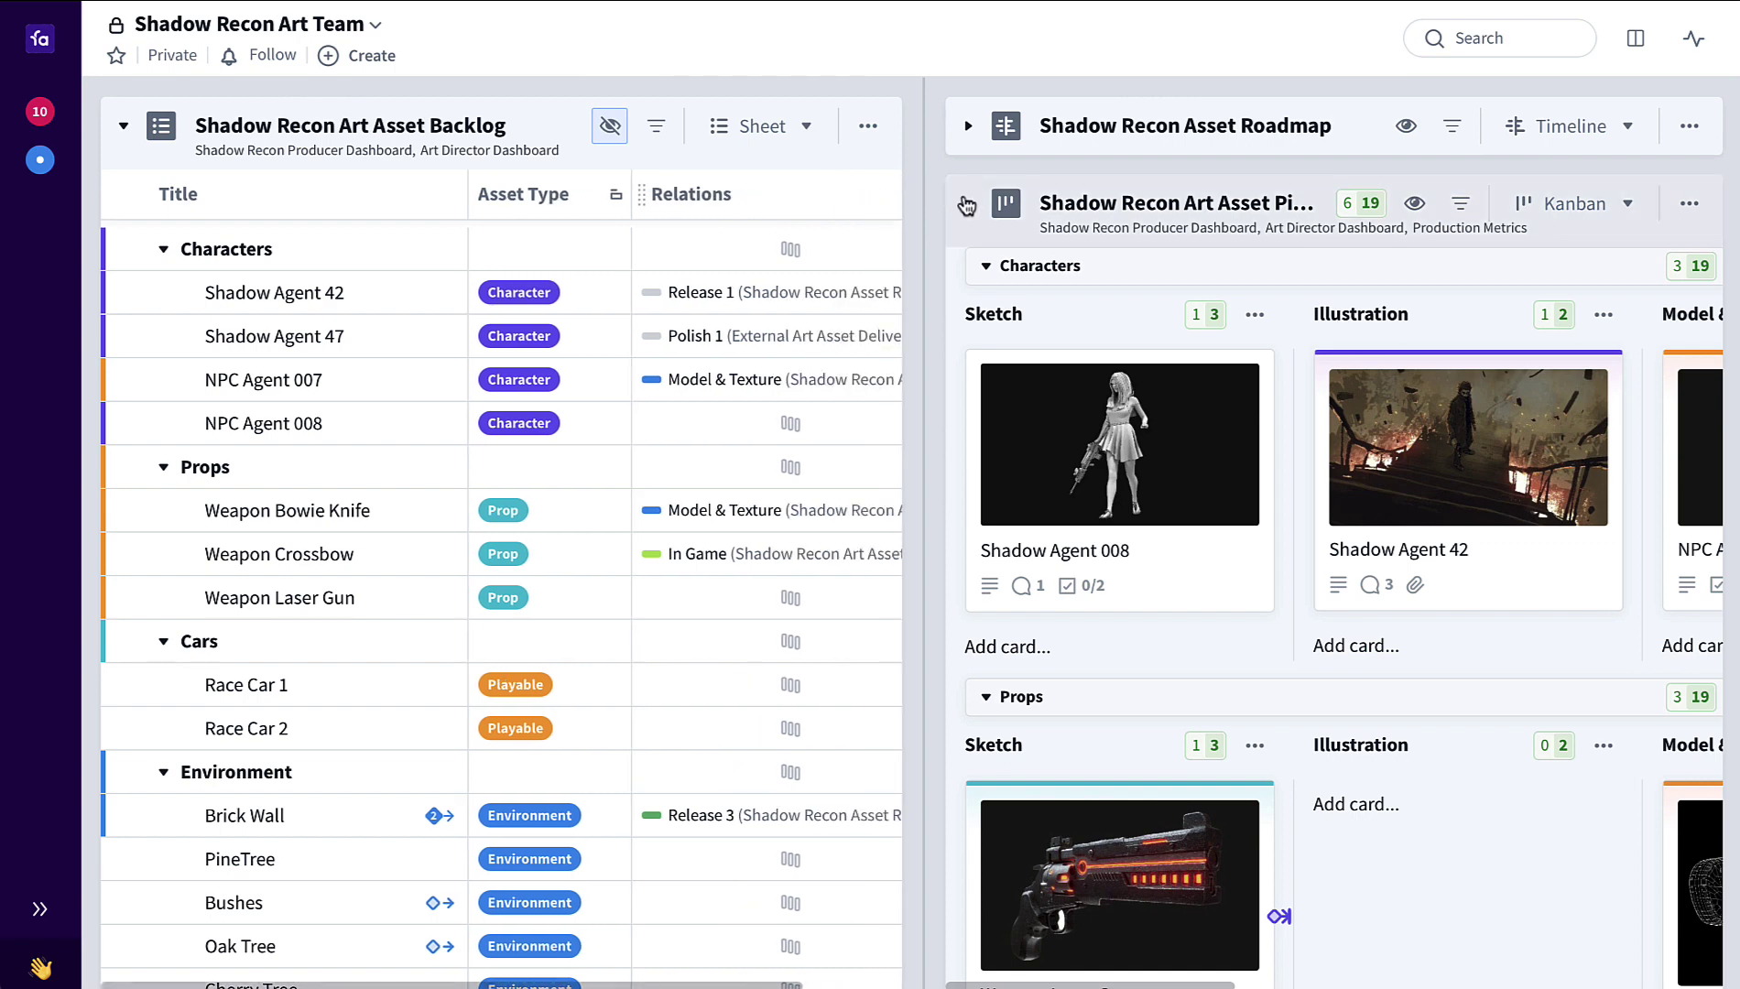
scroll(738, 380, "right", 2)
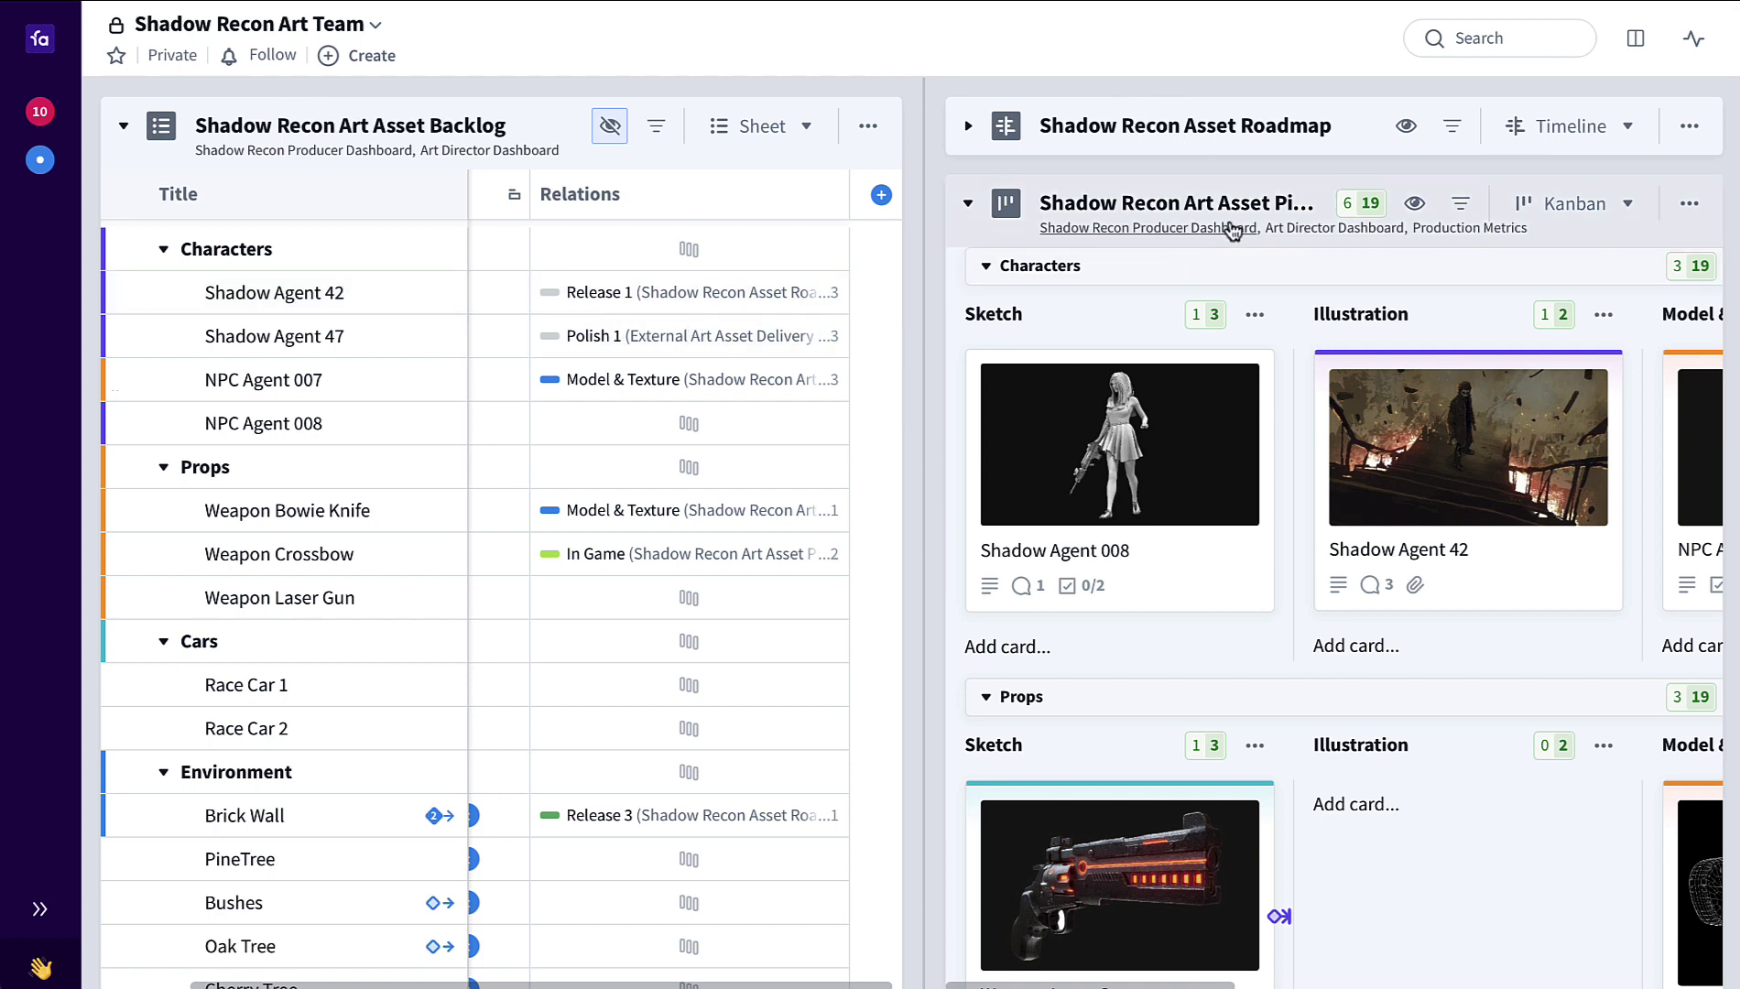
- Filter the Relations column by the Shadow Recon Art Asset Pipeline board, using Shadow Agent 42's list of relations
left_click(765, 293)
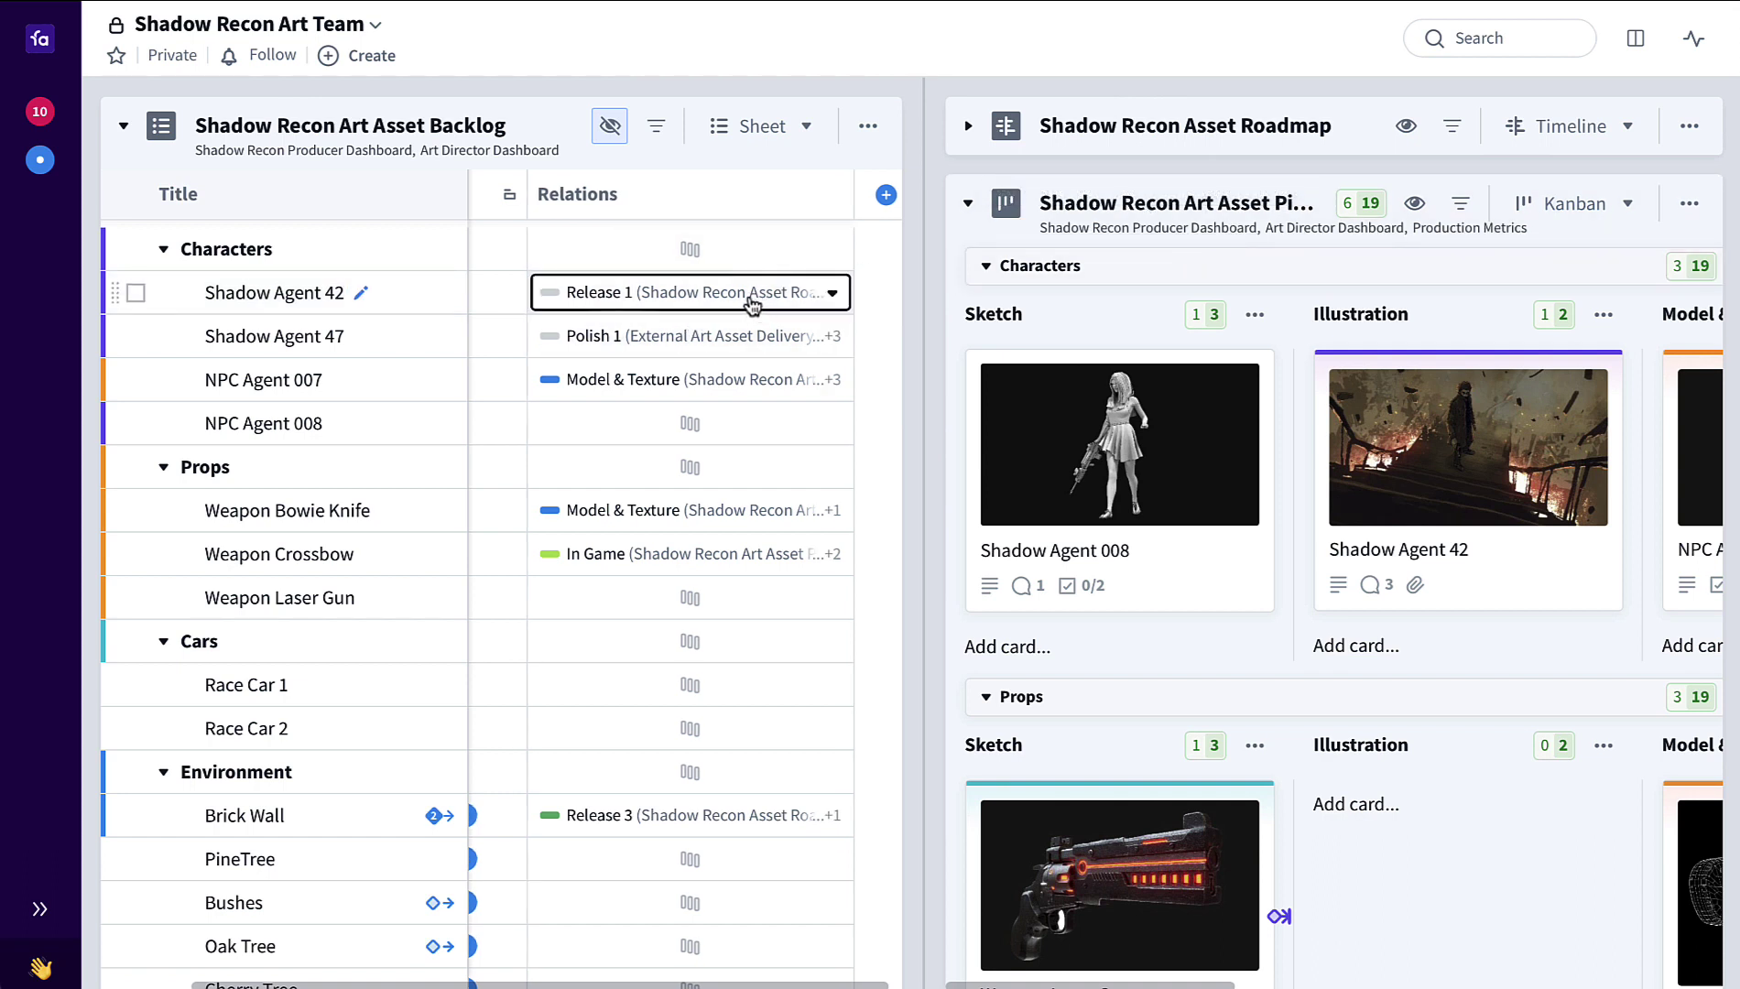
left_click(751, 302)
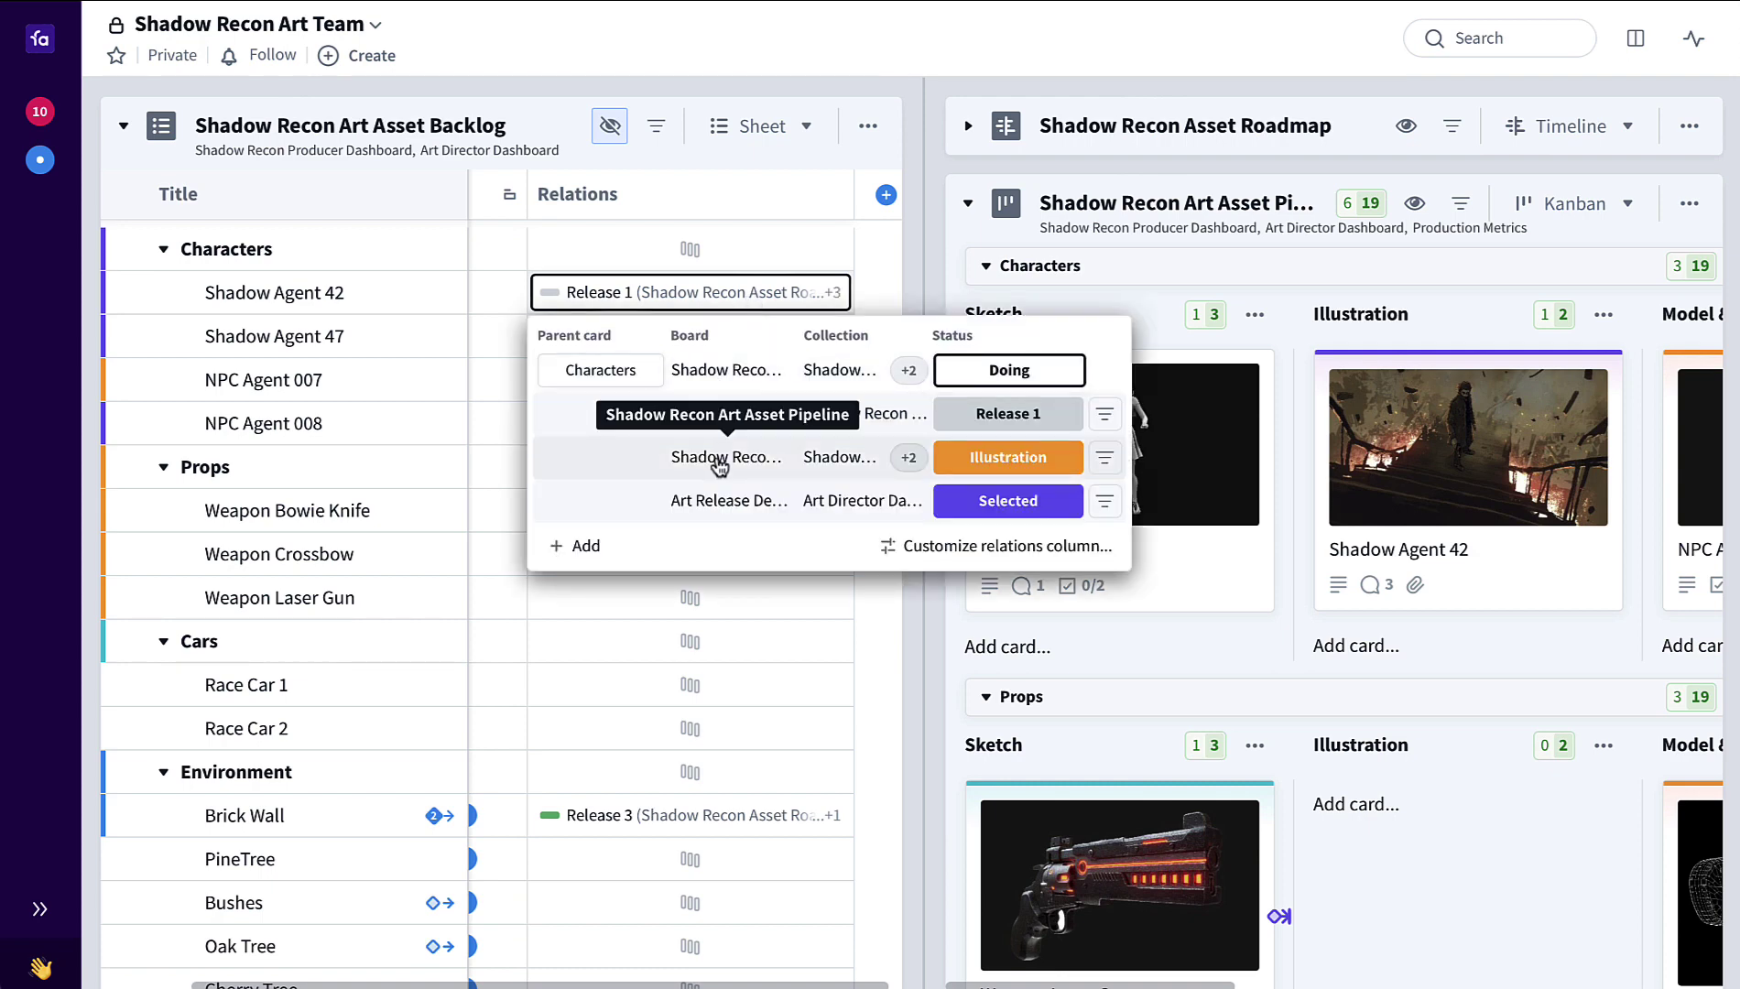
left_click(1103, 460)
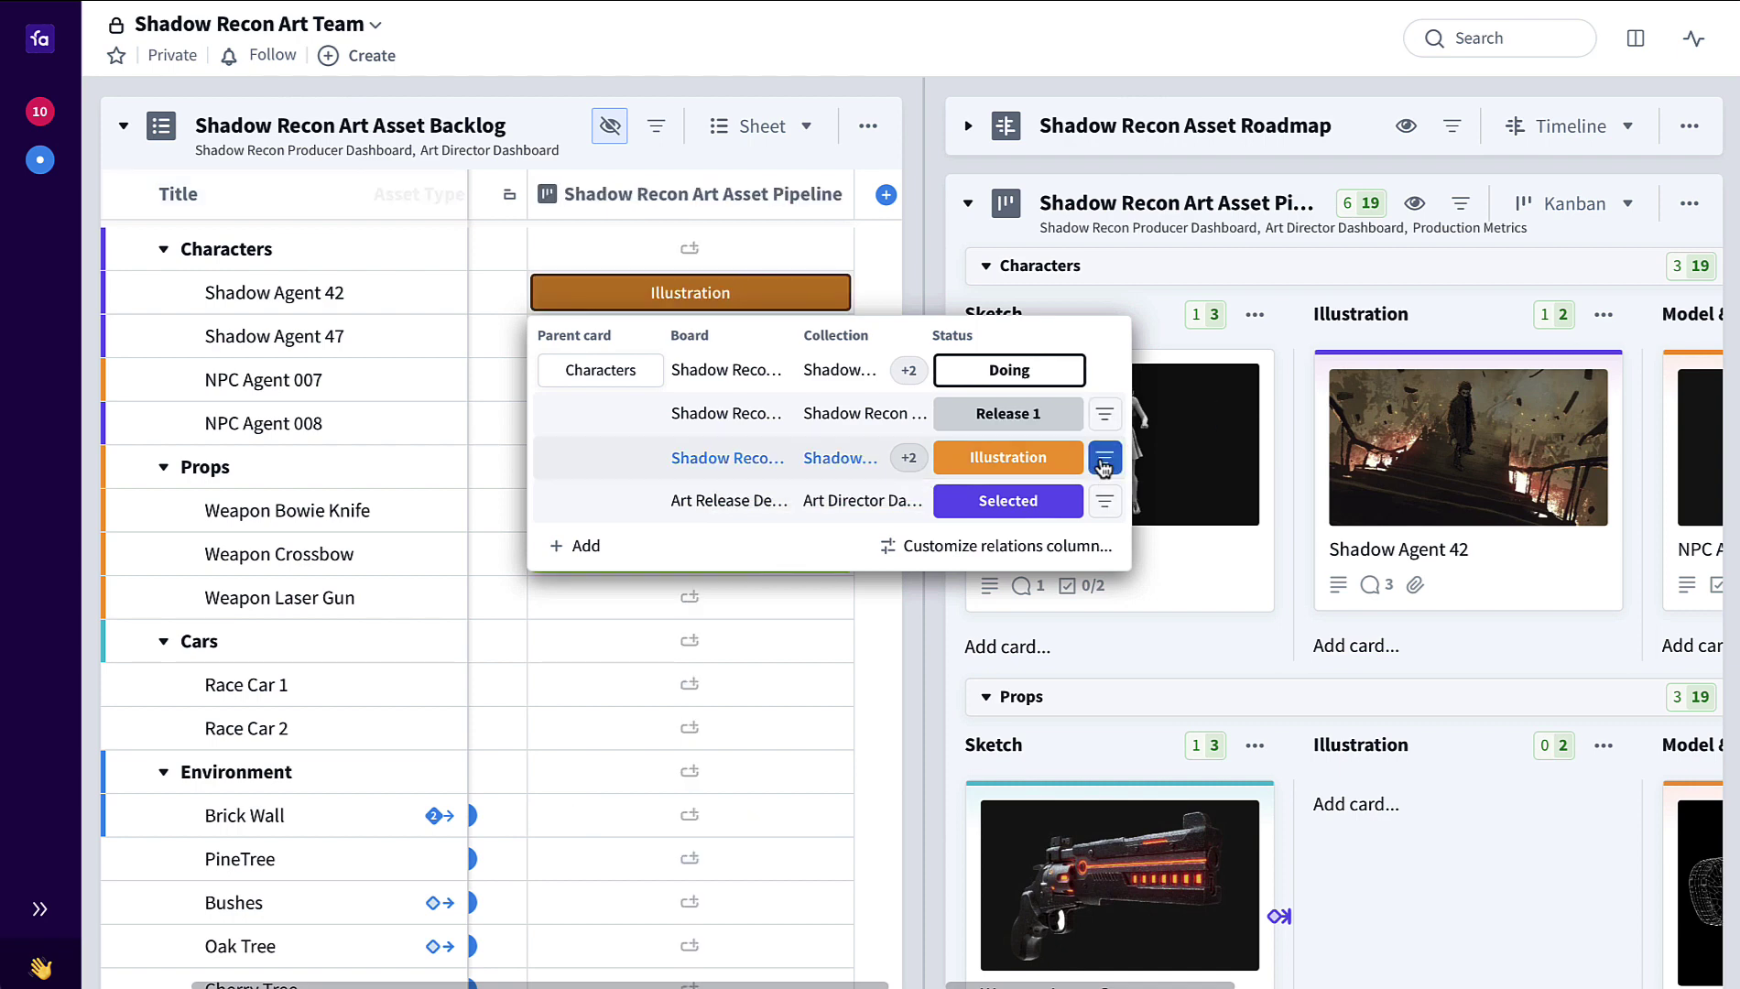
left_click(902, 243)
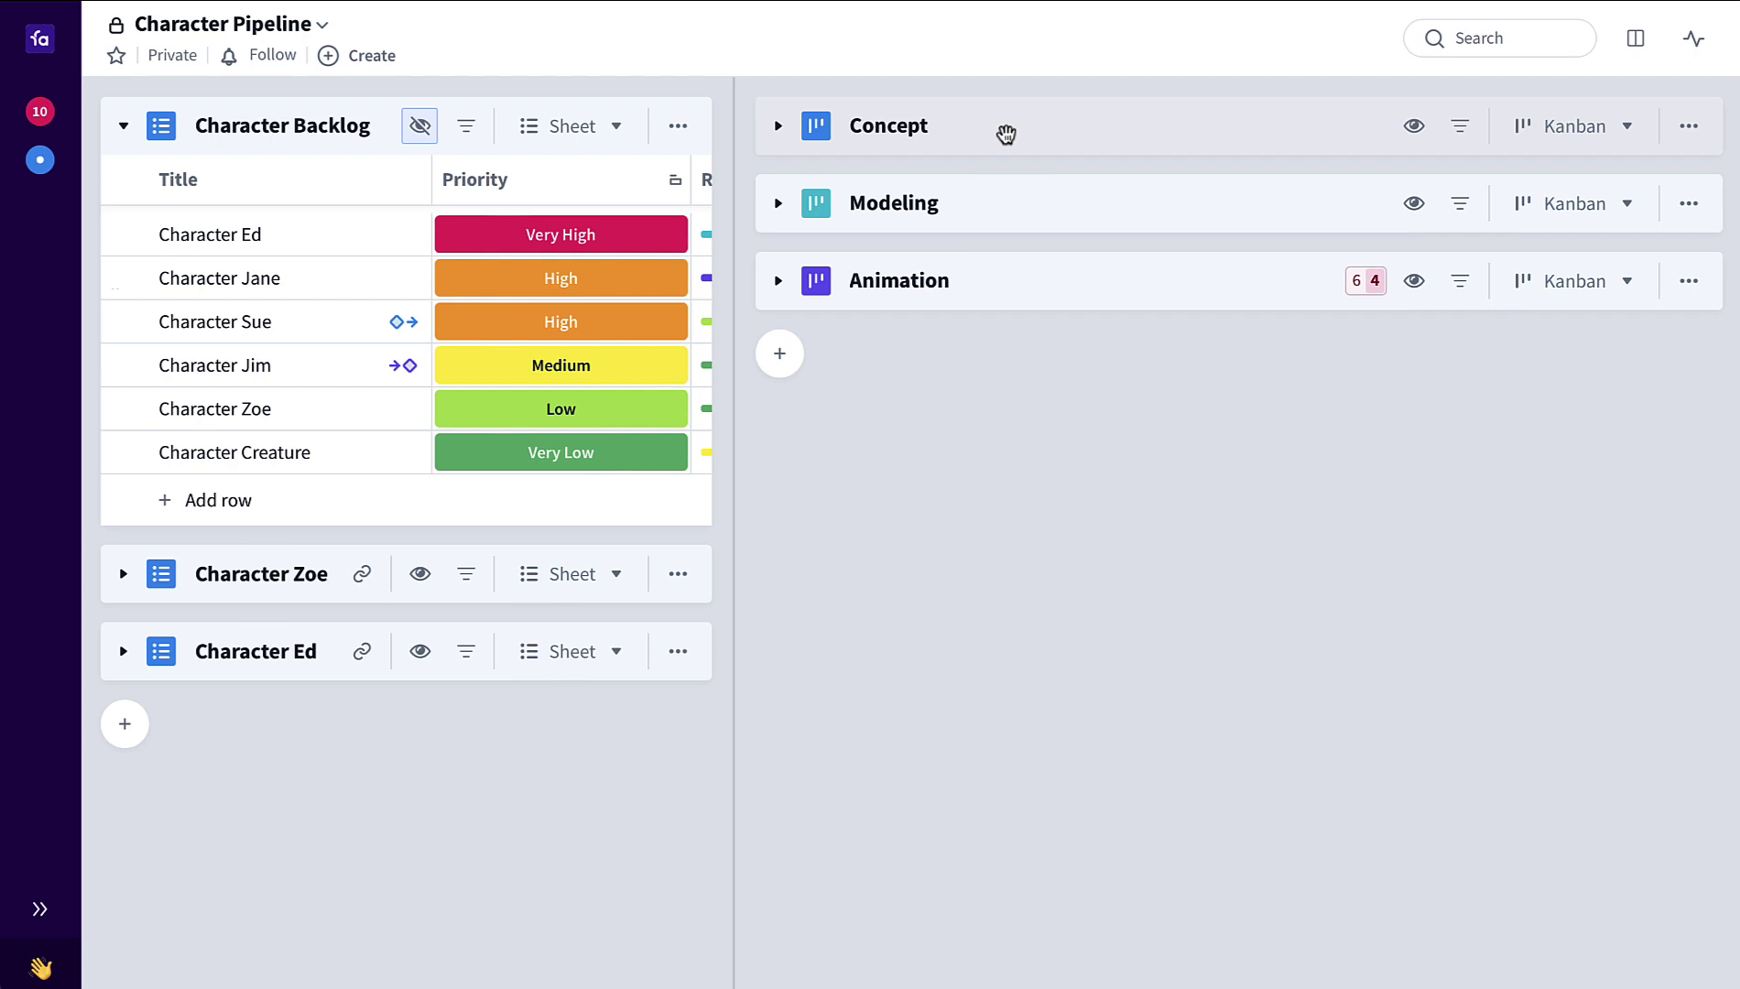
- Expand the Concept, Modeling and Animation boards on the Character Pipeline dashboard
left_click(779, 126)
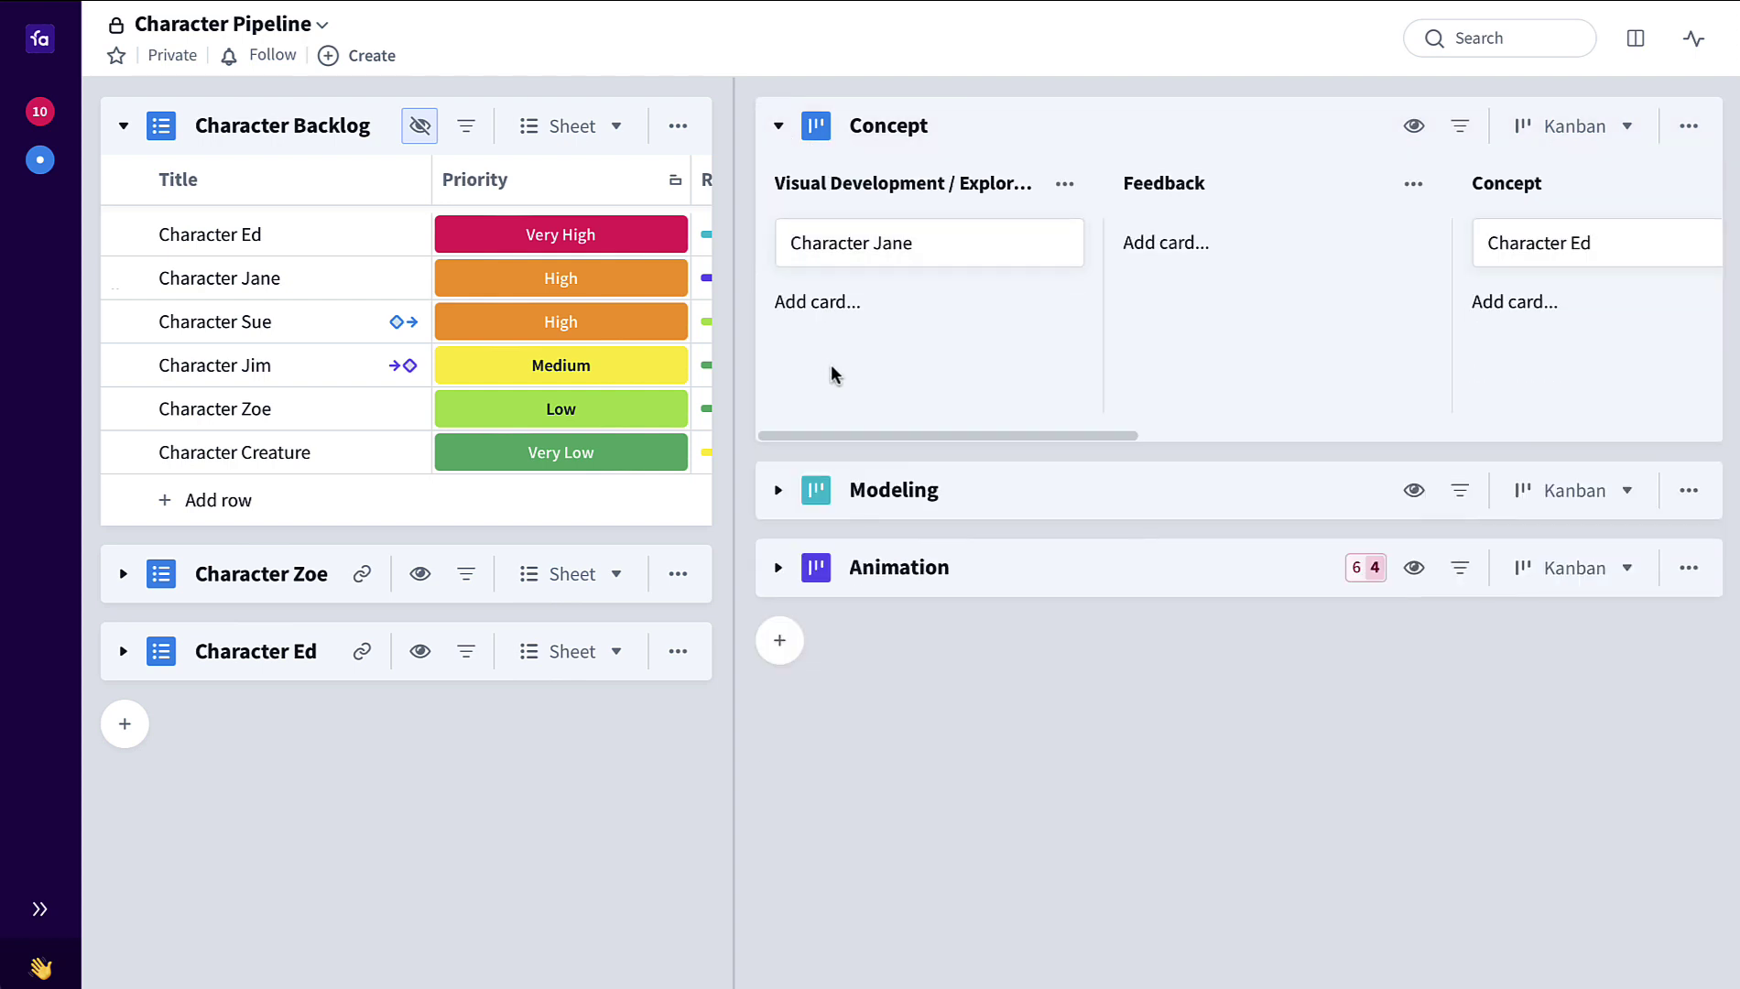
left_click(779, 491)
left_click(778, 877)
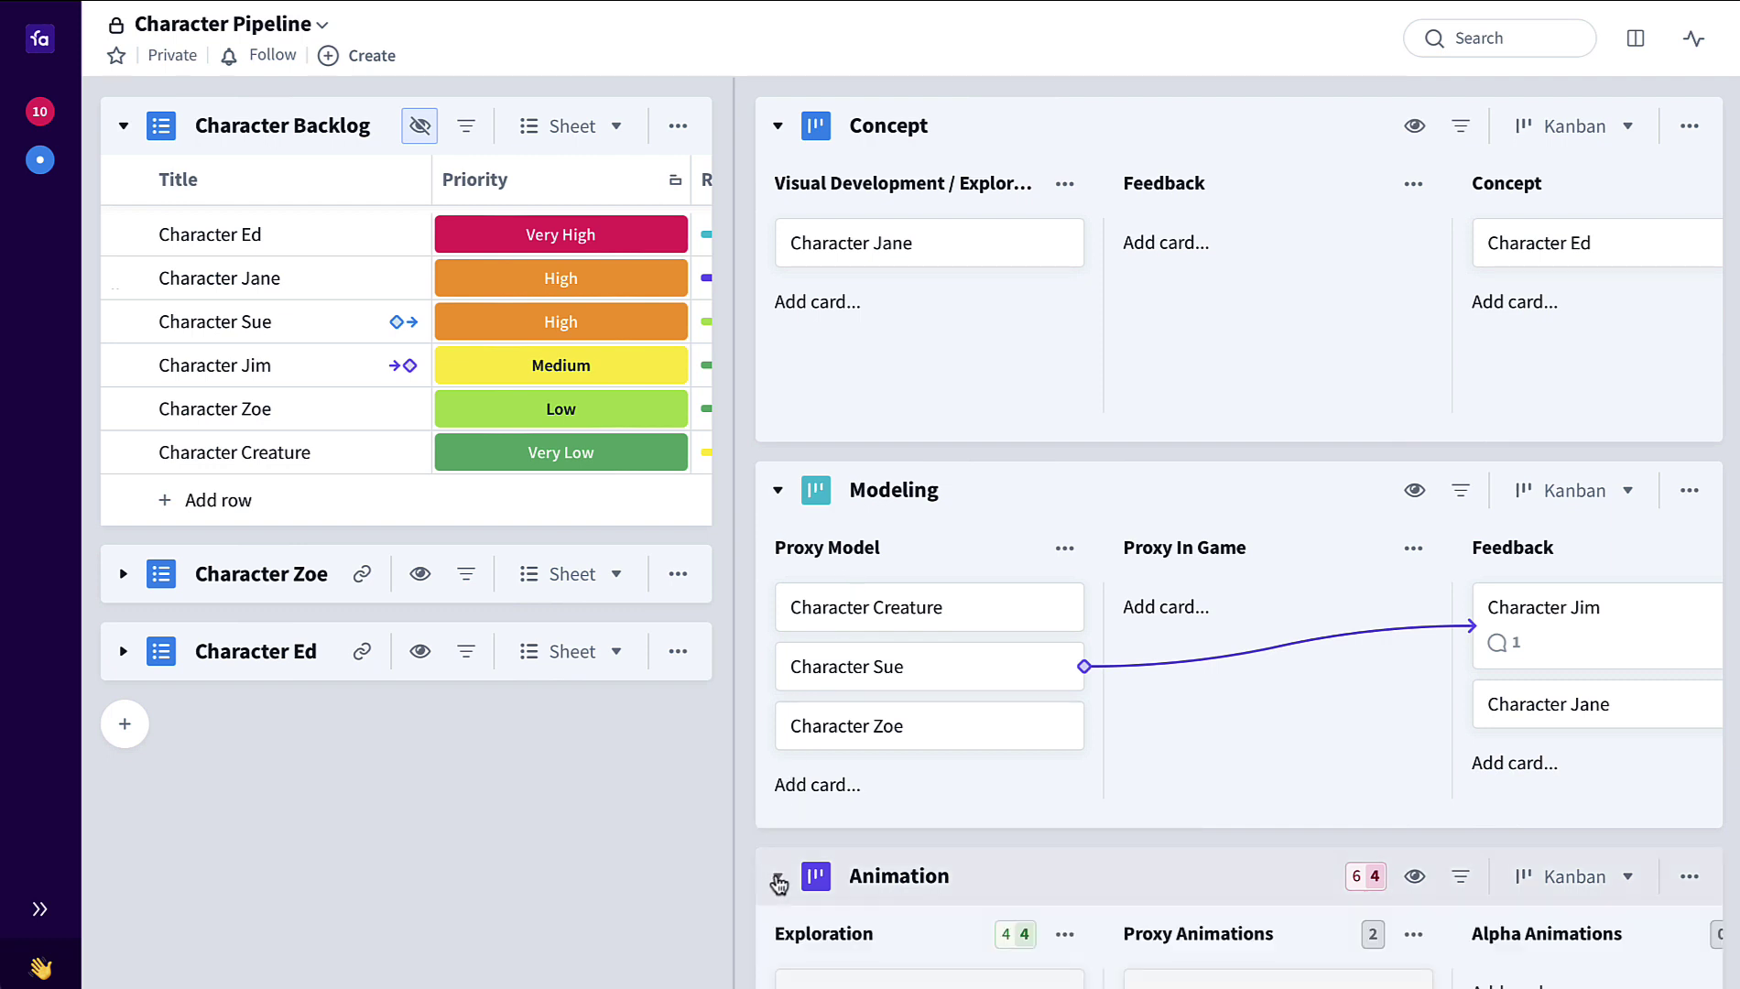
scroll(779, 884, "down", 1)
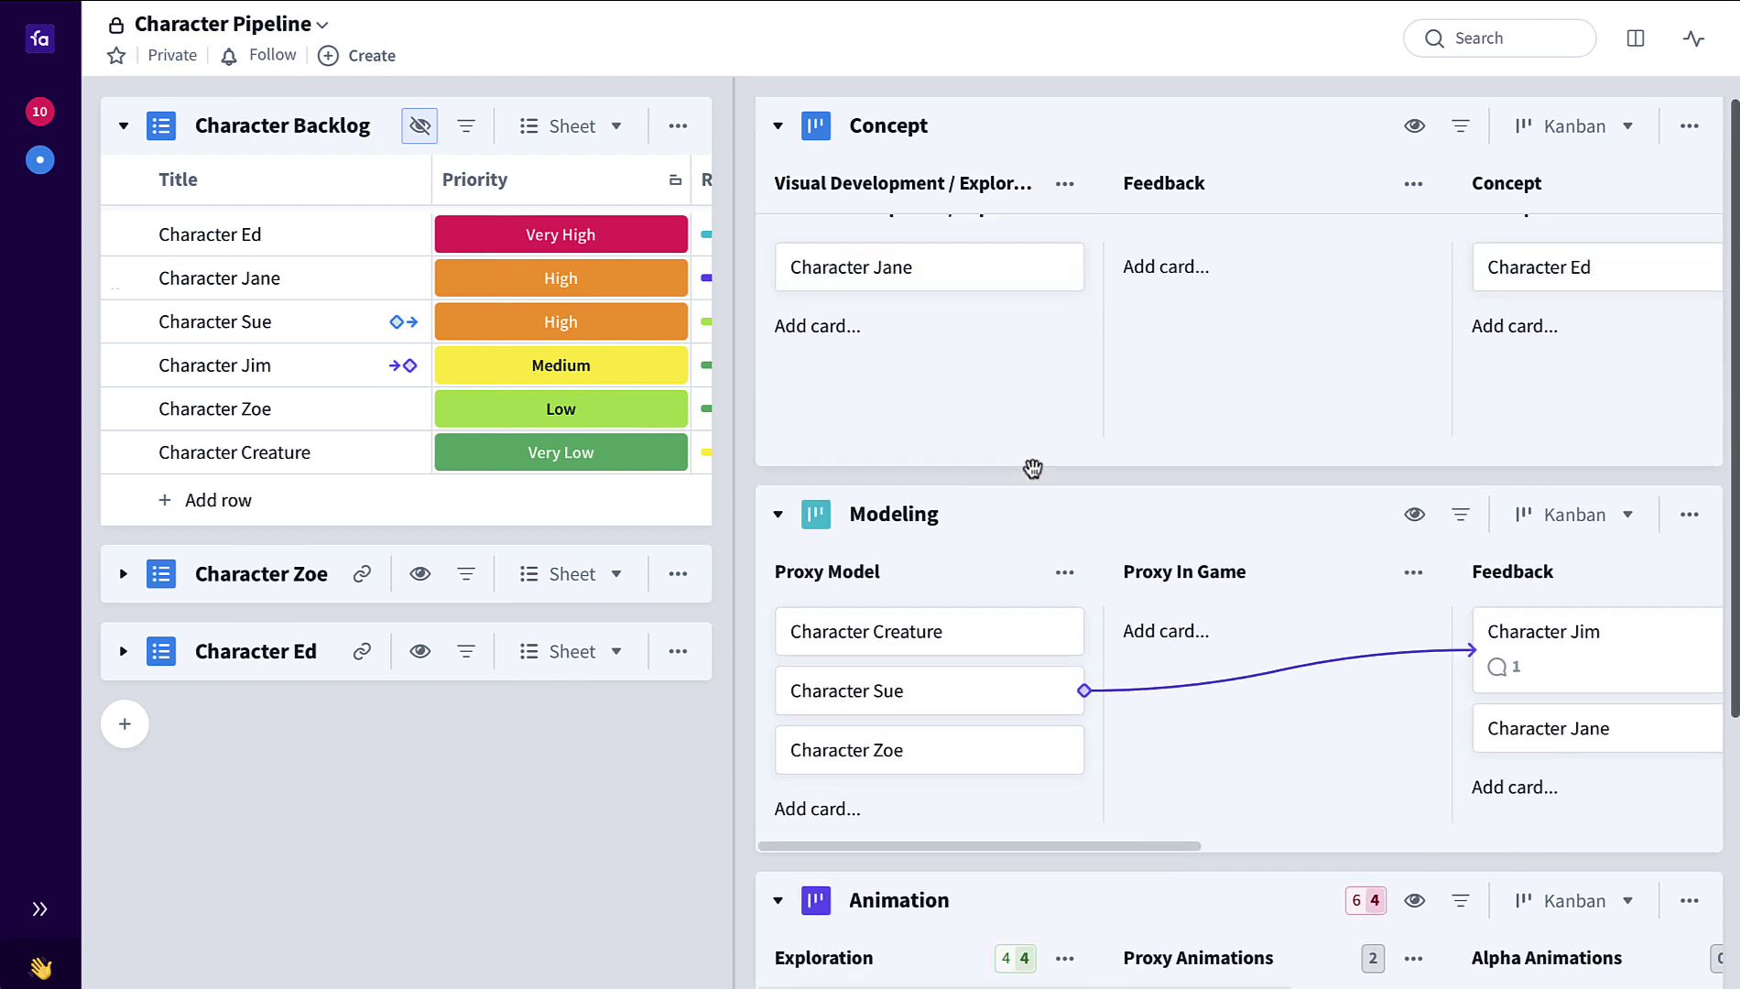
- Add a row titled New Character at the end of the Character Backlog
left_click(228, 503)
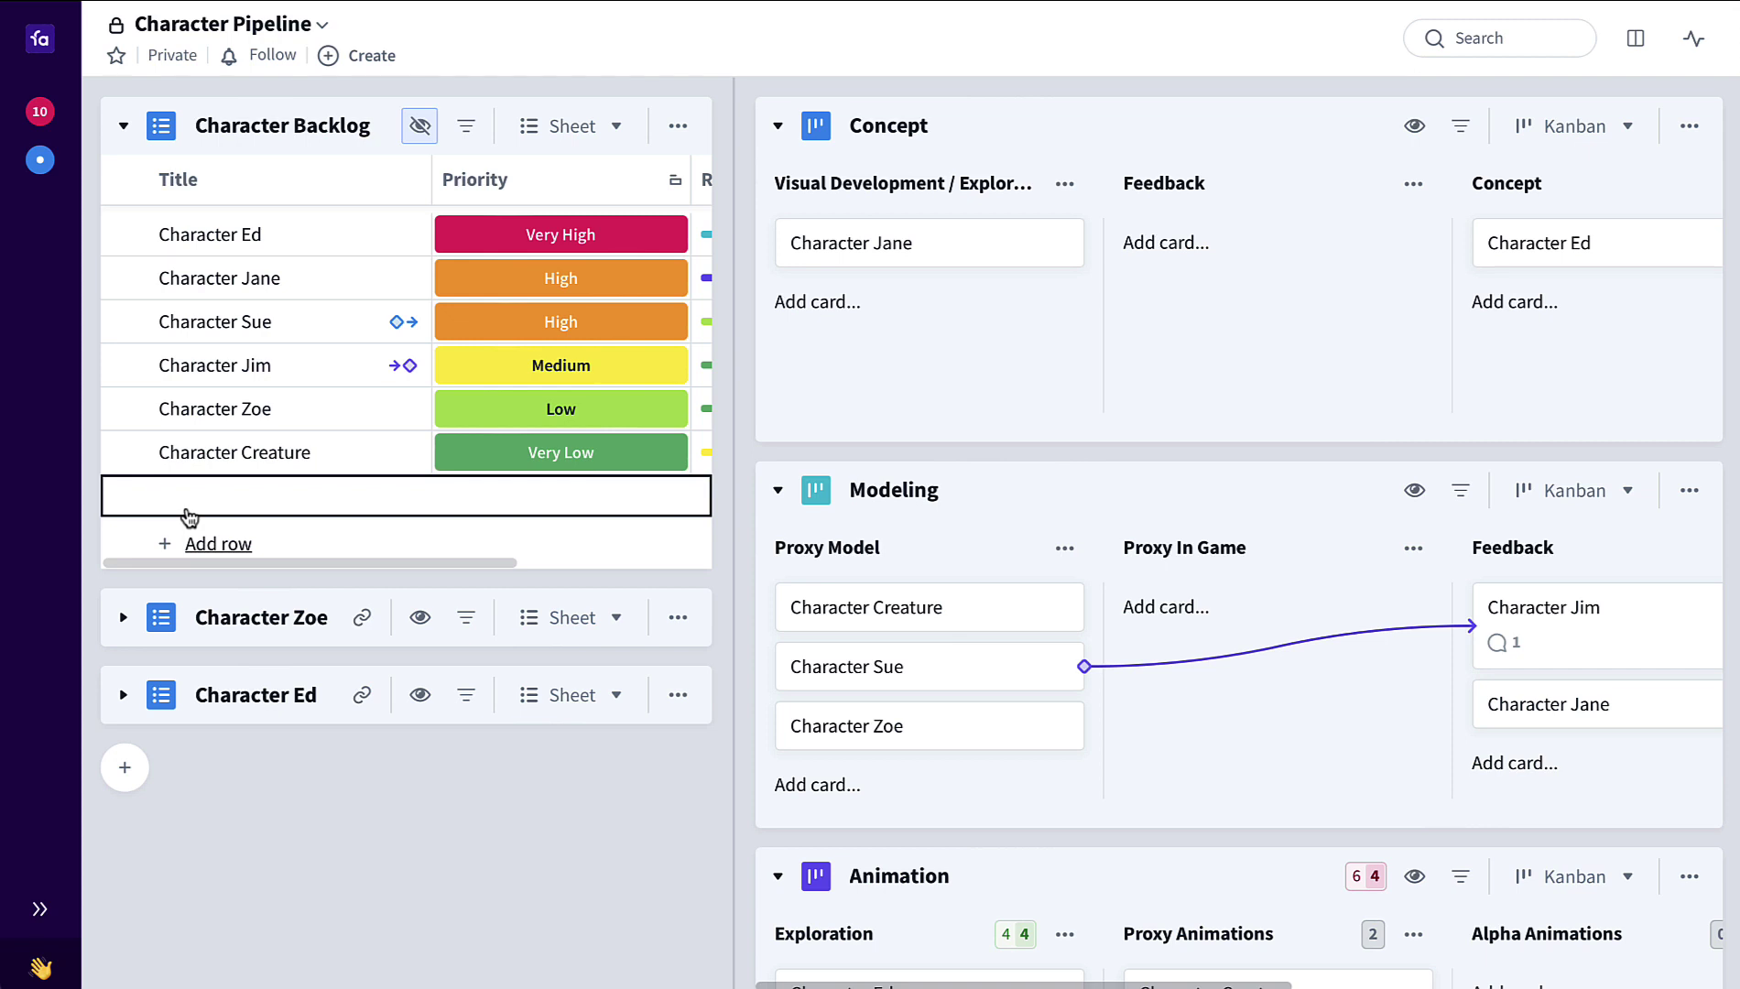
type("New Character")
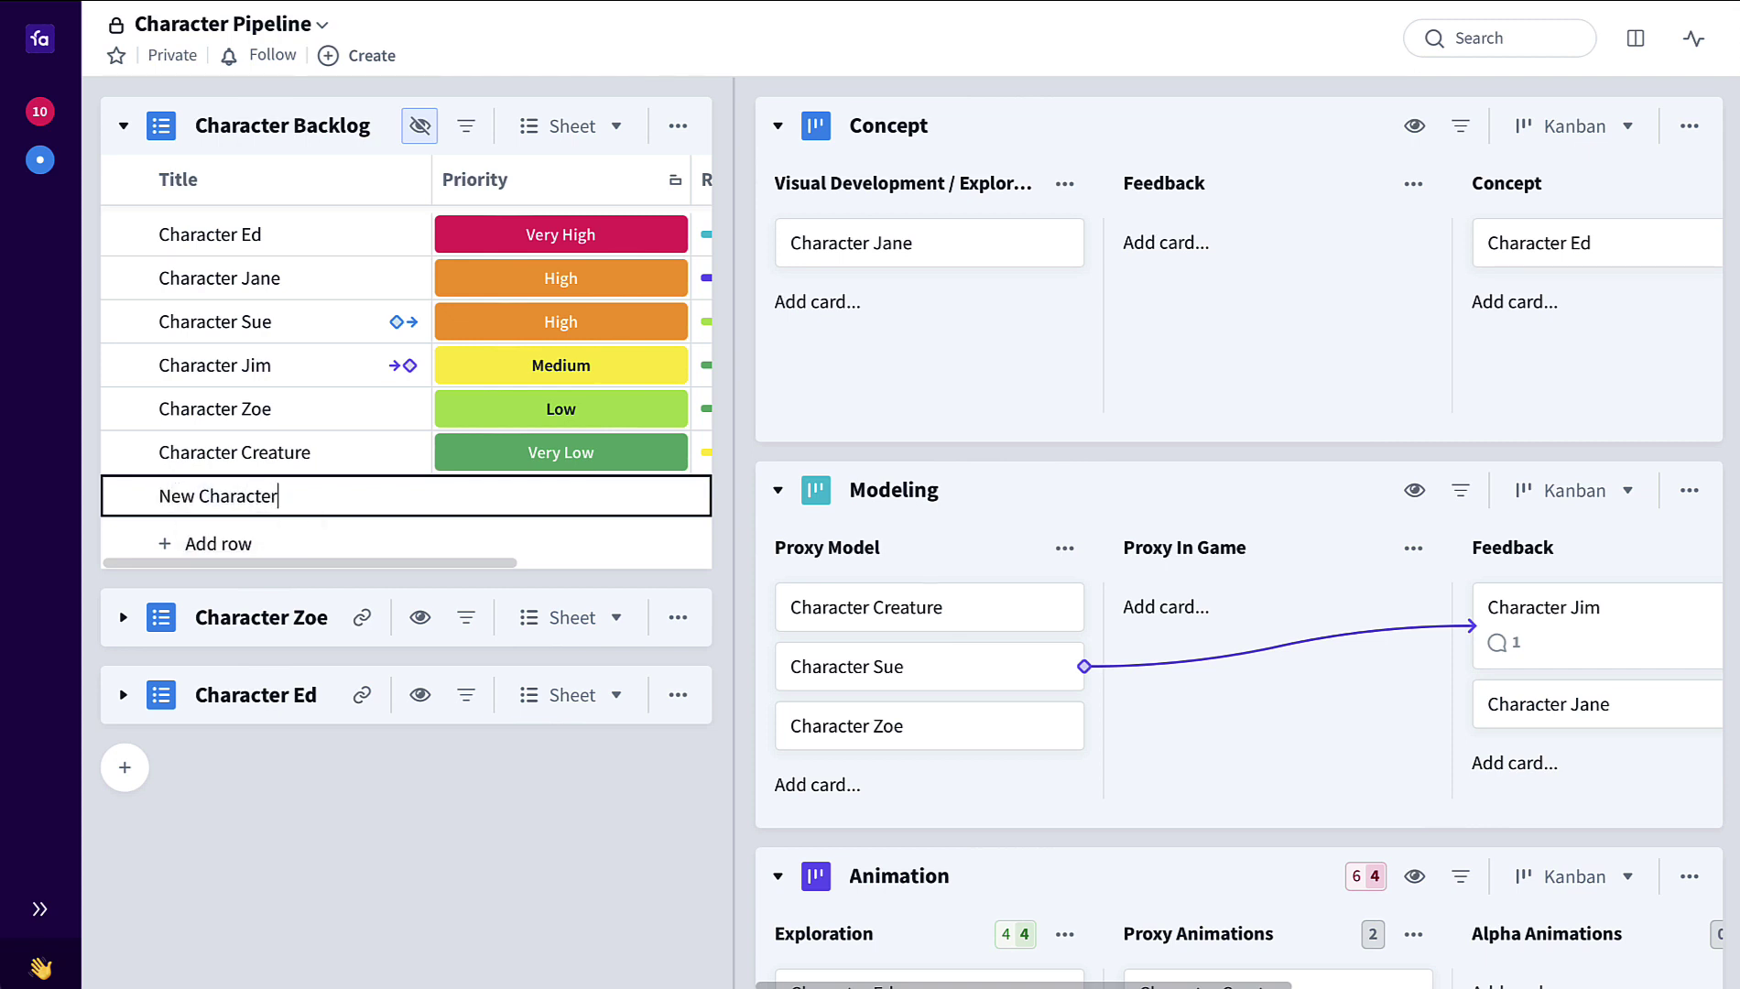
key("Return")
left_click(257, 875)
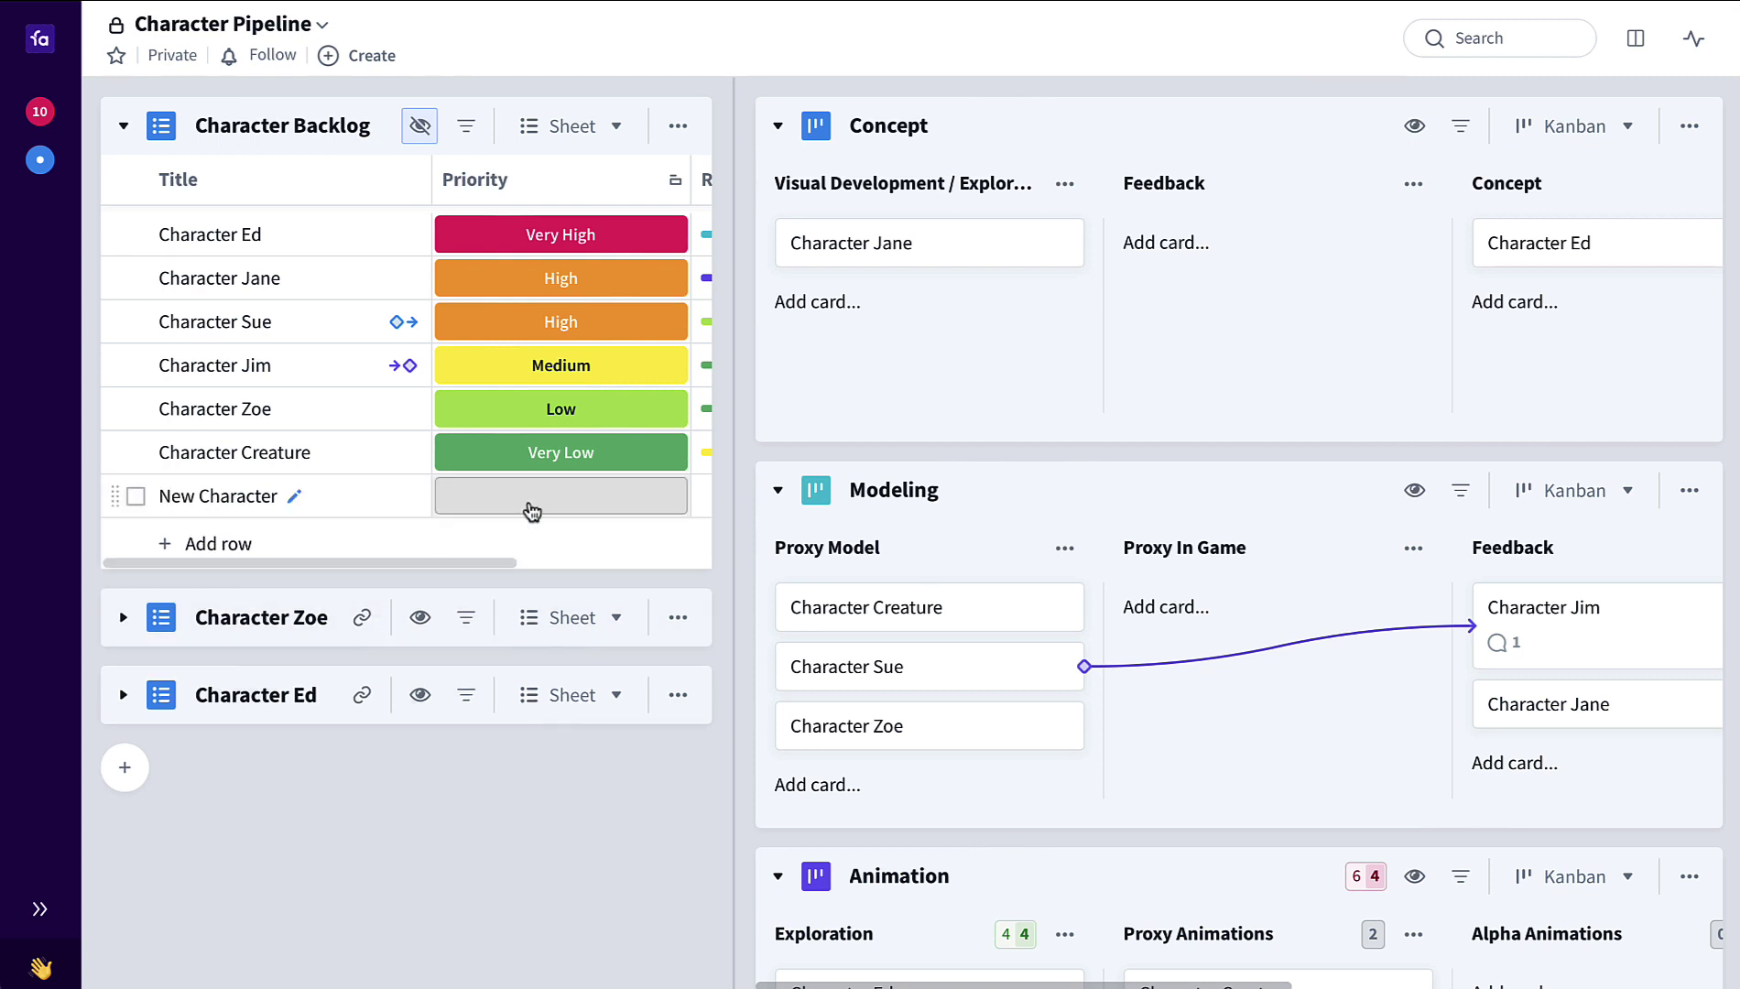
- Set New Character's priority to Very High and add it to Visual Development / Exploration on the Concept board
left_click(580, 504)
left_click(604, 719)
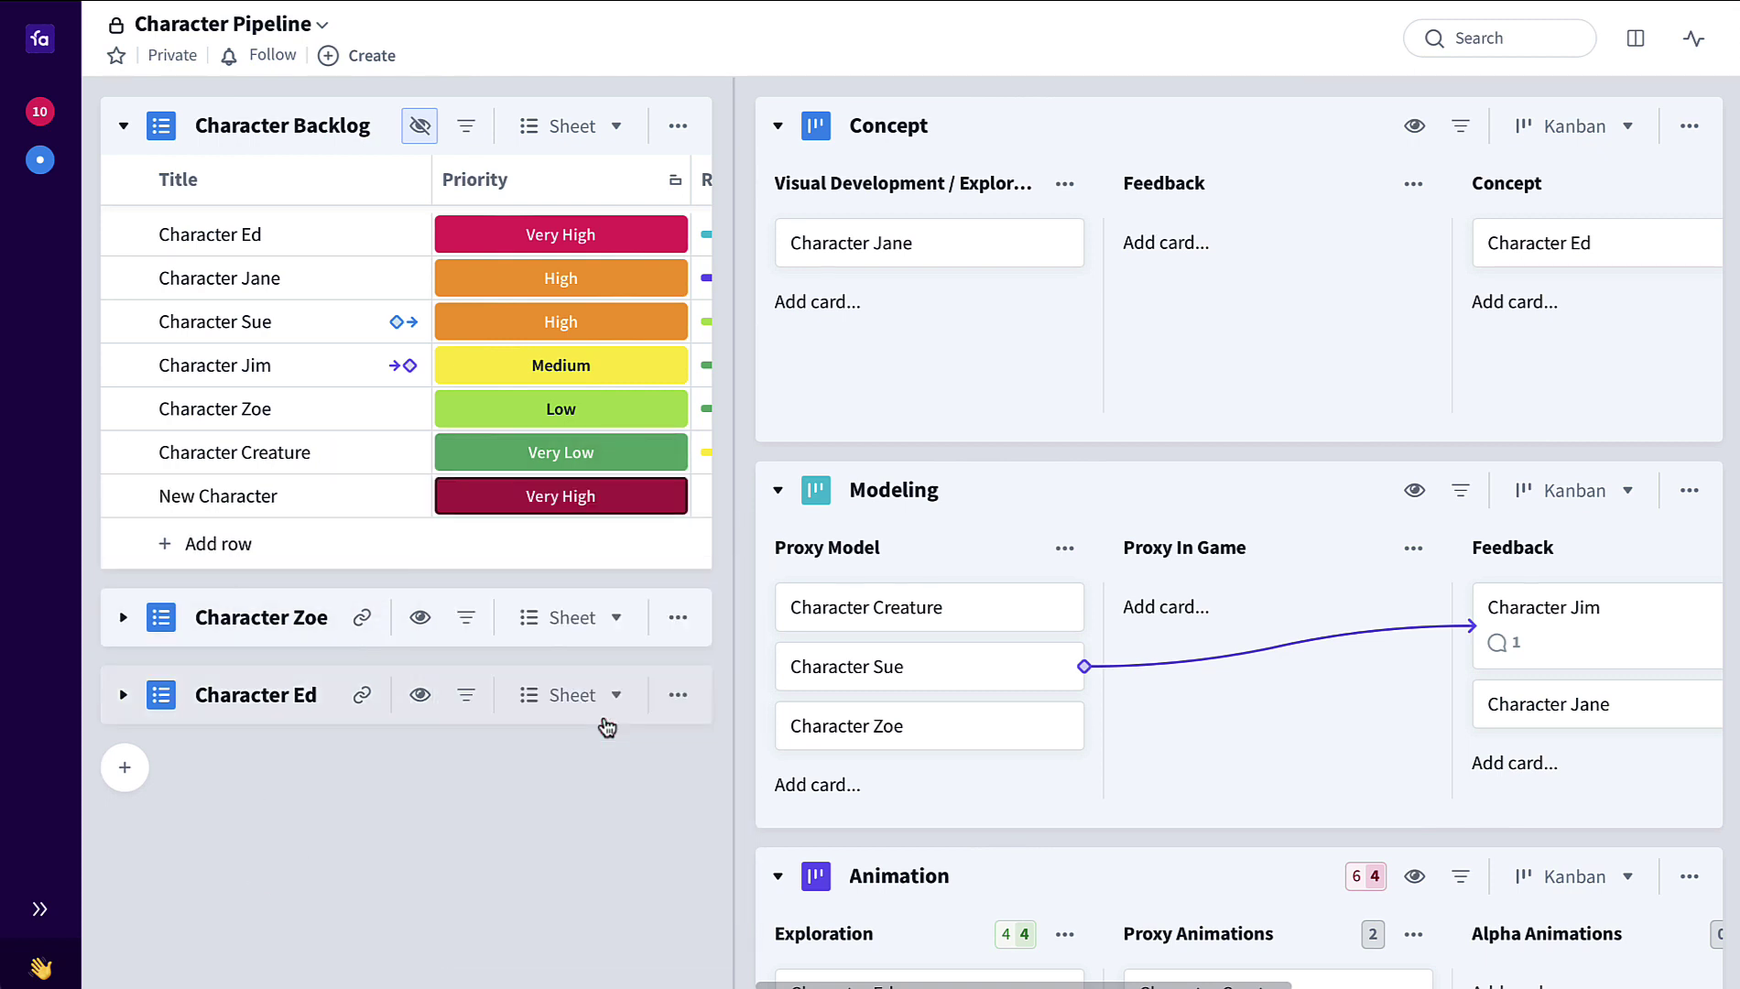
left_click_drag(113, 499, 836, 252)
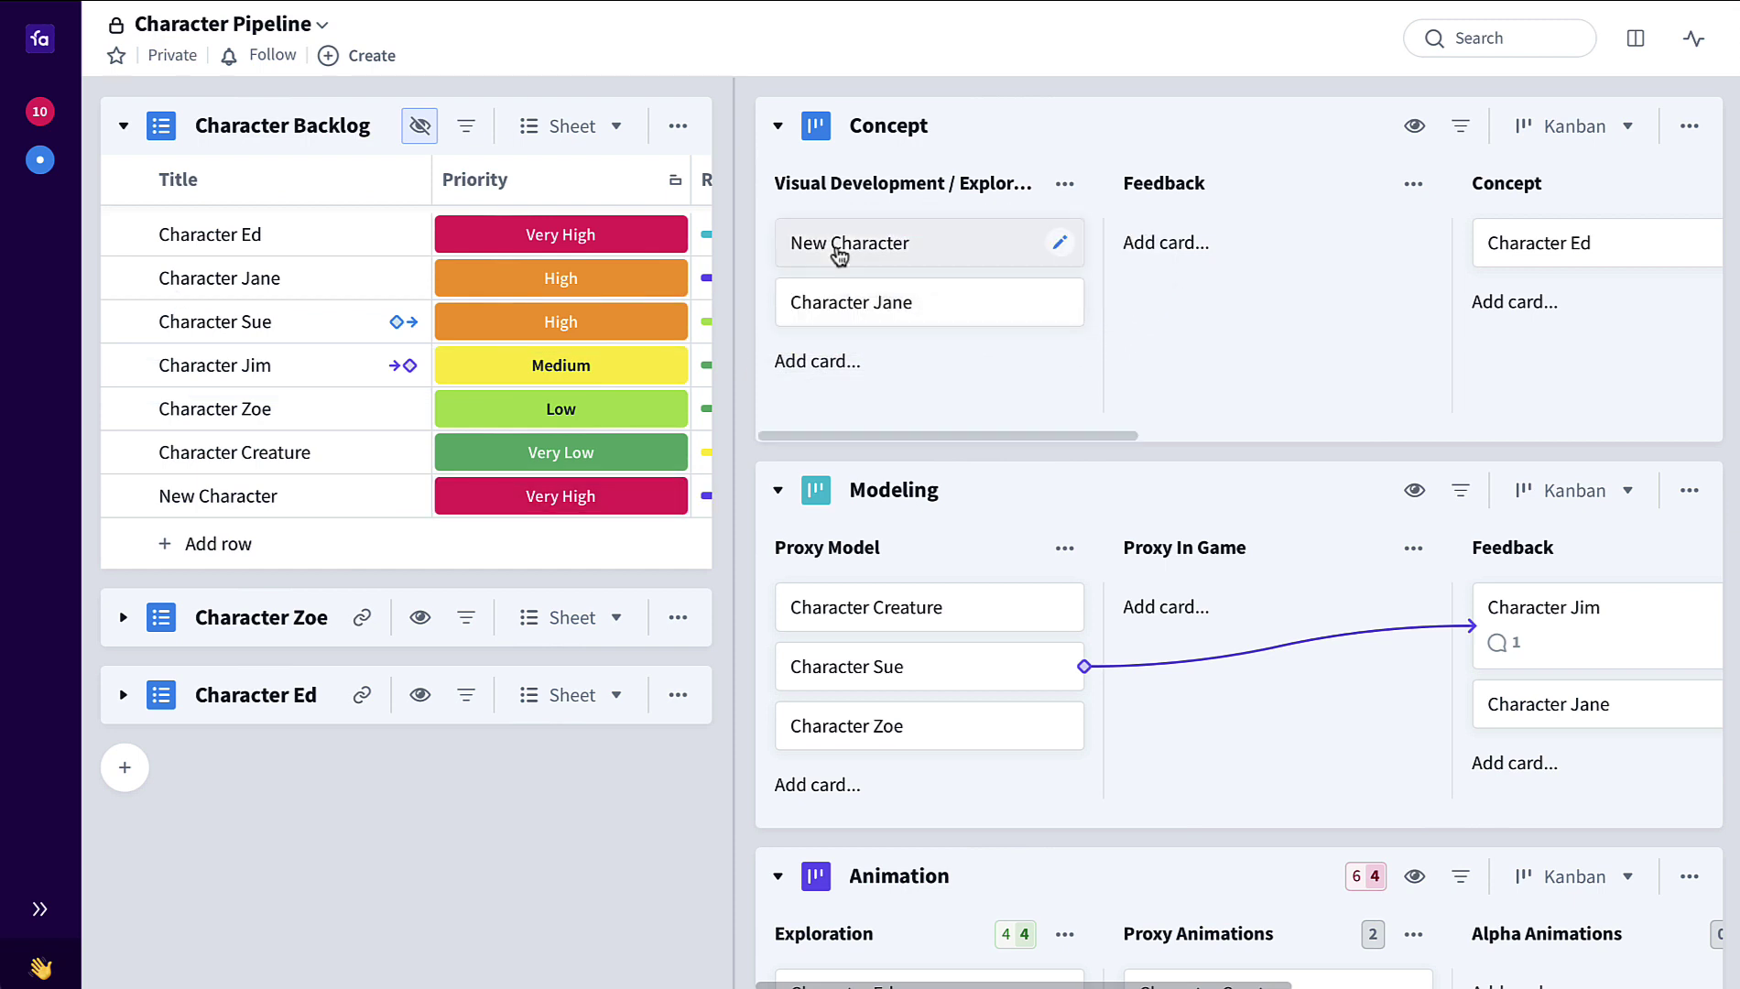
- Widen the Character Backlog area and its Relations column to fit more of each character's relations
scroll(659, 454, "right", 5)
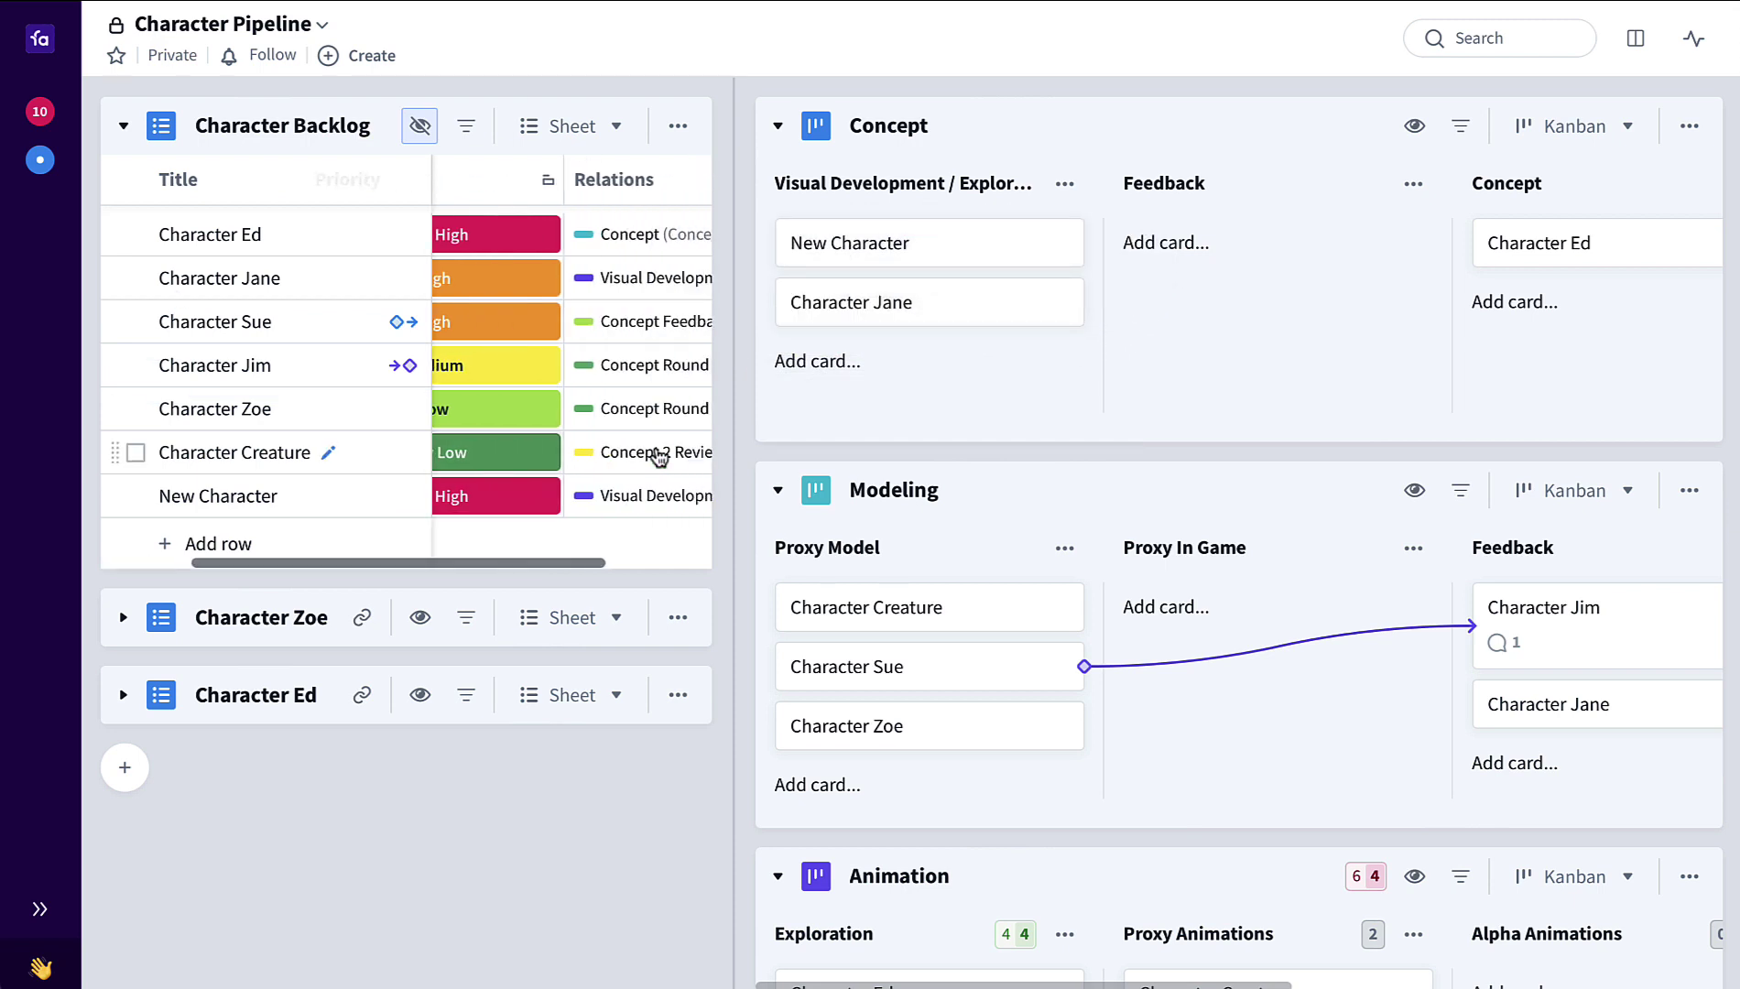
scroll(656, 455, "right", 2)
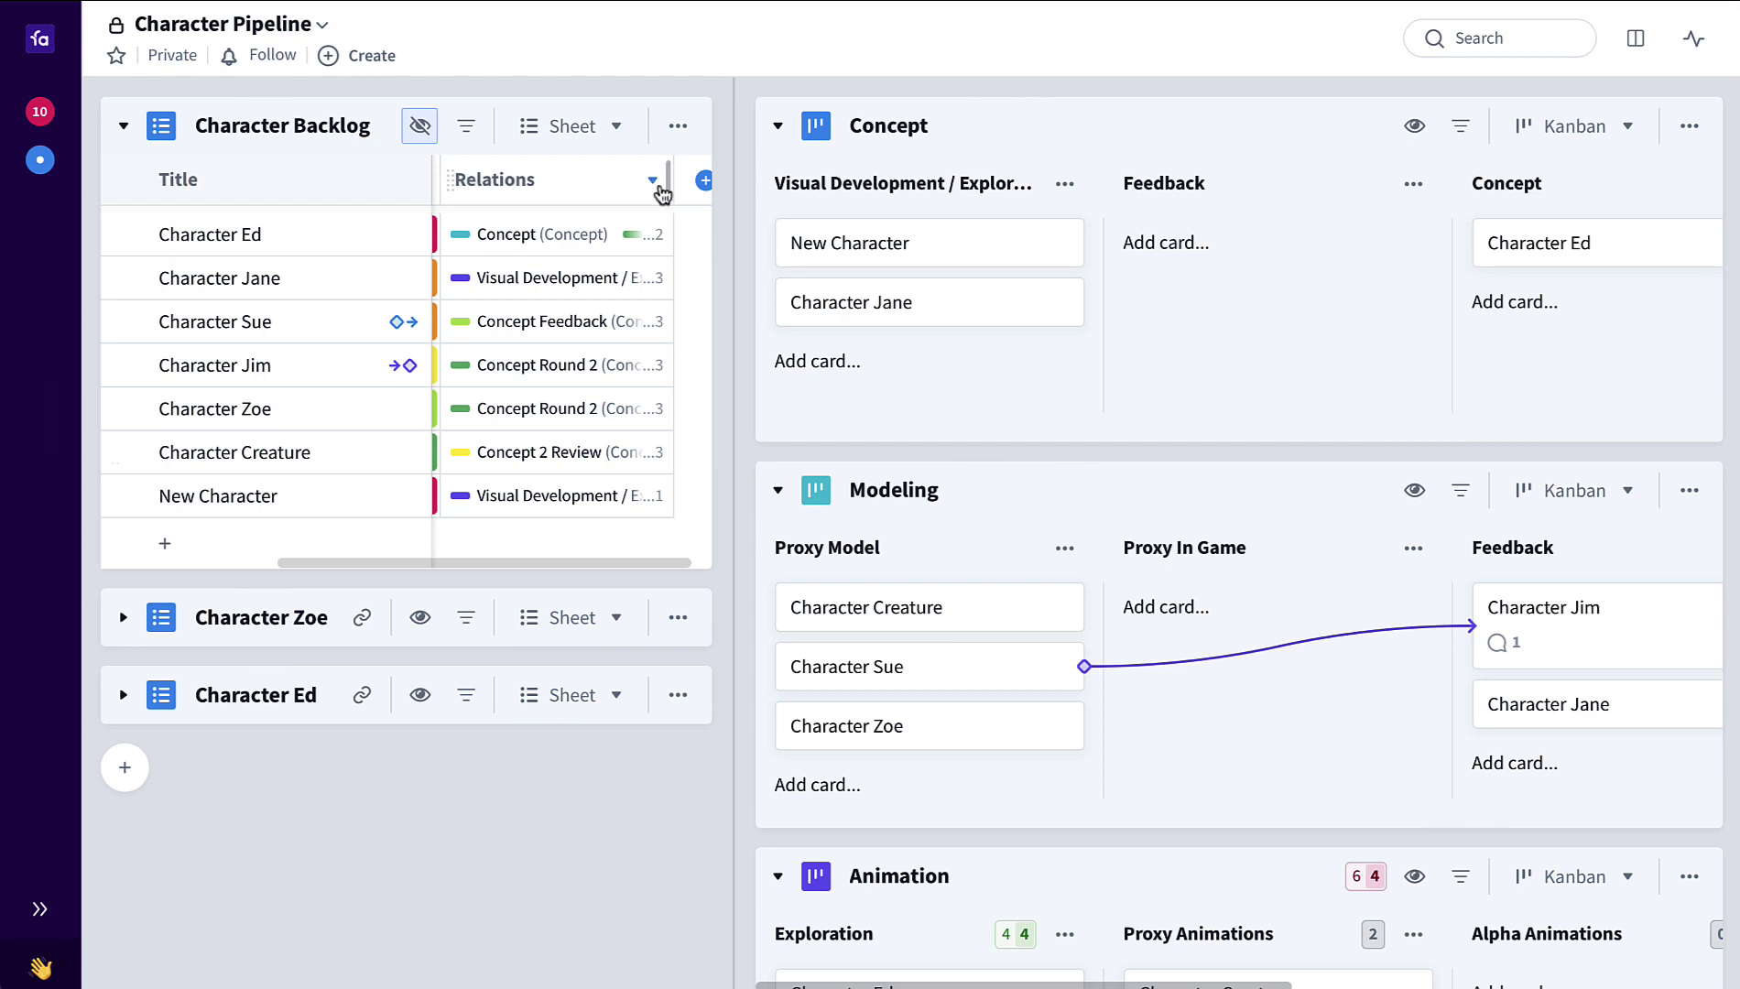
left_click_drag(668, 186, 1048, 257)
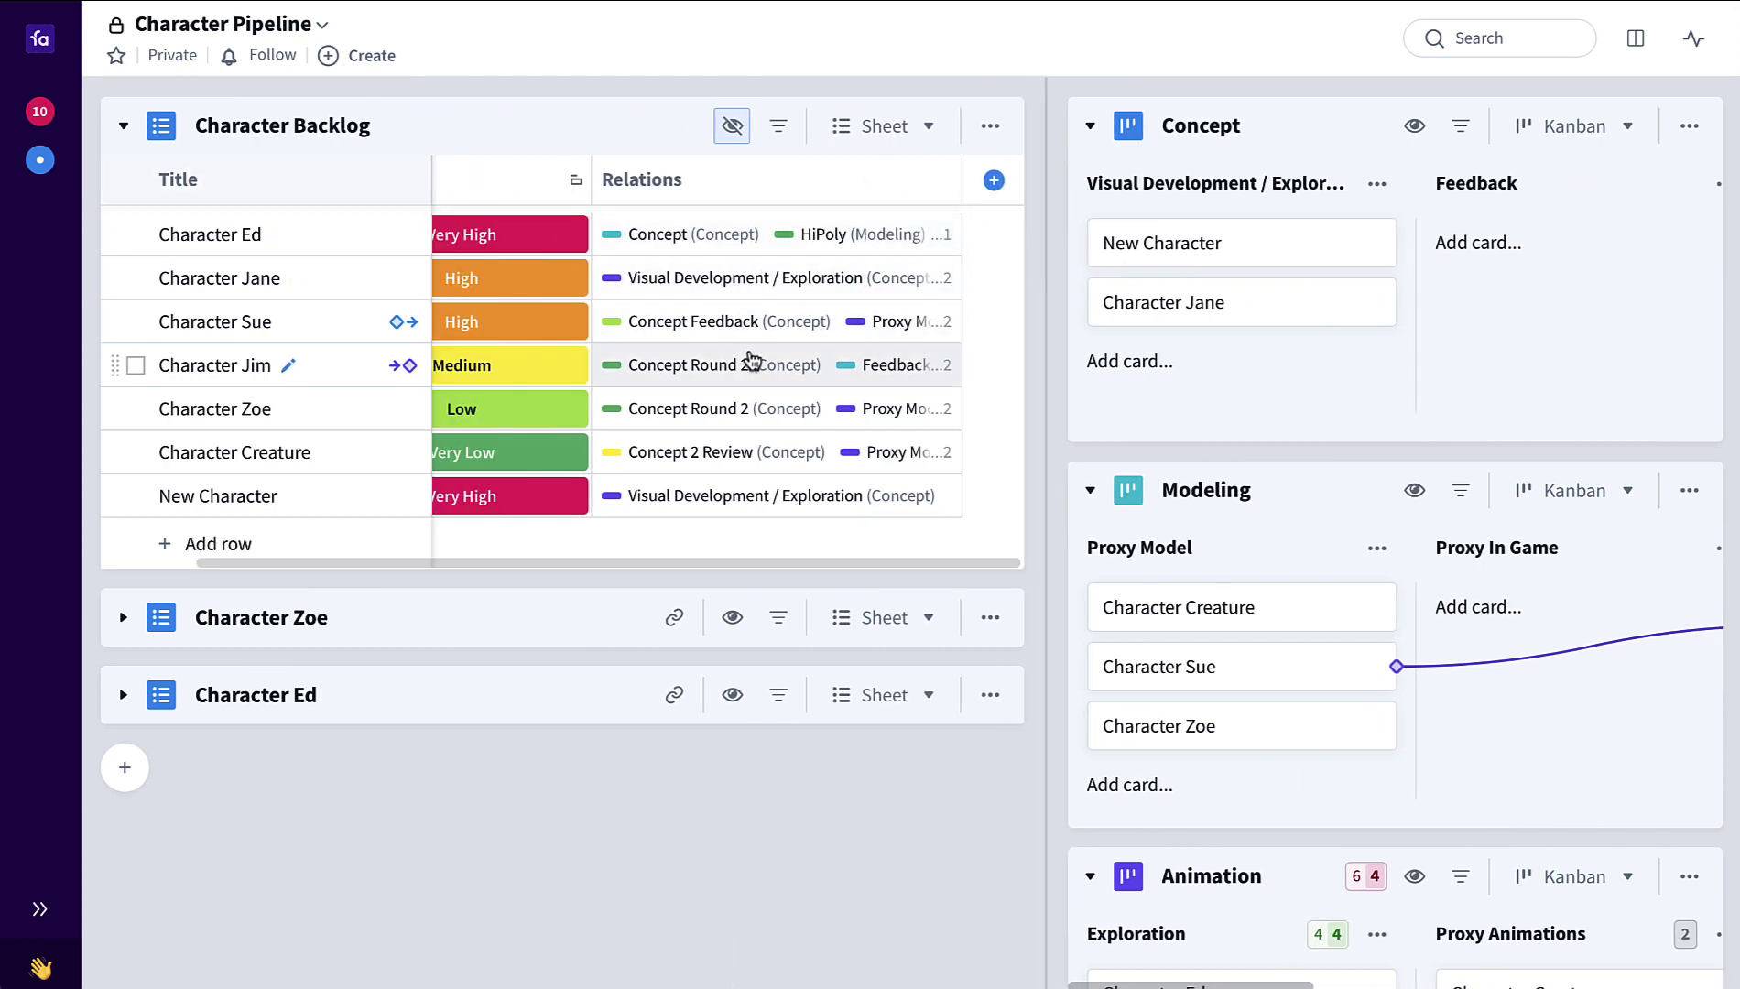
- Filter the Relations column by the Concept board from New Character's relations, and narrow the column to fit beside Priority
left_click(820, 499)
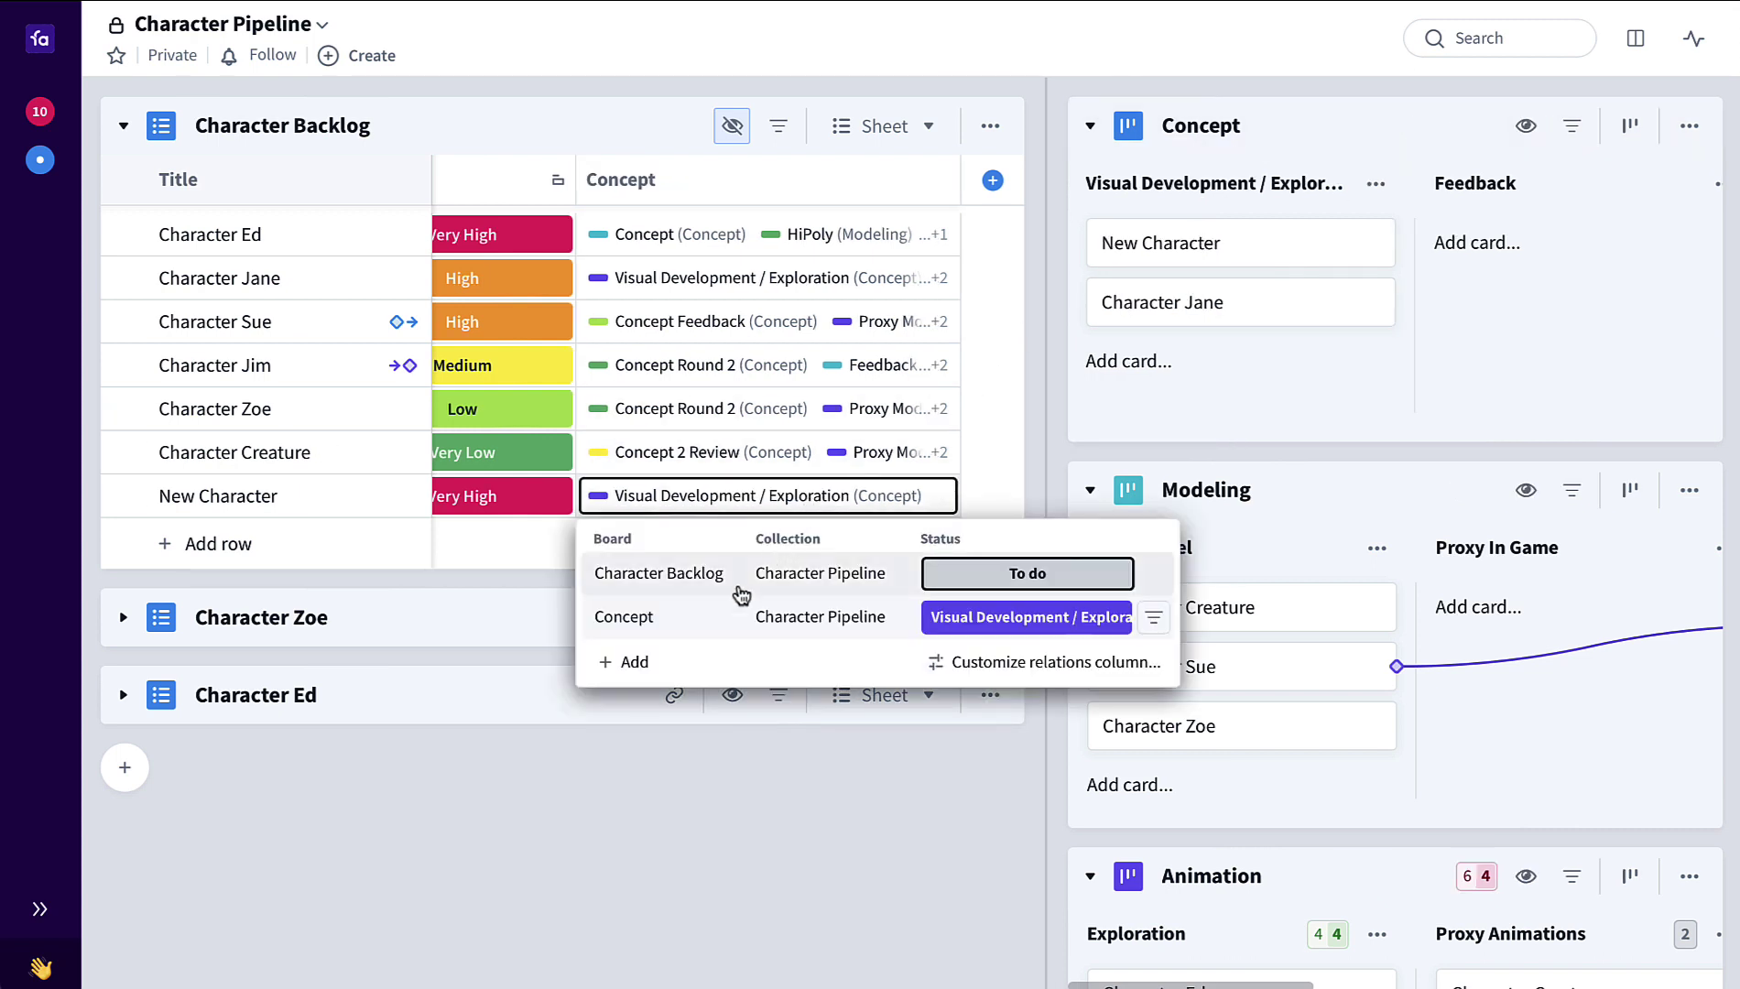
left_click(1154, 628)
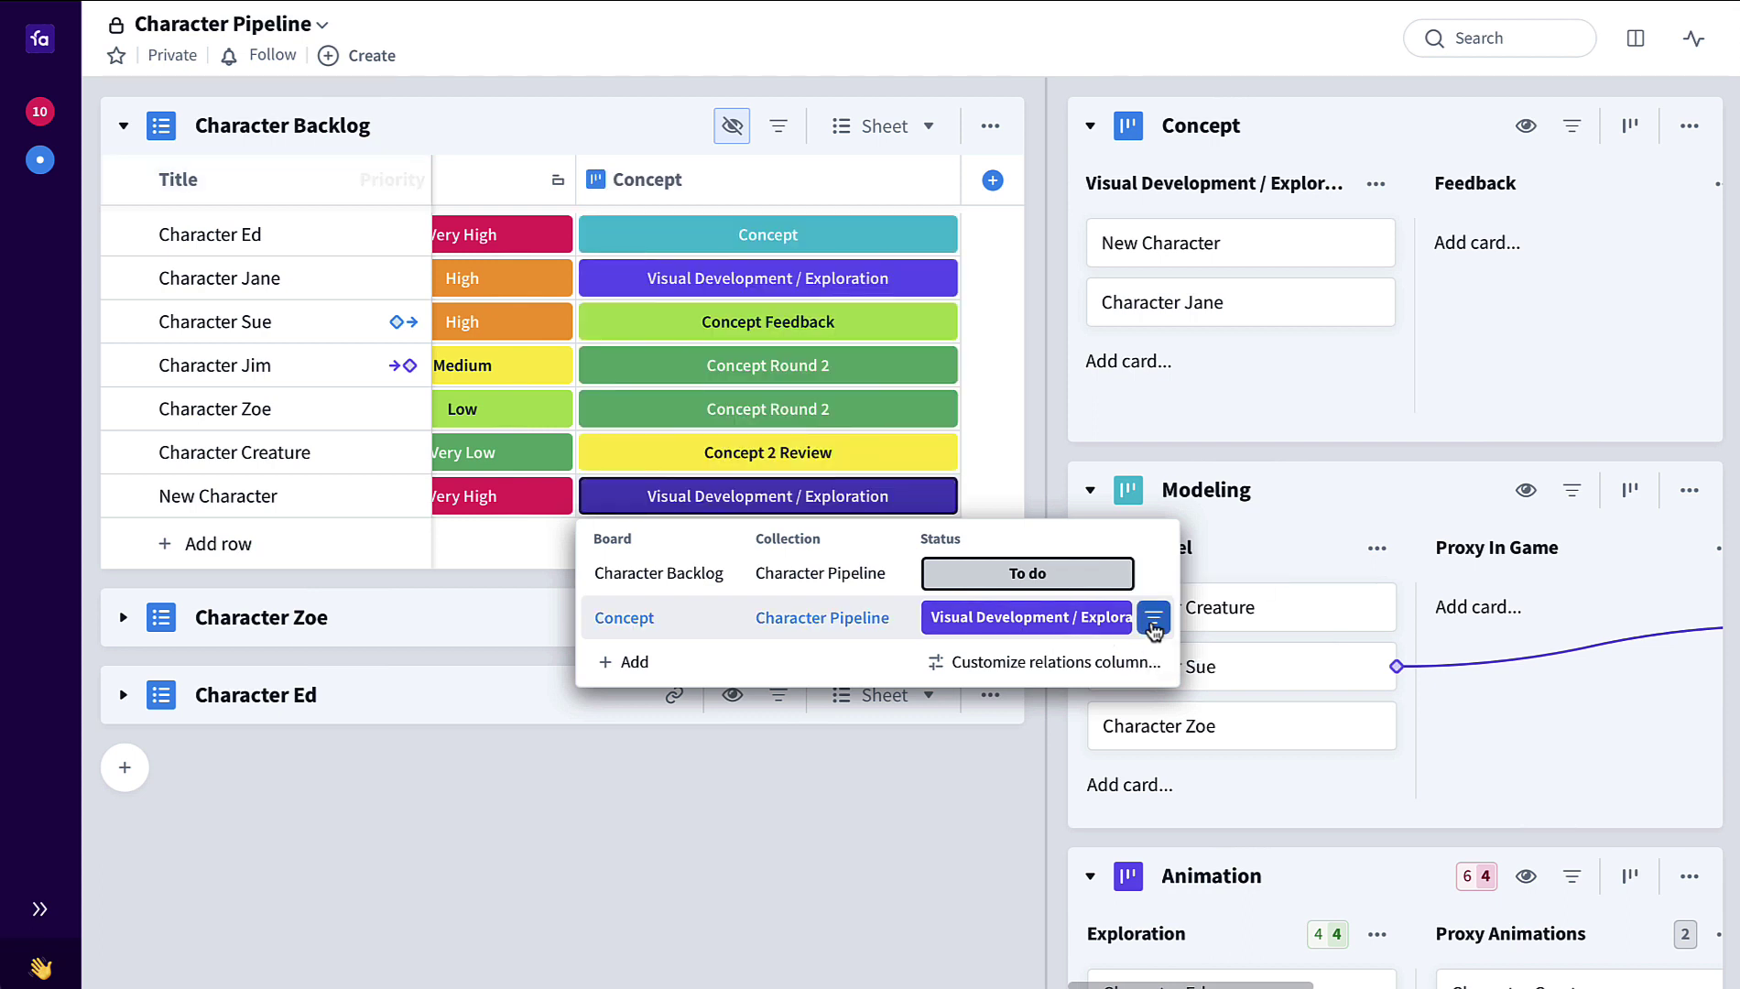
left_click(973, 186)
left_click_drag(956, 180, 877, 180)
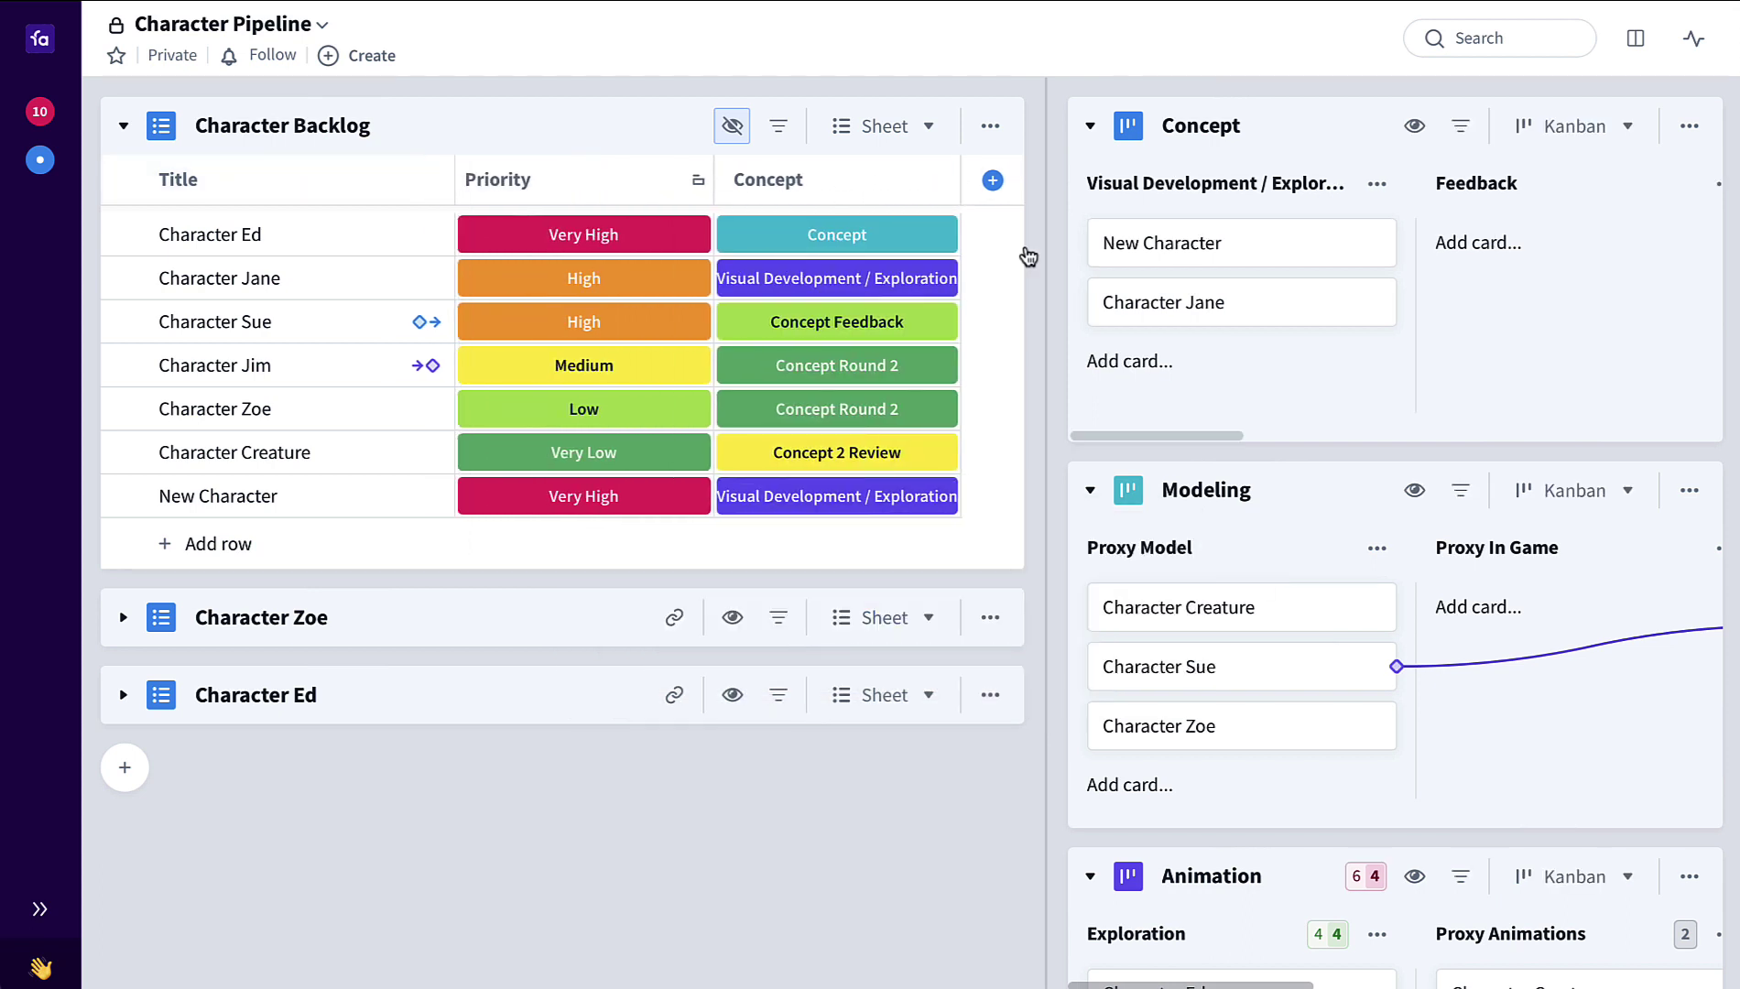
- Move the New Character card on the Concept board to Feedback and on to the Concept stage
scroll(1320, 338, "right", 2)
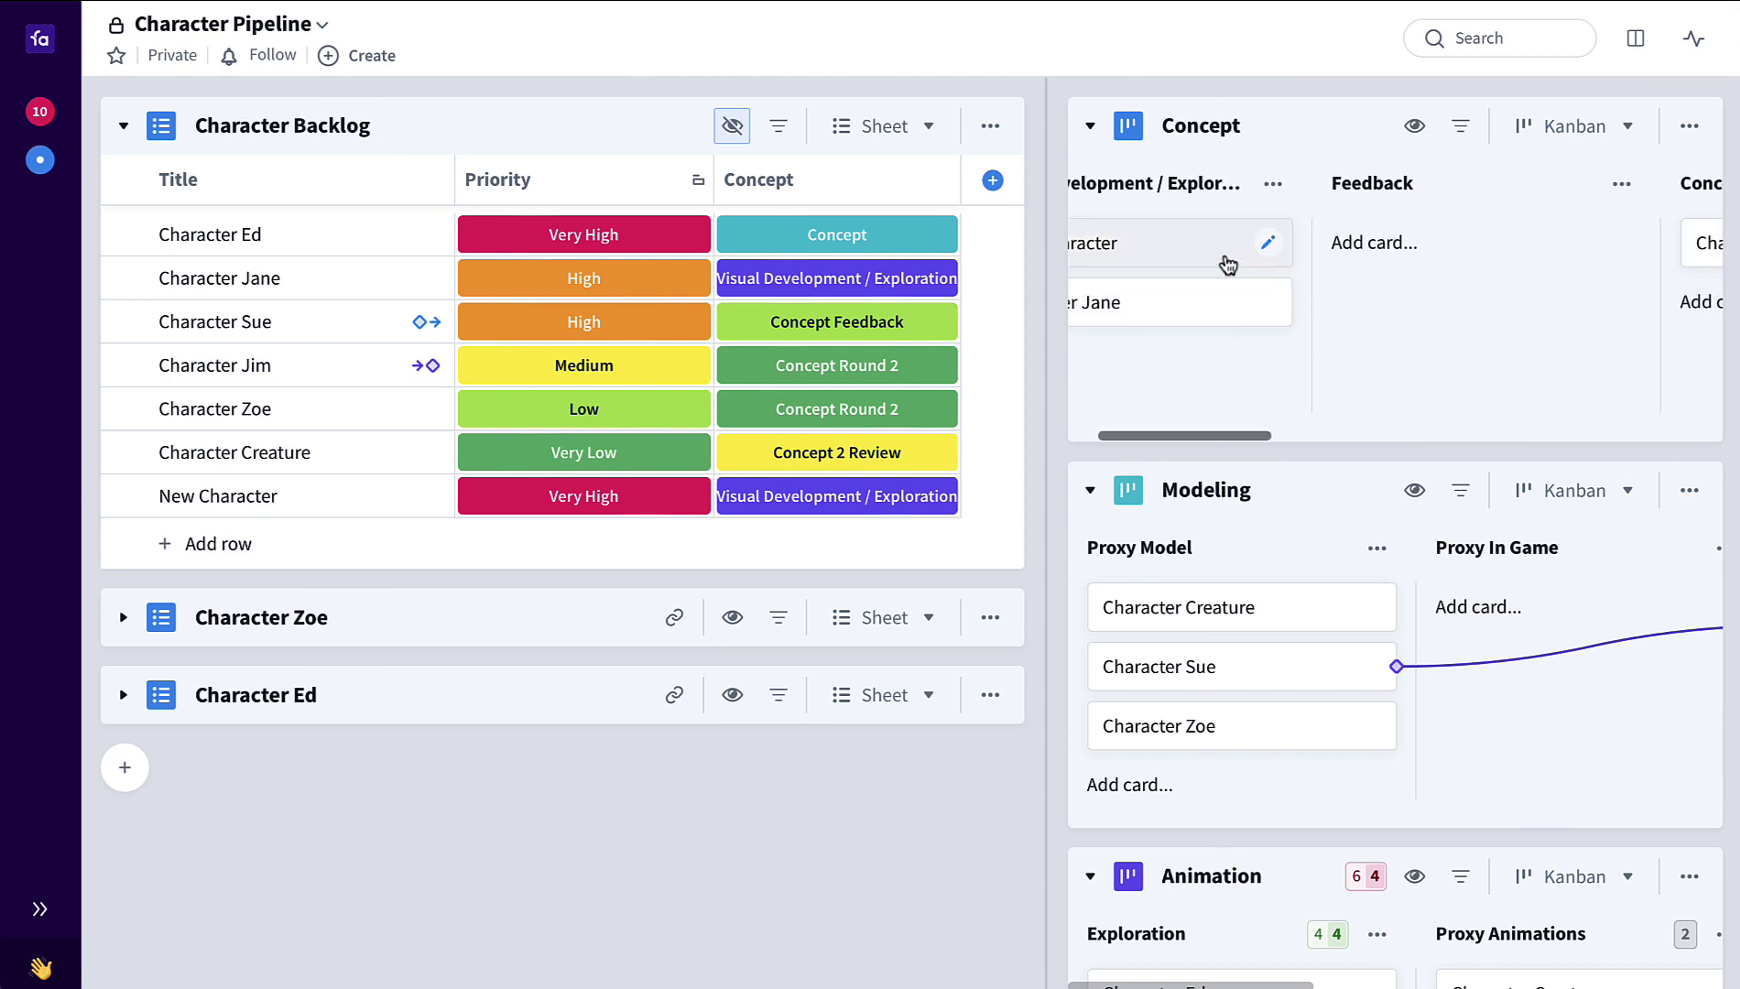
left_click_drag(1228, 263, 1460, 258)
scroll(1457, 260, "right", 2)
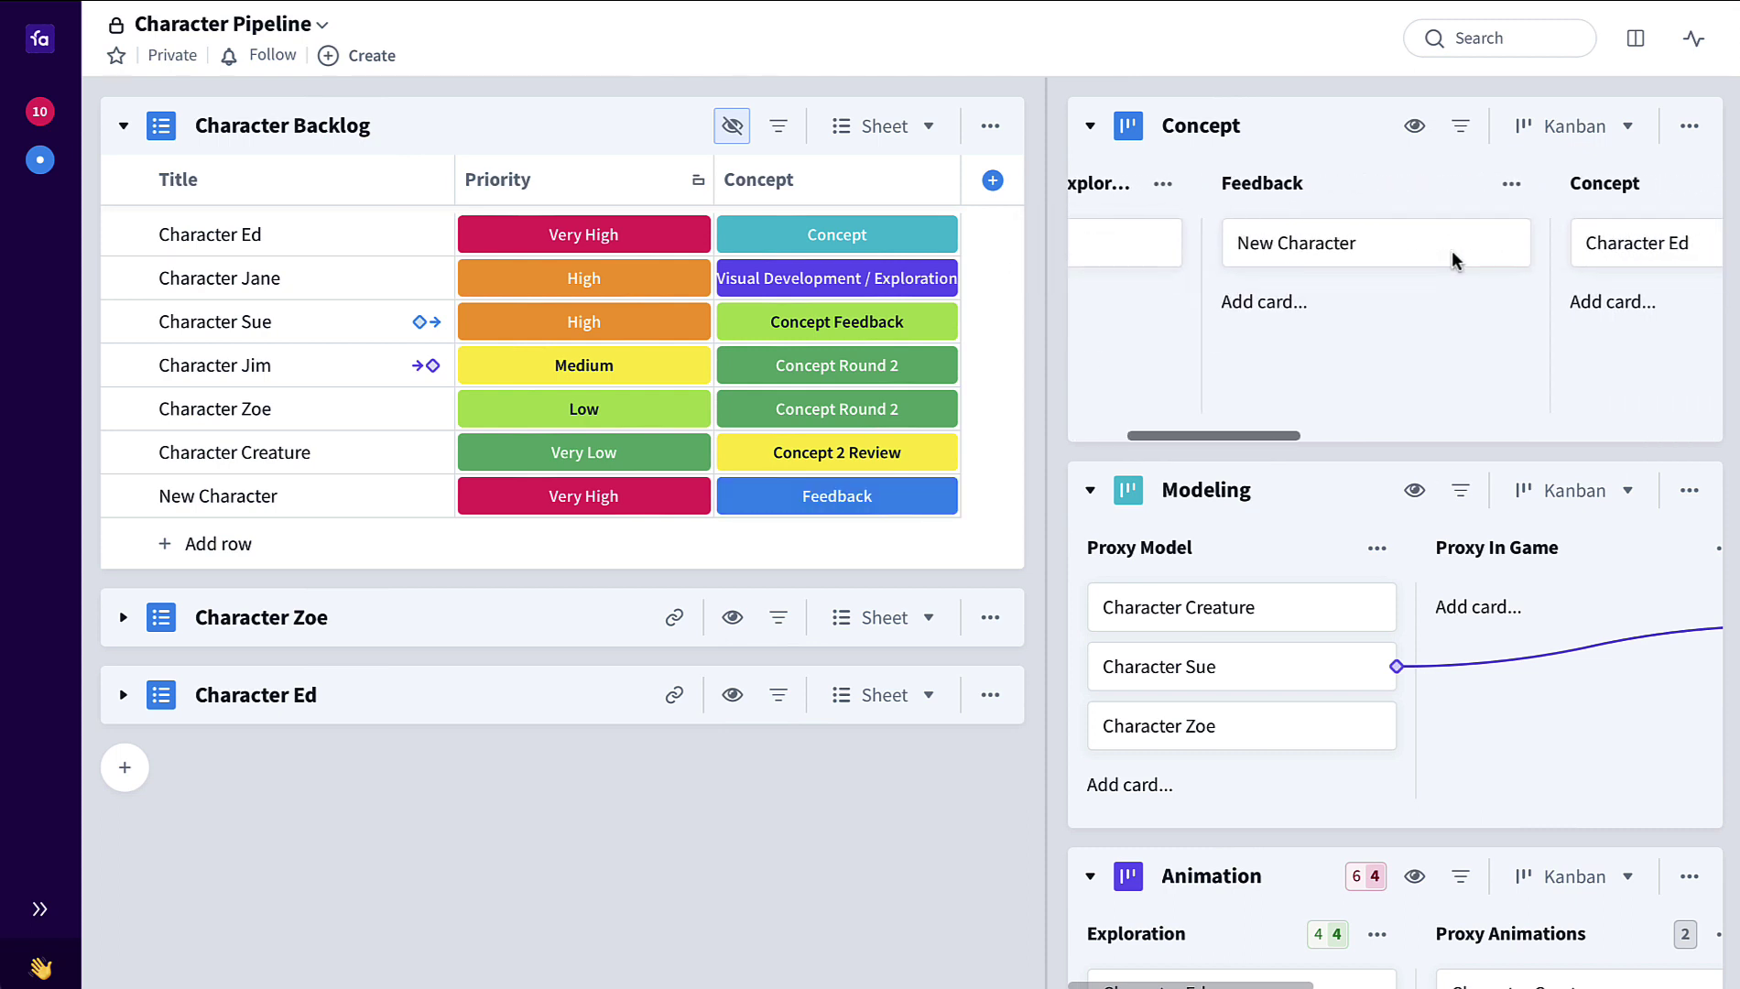
left_click_drag(1317, 260, 1597, 248)
scroll(1596, 248, "right", 2)
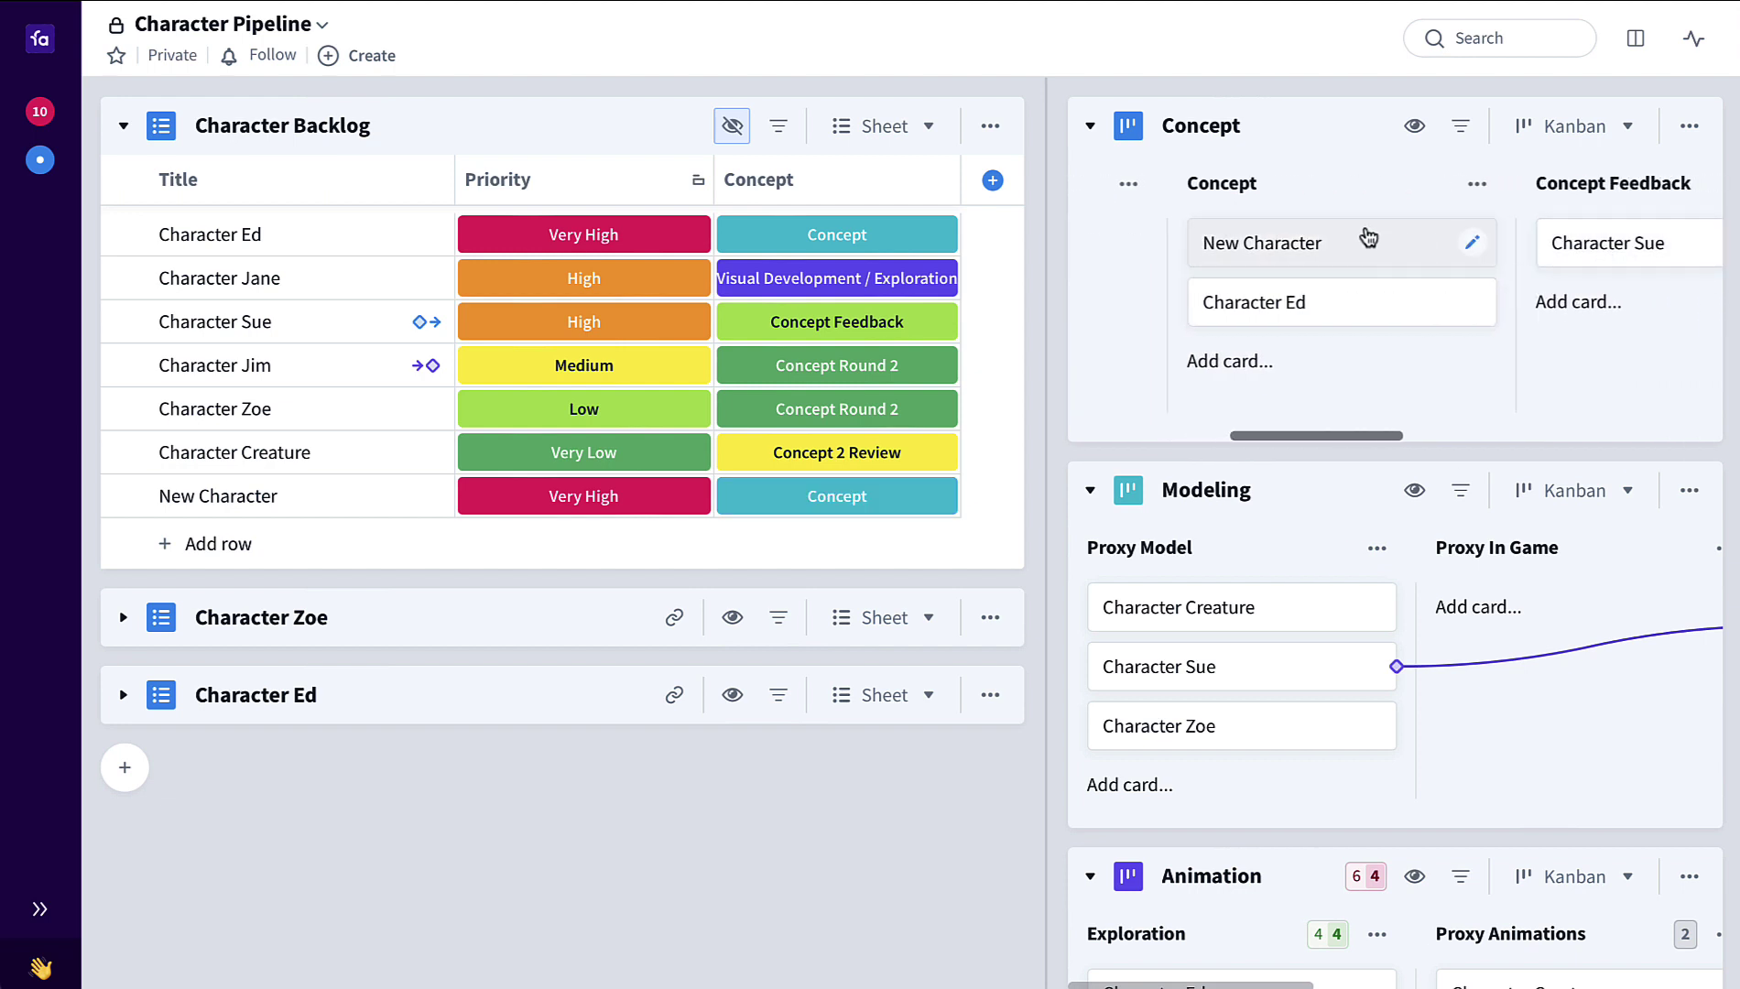
- Move the New Character card on the Concept board to Concept Feedback and on to Concept Round 2
left_click_drag(1369, 241, 1697, 222)
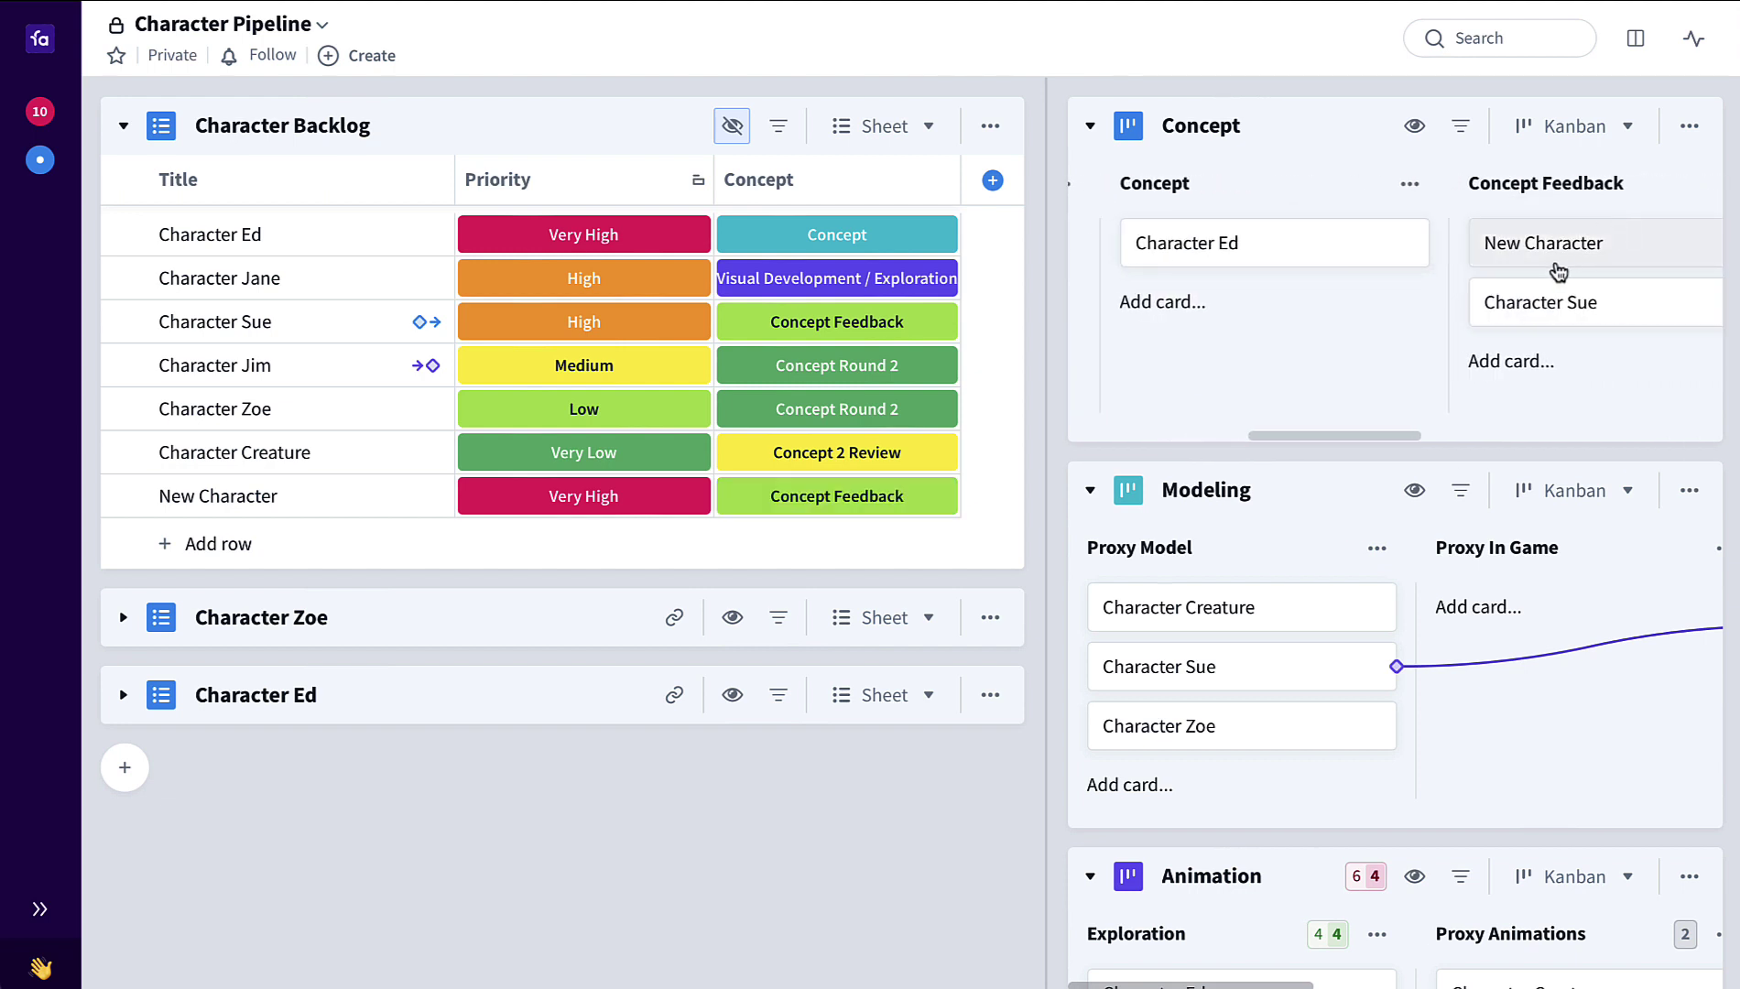
left_click_drag(1519, 263, 1577, 264)
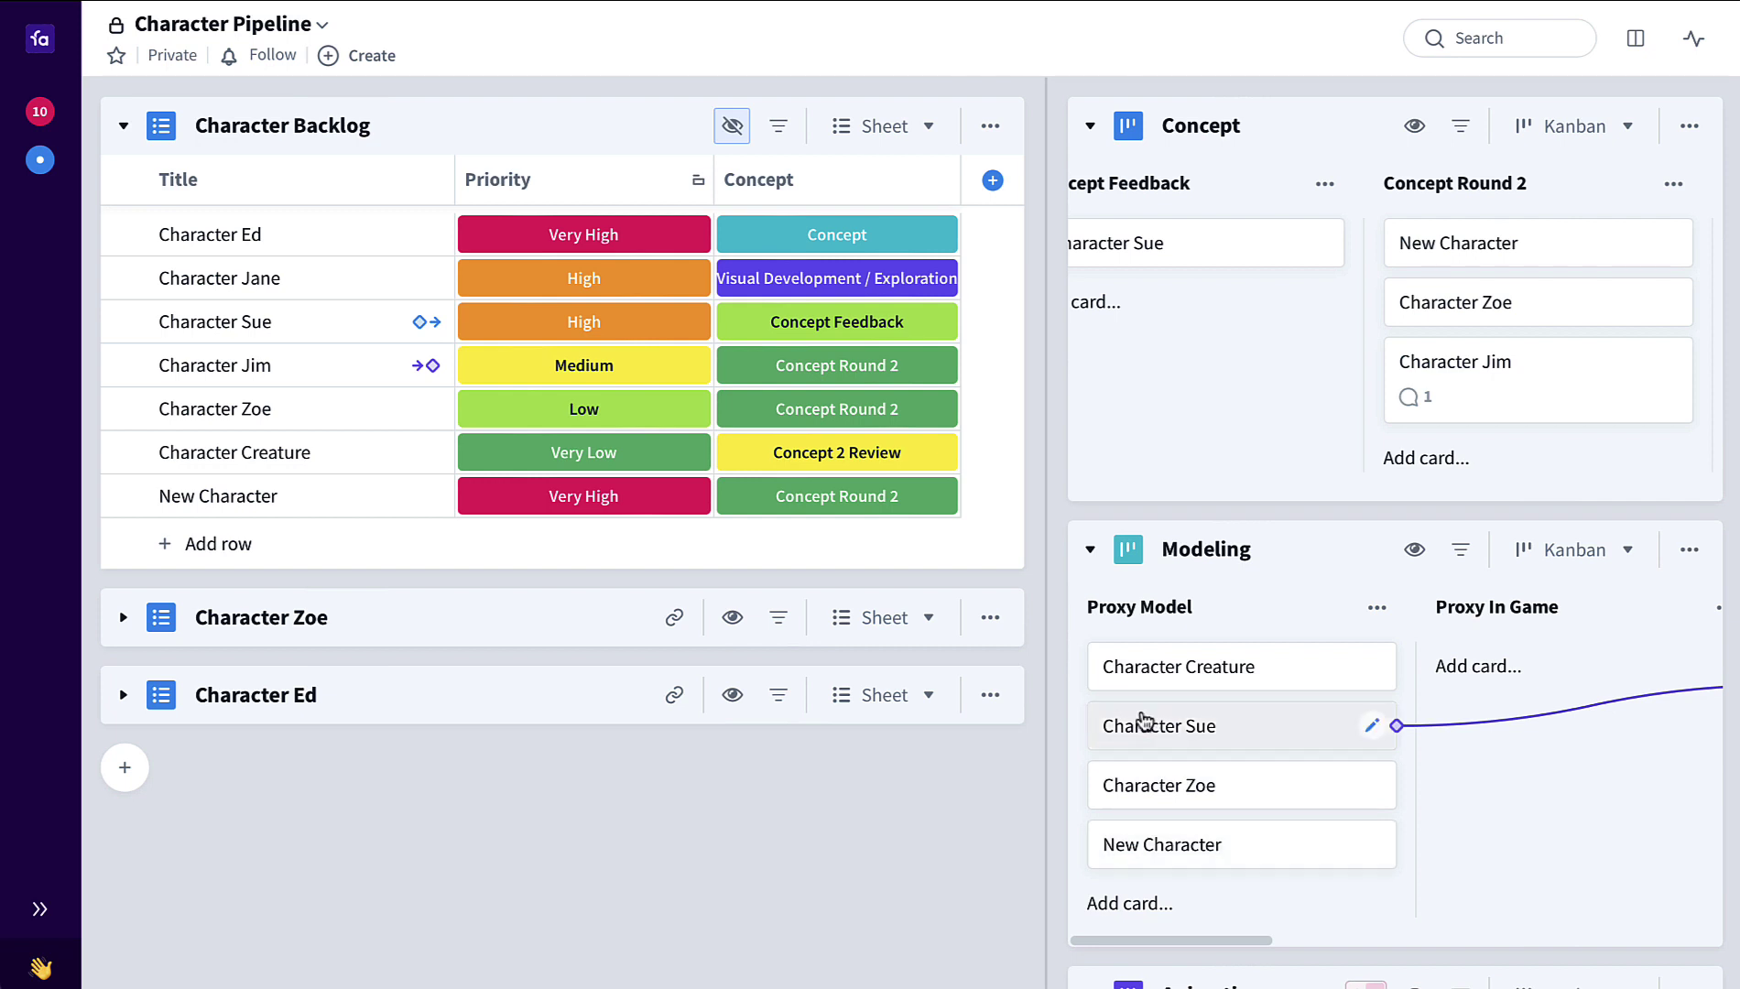
- Add a Relations column to the Character Backlog, filtered by and named after the Character Pipeline's Modeling board
left_click(993, 181)
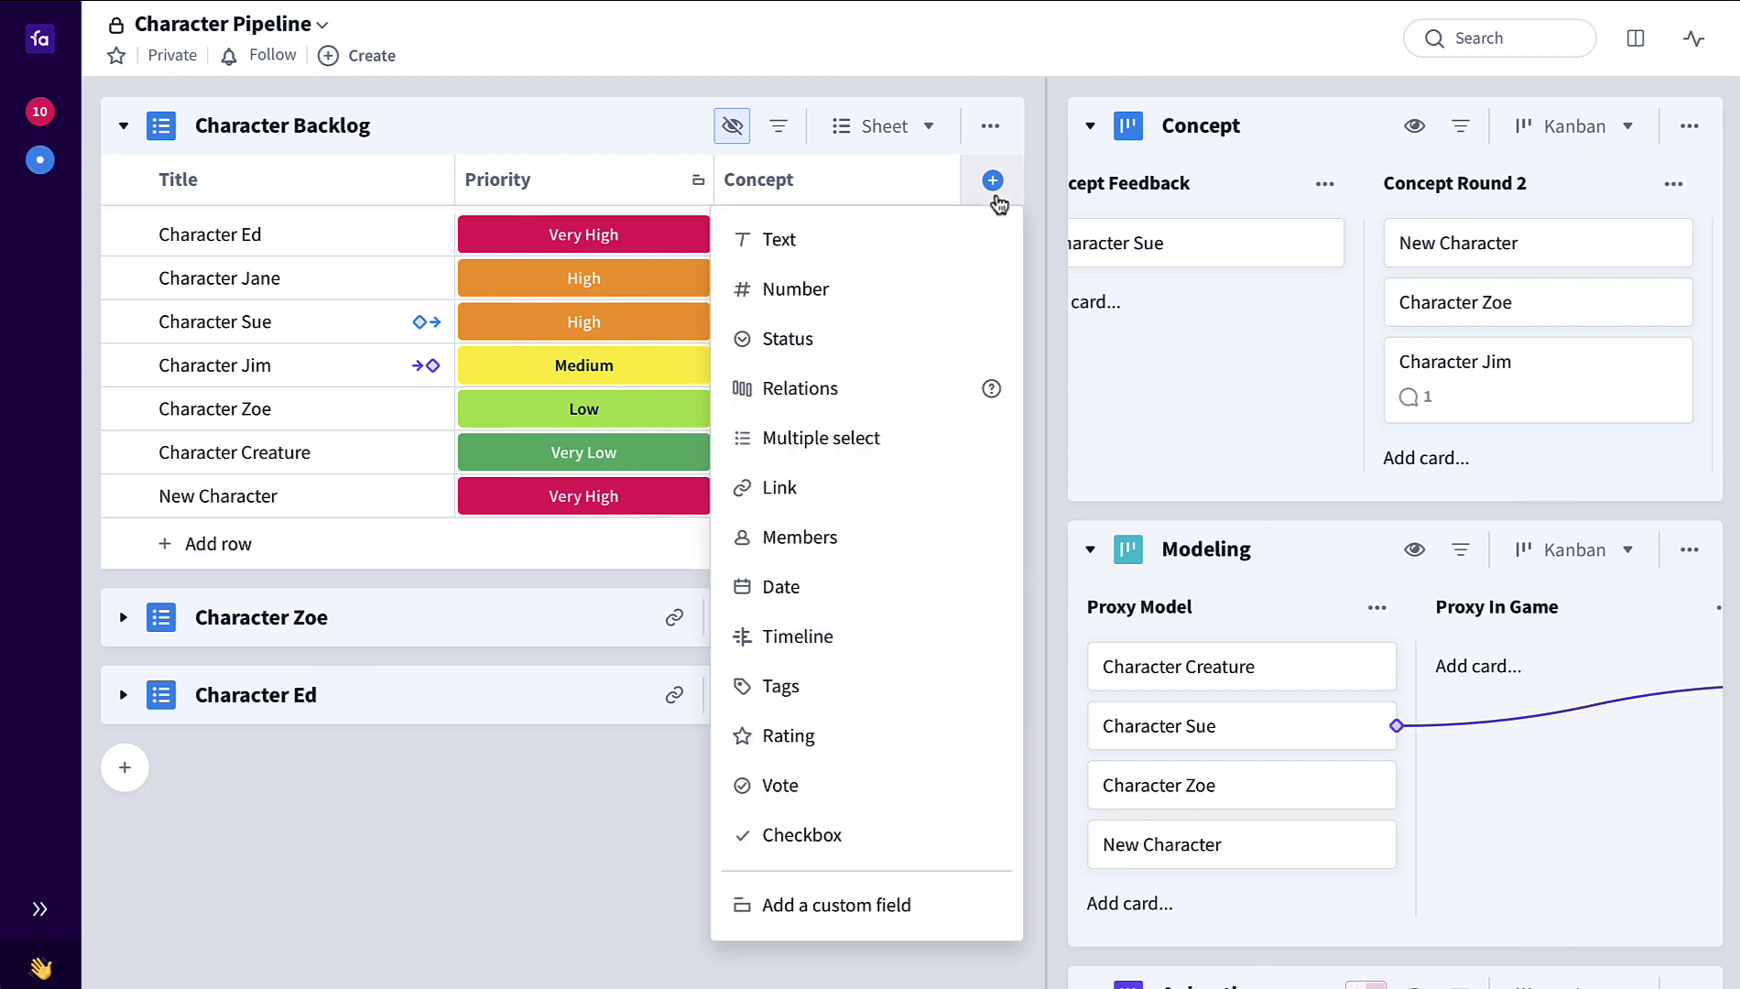
left_click(915, 404)
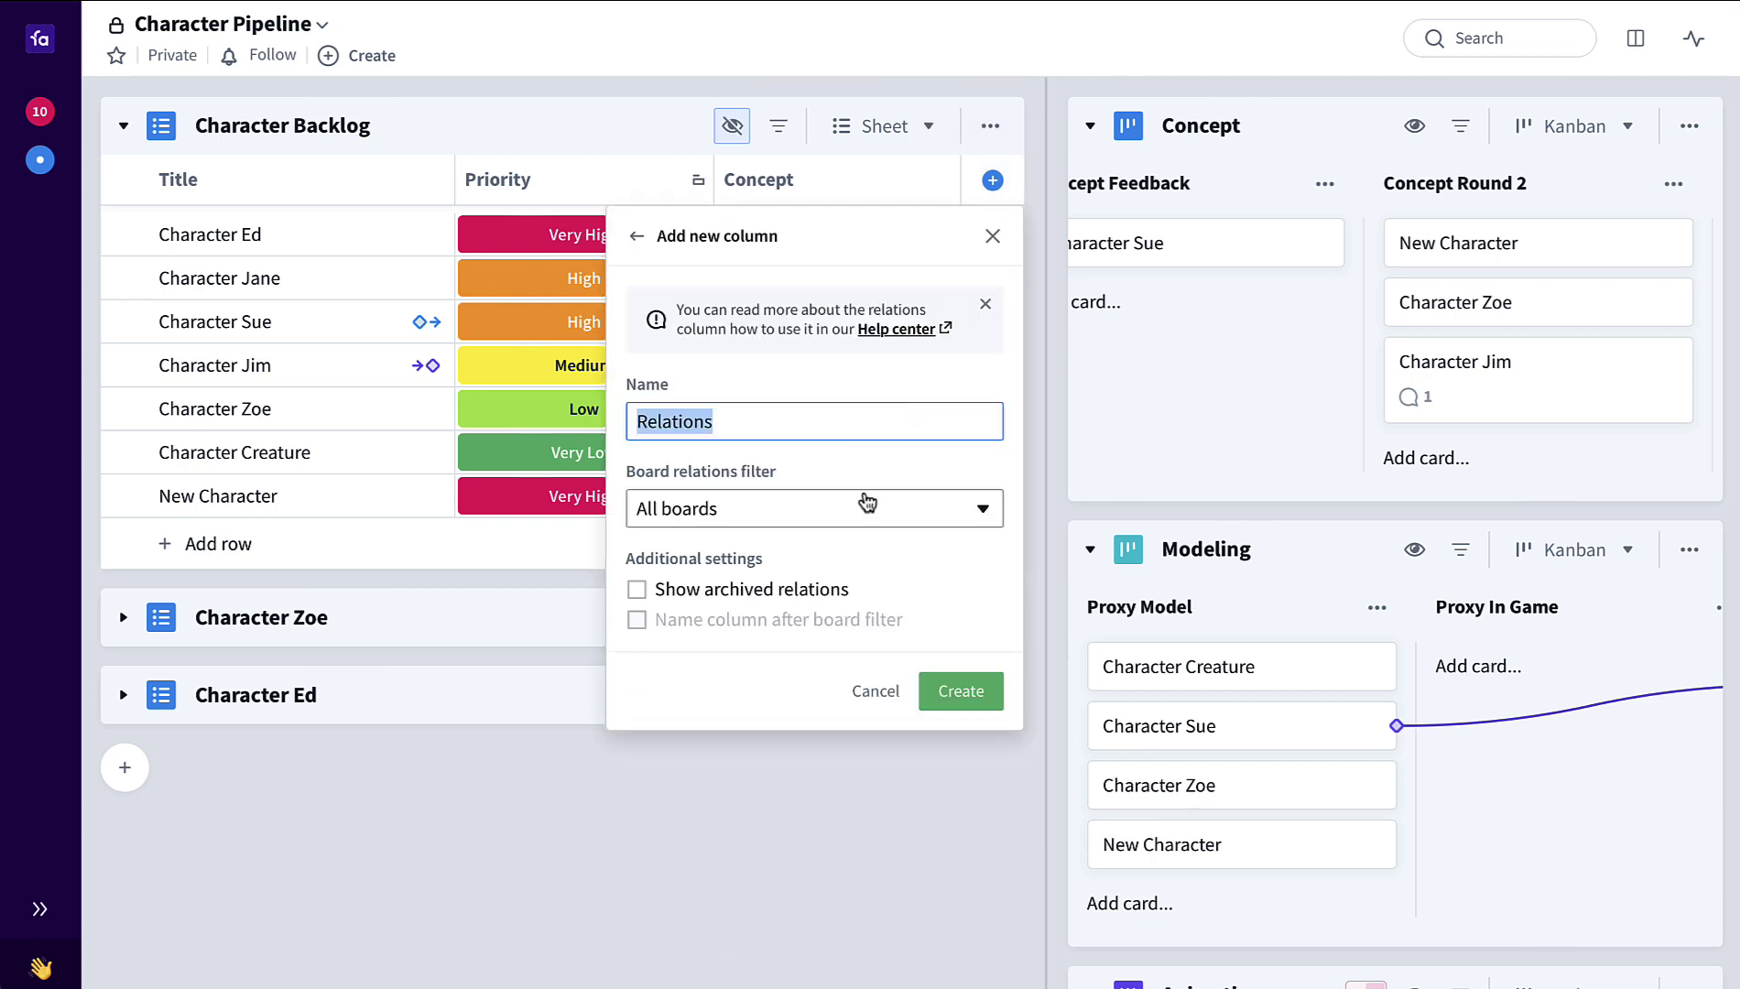
left_click(891, 516)
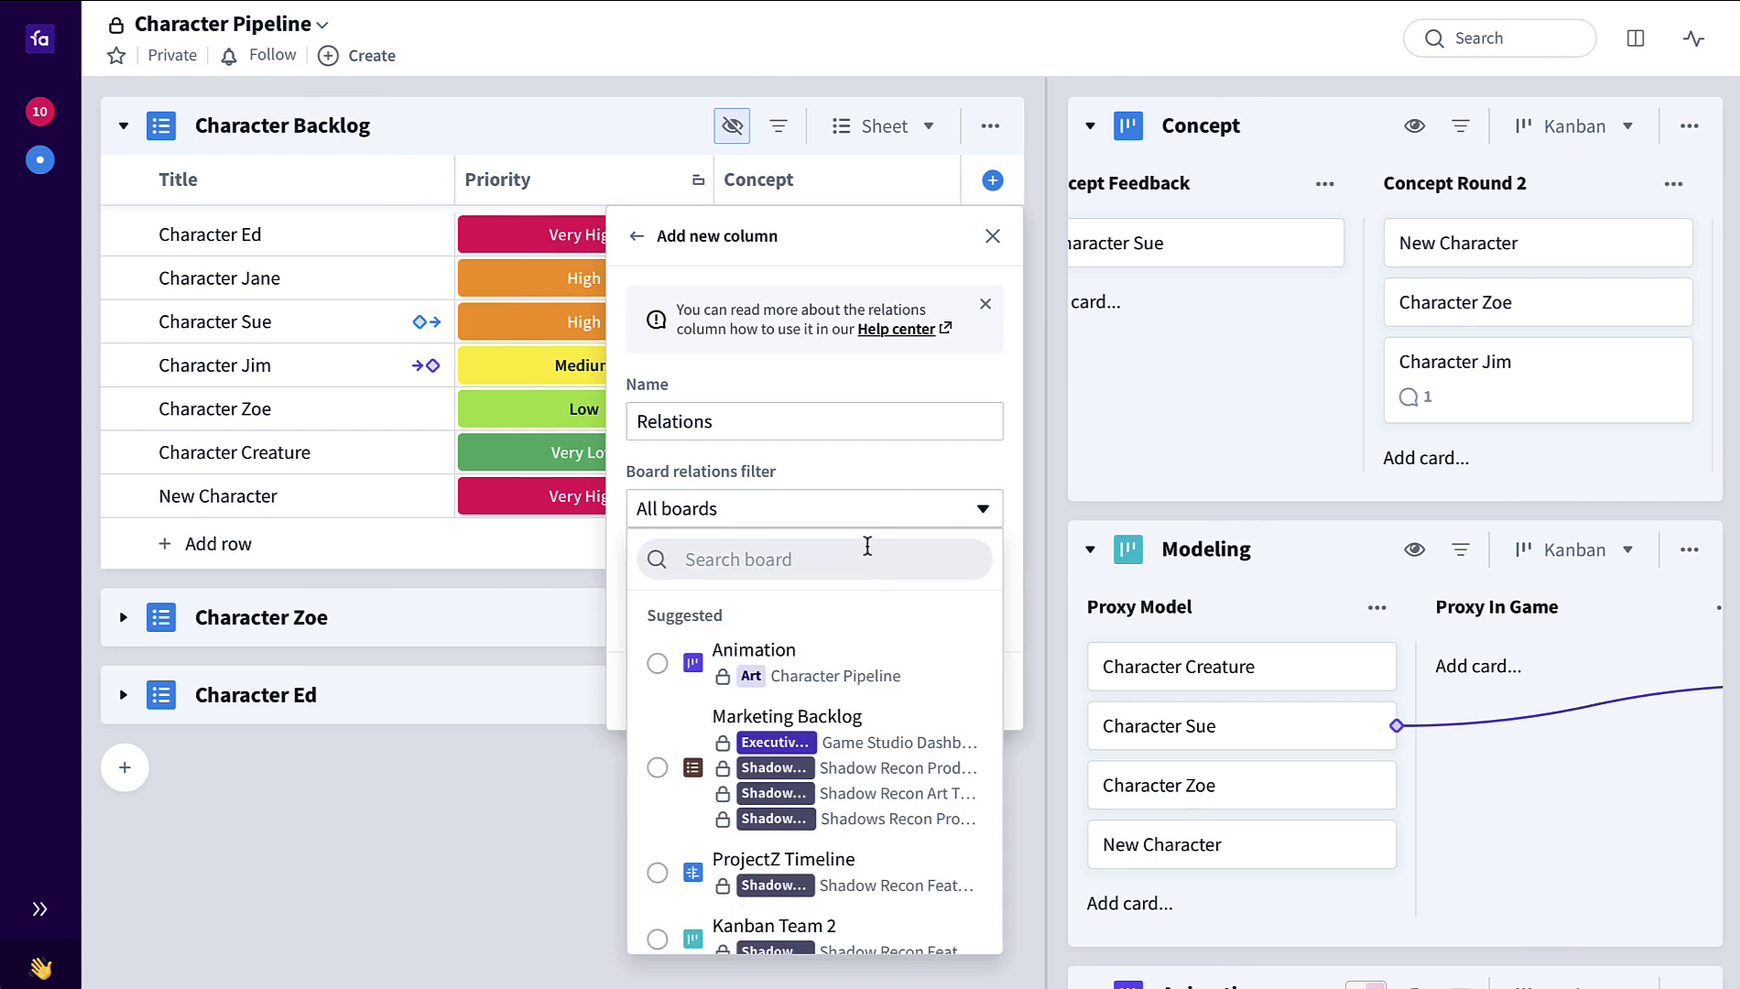
type("Modeling")
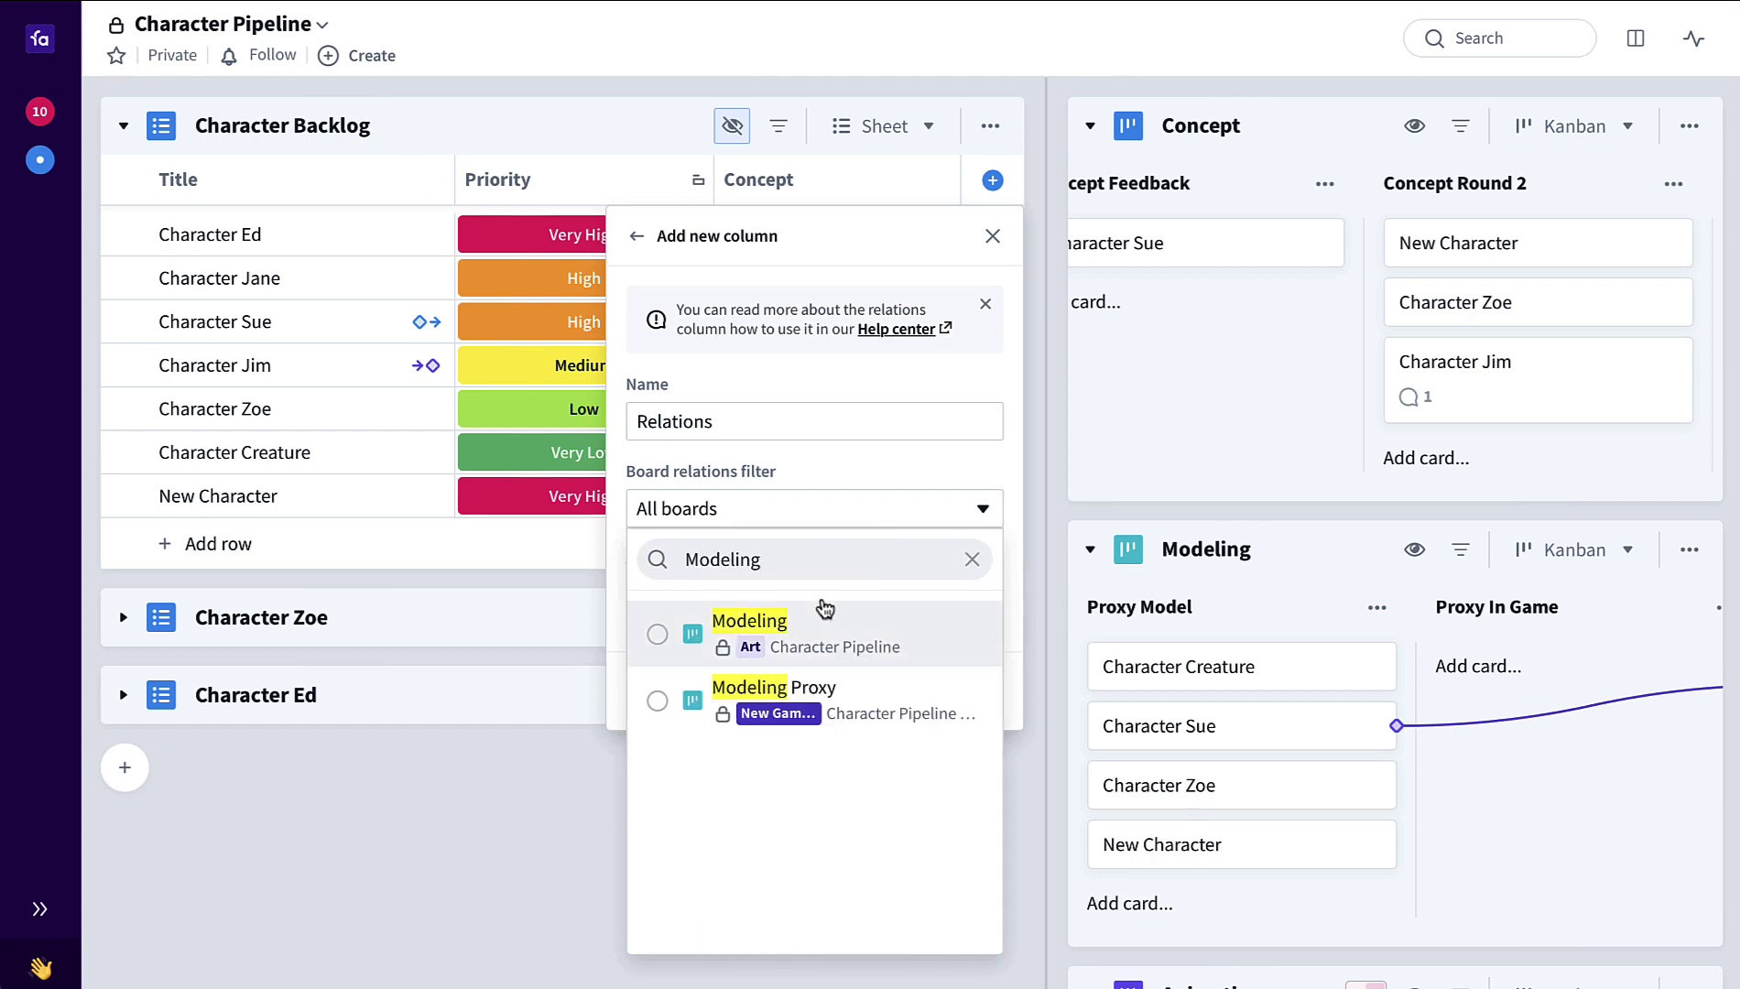
left_click(808, 637)
left_click(960, 691)
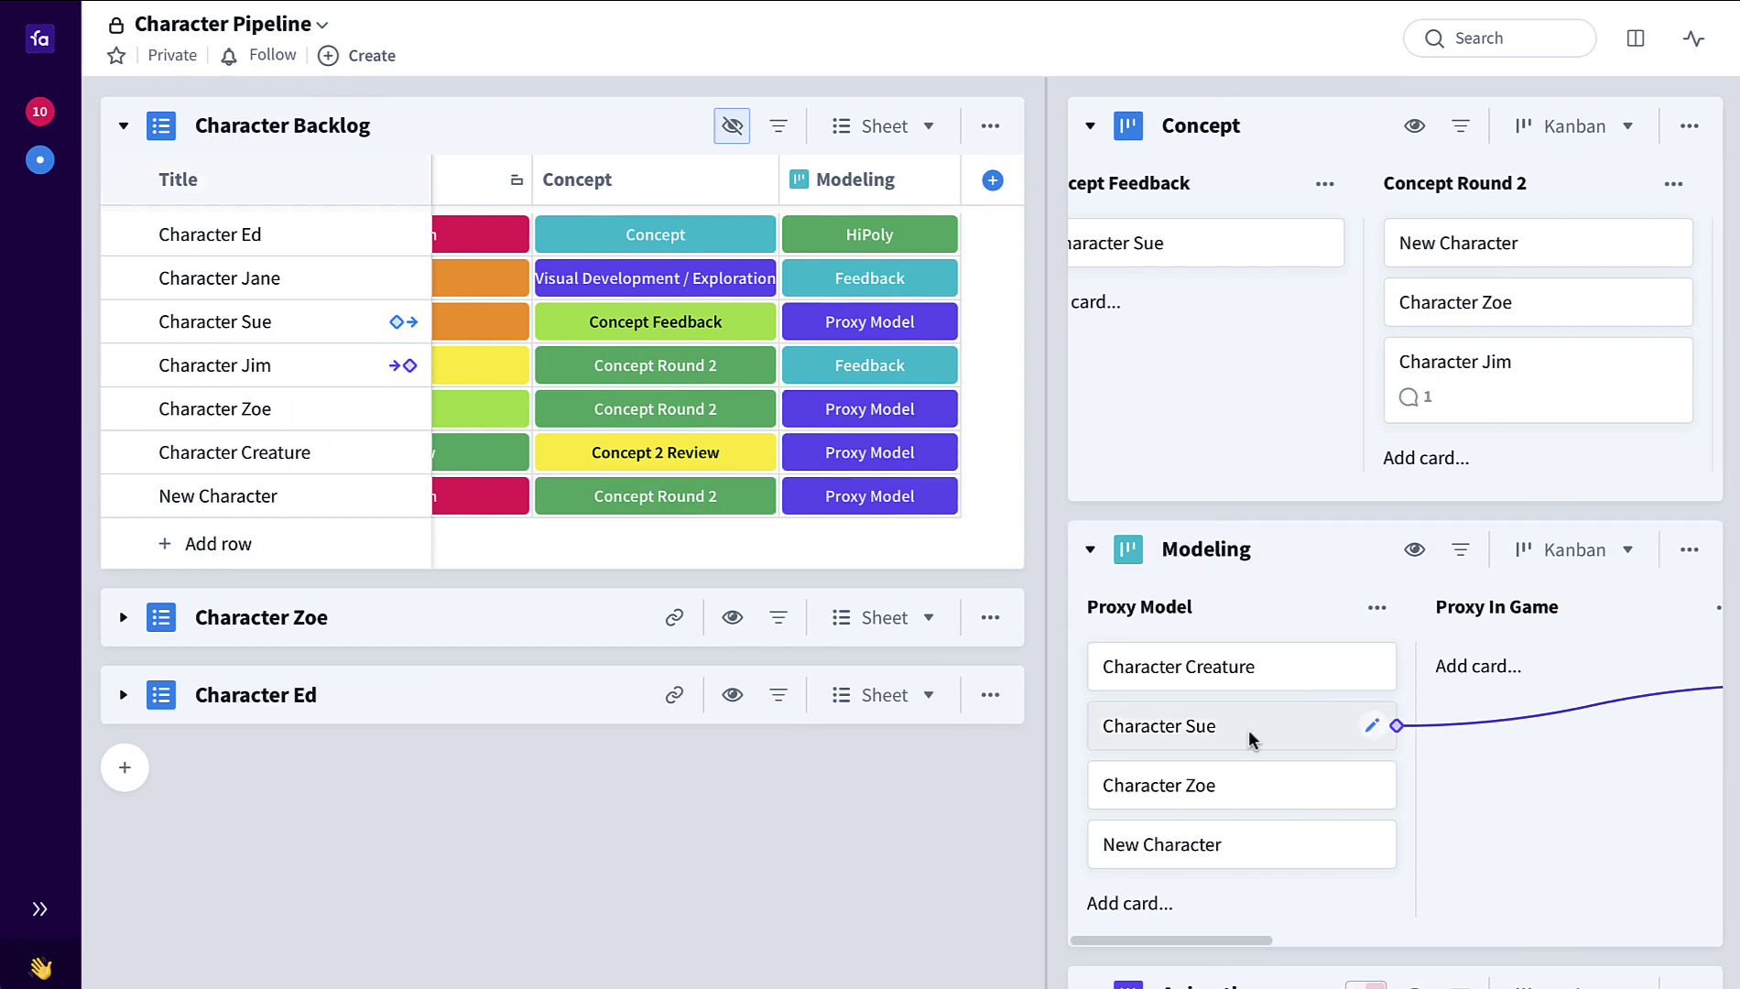
- Move the New Character card on the Modeling board to Proxy In Game and on to Feedback
left_click_drag(1126, 857, 1436, 680)
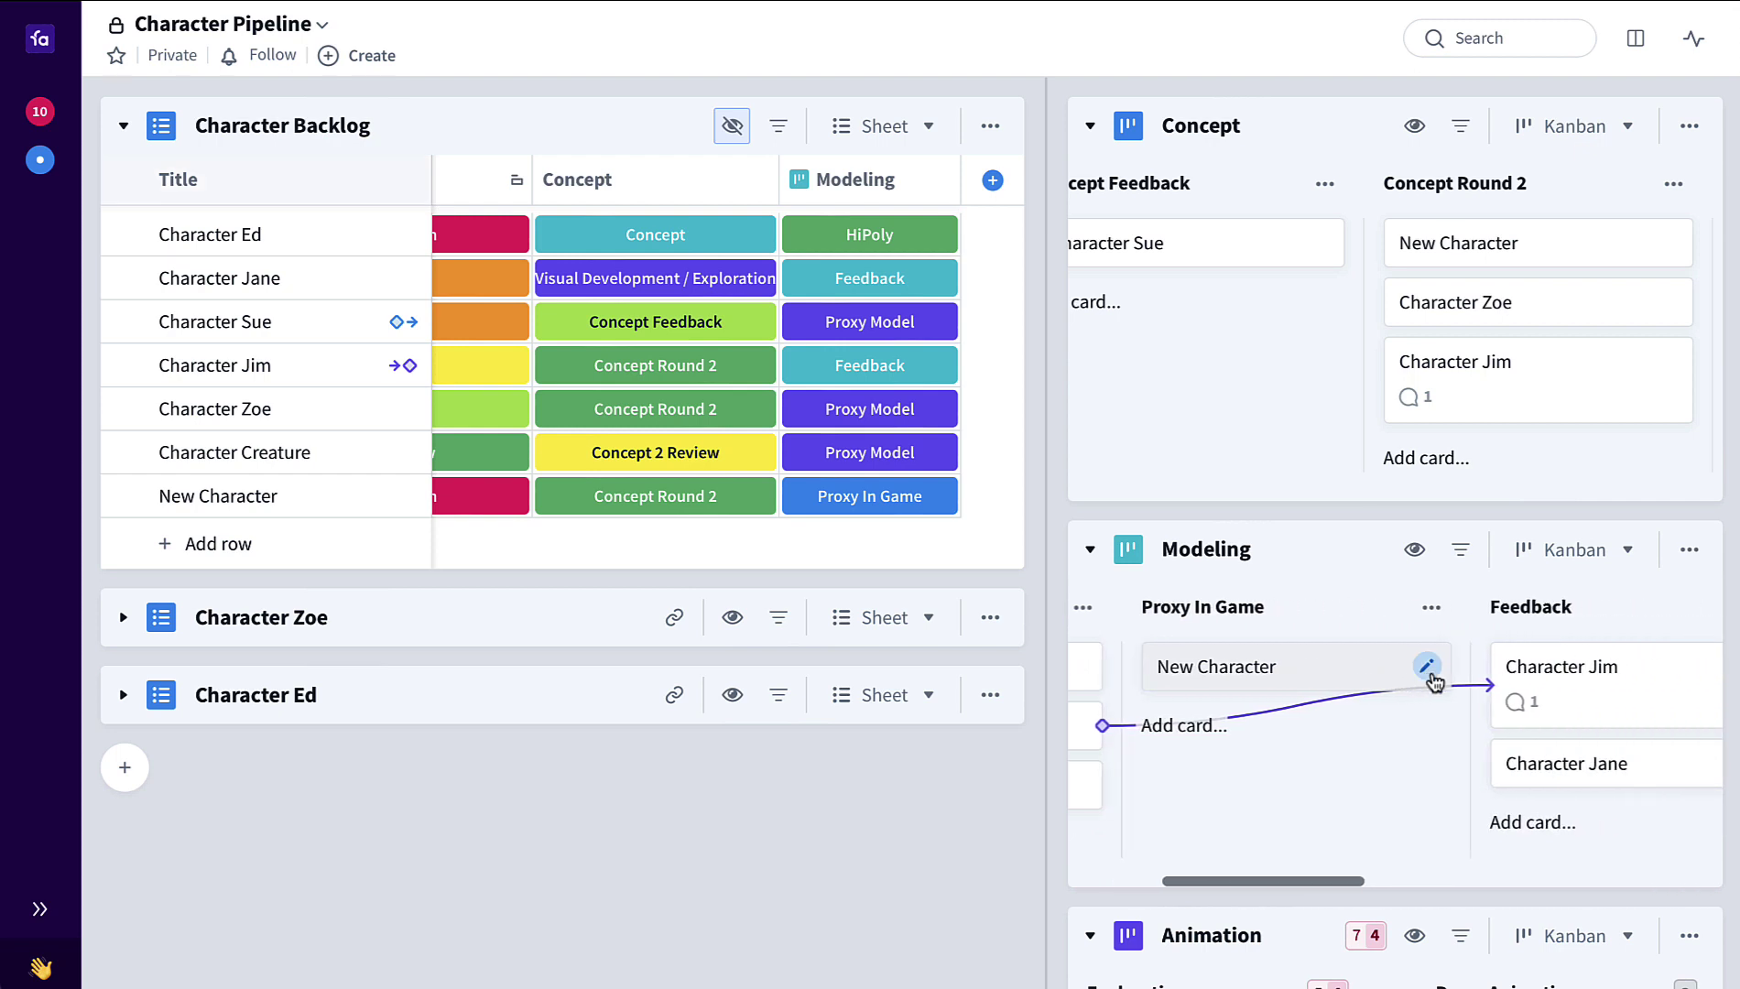
left_click_drag(1325, 693, 1549, 675)
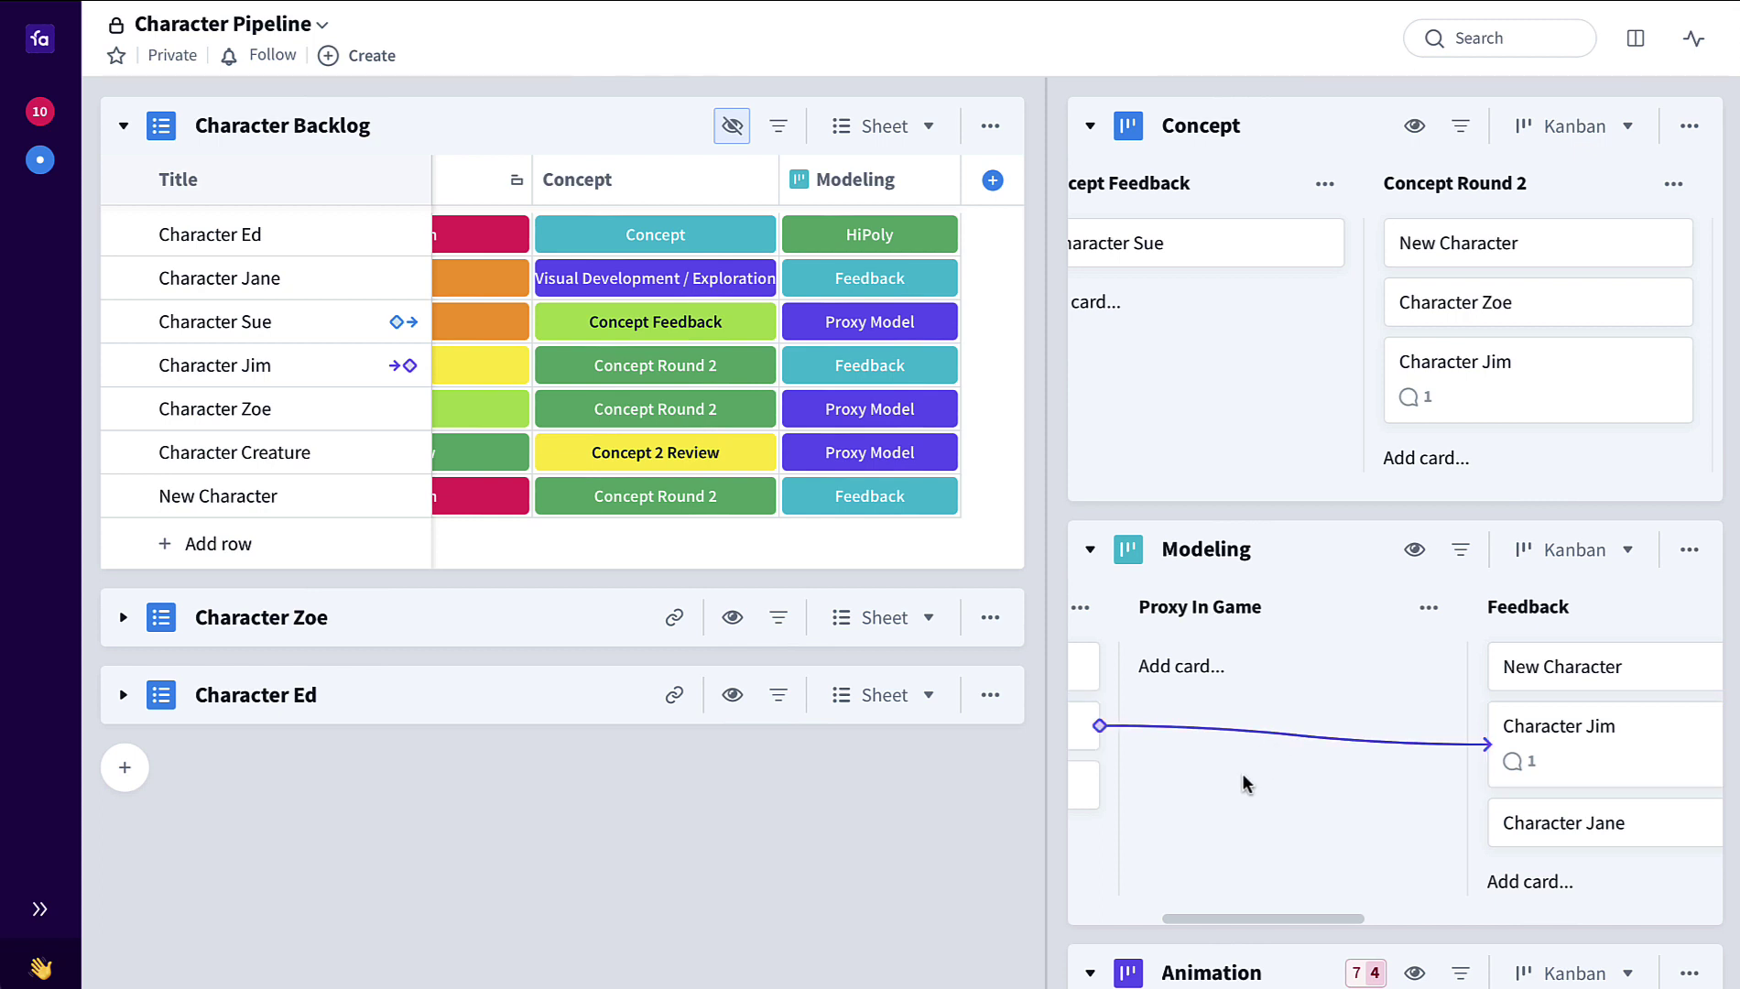
- Add a Relations column to the Character Backlog, filtered by and named after the Animation board
scroll(1245, 783, "down", 5)
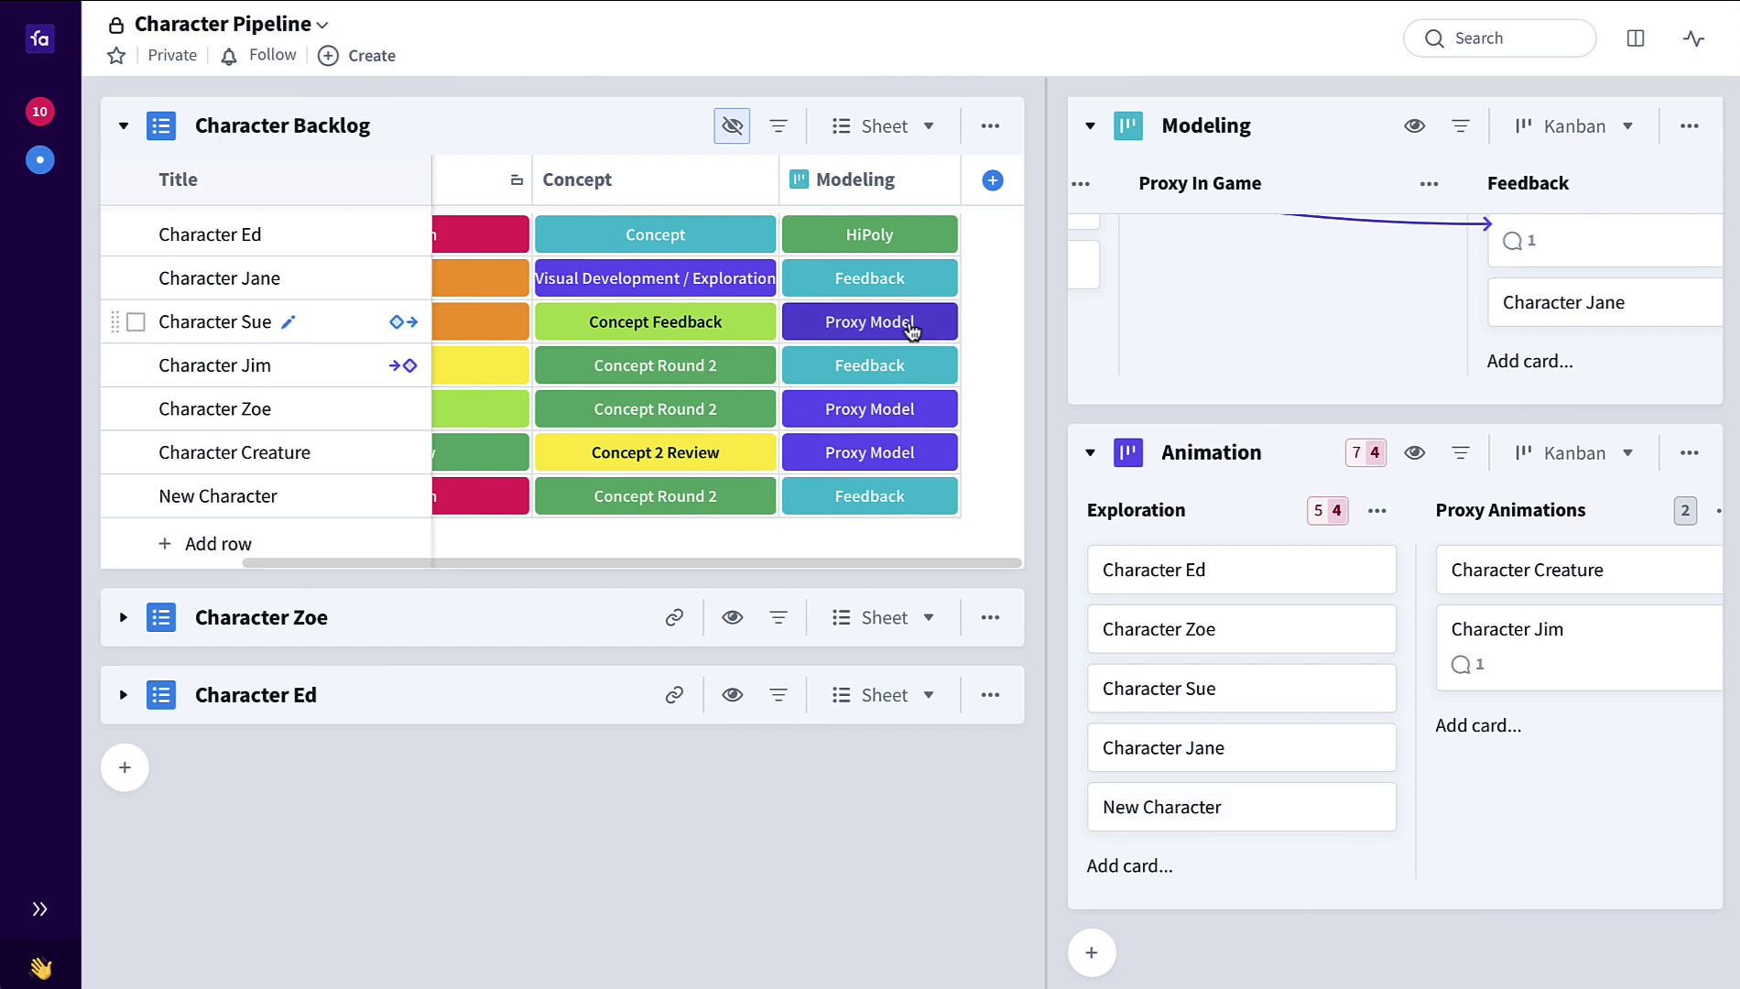
left_click(993, 181)
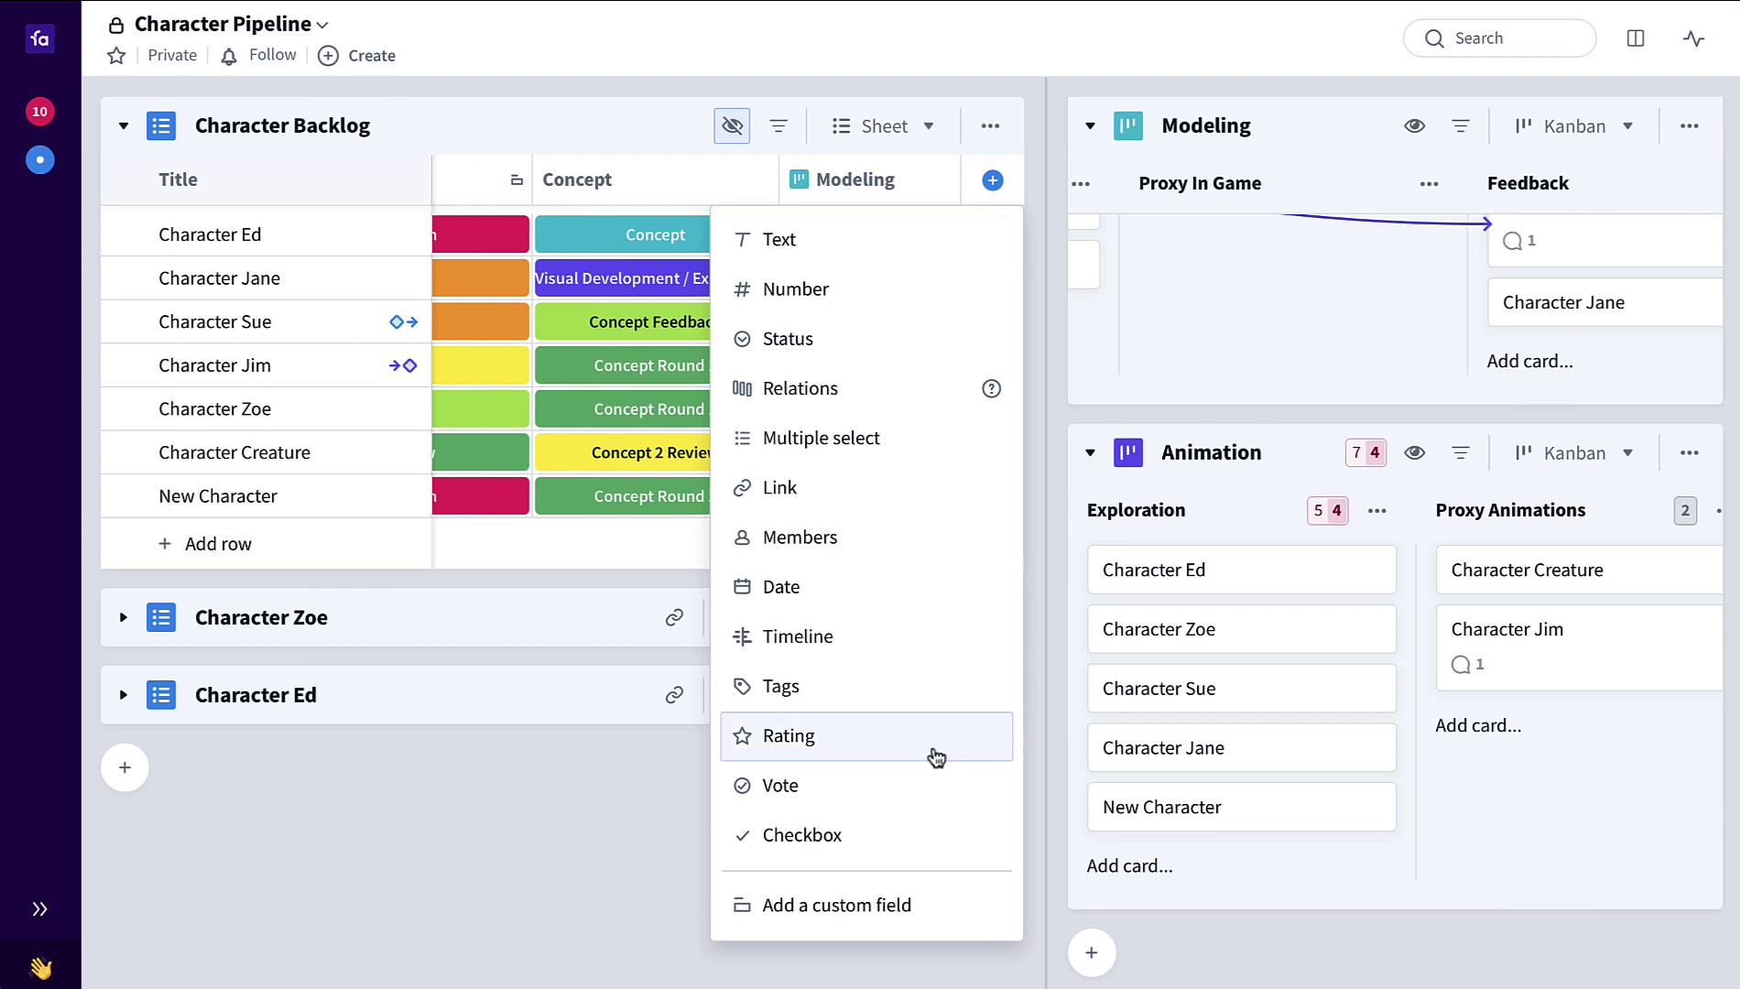
left_click(907, 405)
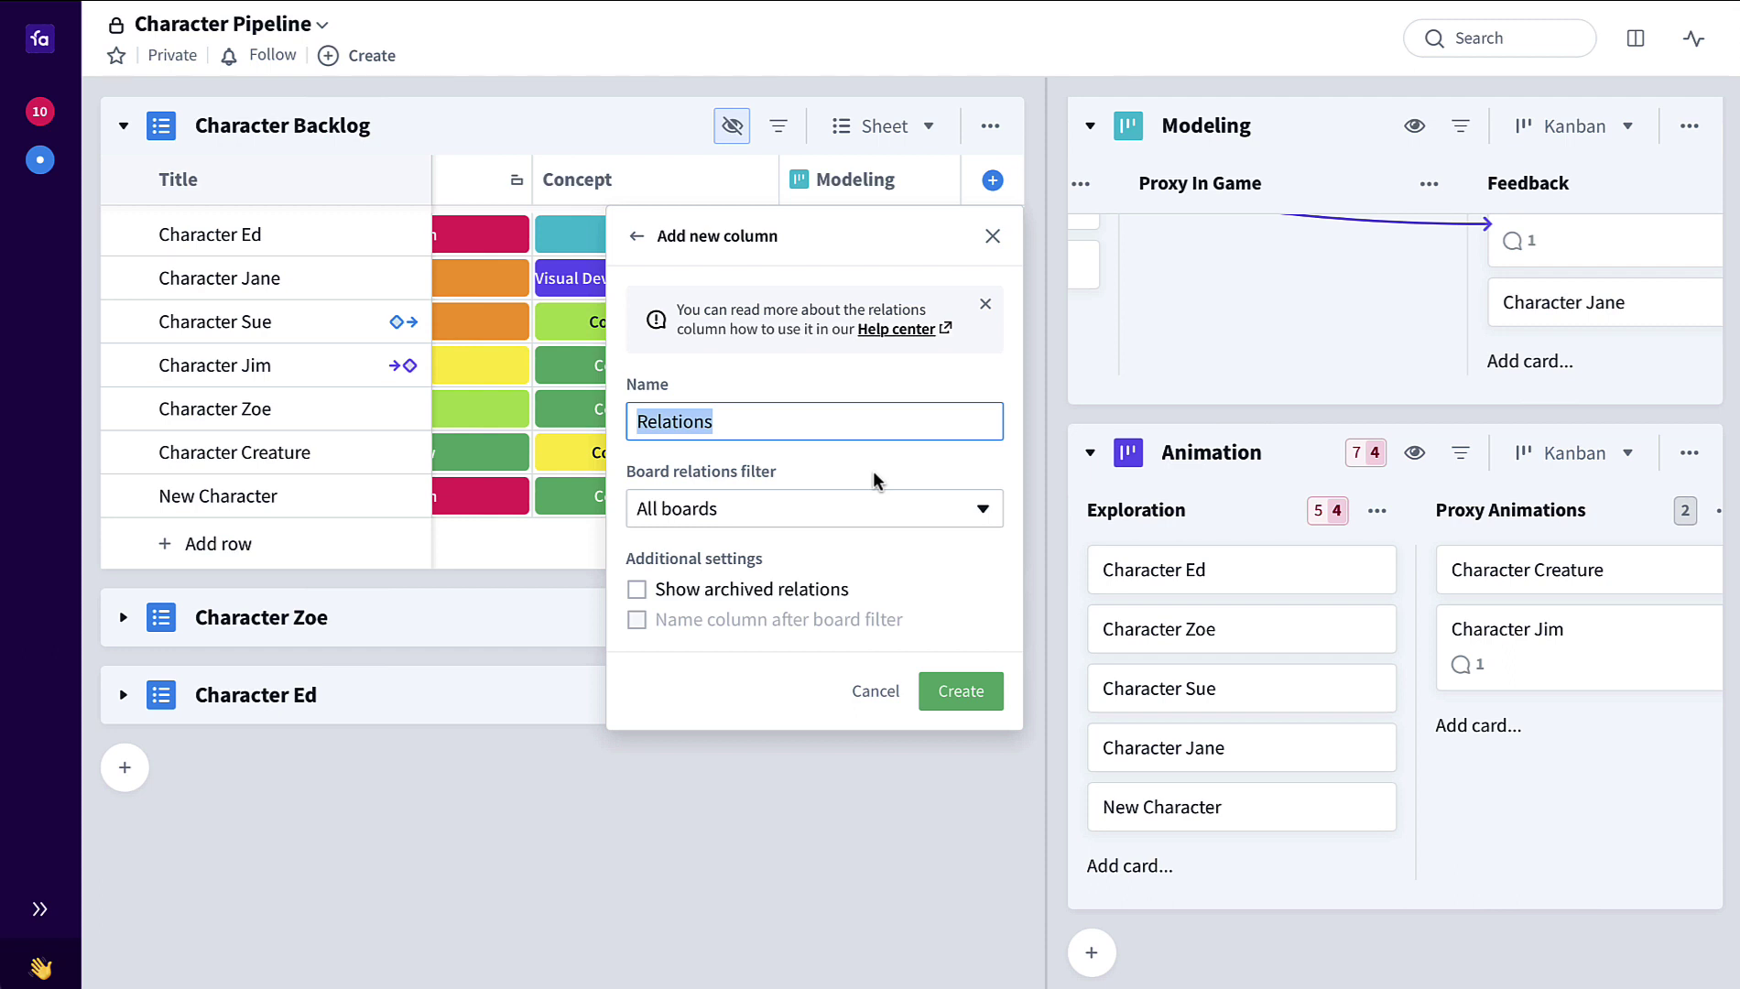
left_click(874, 507)
left_click(789, 727)
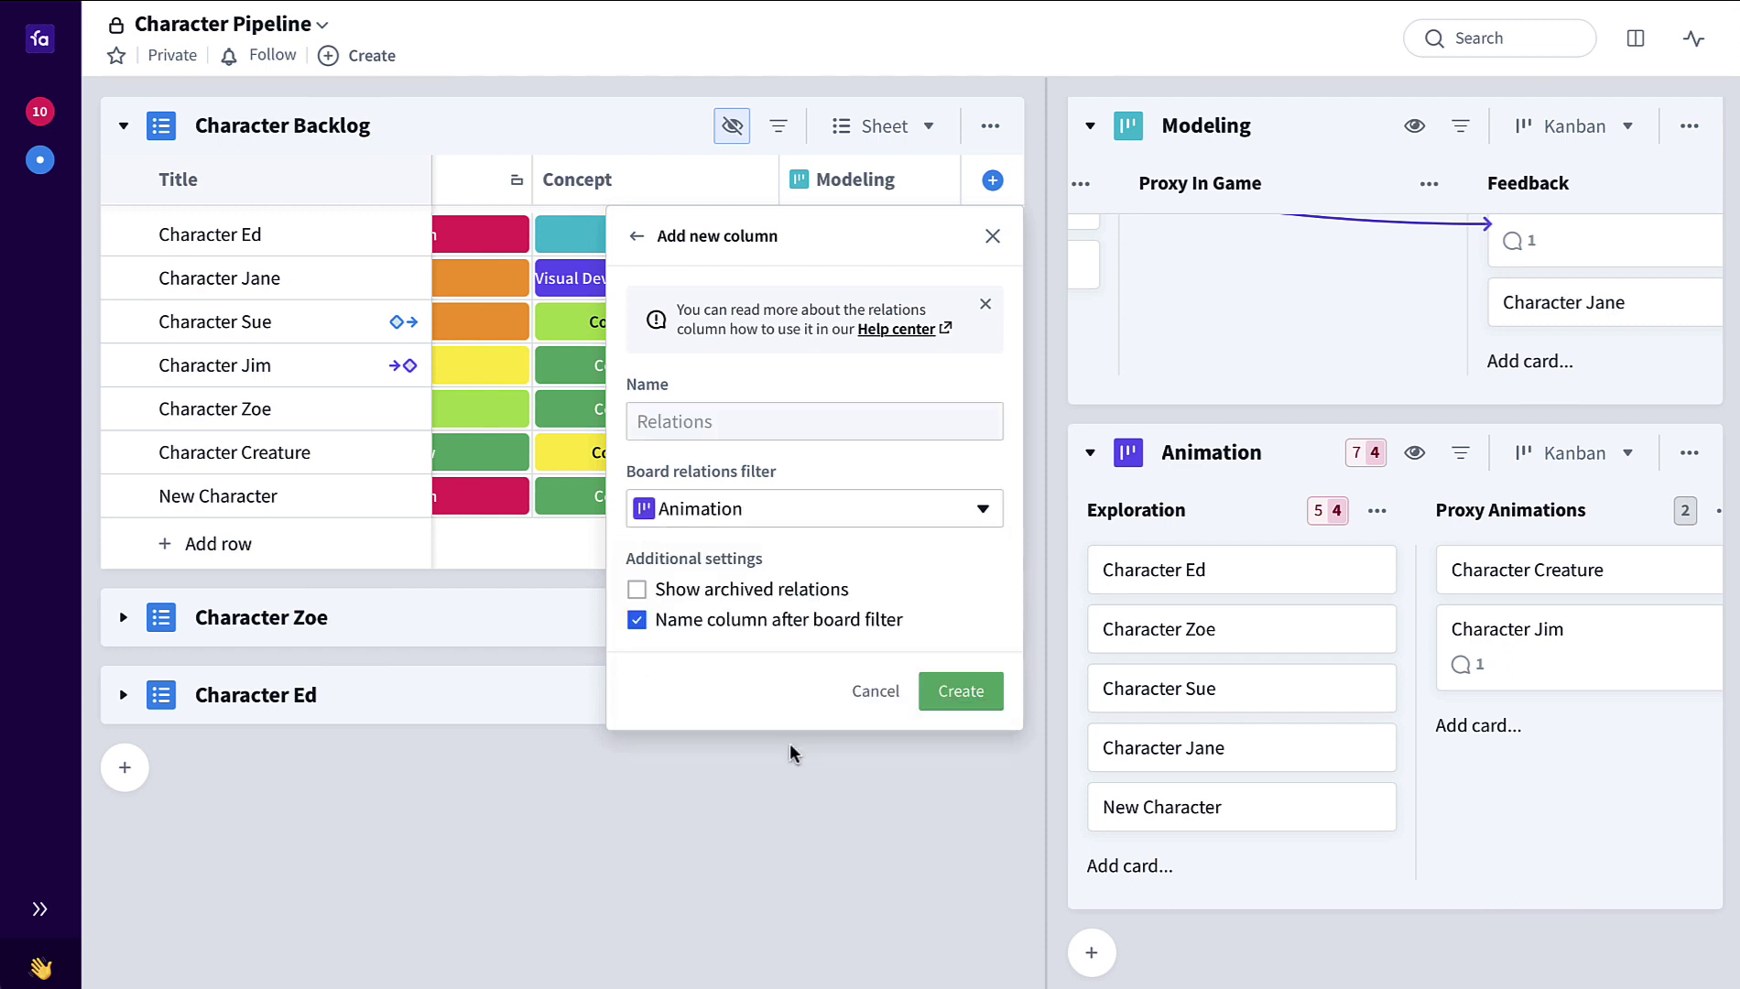
left_click(955, 701)
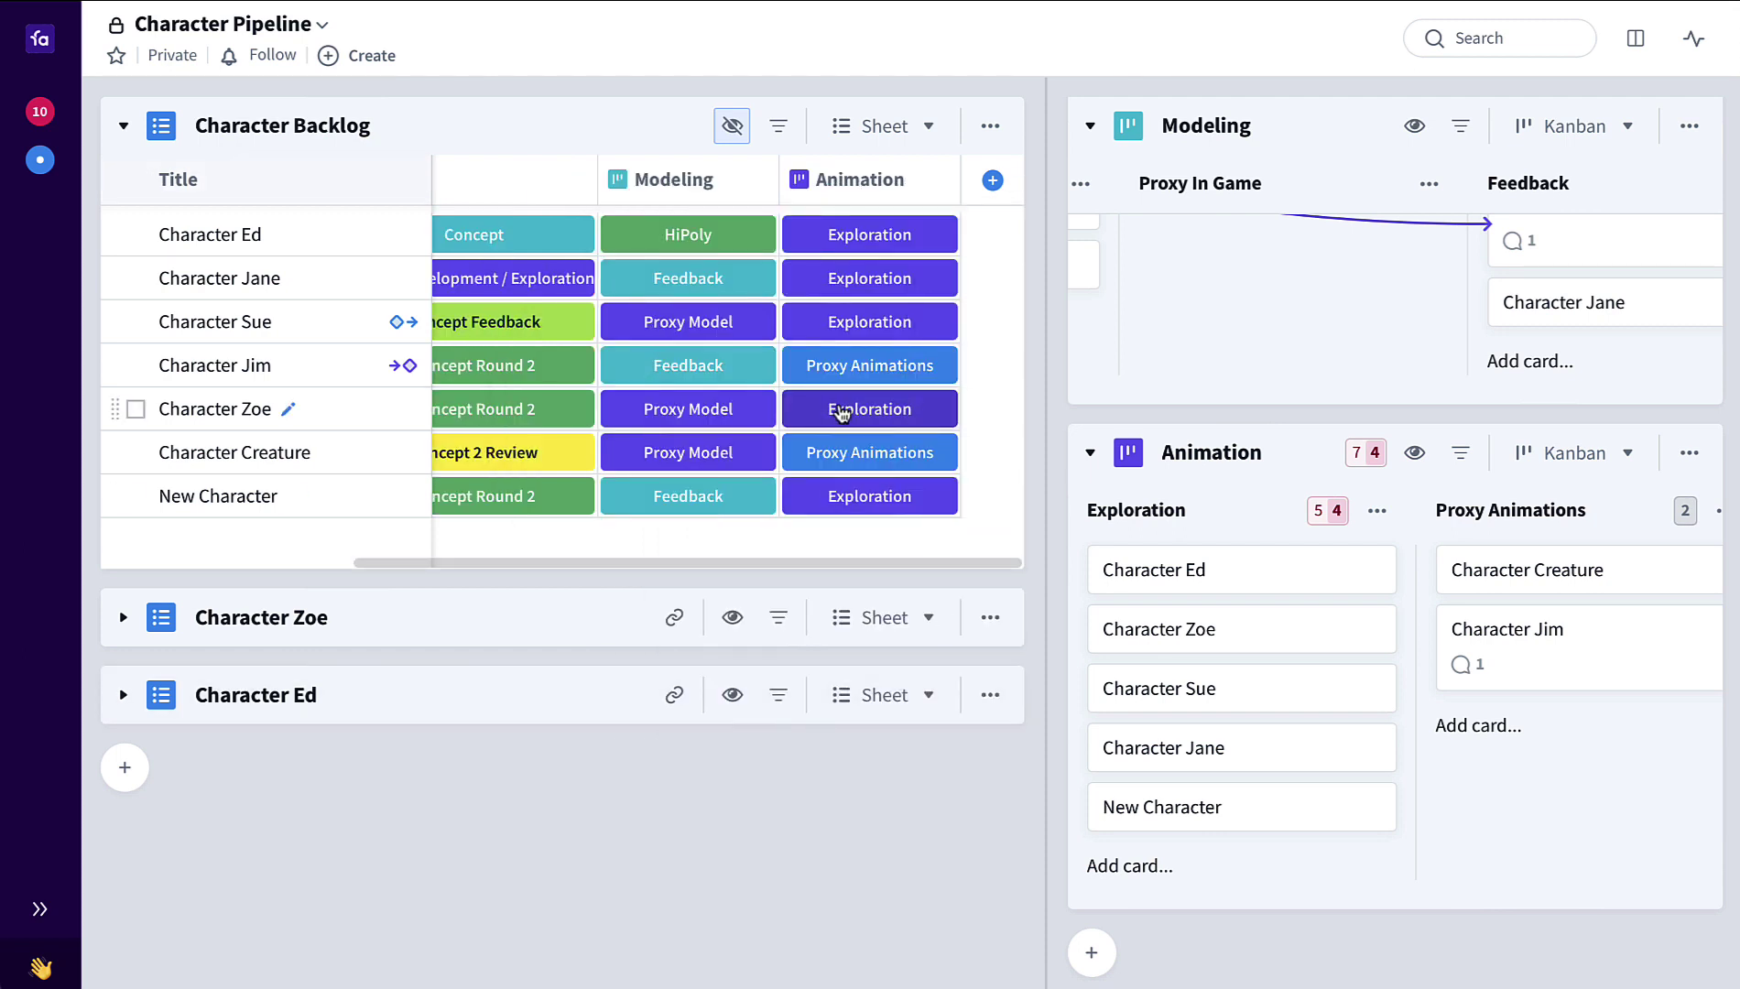
- Move the New Character card on the Animation board to Alpha Animations and check its status in the Character Backlog
scroll(843, 410, "left", 2)
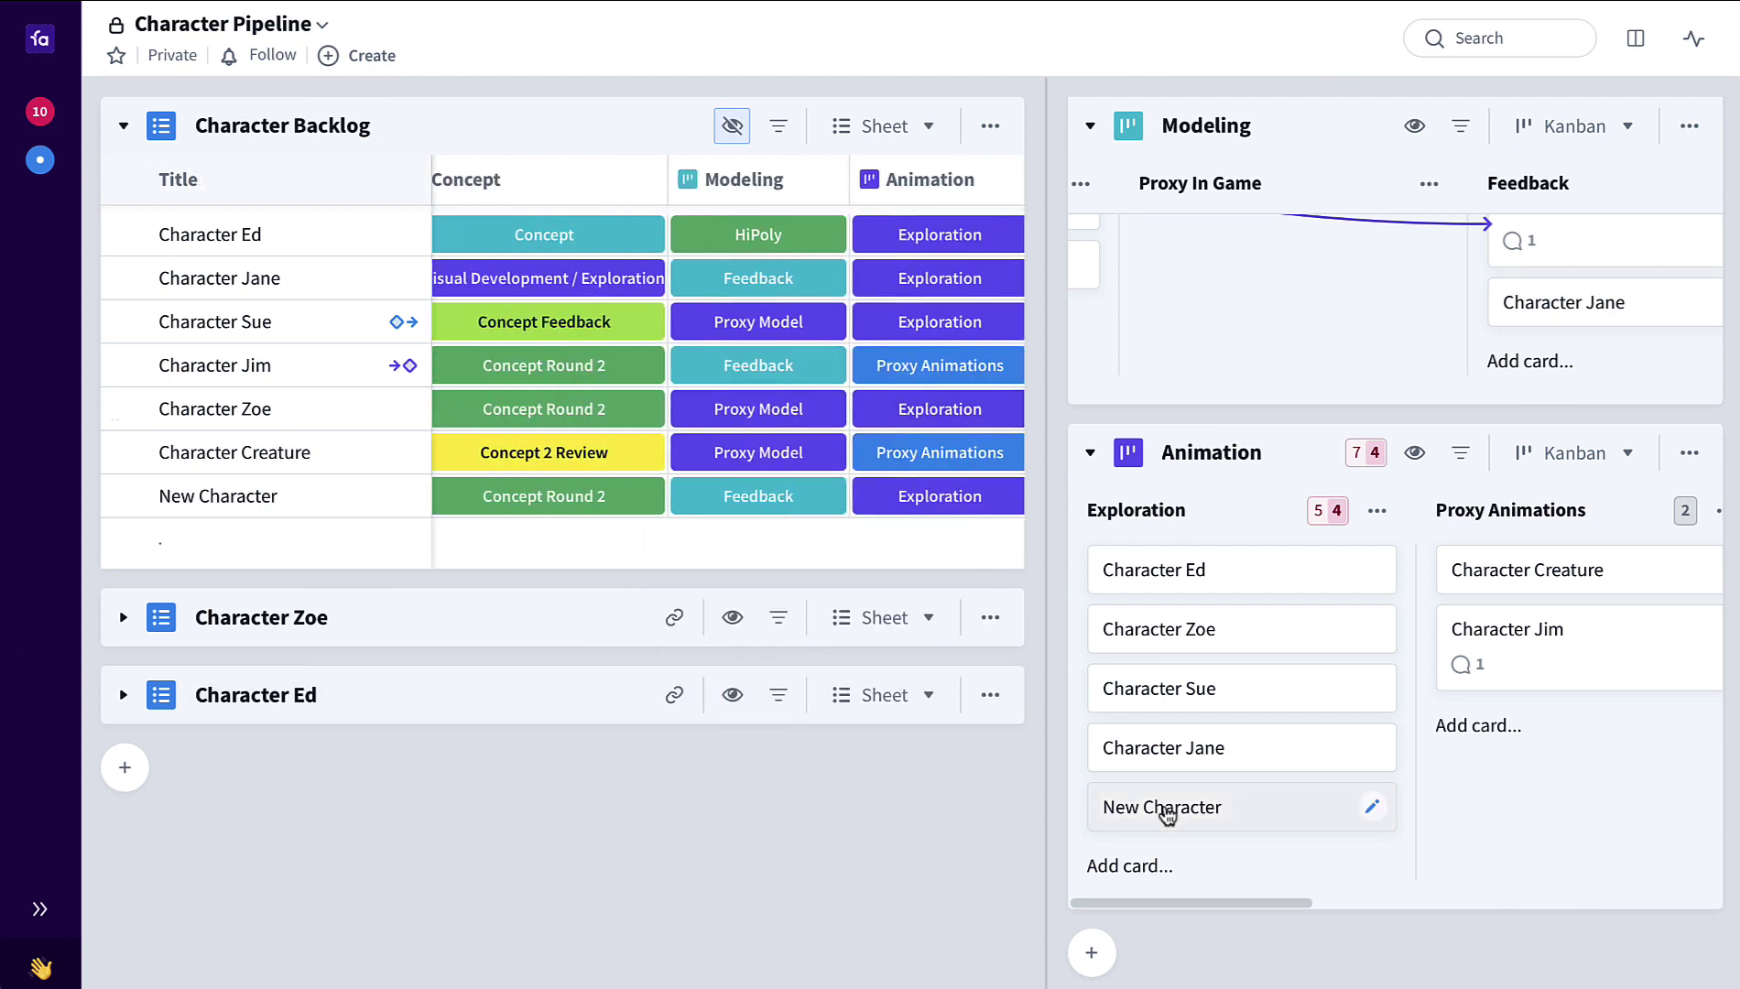
left_click_drag(1161, 811, 1520, 634)
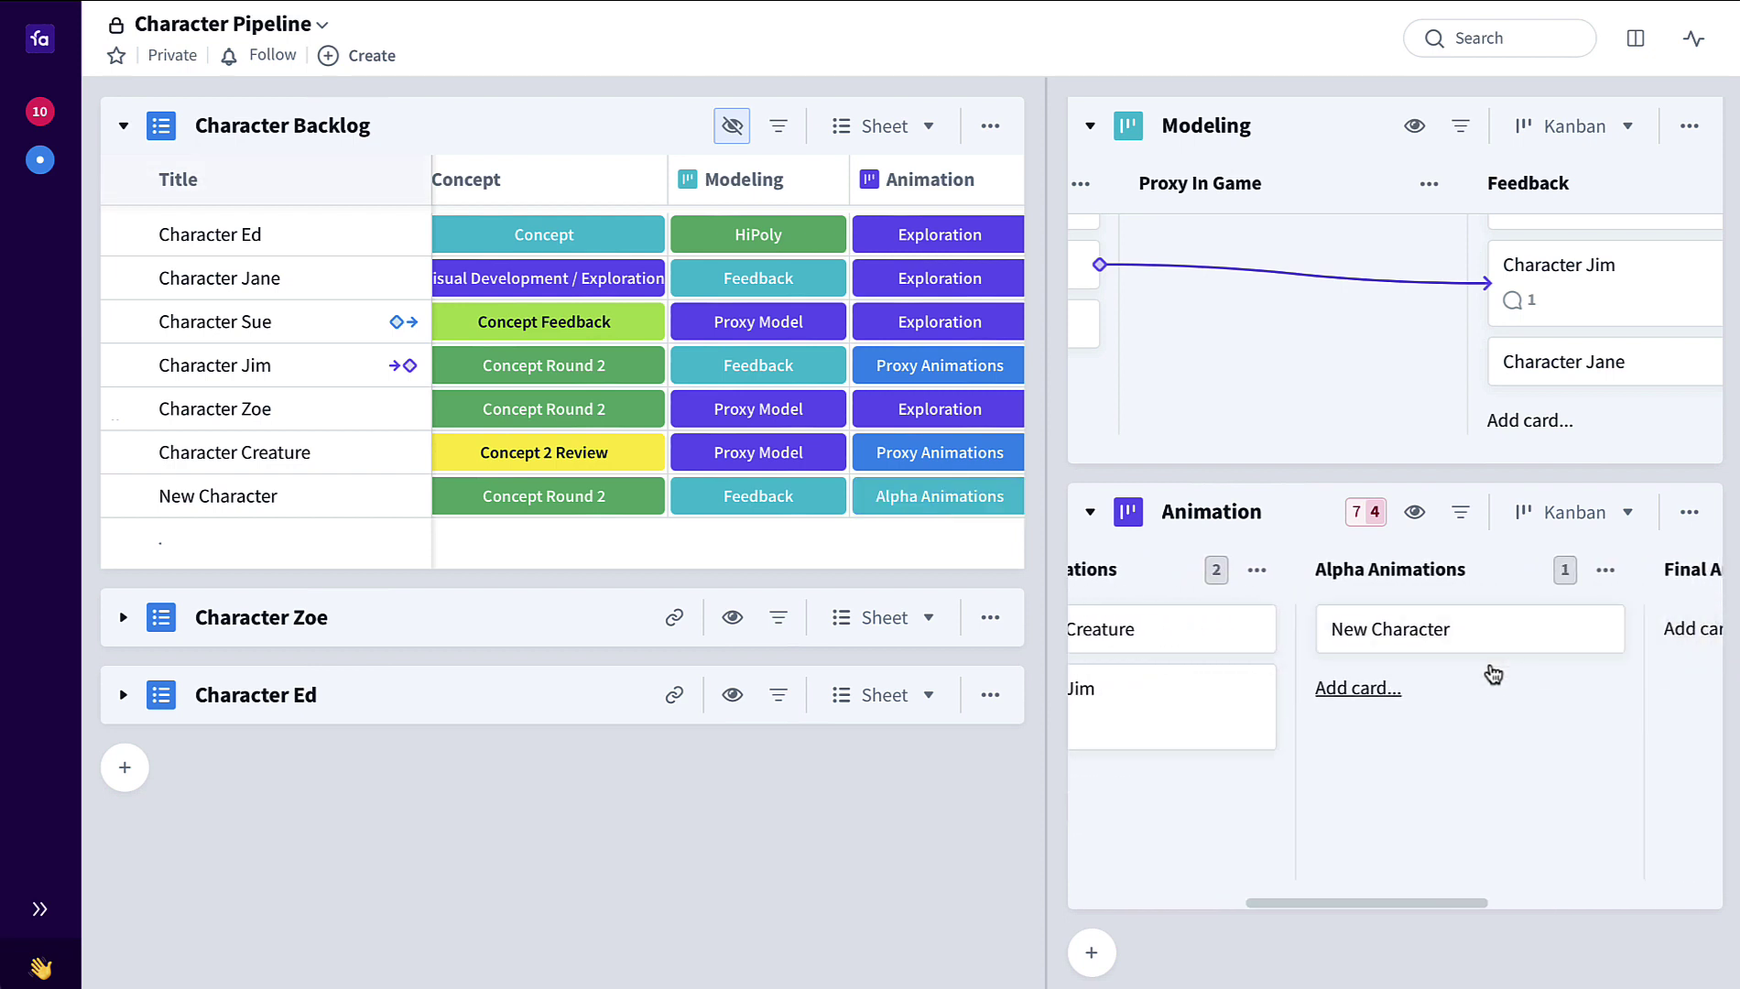
scroll(1487, 671, "right", 3)
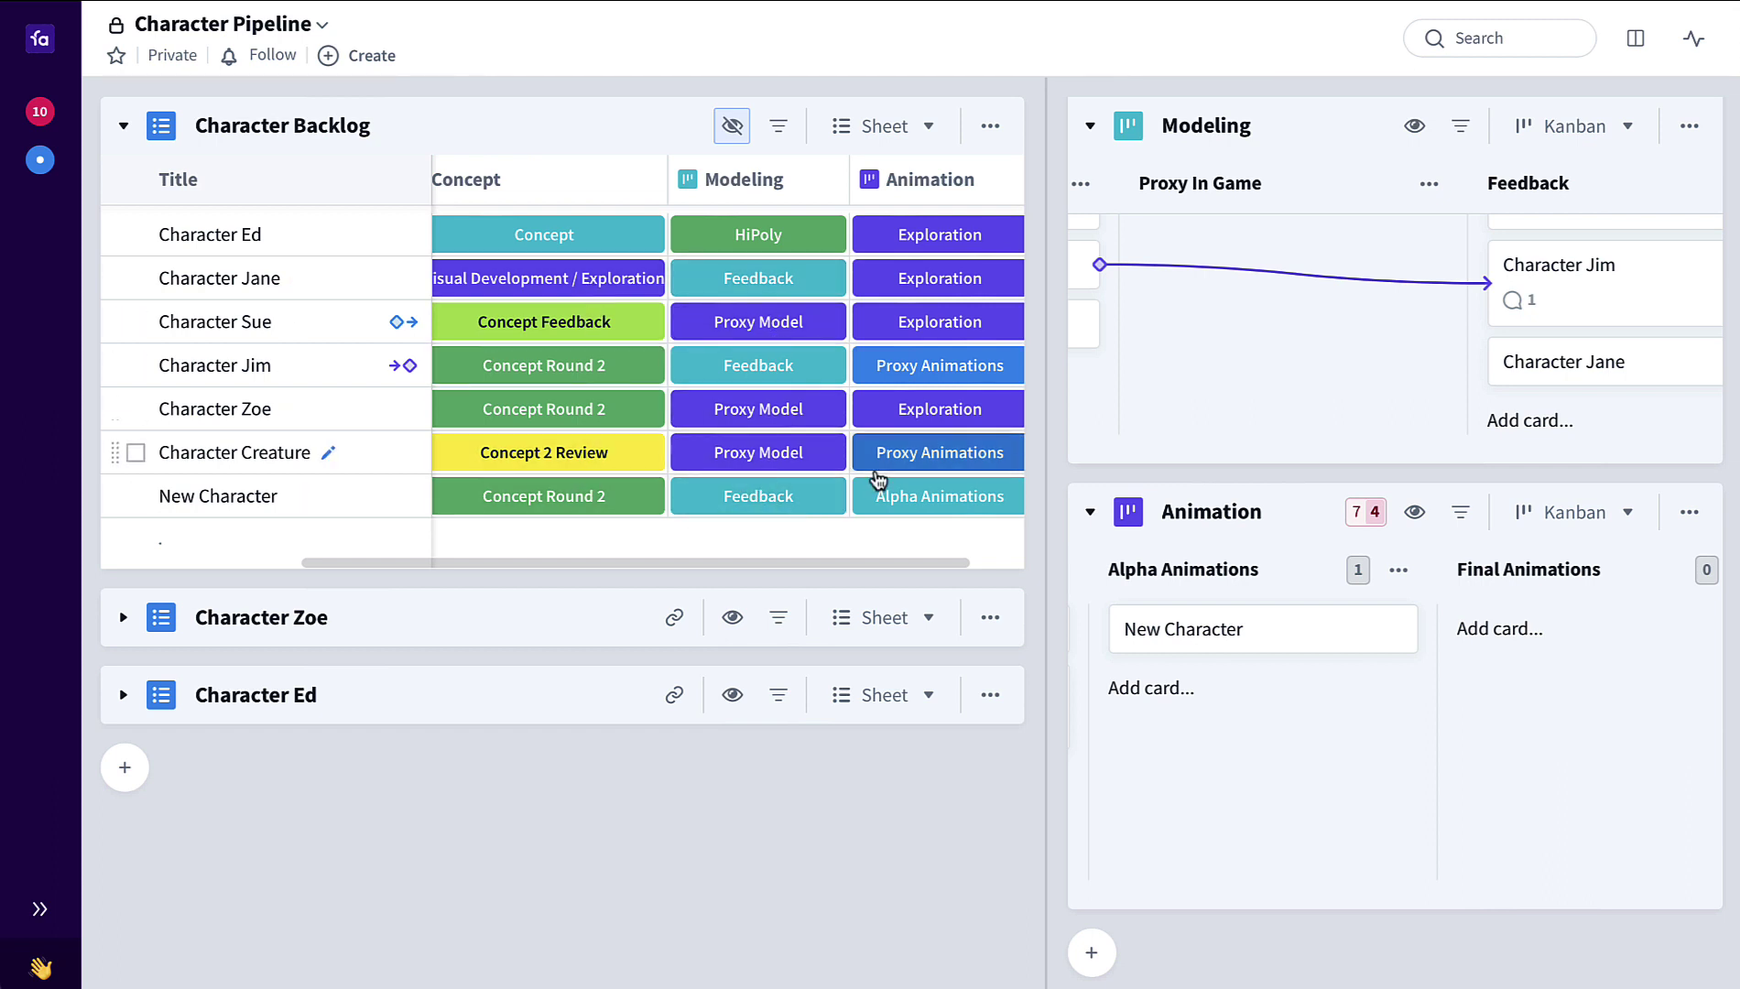
scroll(878, 475, "right", 2)
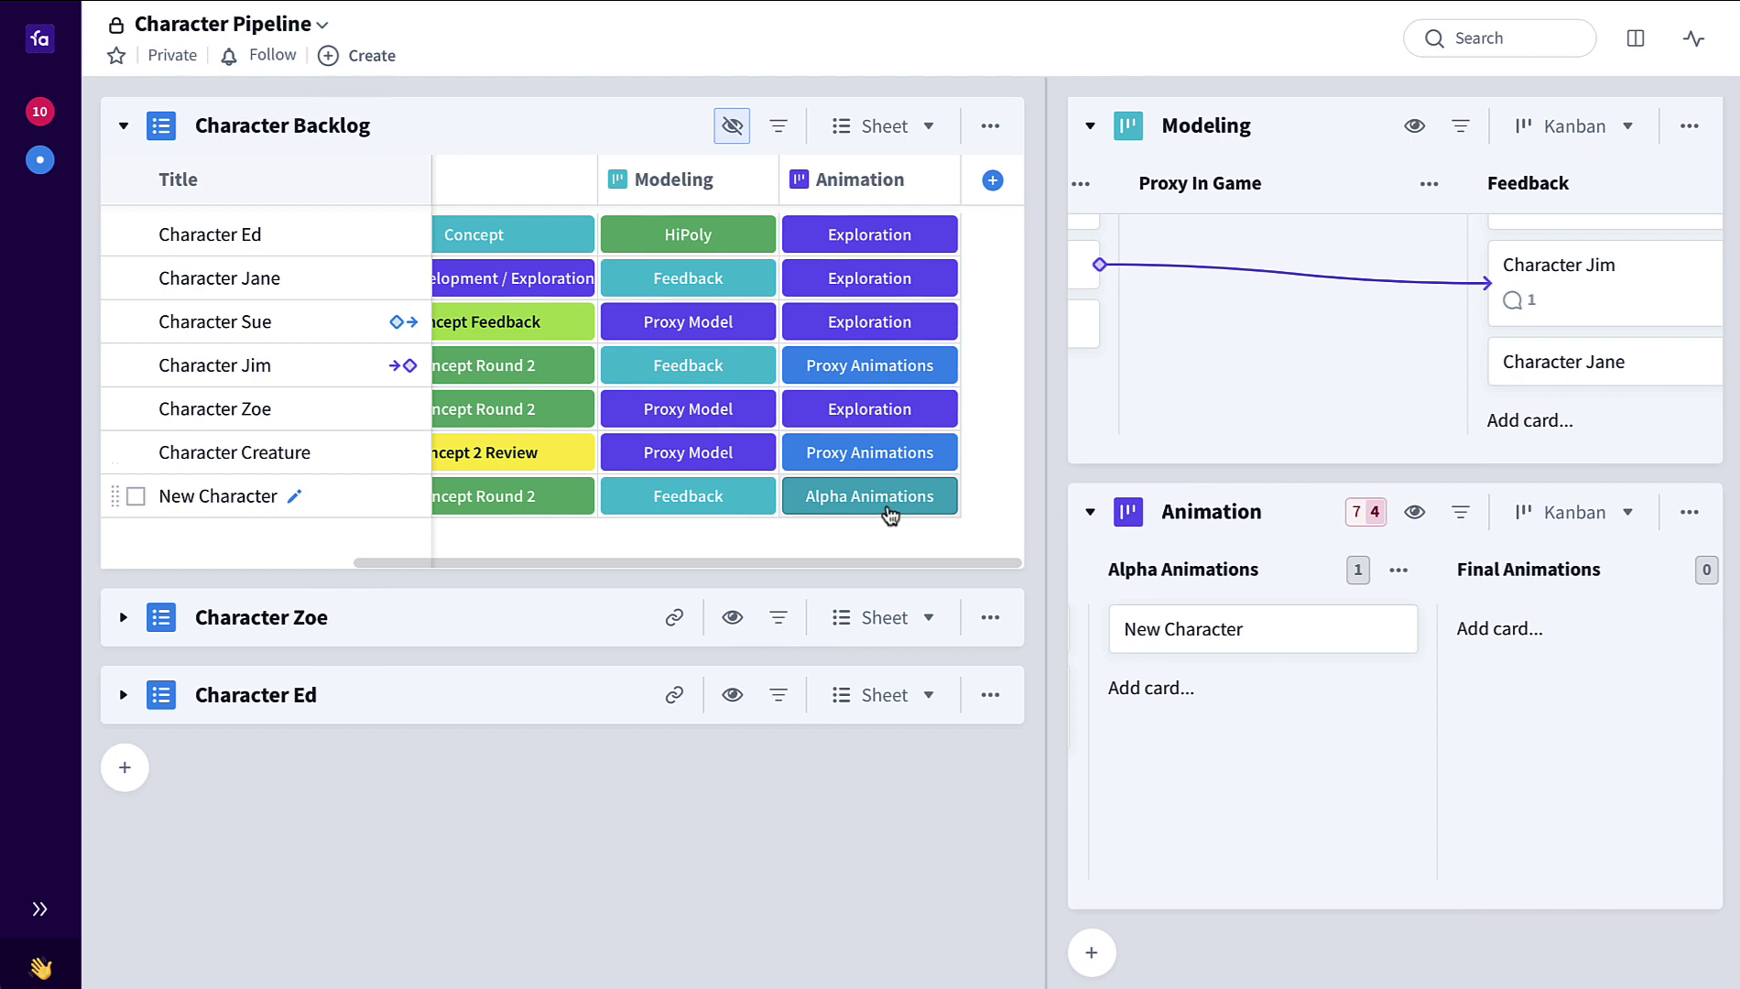